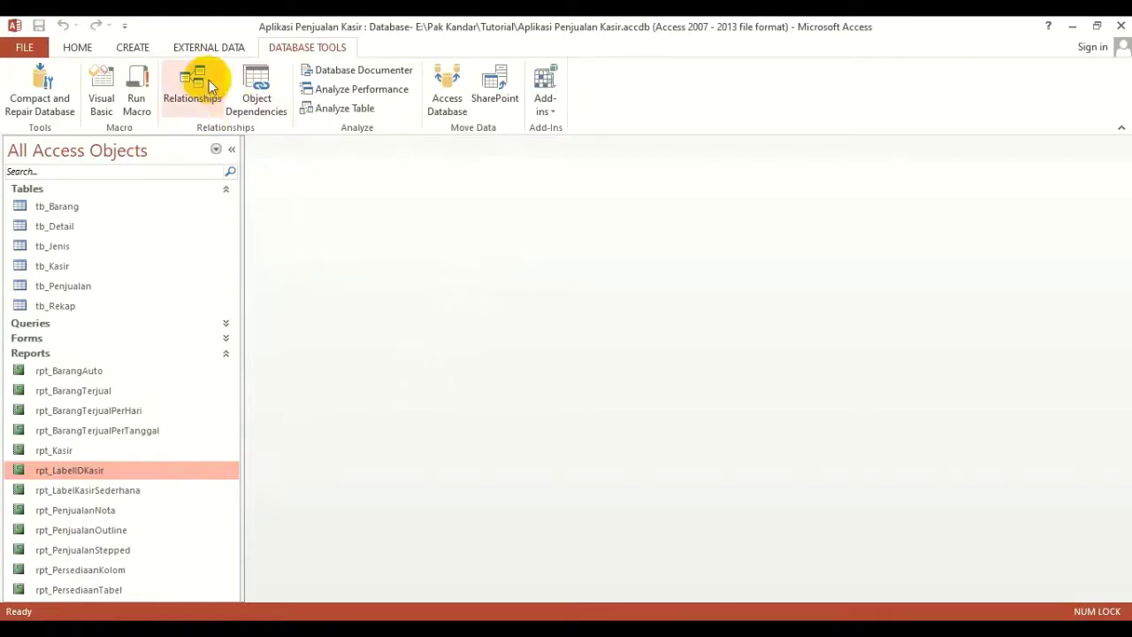
{"action": "left_click", "coordinate": [210, 47]}
{"action": "left_click", "coordinate": [134, 50]}
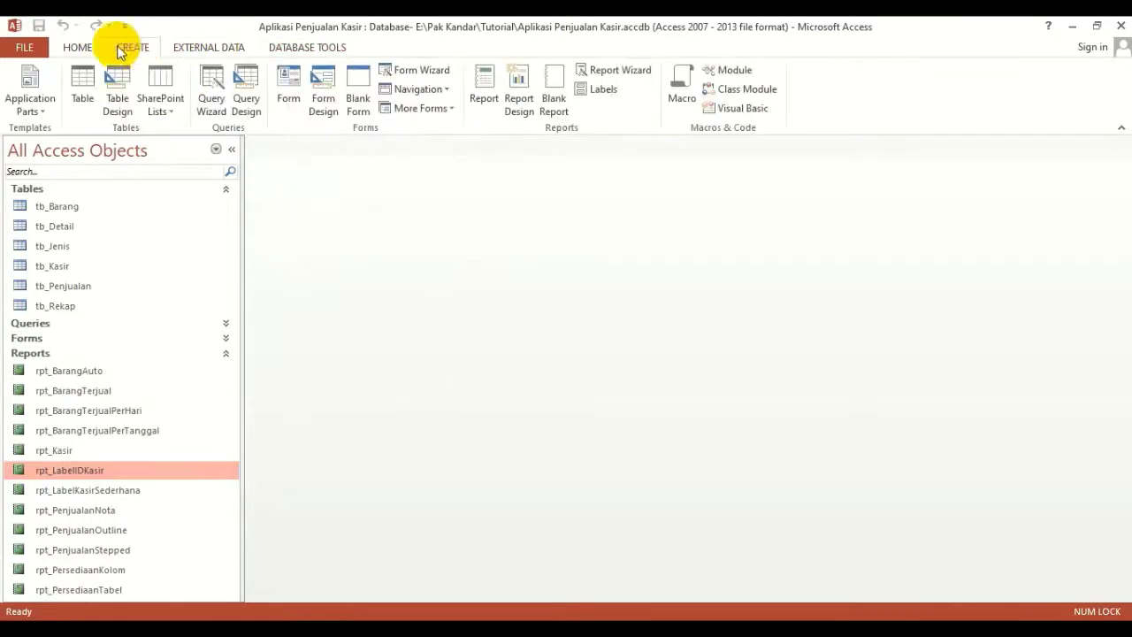
{"action": "left_click", "coordinate": [84, 46]}
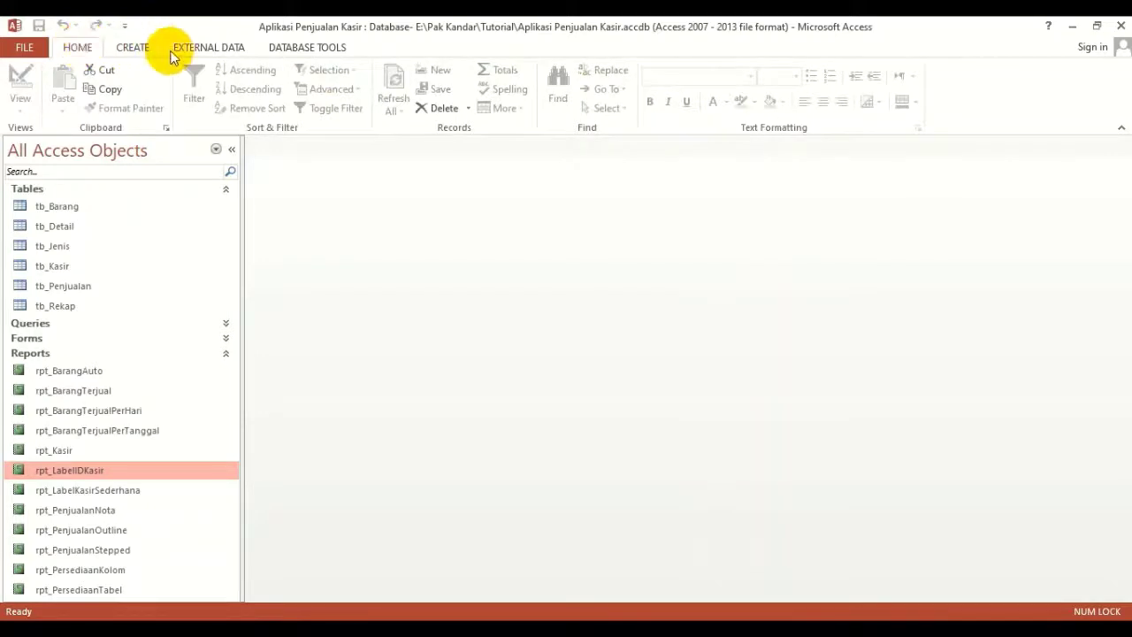
Open the Access Options and bring up the Quick Access Toolbar customization page.
{"action": "left_click", "coordinate": [16, 52]}
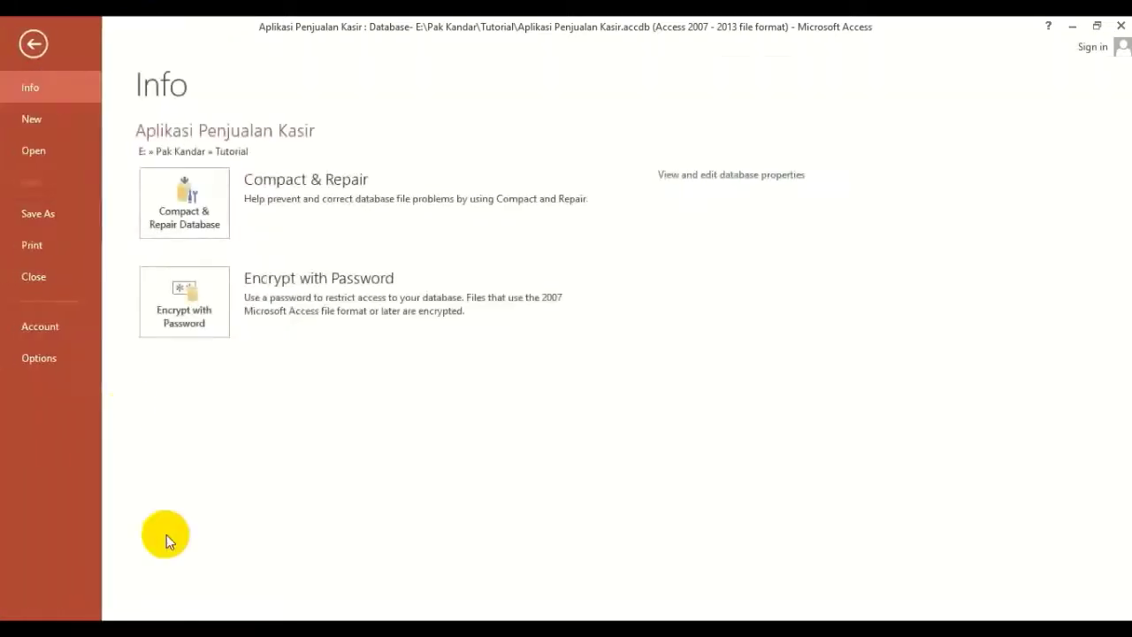
{"action": "left_click", "coordinate": [34, 360]}
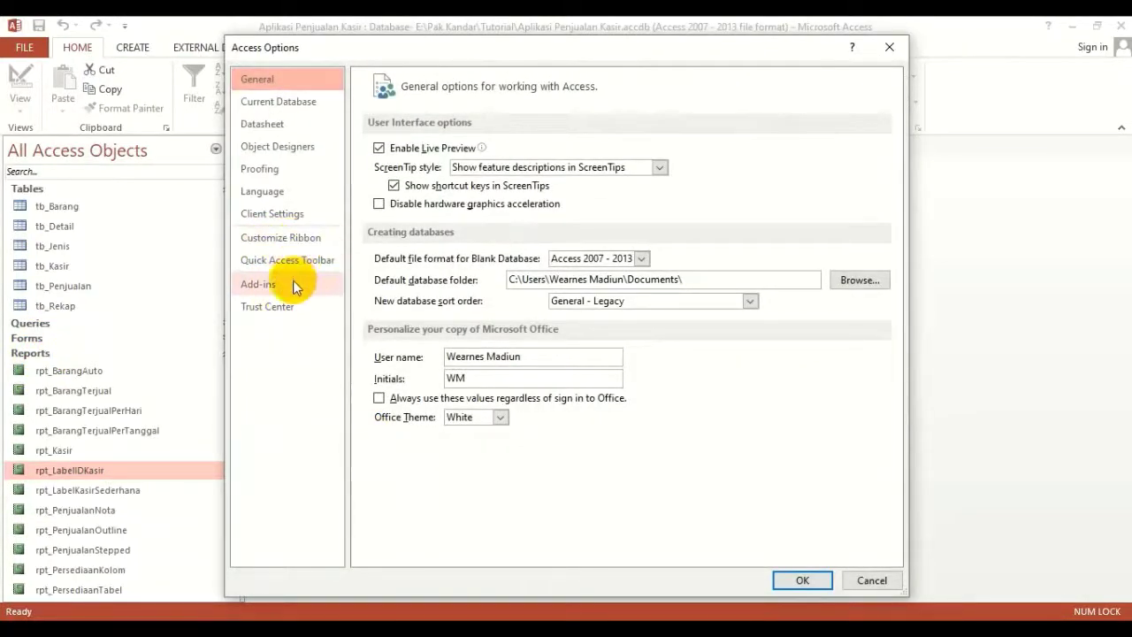
{"action": "left_click", "coordinate": [296, 241]}
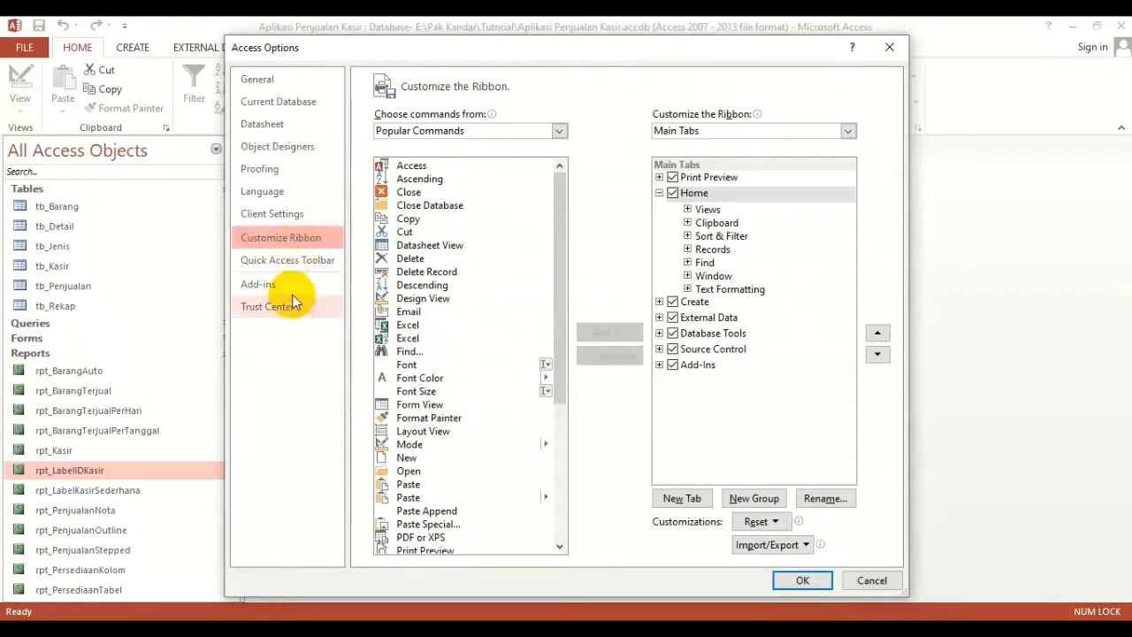
{"action": "left_click", "coordinate": [294, 262]}
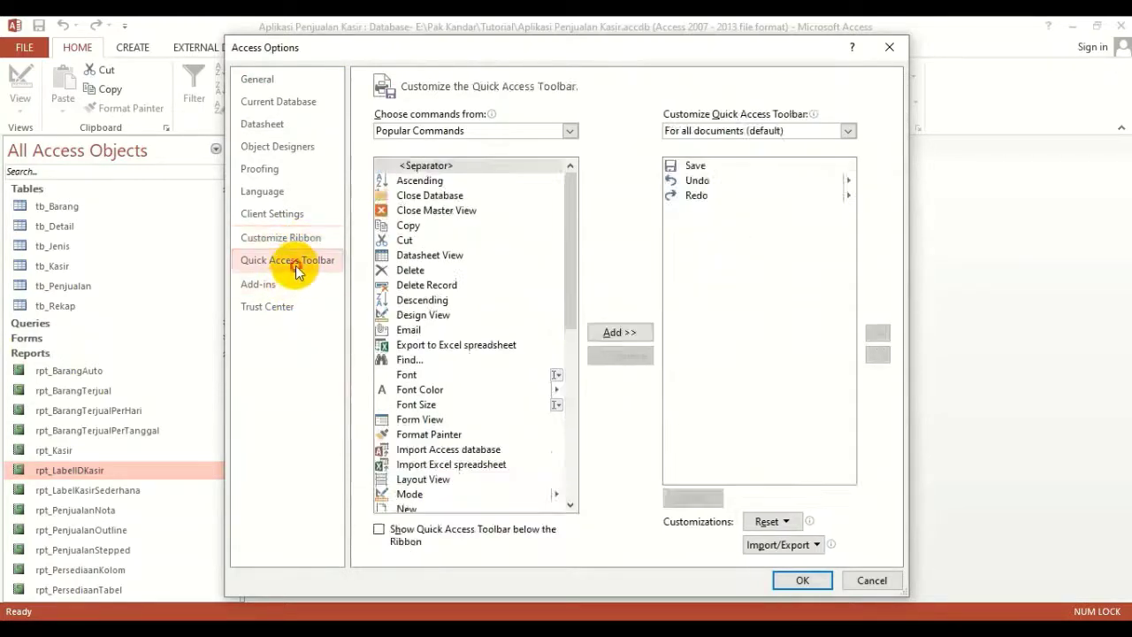
{"action": "left_click", "coordinate": [286, 236]}
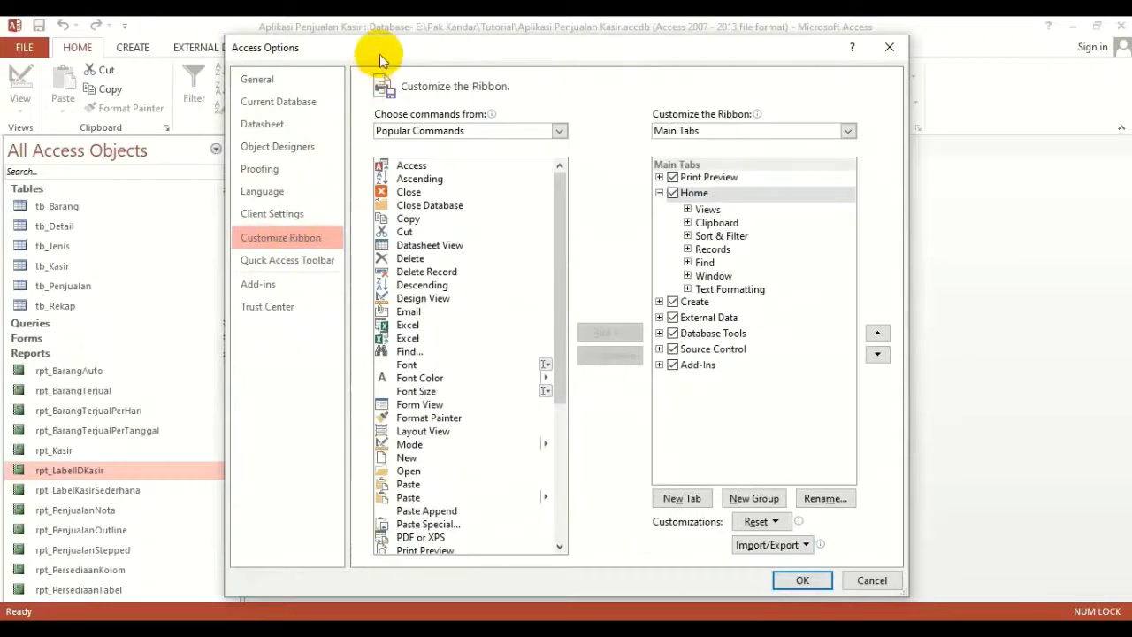
{"action": "left_click_drag", "start_coordinate": [379, 53], "coordinate": [367, 194]}
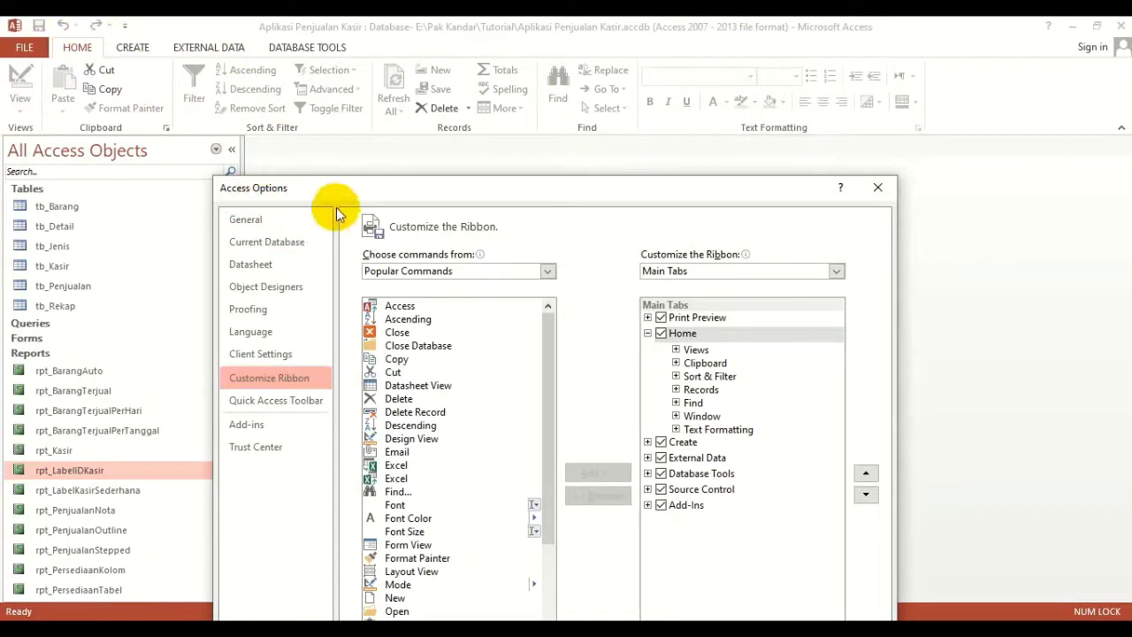
{"action": "left_click_drag", "start_coordinate": [344, 189], "coordinate": [385, 59]}
{"action": "left_click", "coordinate": [335, 274]}
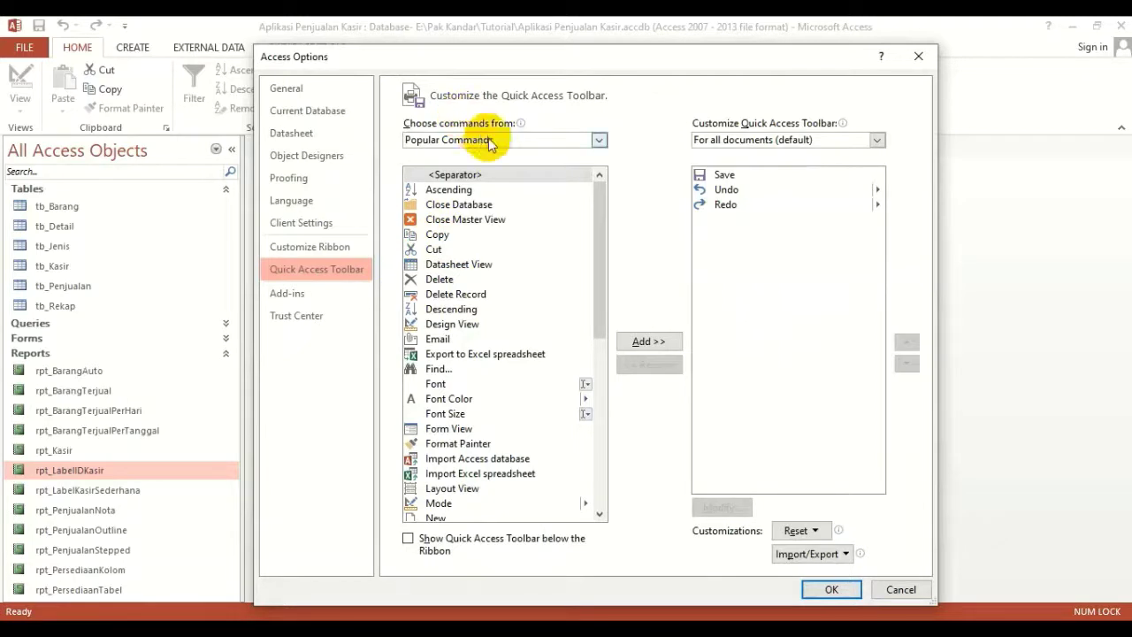
Add the Switchboard Manager command from All Commands to the Quick Access Toolbar and save the options.
{"action": "left_click", "coordinate": [599, 140]}
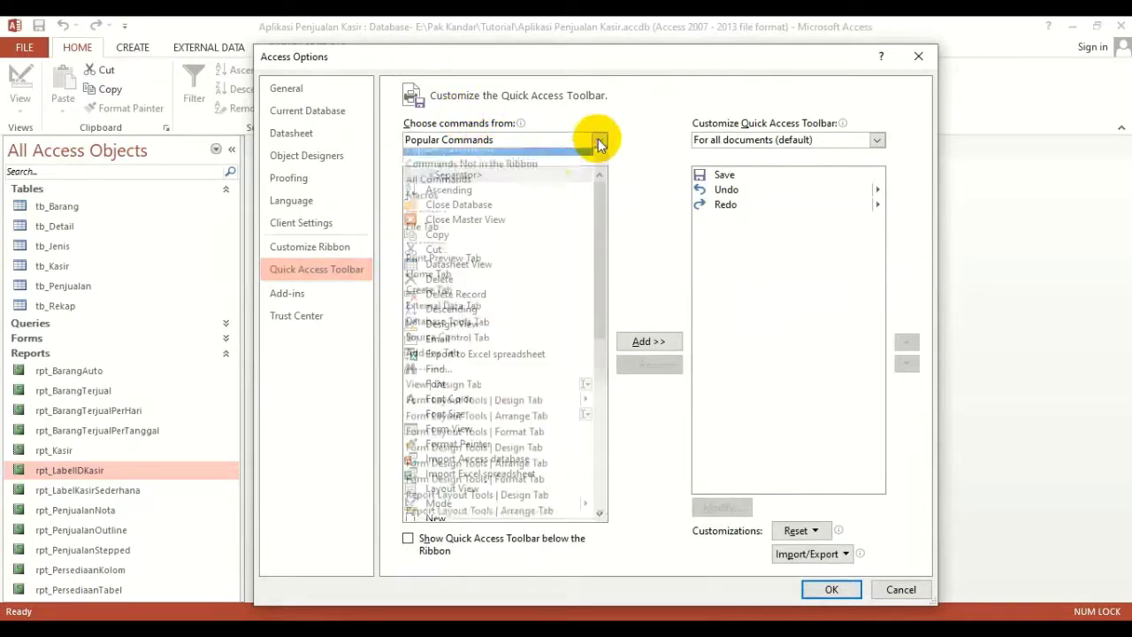
{"action": "left_click", "coordinate": [437, 189]}
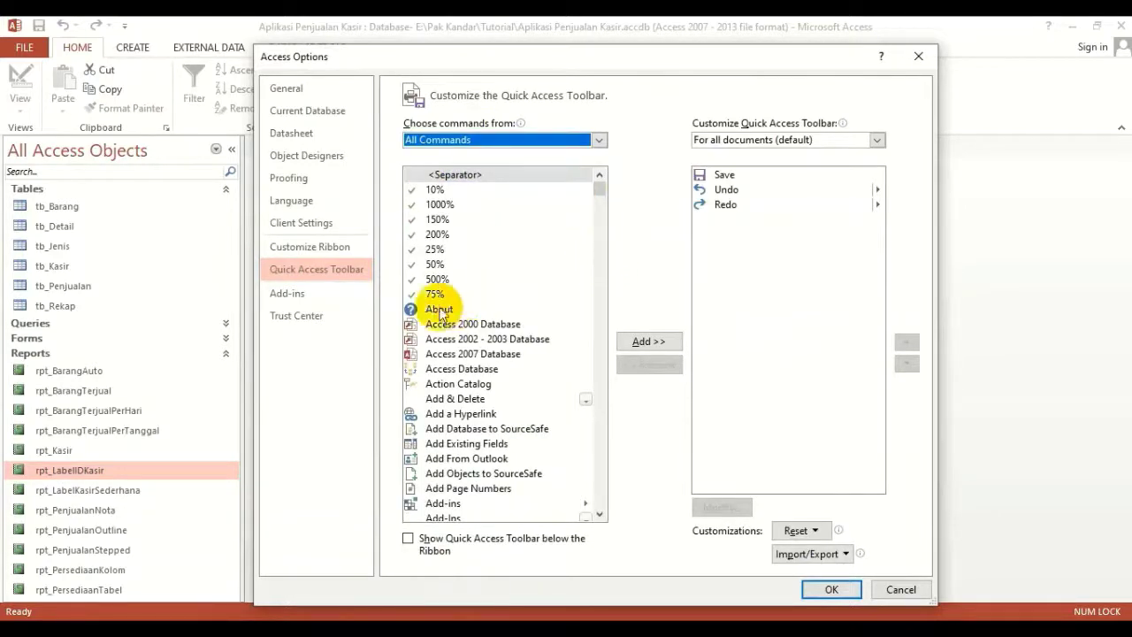
{"action": "left_click_drag", "start_coordinate": [599, 190], "coordinate": [619, 453]}
{"action": "scroll", "coordinate": [430, 449], "scroll_direction": "down", "scroll_amount": 5}
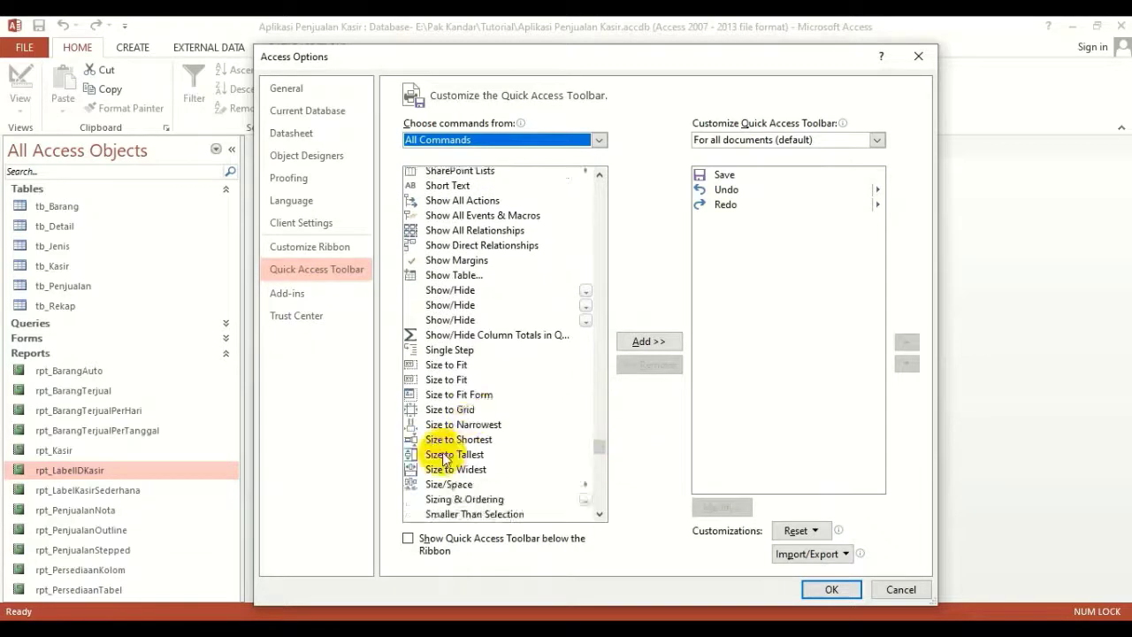
{"action": "scroll", "coordinate": [430, 447], "scroll_direction": "down", "scroll_amount": 10}
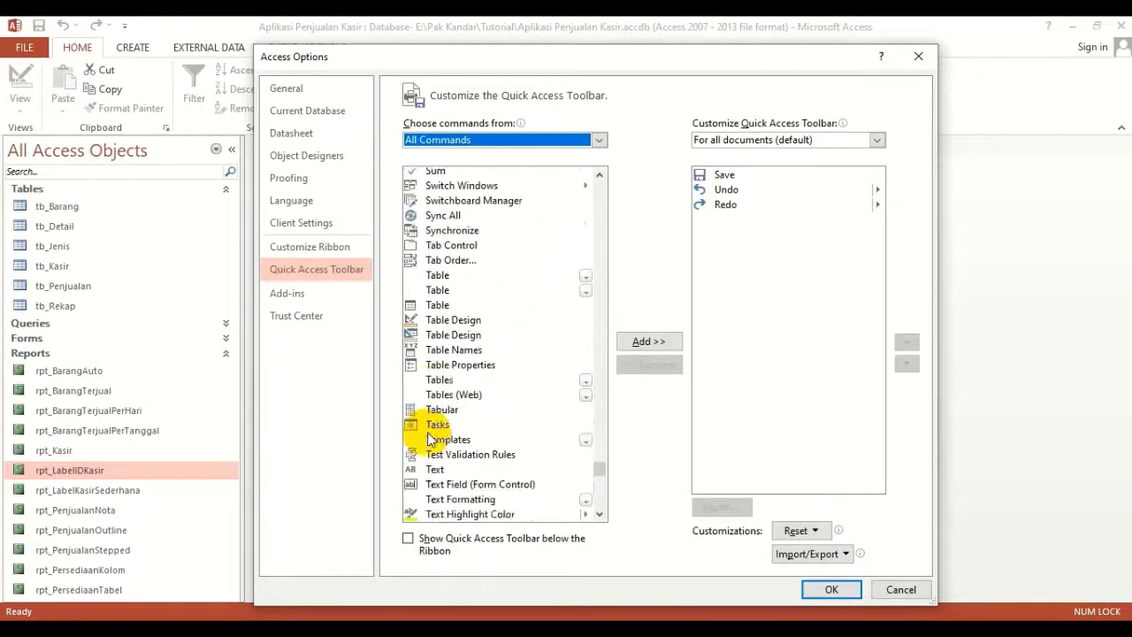
{"action": "scroll", "coordinate": [428, 434], "scroll_direction": "up", "scroll_amount": 7}
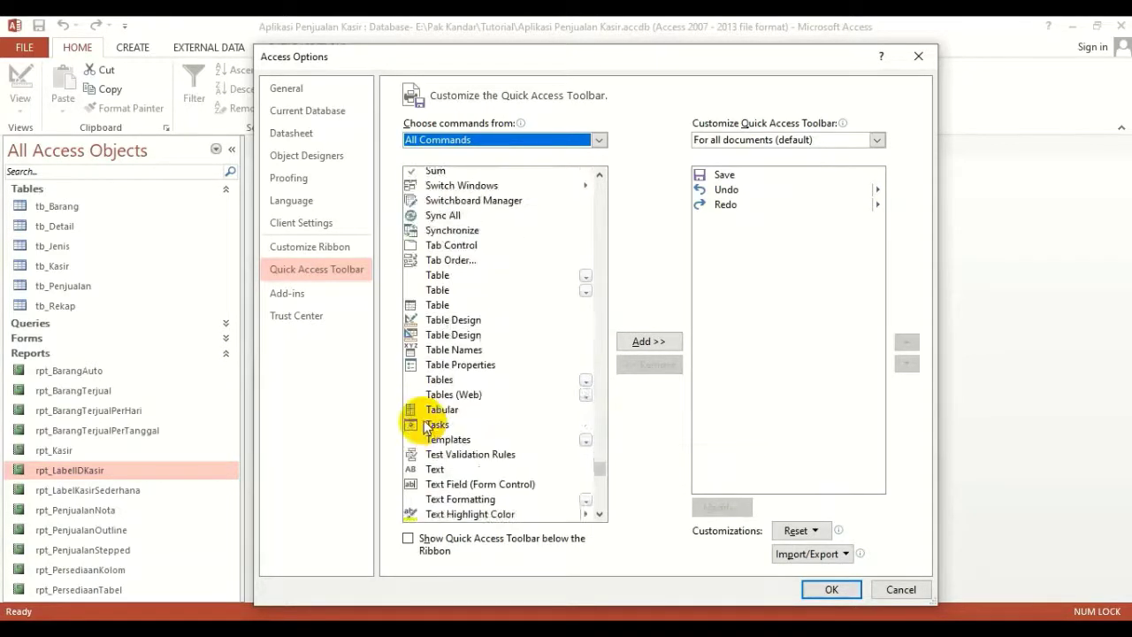
{"action": "left_click", "coordinate": [497, 320]}
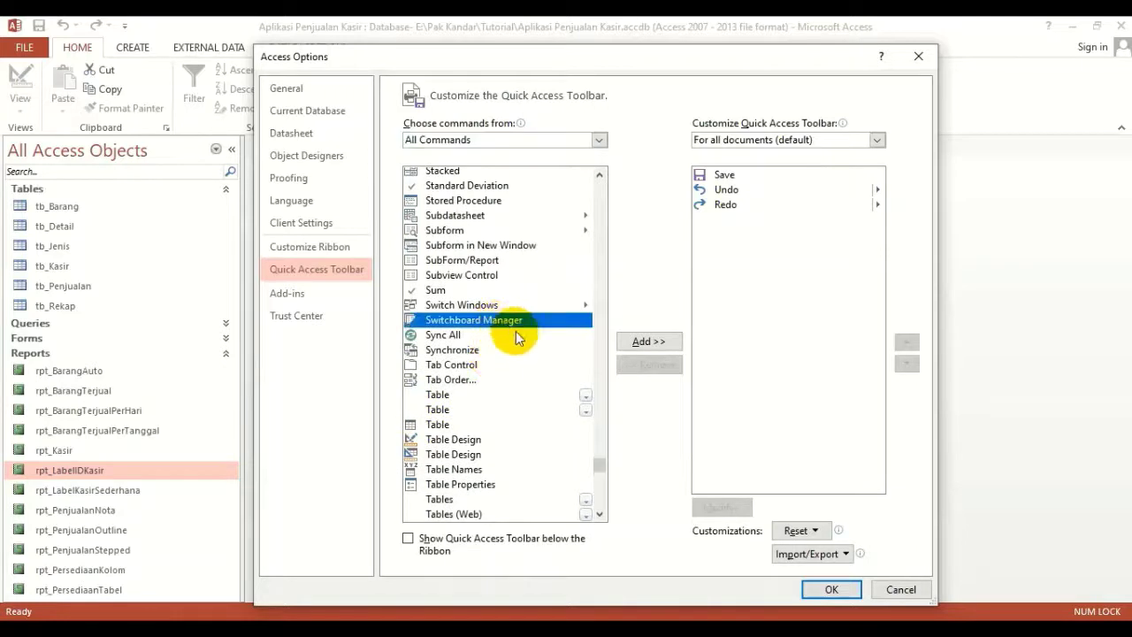
{"action": "left_click", "coordinate": [645, 341]}
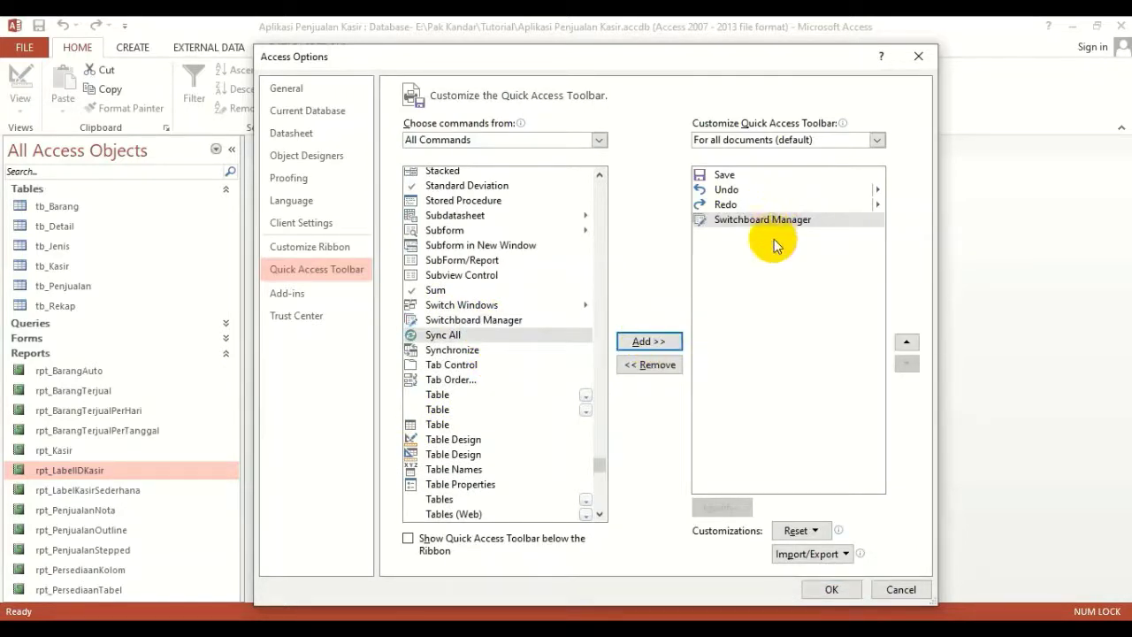
{"action": "left_click", "coordinate": [829, 590]}
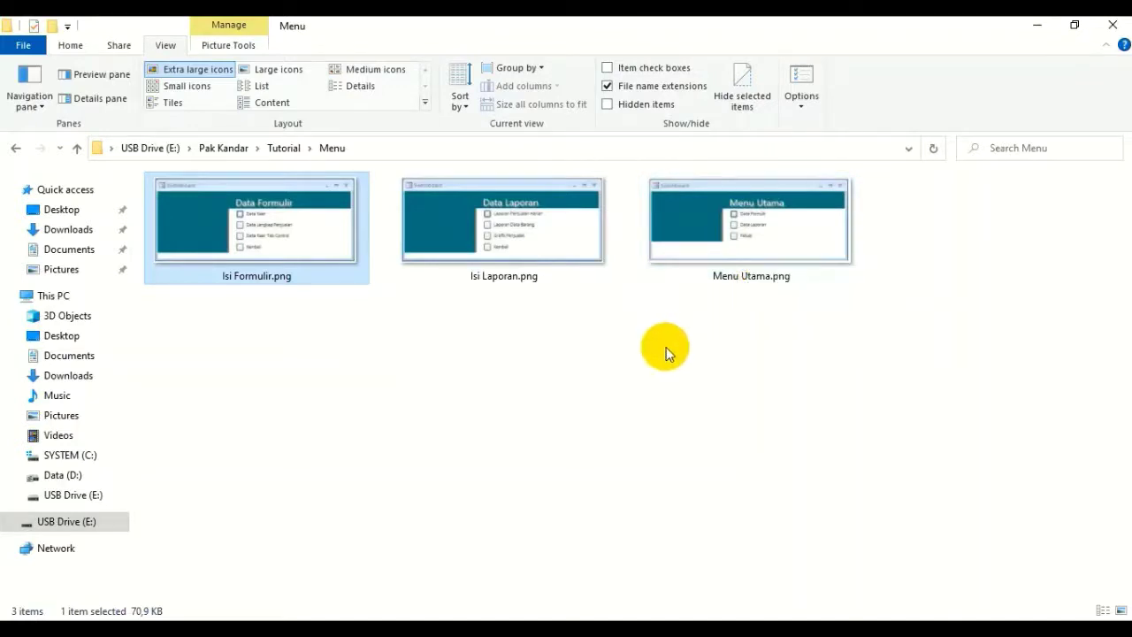
Open Menu Utama.png from the Menu folder and examine the menu items in it and in Isi Formulir.png.
{"action": "left_click", "coordinate": [757, 228]}
{"action": "double_click", "coordinate": [757, 228]}
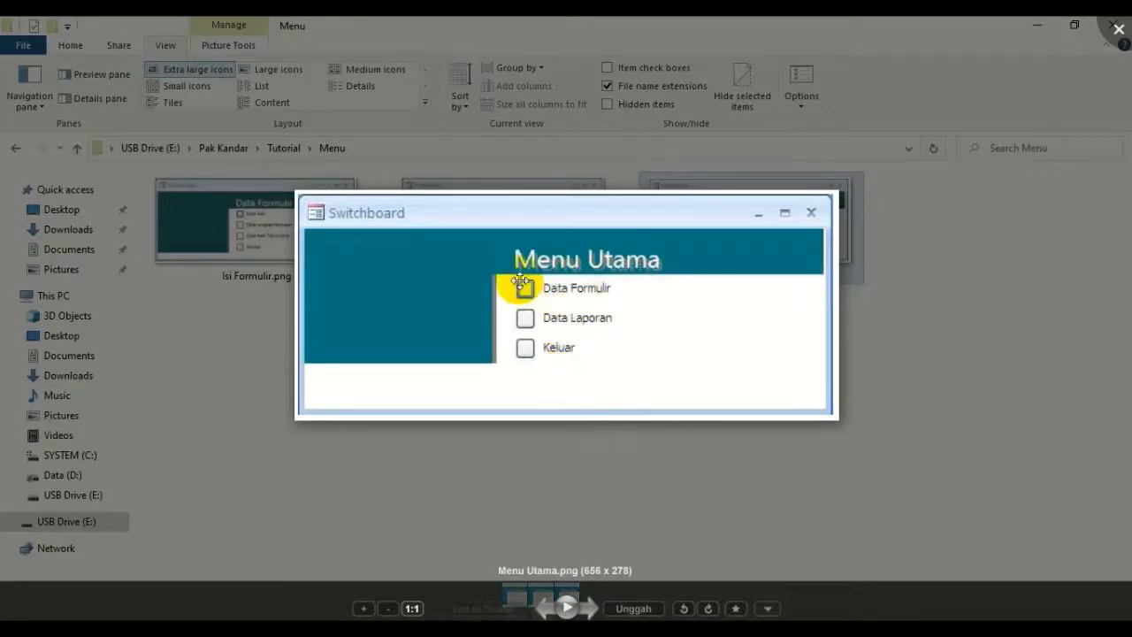
{"action": "left_click", "coordinate": [589, 608]}
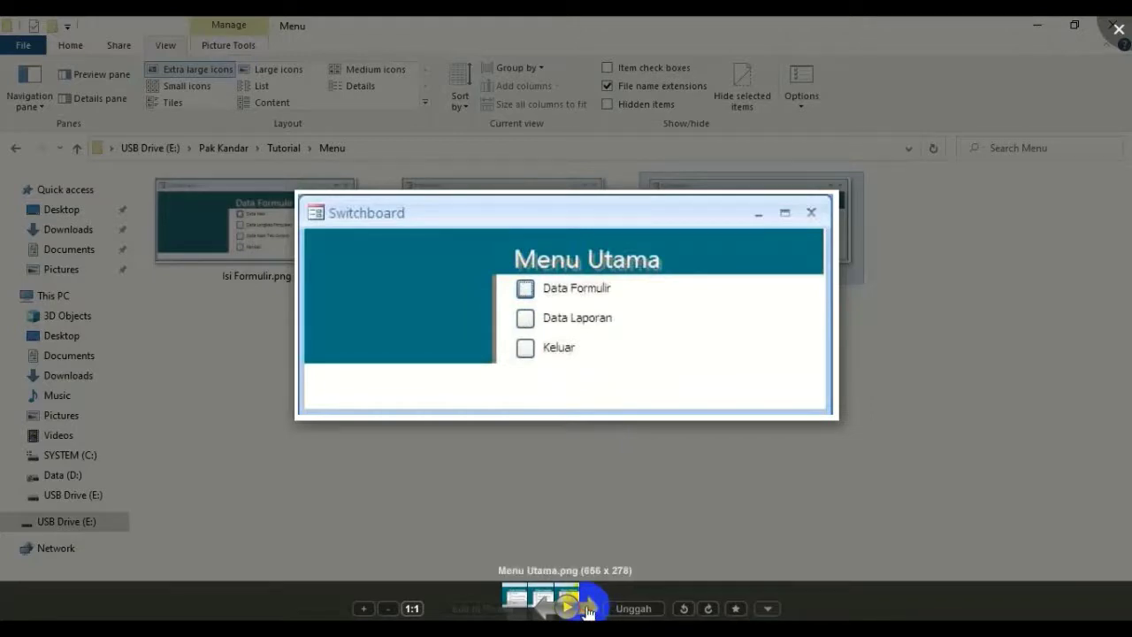
{"action": "left_click", "coordinate": [540, 609]}
{"action": "left_click", "coordinate": [539, 609]}
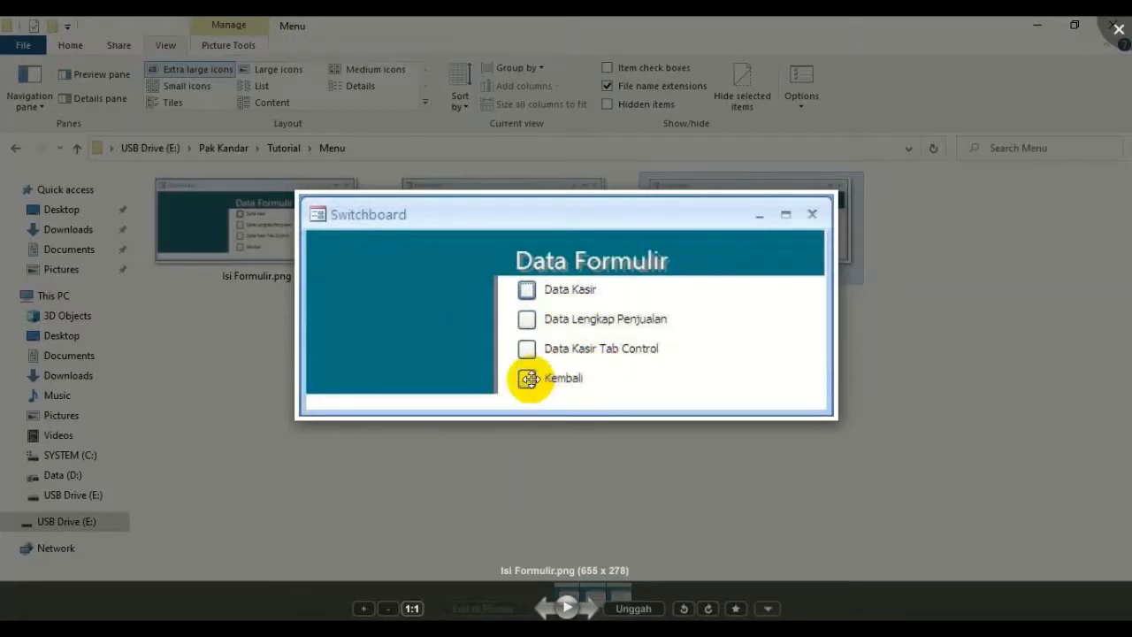
{"action": "left_click", "coordinate": [554, 581]}
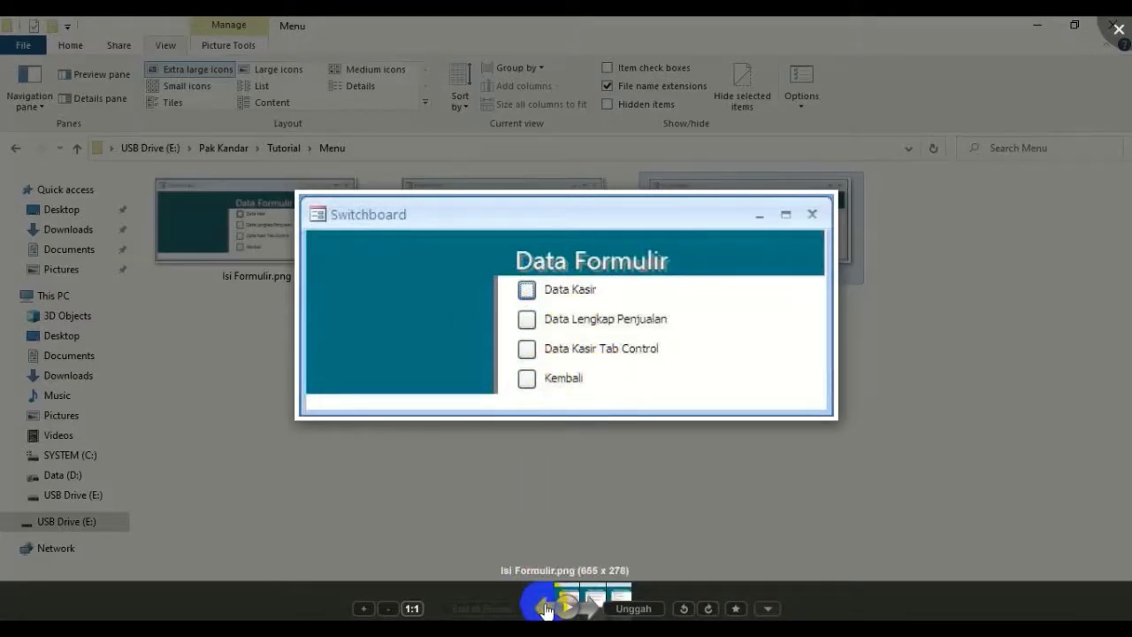
{"action": "left_click", "coordinate": [591, 610]}
{"action": "left_click", "coordinate": [593, 612]}
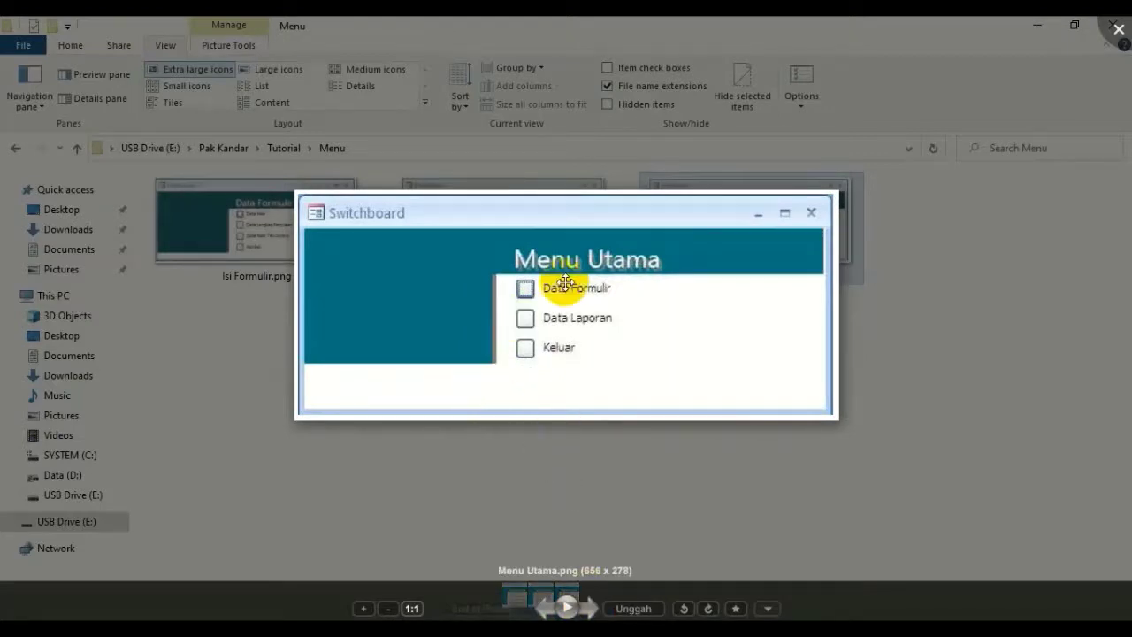
Compare the Isi Formulir and Isi Laporan submenu images with Menu Utama.png, and close the image viewer.
{"action": "left_click", "coordinate": [545, 611]}
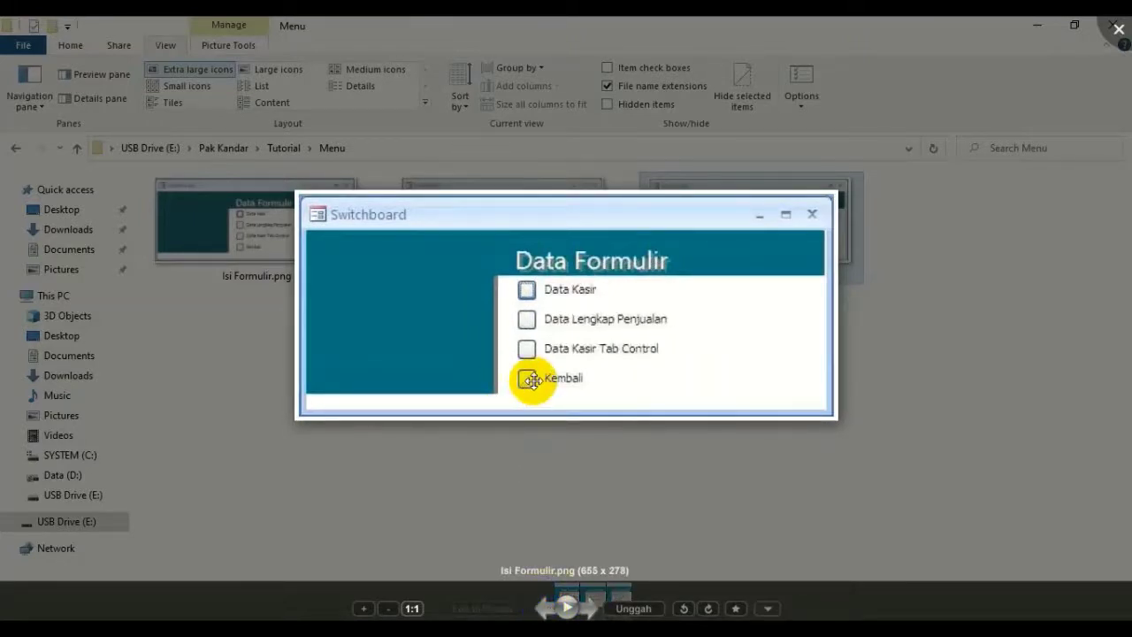
{"action": "left_click", "coordinate": [591, 606]}
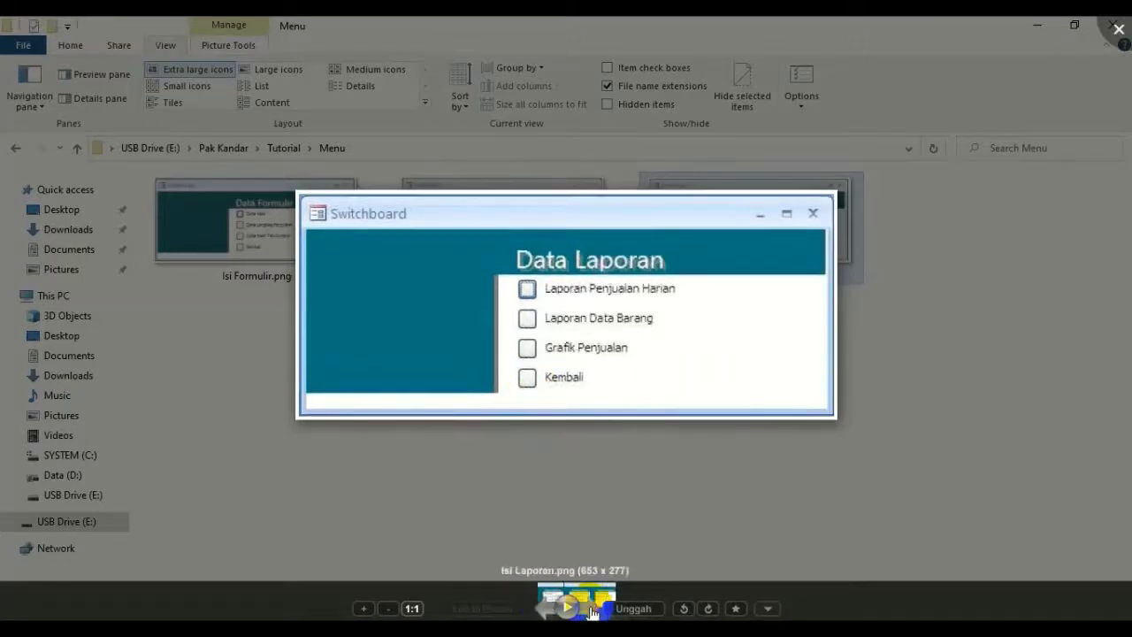
{"action": "left_click", "coordinate": [591, 607]}
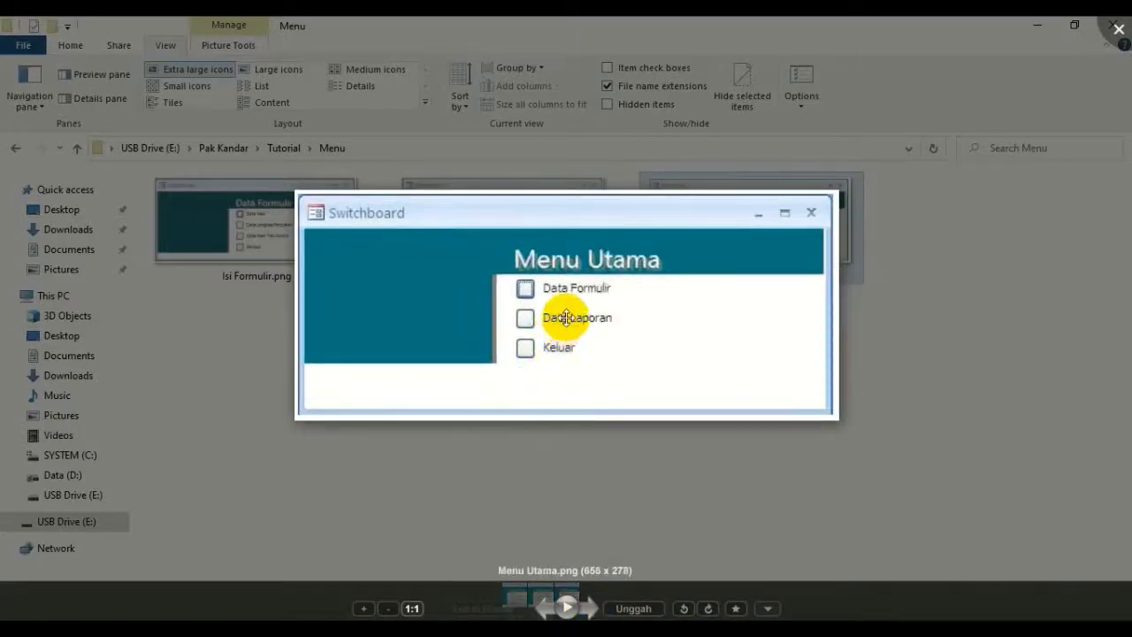
{"action": "left_click", "coordinate": [543, 607]}
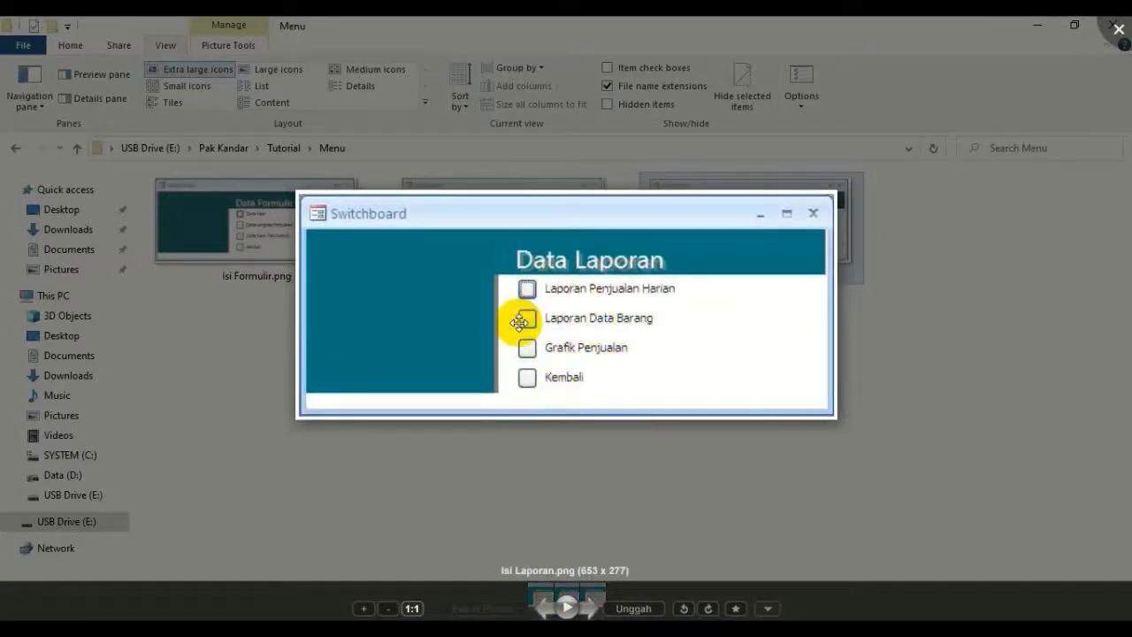
{"action": "left_click", "coordinate": [591, 605]}
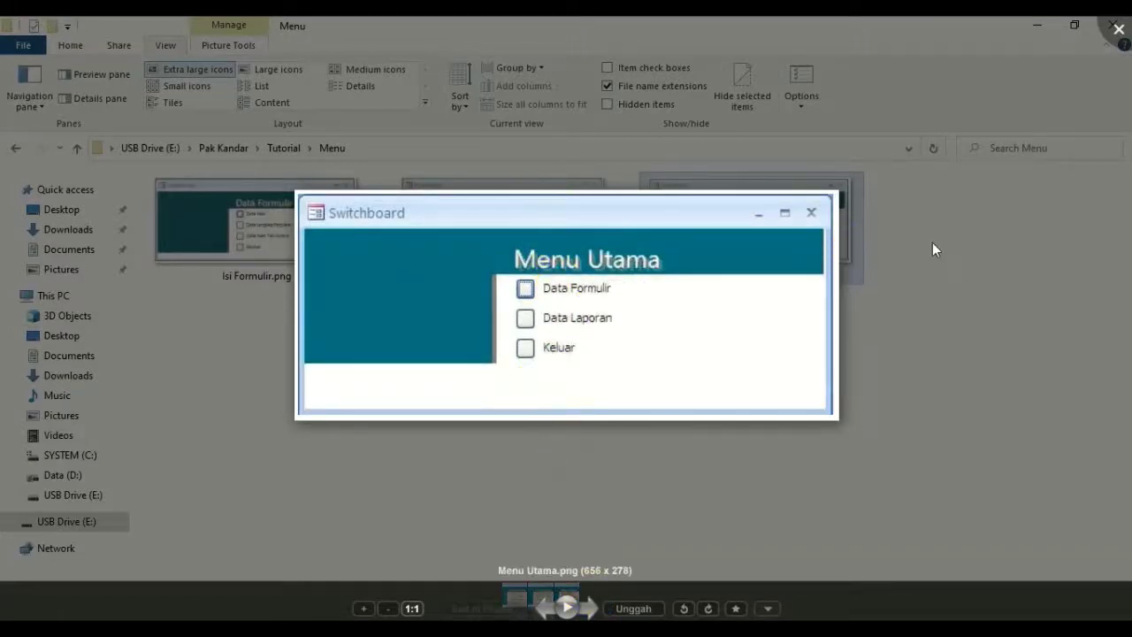
{"action": "left_click", "coordinate": [891, 236]}
{"action": "left_click", "coordinate": [821, 175]}
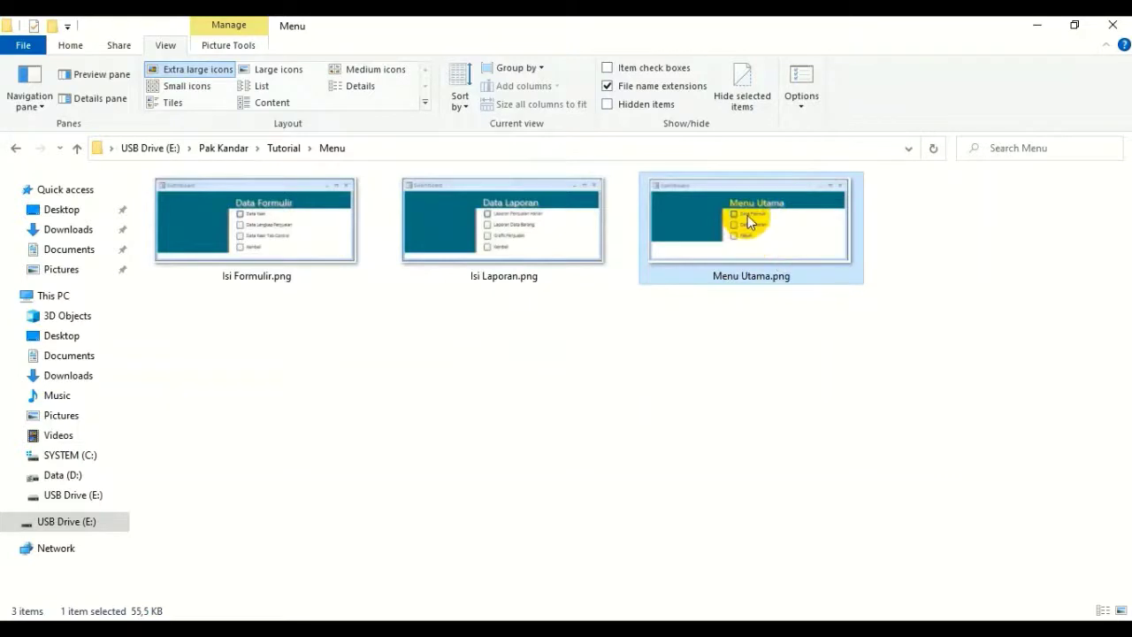
{"action": "left_click", "coordinate": [254, 259]}
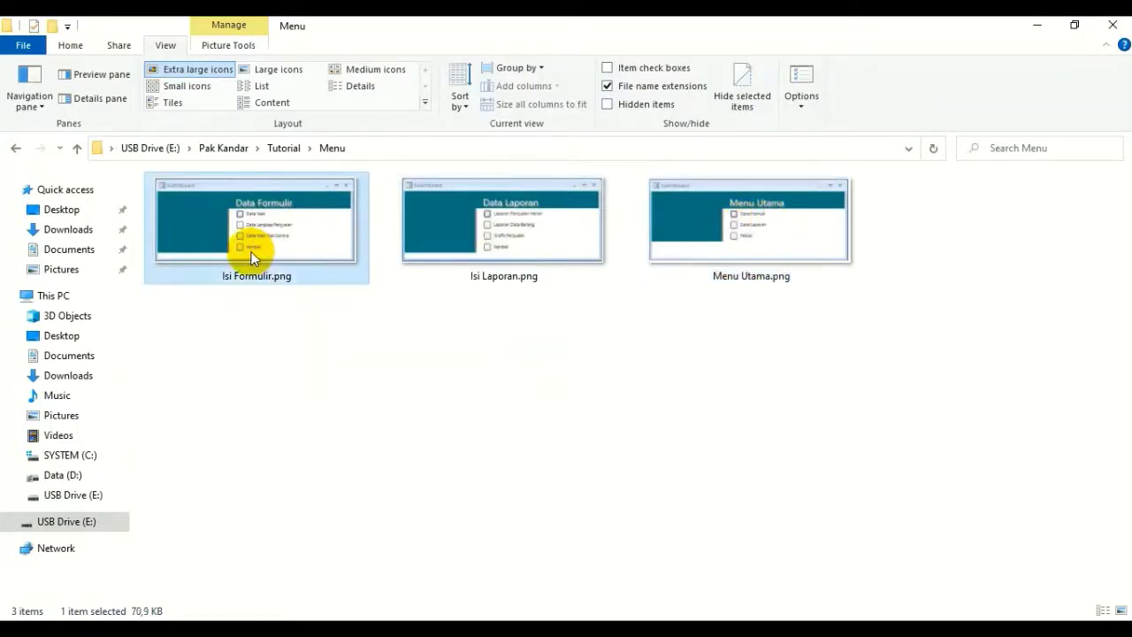
{"action": "left_click", "coordinate": [523, 223]}
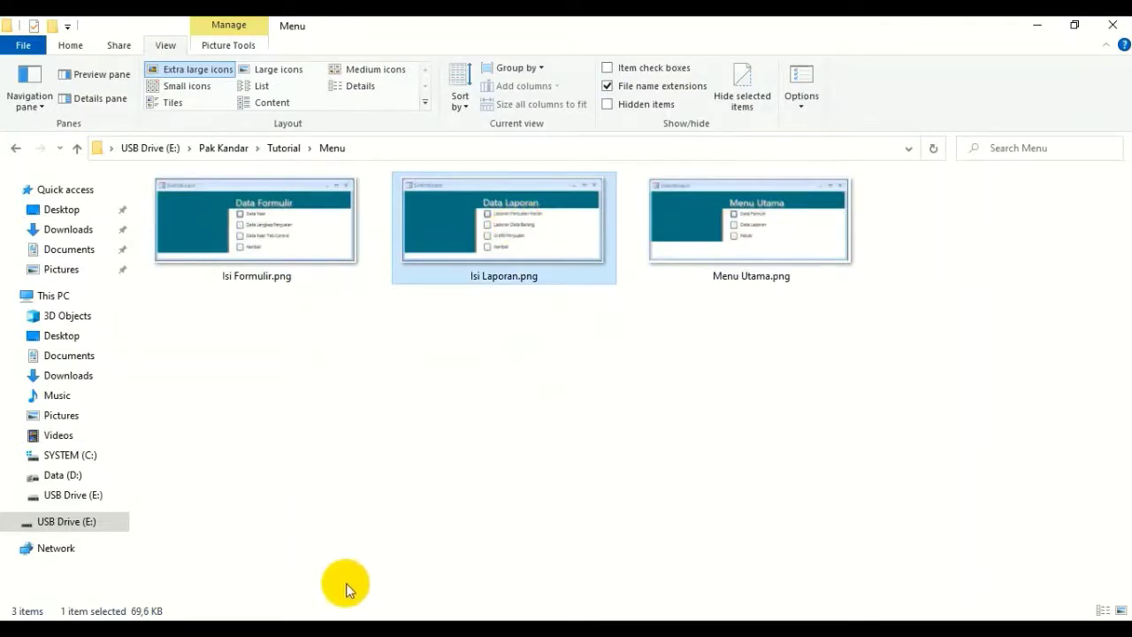
Switch back to the Aplikasi Penjualan Kasir database in Access and create a new switchboard with the Switchboard Manager.
{"action": "left_click", "coordinate": [349, 619]}
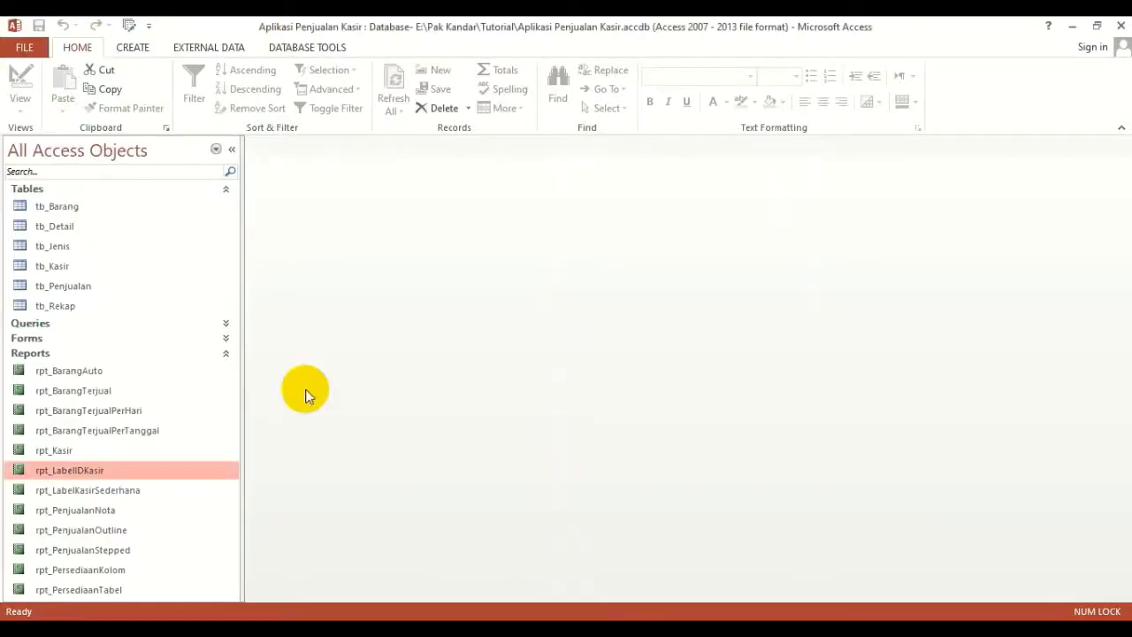
{"action": "left_click", "coordinate": [129, 29]}
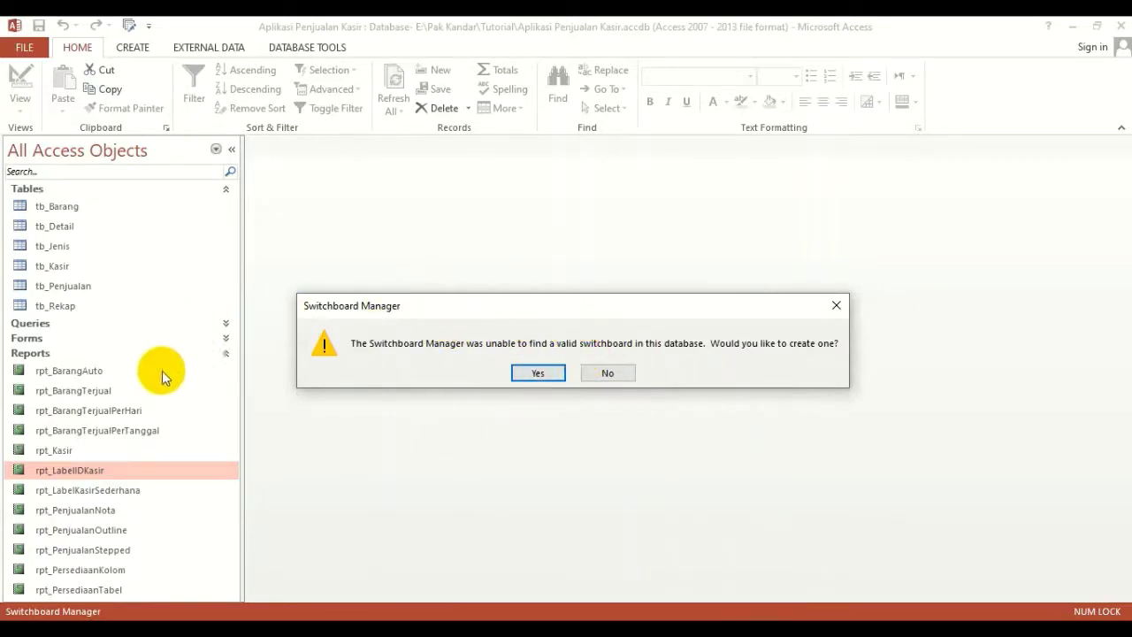
{"action": "left_click", "coordinate": [546, 375]}
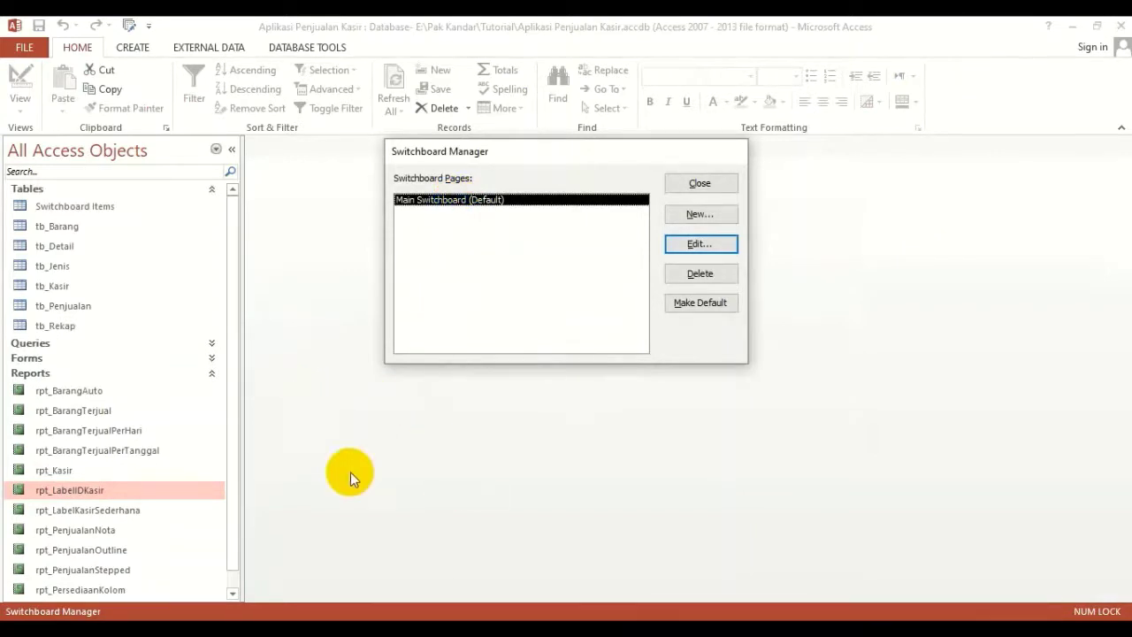
Switch to the Menu folder in File Explorer and review which switchboard pages the three reference images call for.
{"action": "left_click", "coordinate": [151, 617]}
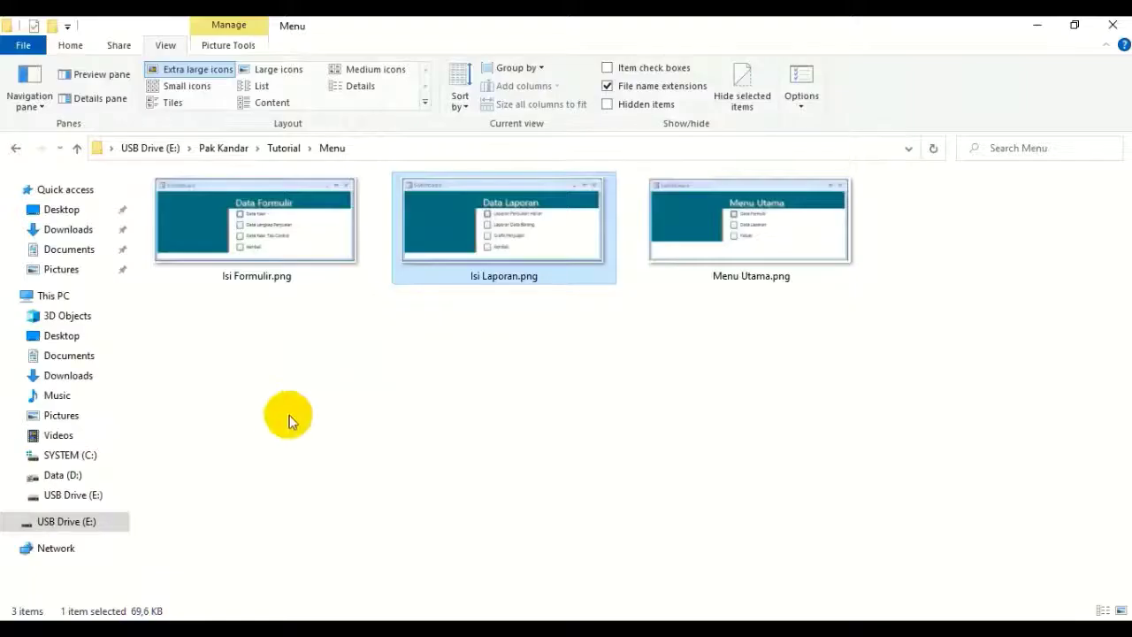
{"action": "left_click", "coordinate": [265, 252]}
{"action": "left_click", "coordinate": [421, 241]}
{"action": "left_click", "coordinate": [732, 271]}
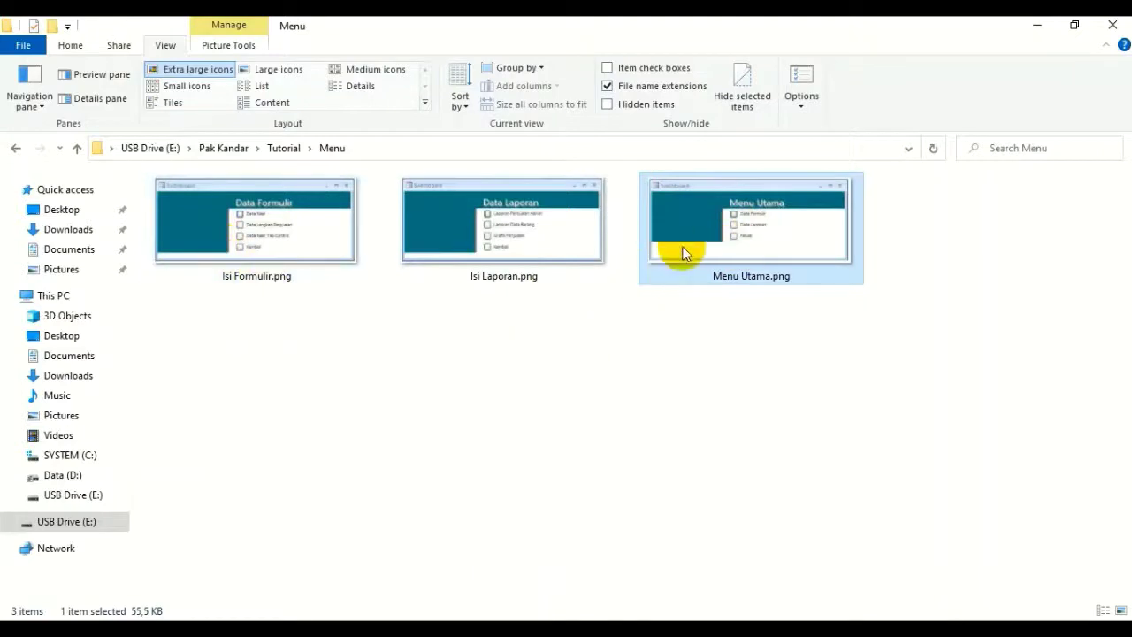
Compare the Isi Formulir, Isi Laporan and Menu Utama reference images with the page list in Access's Switchboard Manager.
{"action": "left_click", "coordinate": [285, 232]}
{"action": "left_click", "coordinate": [512, 255]}
{"action": "left_click", "coordinate": [298, 230]}
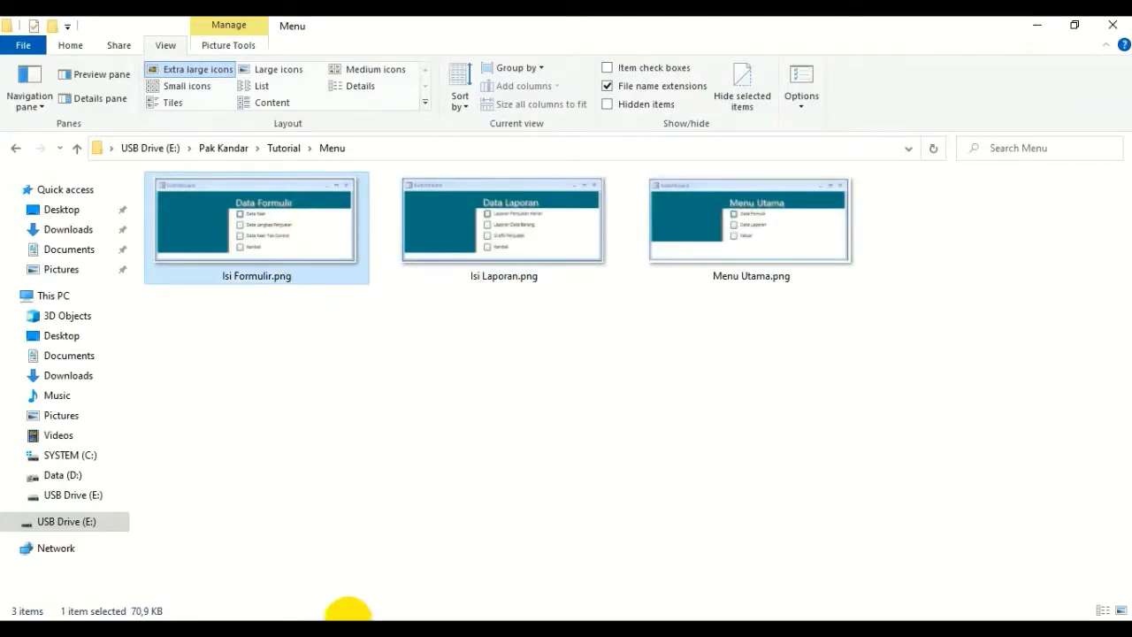
{"action": "left_click", "coordinate": [348, 628]}
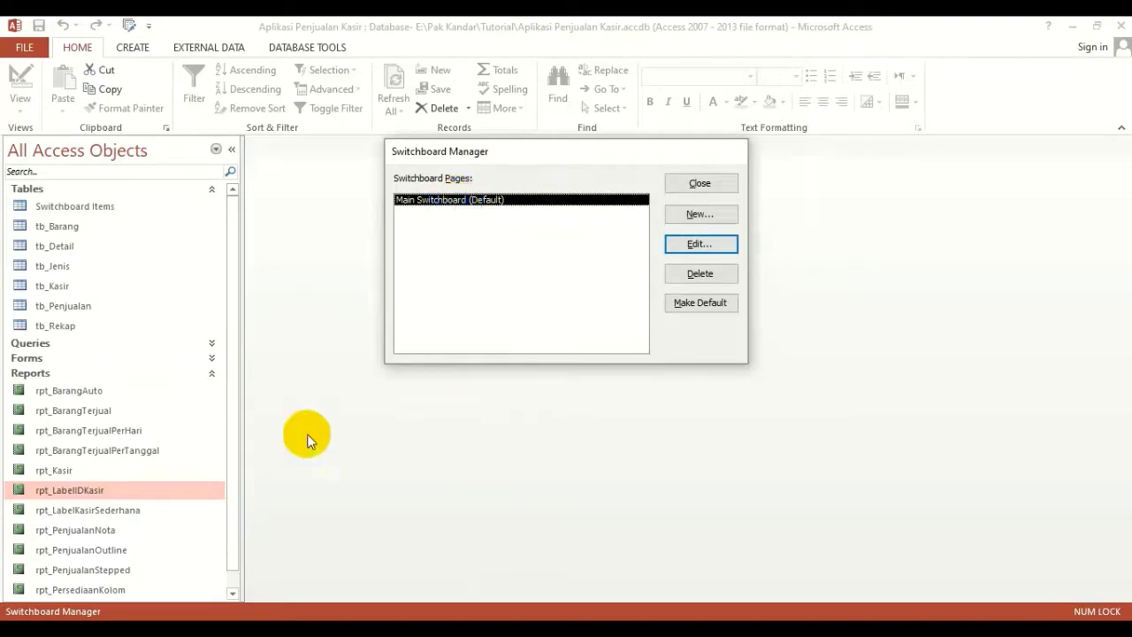
{"action": "key", "text": "alt+Tab"}
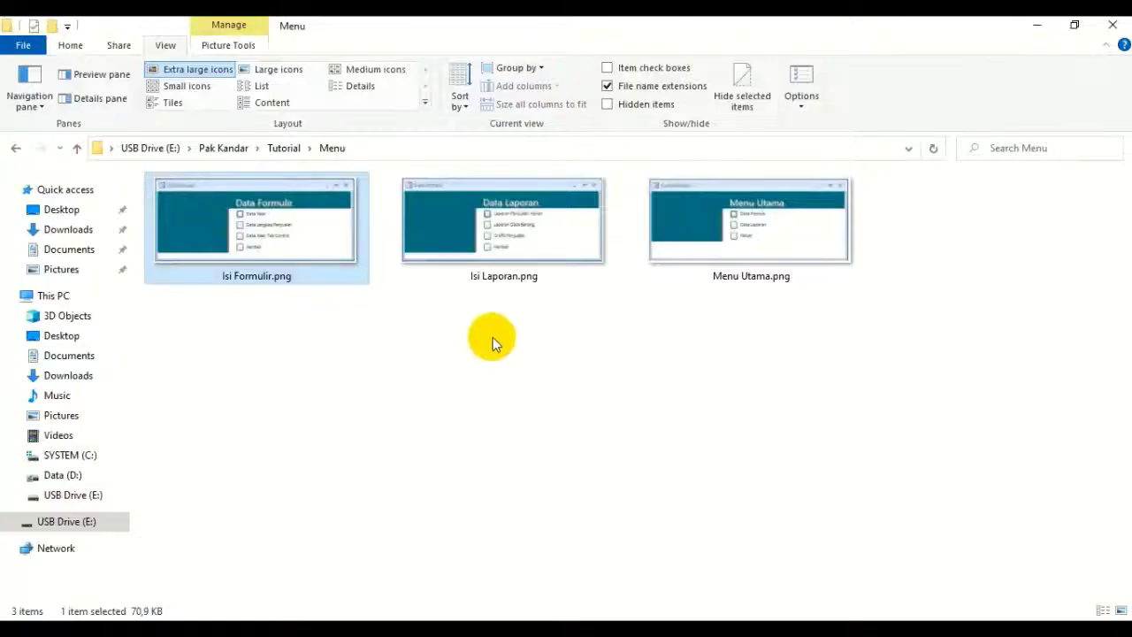
{"action": "left_click", "coordinate": [769, 242]}
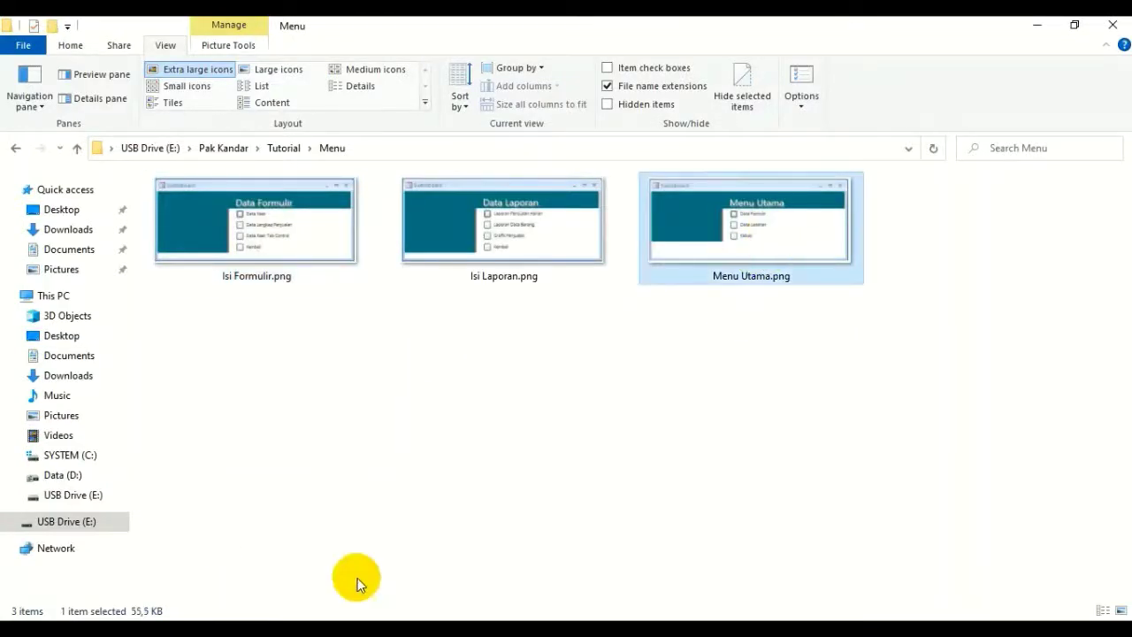
Switch to Access and rename the default Main Switchboard page to Menu Utama.
{"action": "key", "text": "alt+Tab"}
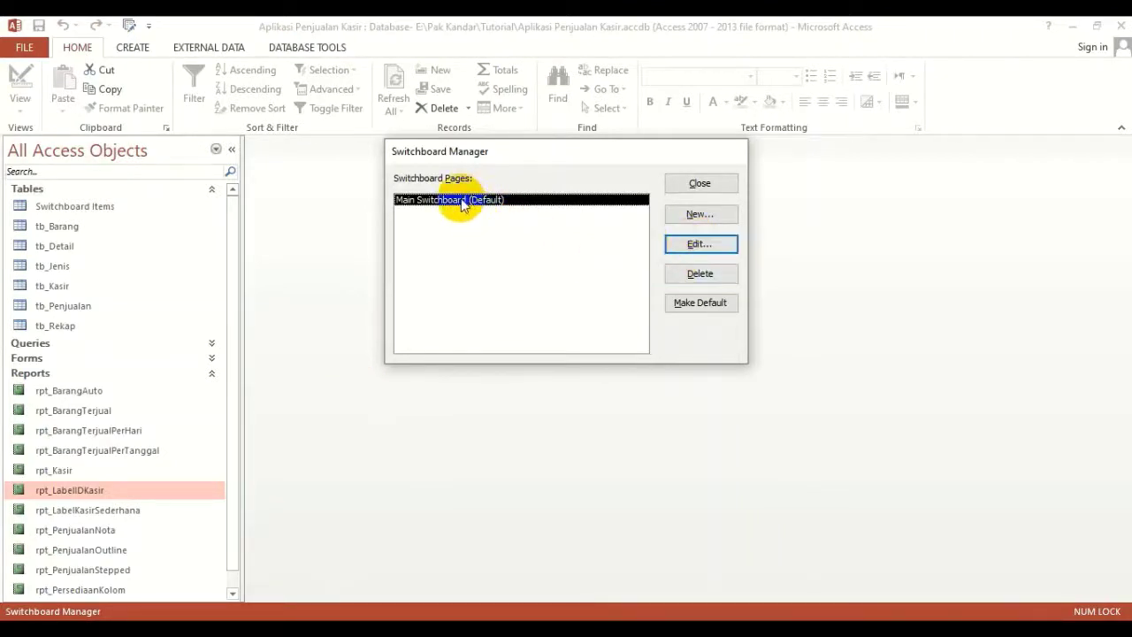
{"action": "left_click", "coordinate": [700, 244]}
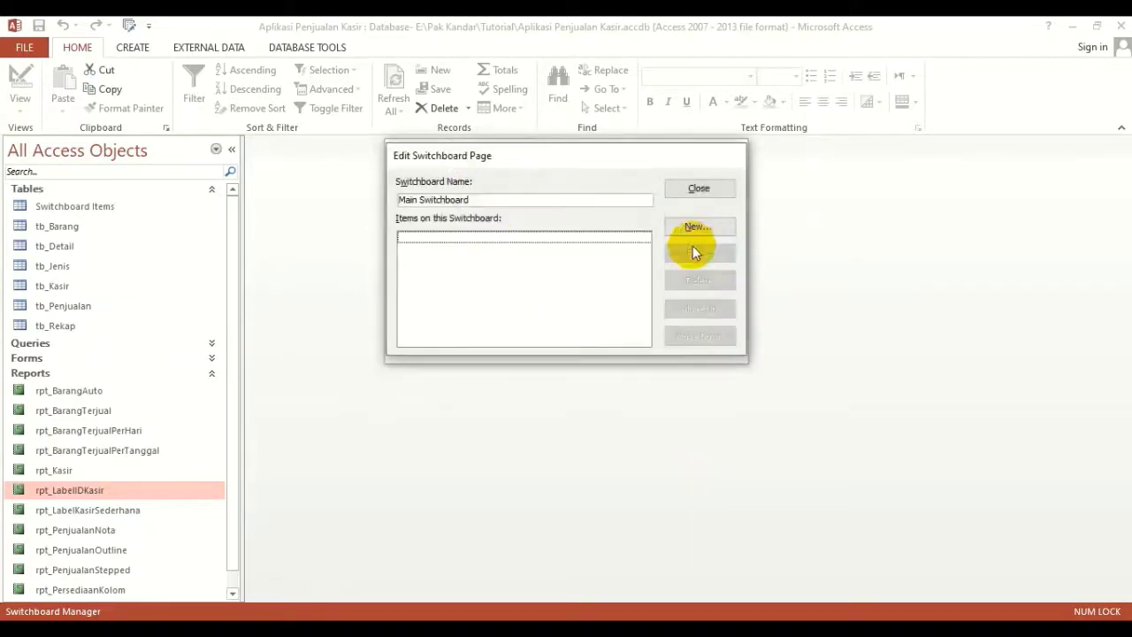
{"action": "left_click", "coordinate": [486, 198]}
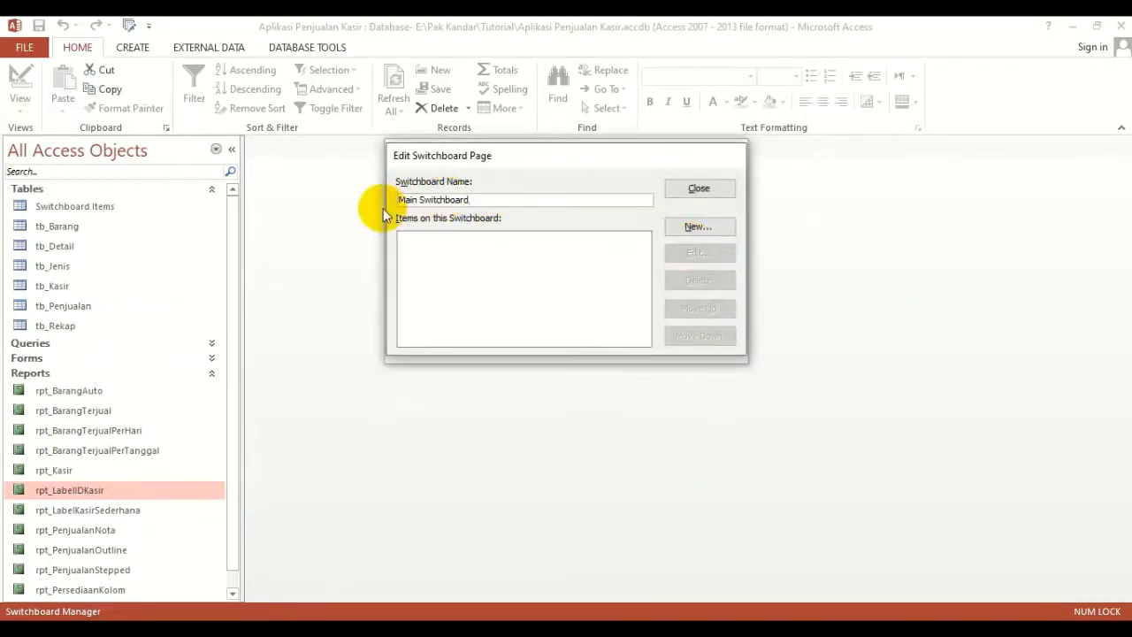
{"action": "key", "text": "shift+Home"}
{"action": "type", "text": "Menu Utama"}
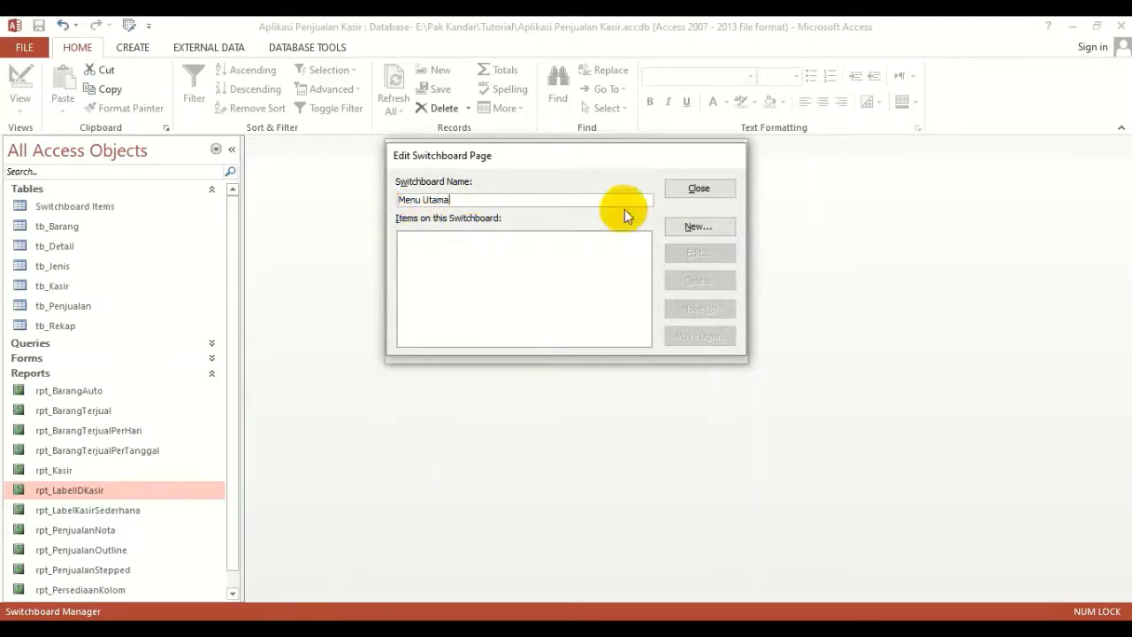
{"action": "left_click", "coordinate": [695, 188]}
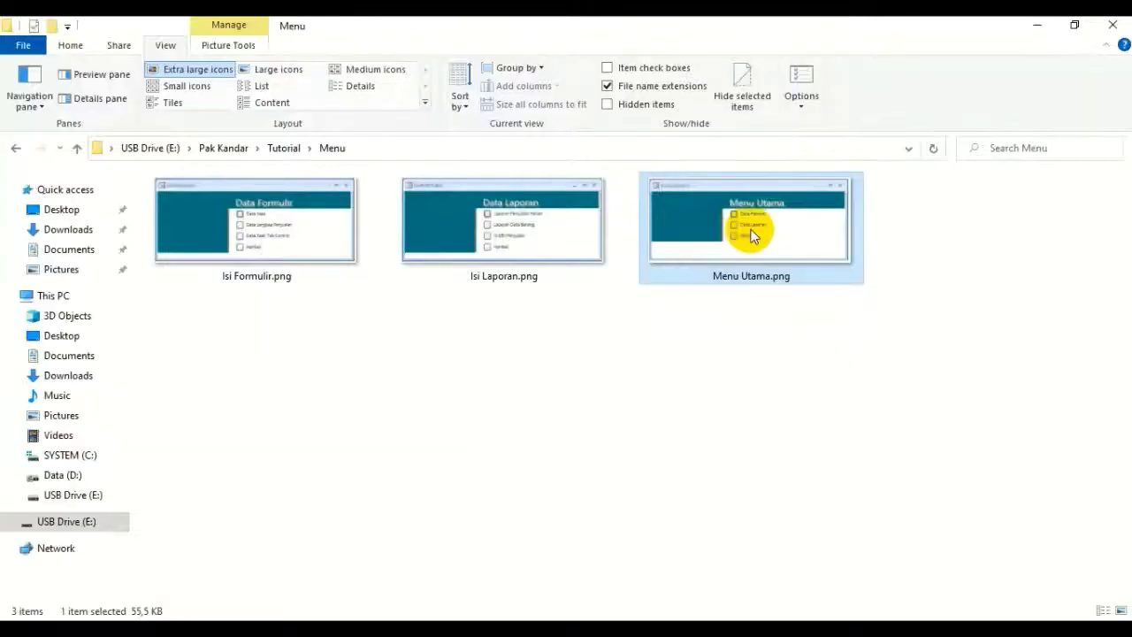
Check the Isi Formulir and Isi Laporan images in the Menu folder, and add a switchboard page named Data Formulir in Access.
{"action": "left_click", "coordinate": [273, 263]}
{"action": "left_click", "coordinate": [506, 246]}
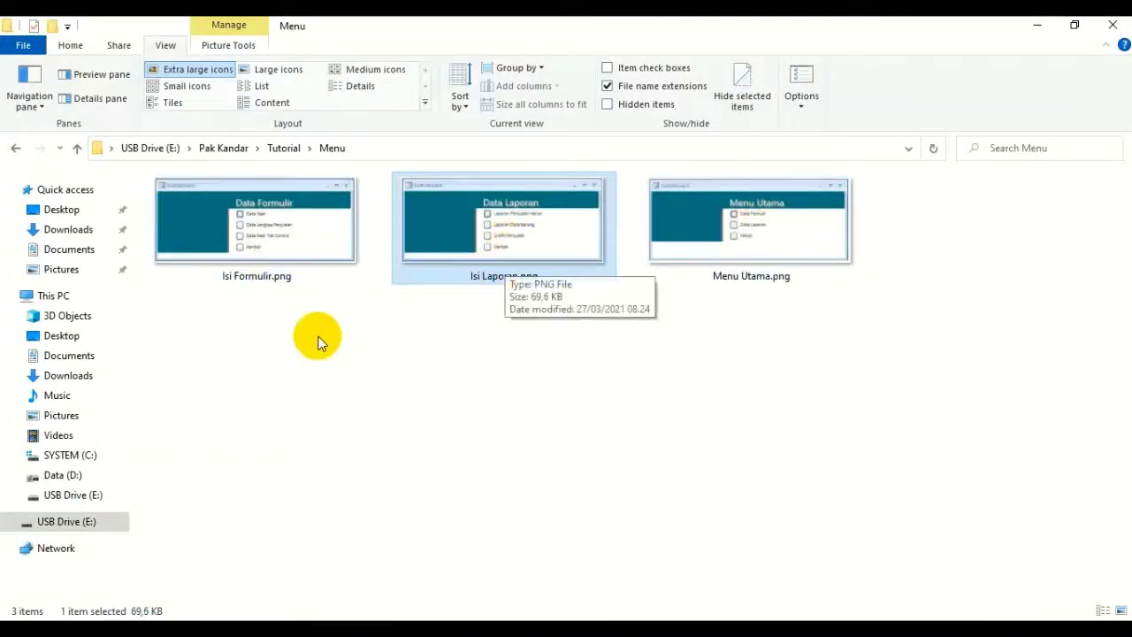
{"action": "left_click", "coordinate": [339, 615]}
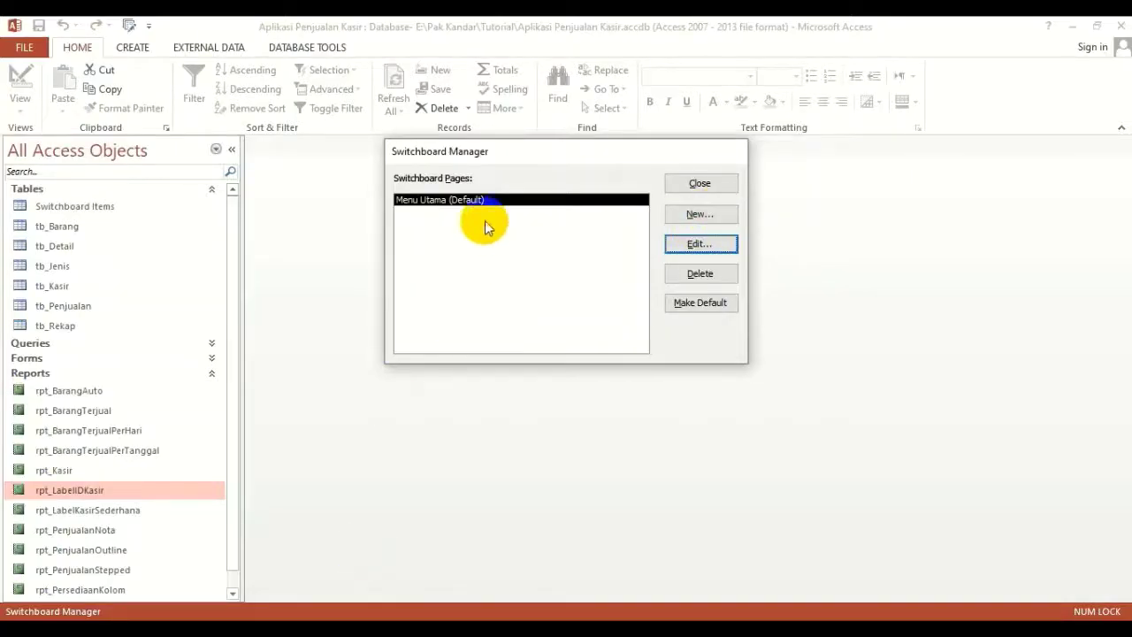
{"action": "left_click", "coordinate": [697, 215]}
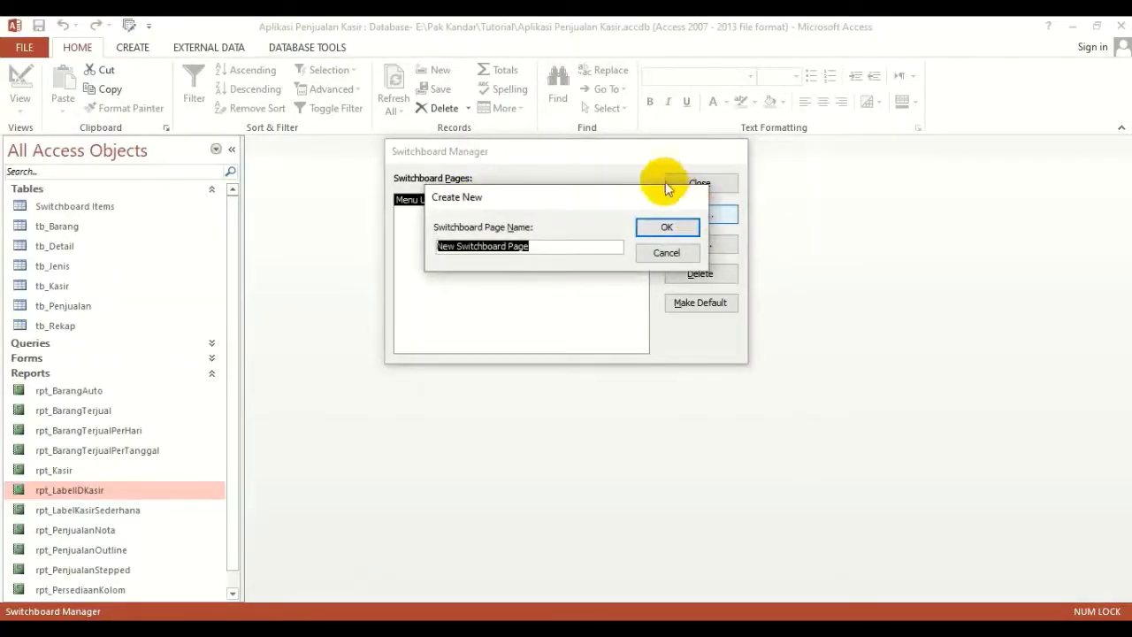
{"action": "left_click_drag", "start_coordinate": [631, 195], "coordinate": [641, 203]}
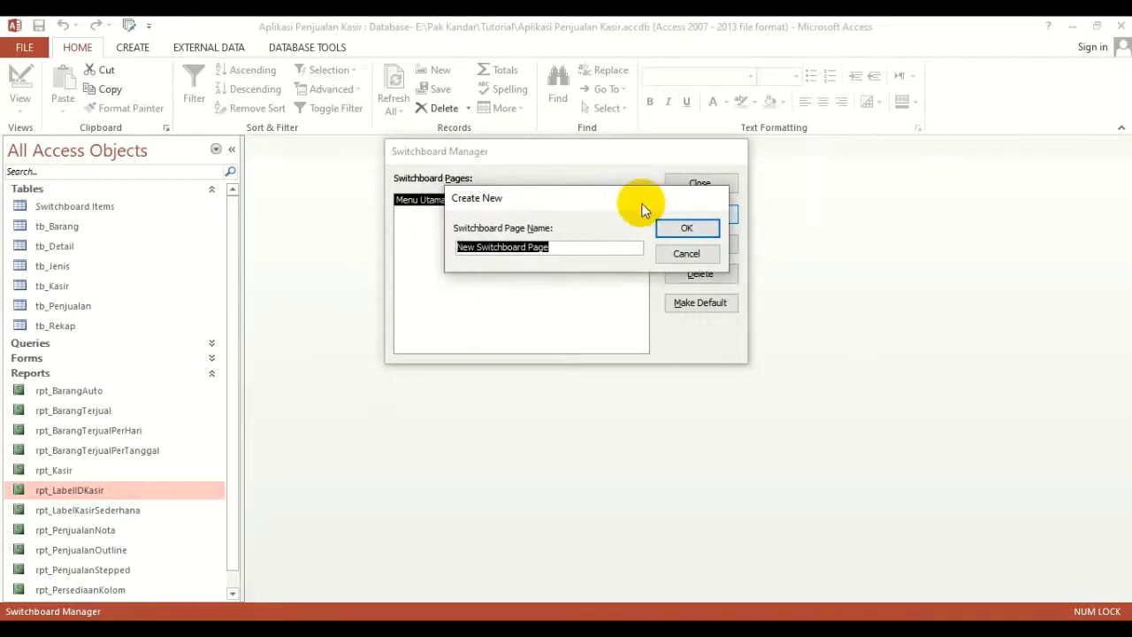
{"action": "type", "text": "Data F"}
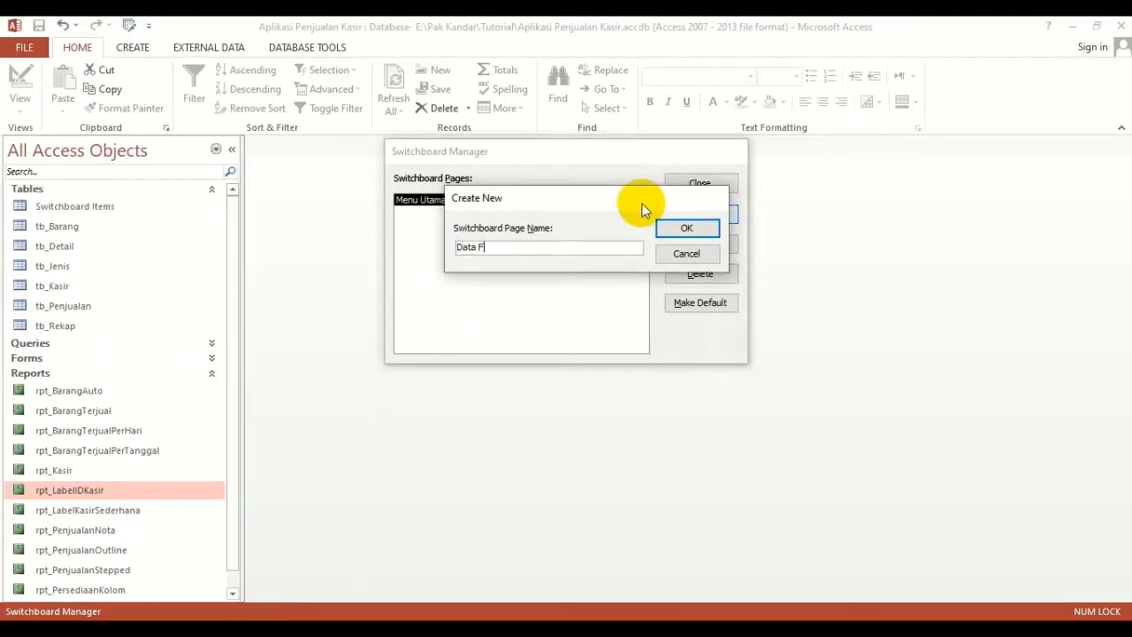
{"action": "type", "text": "ormu"}
{"action": "key", "text": "BackSpace"}
{"action": "type", "text": "mulir"}
{"action": "left_click", "coordinate": [685, 229]}
Add another switchboard page named Data Laporan.
{"action": "left_click", "coordinate": [697, 215]}
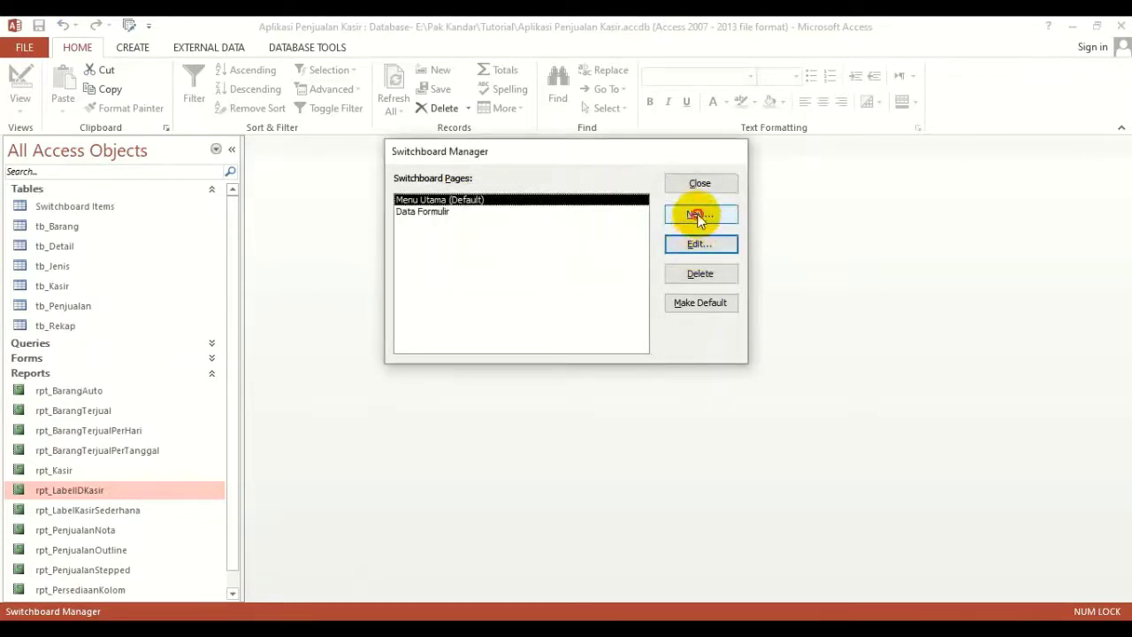
{"action": "type", "text": "SD"}
{"action": "key", "text": "BackSpace"}
{"action": "type", "text": "Da"}
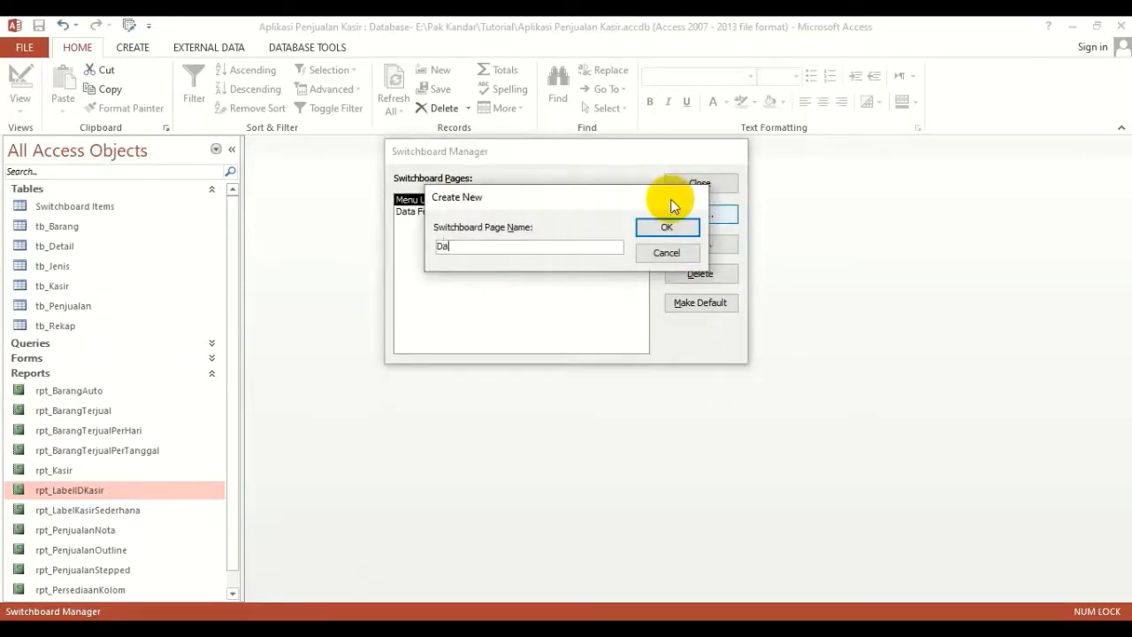
{"action": "type", "text": "ta Laporan"}
{"action": "left_click", "coordinate": [654, 225]}
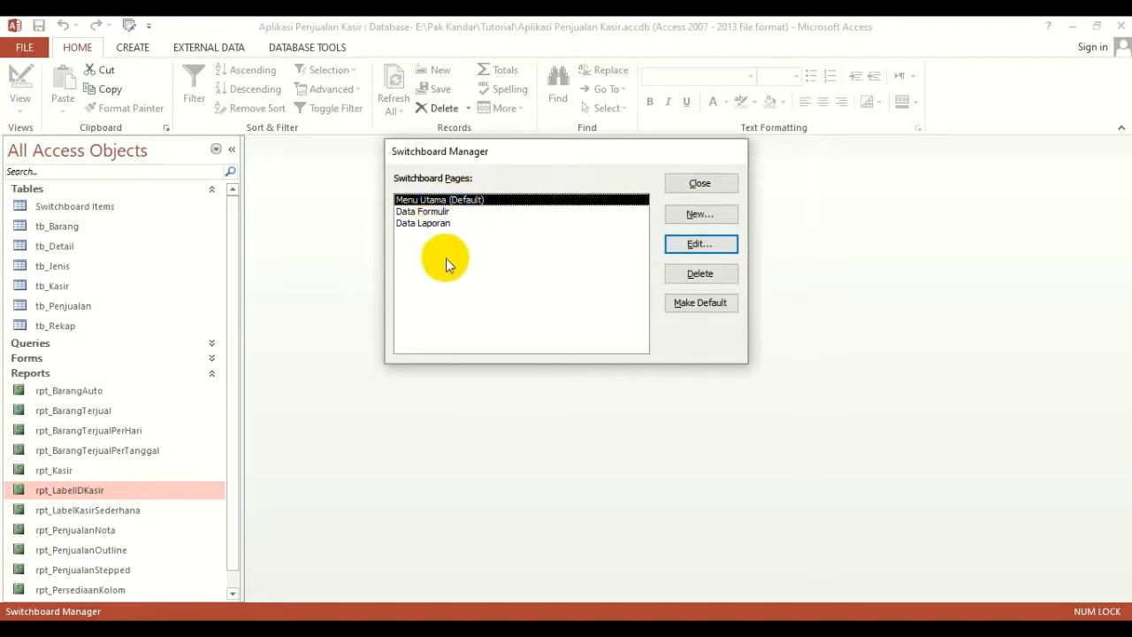
Try Data Laporan as the default switchboard page and set Menu Utama back as the default.
{"action": "left_click", "coordinate": [447, 224]}
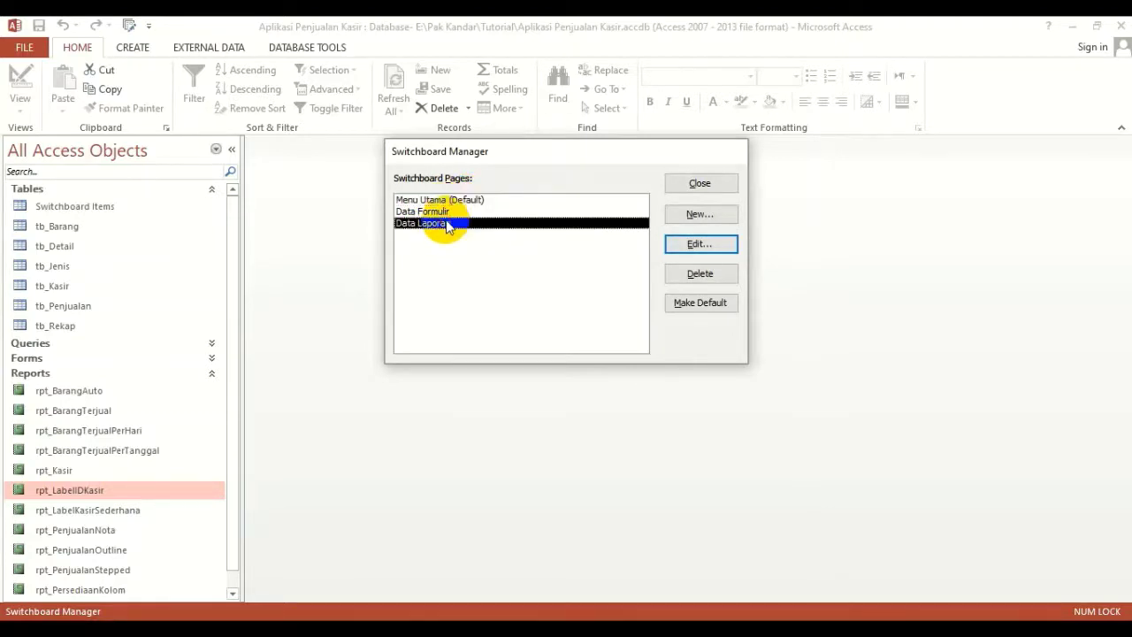
{"action": "left_click", "coordinate": [679, 304]}
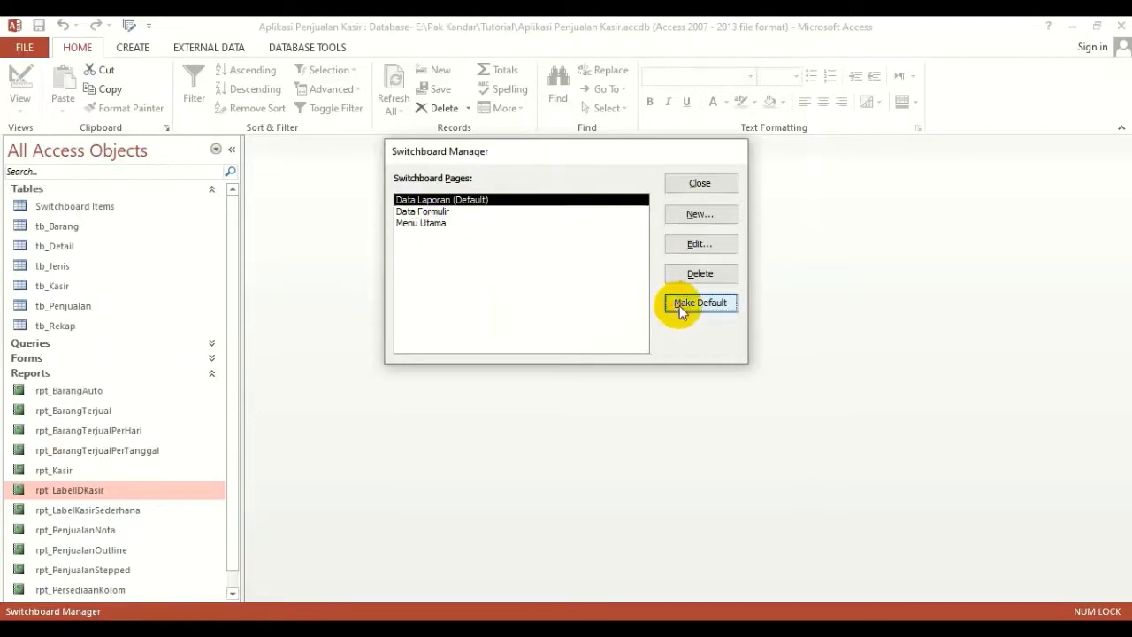
{"action": "left_click", "coordinate": [444, 225]}
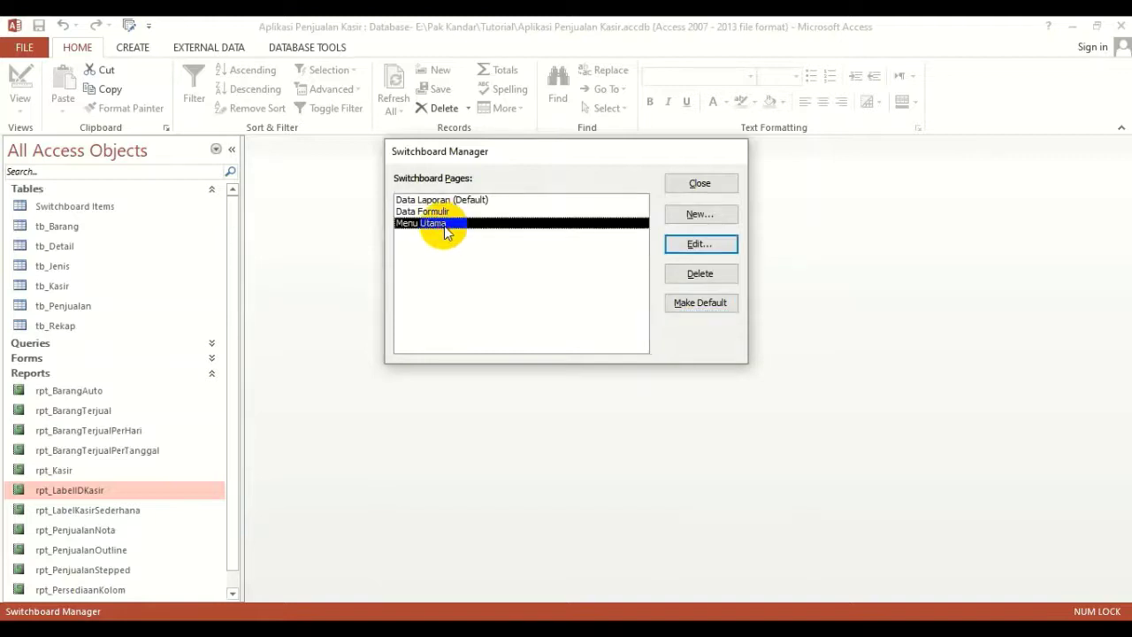
{"action": "left_click", "coordinate": [693, 304]}
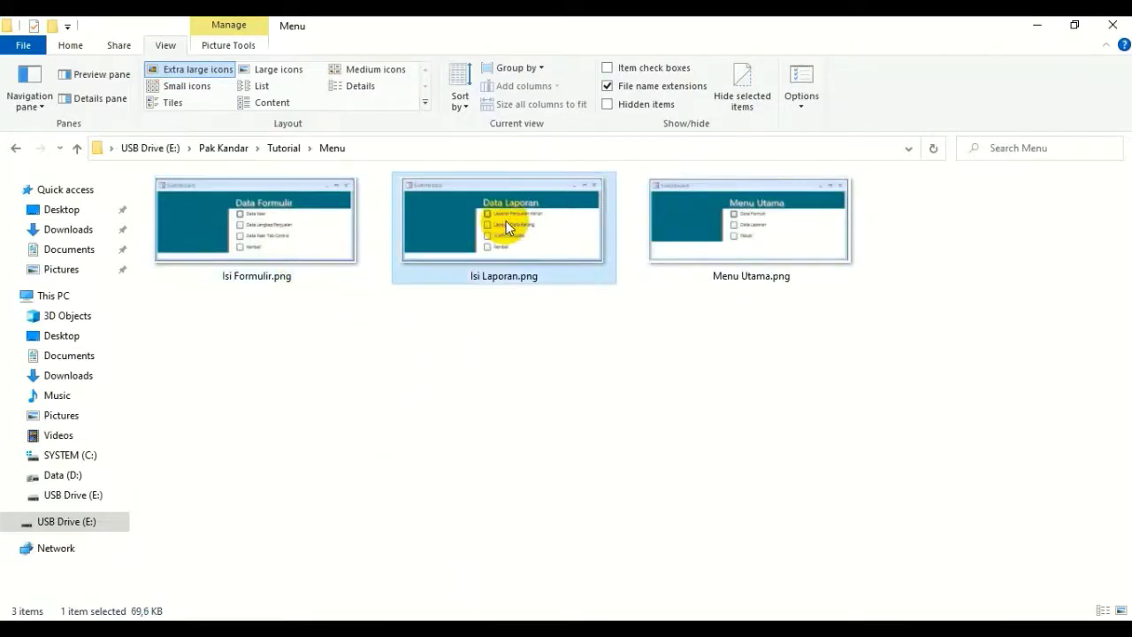
Open Menu Utama.png from the Menu folder in File Explorer, examine its menu items, and close the image viewer.
{"action": "left_click", "coordinate": [761, 239]}
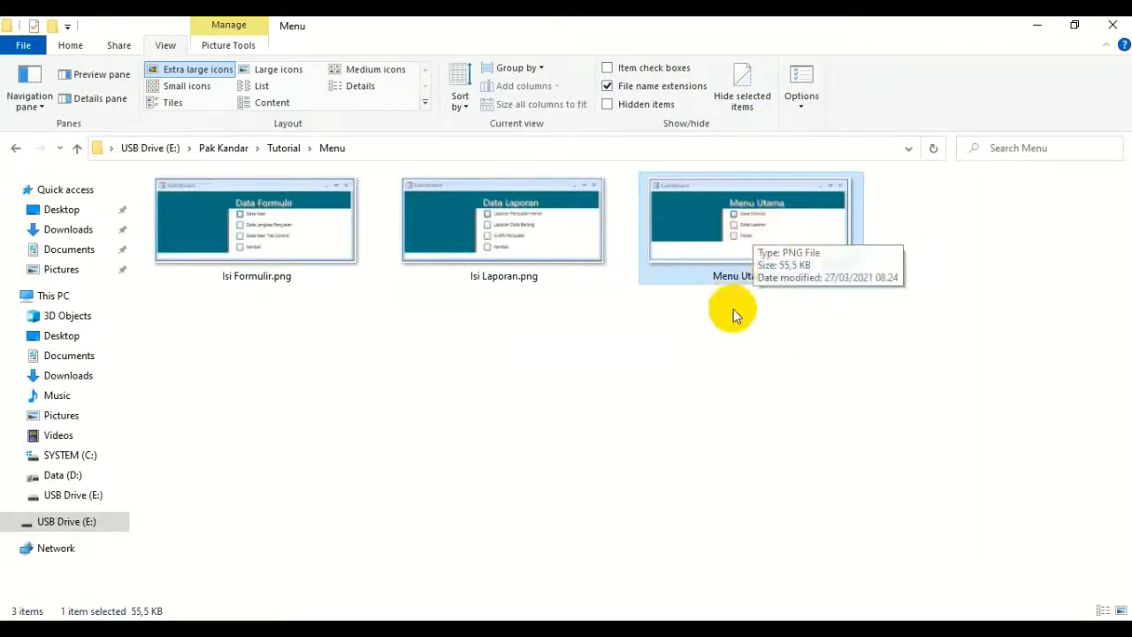
{"action": "double_click", "coordinate": [747, 209]}
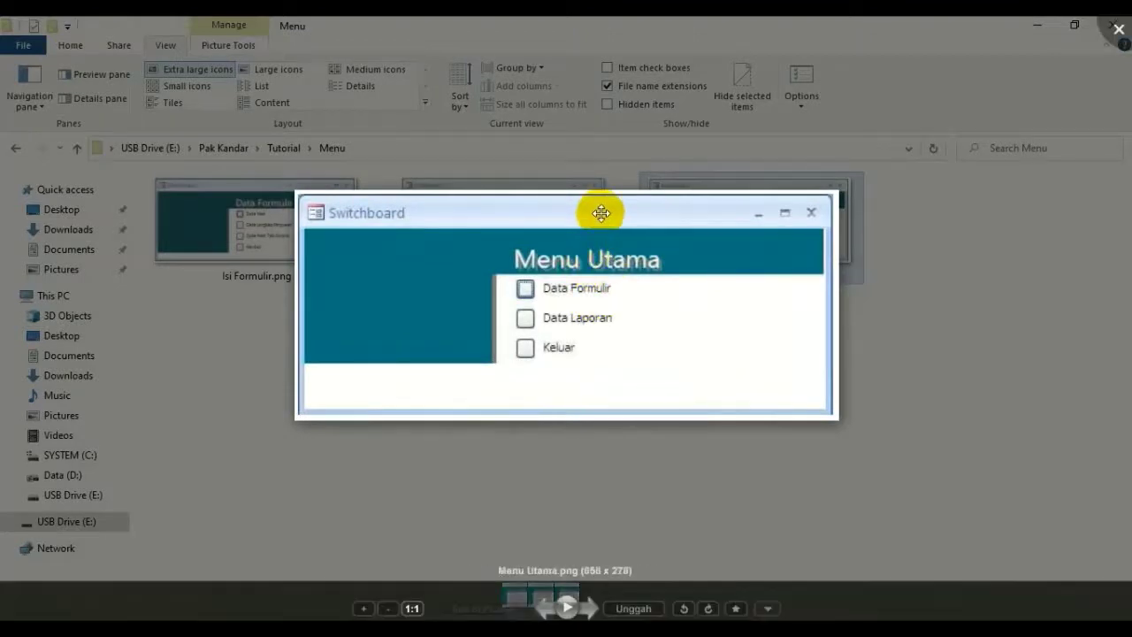
{"action": "double_click", "coordinate": [697, 215]}
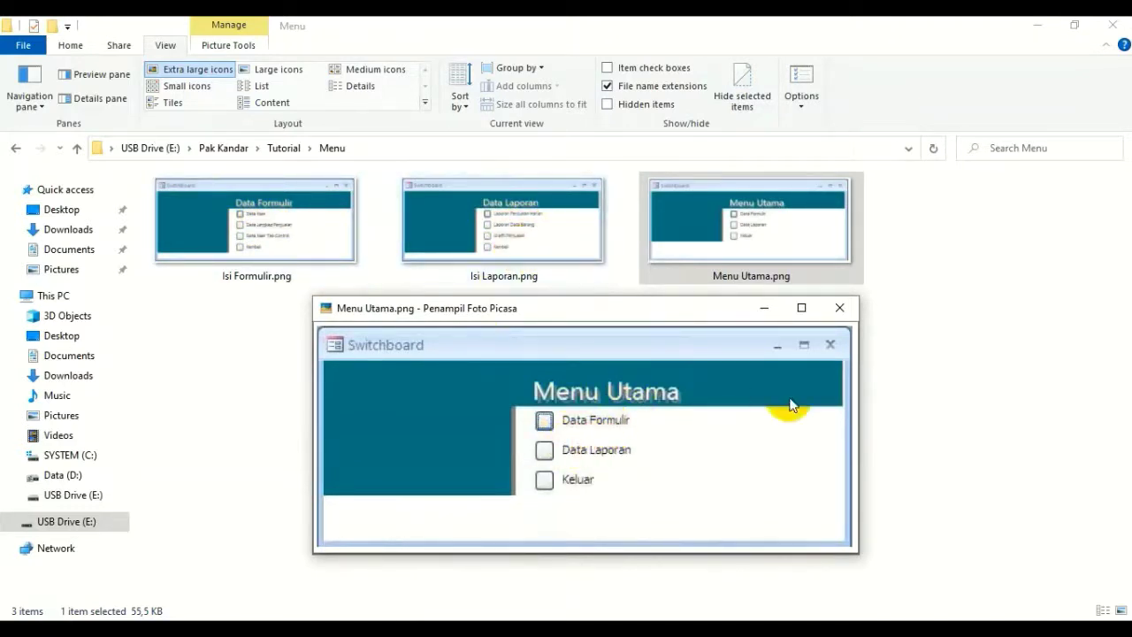
{"action": "left_click", "coordinate": [839, 309]}
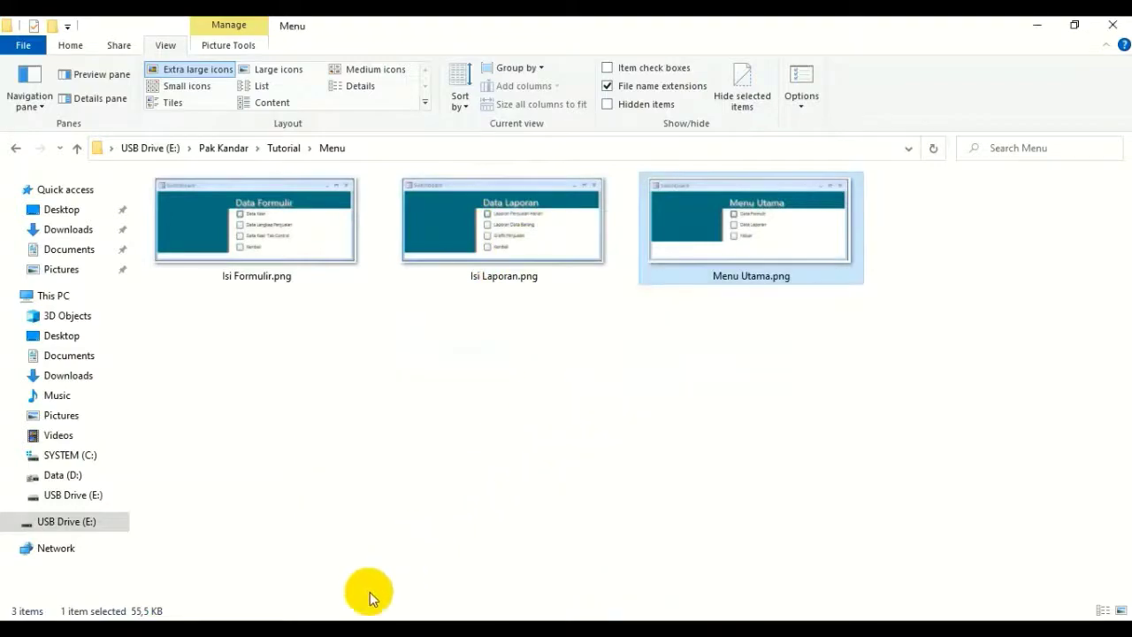
Switch to Access, open the Menu Utama switchboard page for editing, and create a new item with the text Formulir.
{"action": "key", "text": "alt+Tab"}
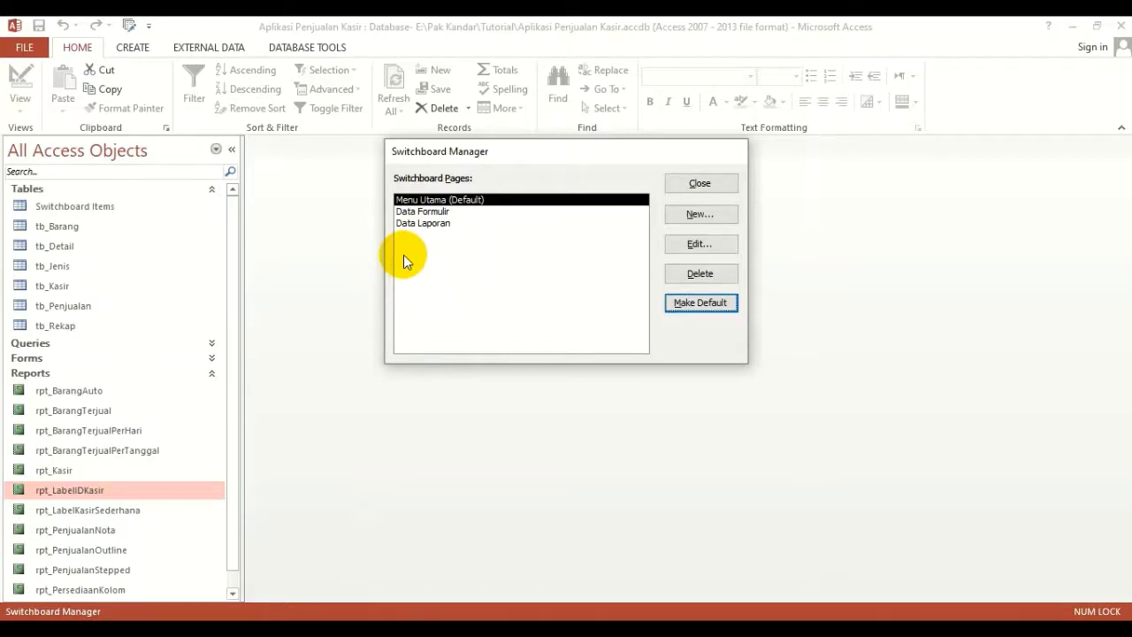
{"action": "left_click", "coordinate": [435, 224]}
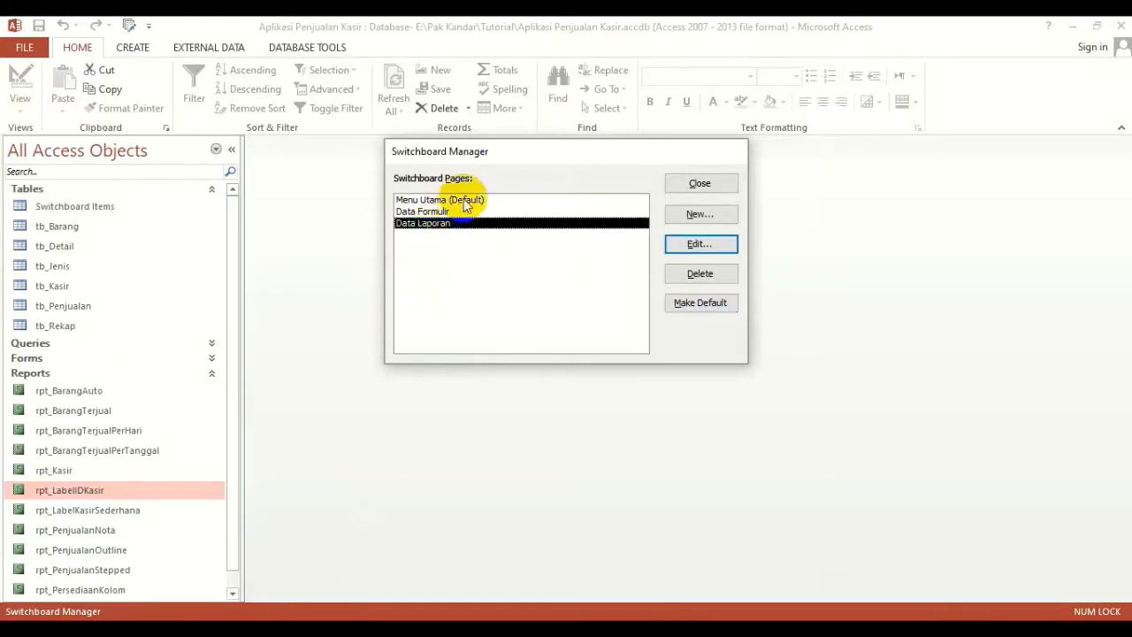
{"action": "left_click", "coordinate": [466, 201]}
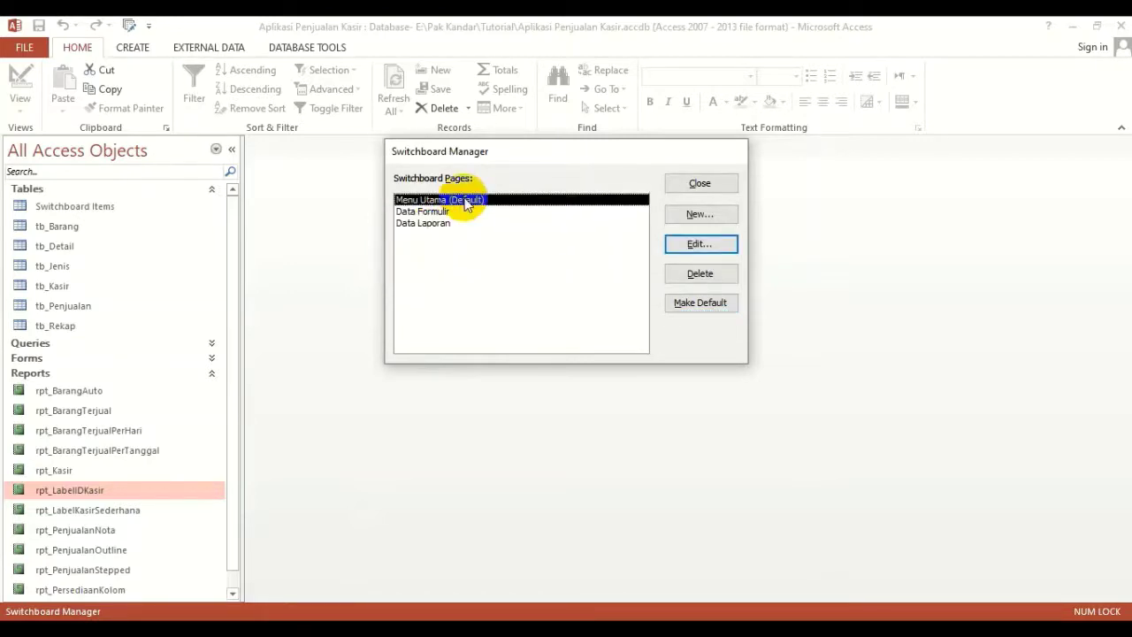
{"action": "left_click", "coordinate": [714, 243]}
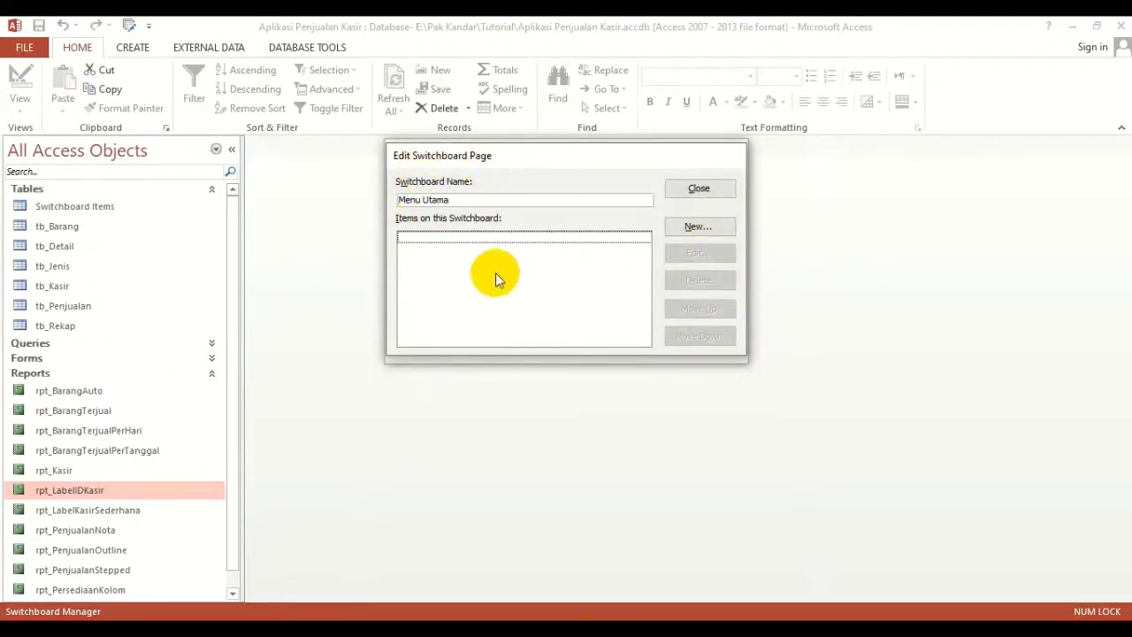
{"action": "left_click", "coordinate": [698, 227]}
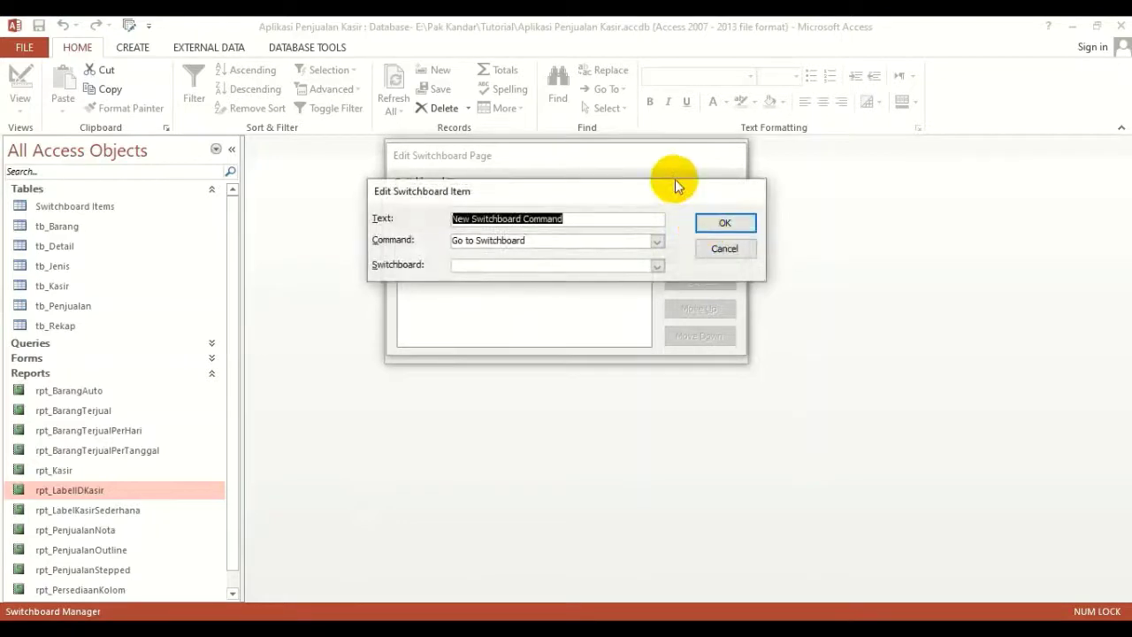
{"action": "type", "text": "Data"}
{"action": "key", "text": "BackSpace"}
{"action": "key", "text": "BackSpace"}
{"action": "key", "text": "BackSpace"}
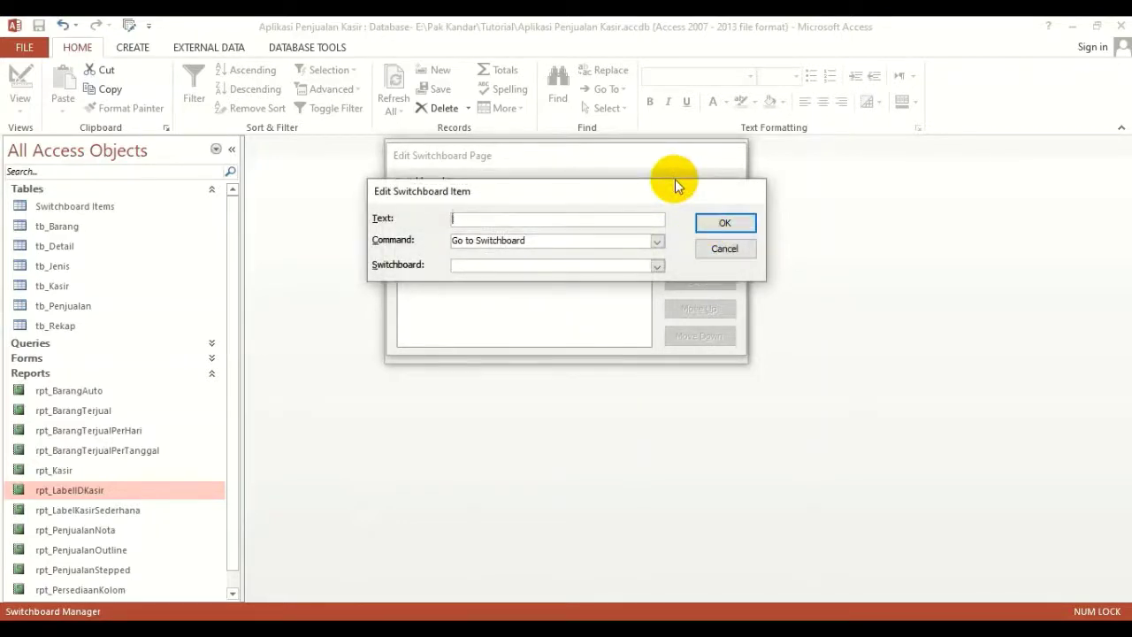
{"action": "type", "text": "Formulir /"}
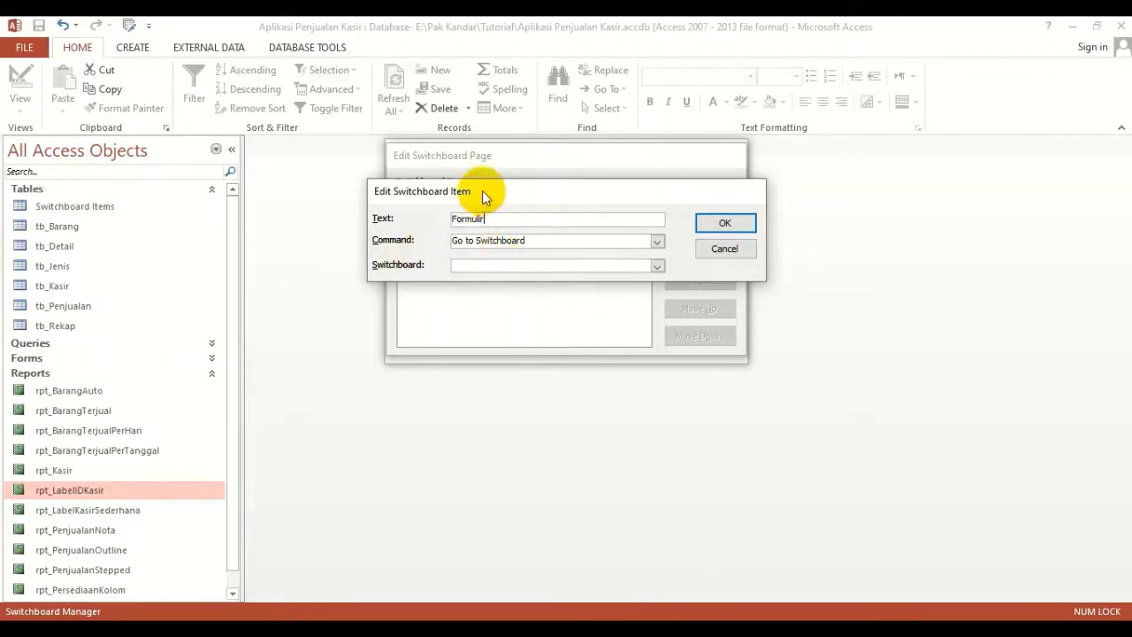
Make the Formulir item go to the Data Formulir switchboard and save it on the Menu Utama page.
{"action": "left_click_drag", "start_coordinate": [485, 196], "coordinate": [723, 129]}
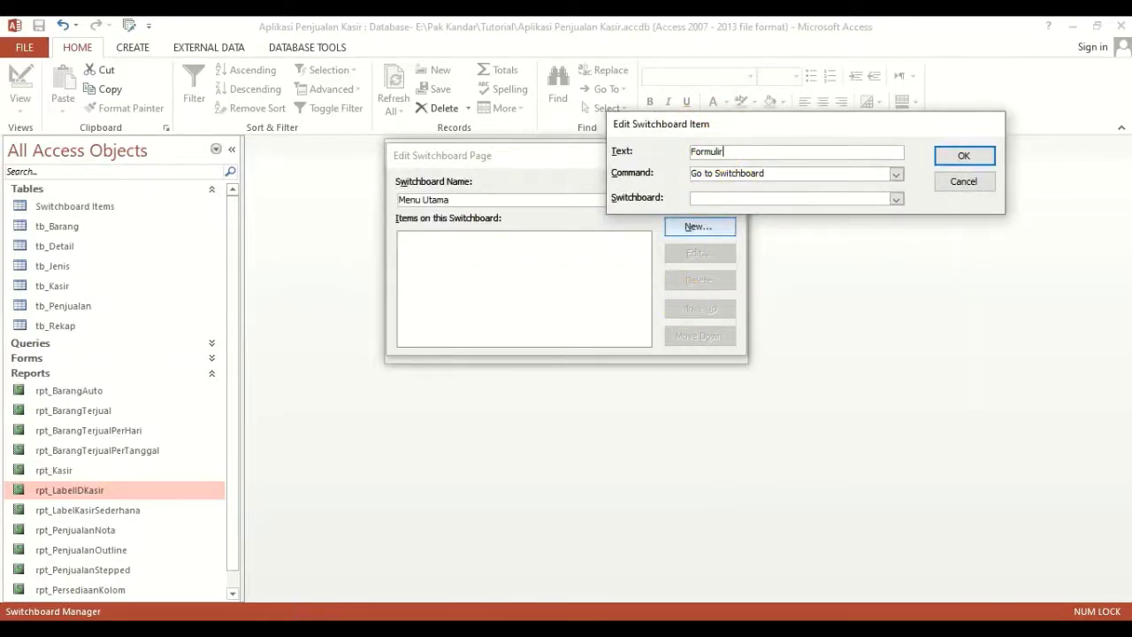
{"action": "key", "text": "alt+Tab"}
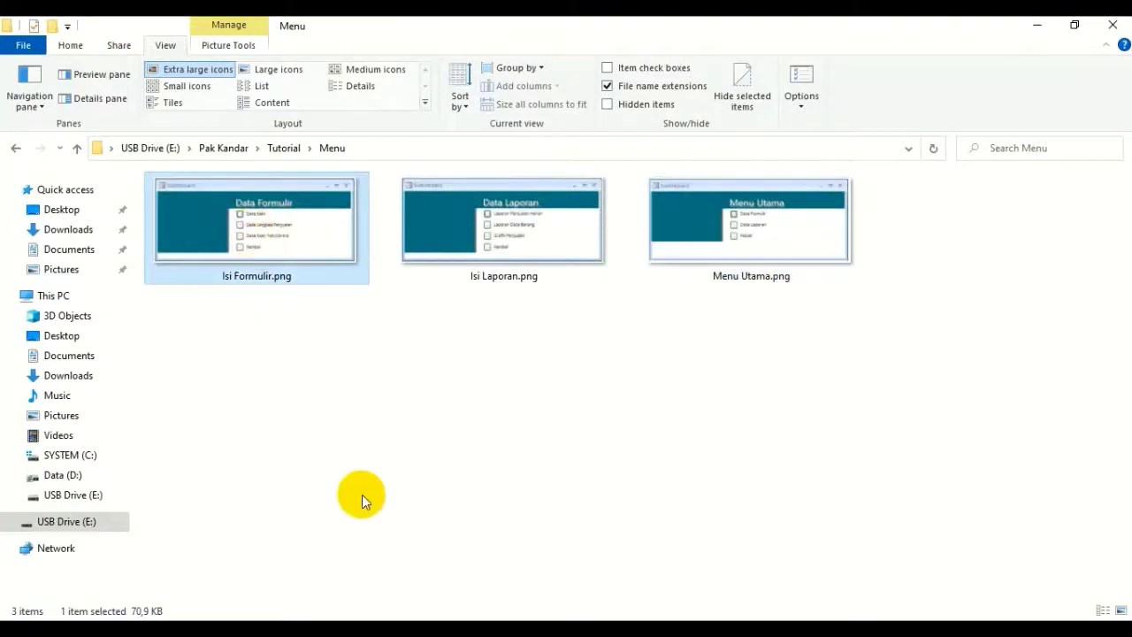
{"action": "left_click", "coordinate": [390, 619]}
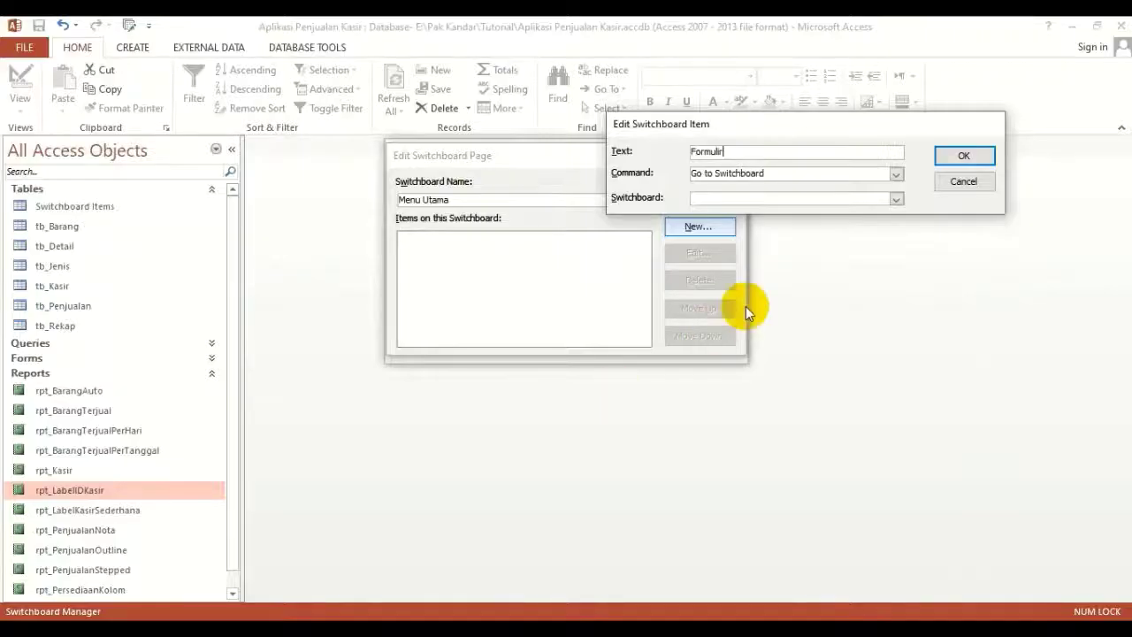
{"action": "left_click", "coordinate": [896, 199]}
{"action": "left_click", "coordinate": [715, 212]}
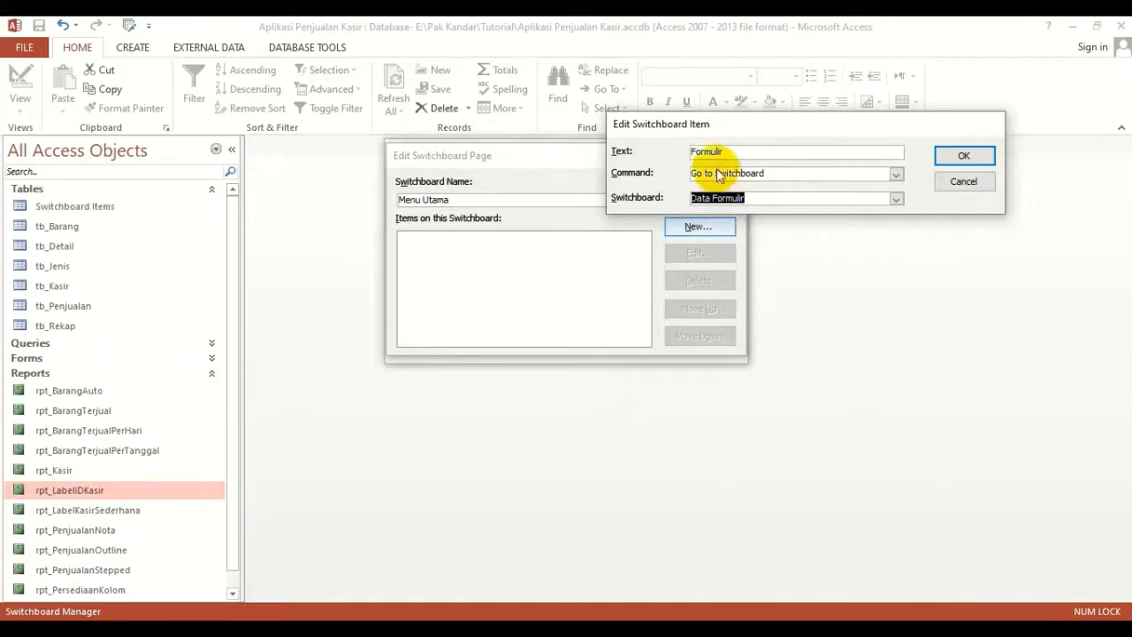
{"action": "double_click", "coordinate": [695, 150]}
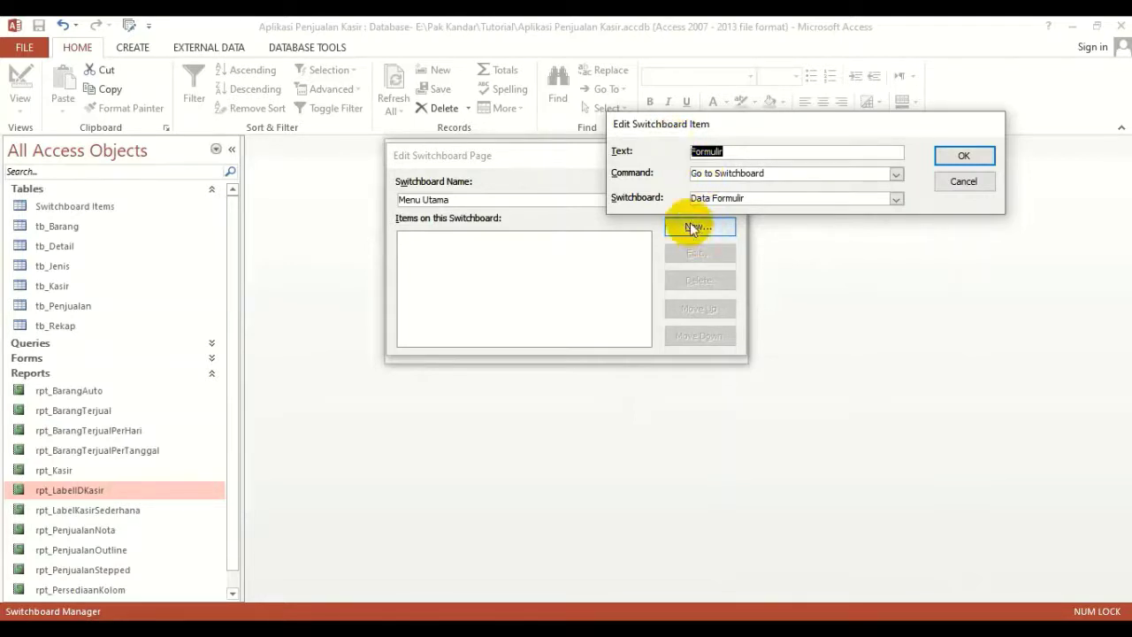
{"action": "left_click", "coordinate": [749, 197]}
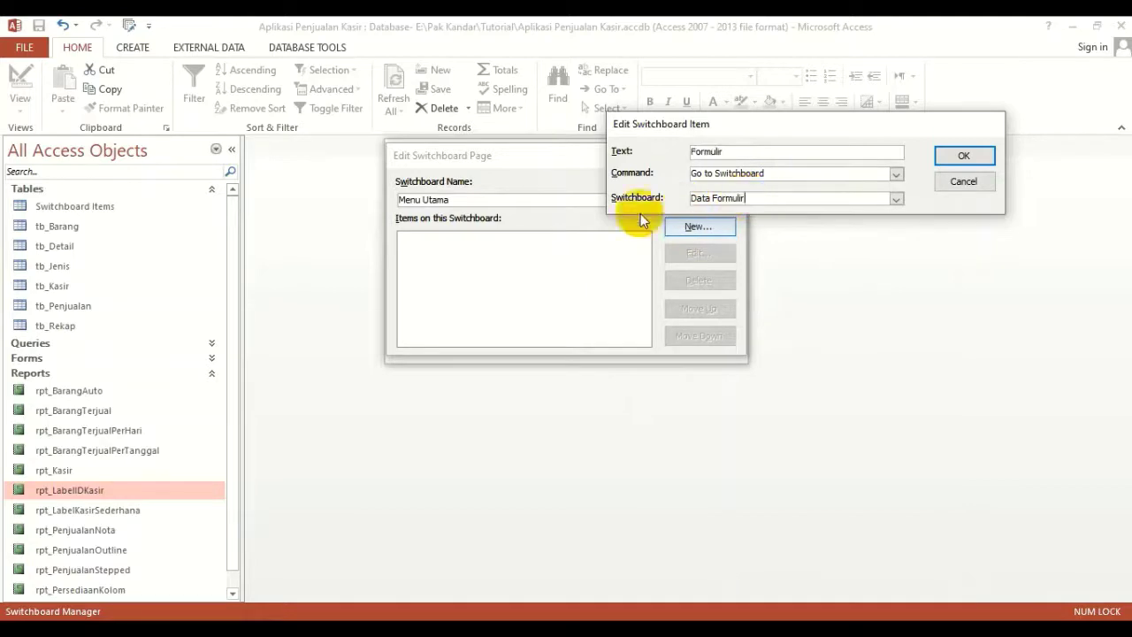
{"action": "left_click", "coordinate": [249, 623]}
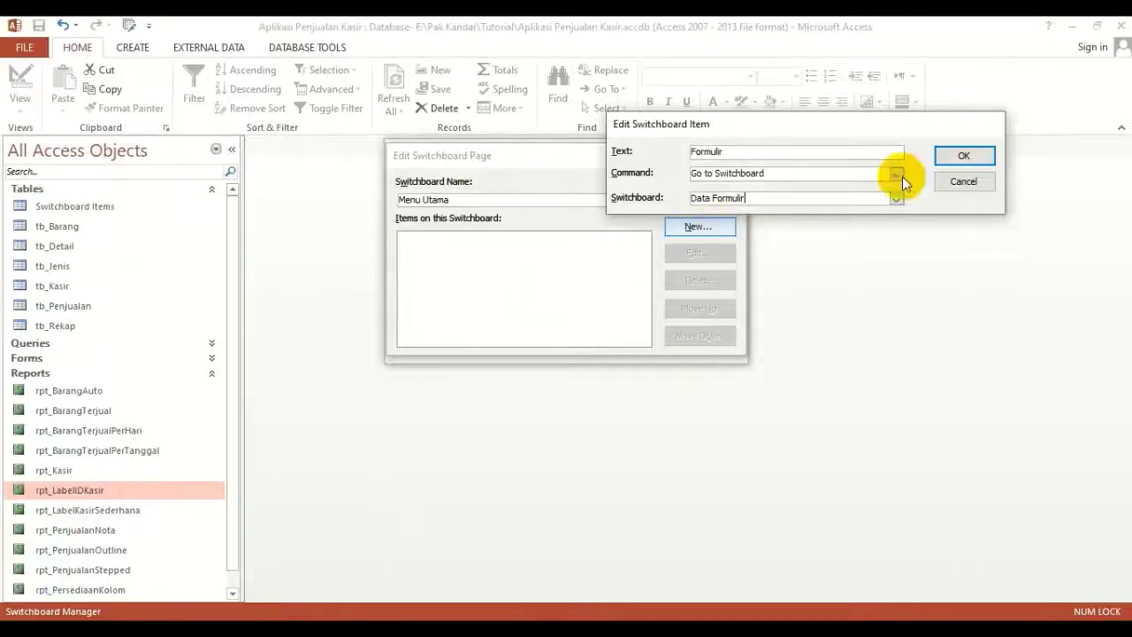
{"action": "left_click", "coordinate": [982, 154]}
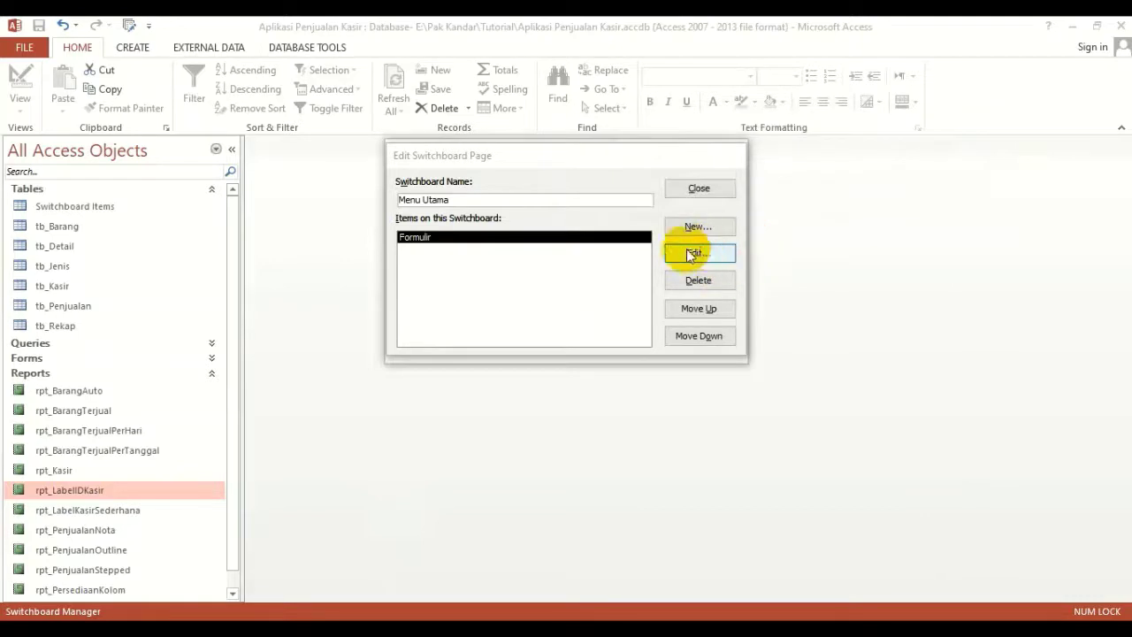
Add a Laporan item to the Menu Utama page that goes to the Data Laporan switchboard.
{"action": "left_click", "coordinate": [693, 225]}
{"action": "type", "text": "La"}
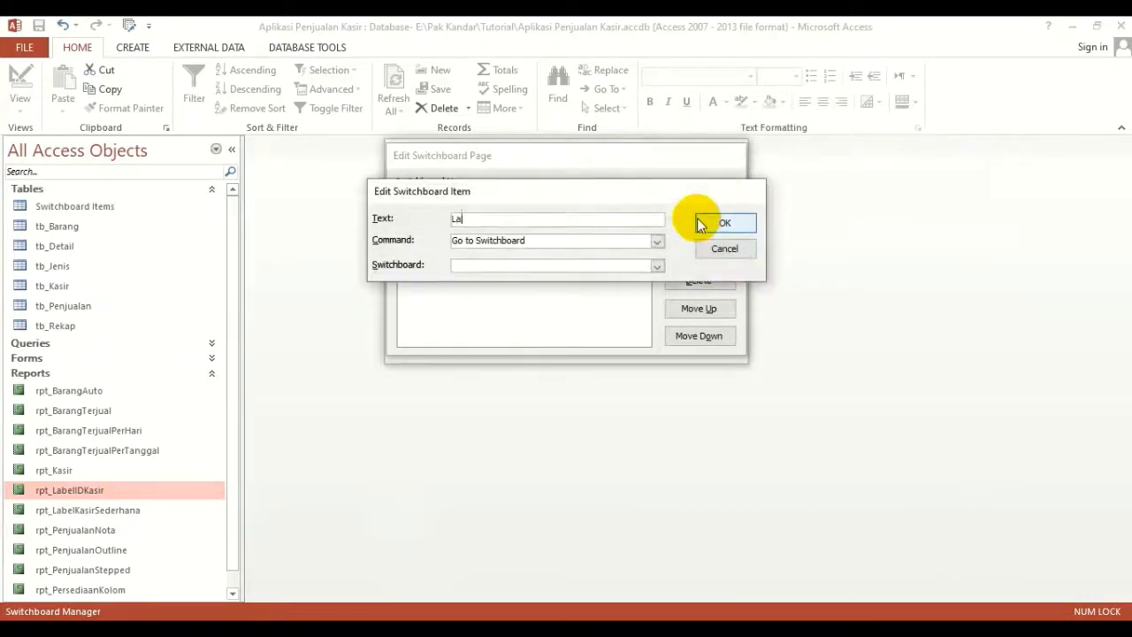
{"action": "type", "text": "poran"}
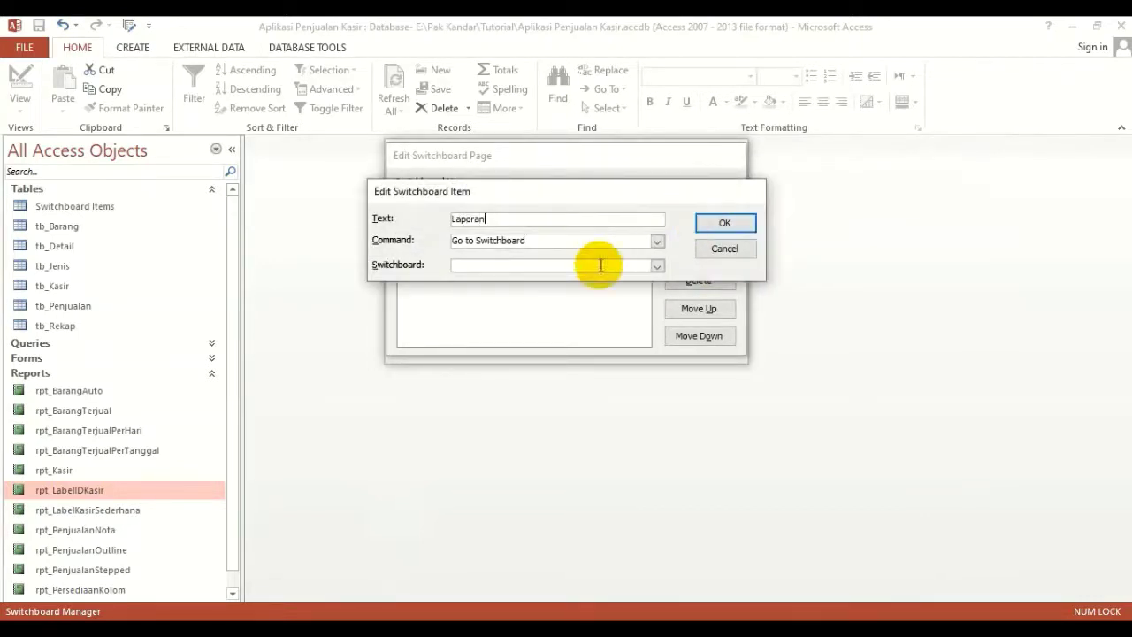
{"action": "left_click", "coordinate": [652, 265]}
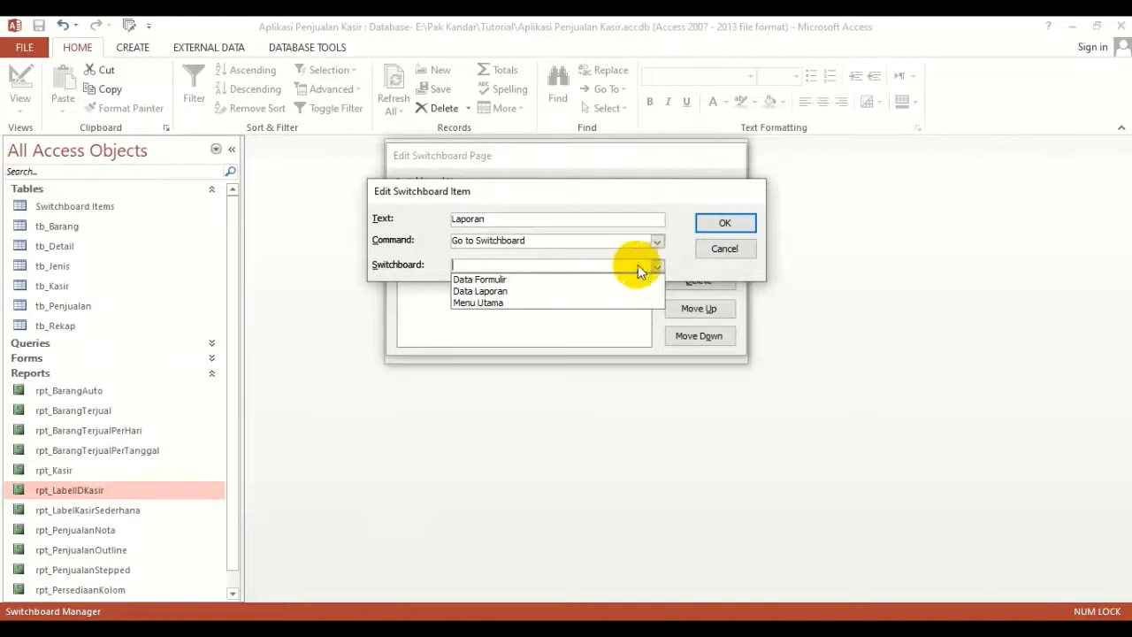
{"action": "left_click", "coordinate": [482, 291]}
{"action": "left_click", "coordinate": [729, 223]}
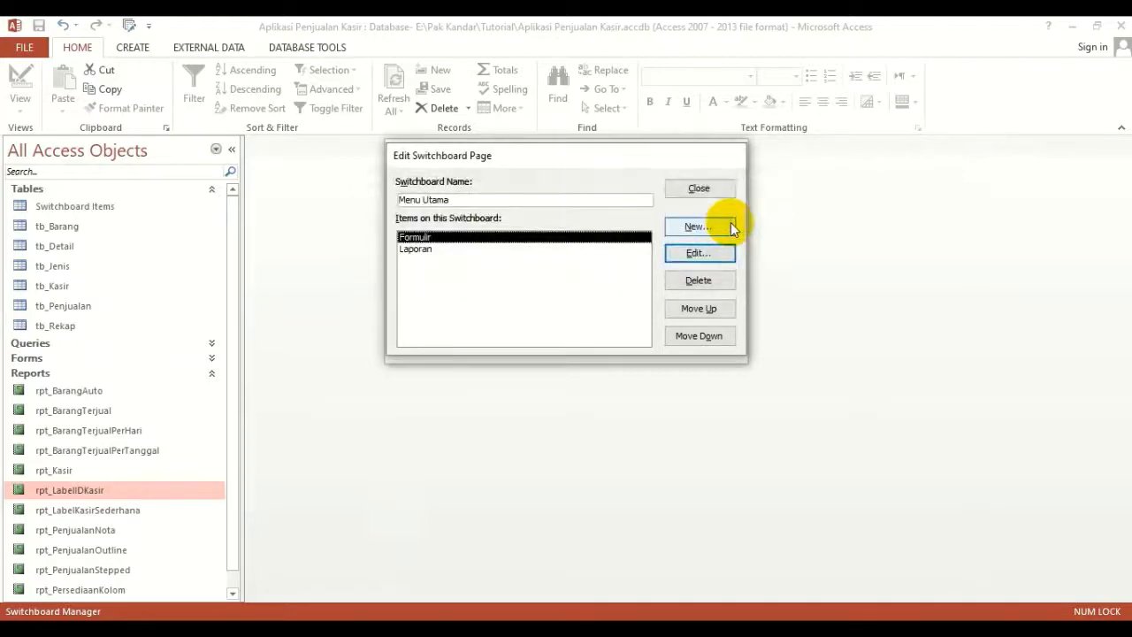
Add a Keluar Aplikasi item with the Exit Application command to Menu Utama and close that page's editor.
{"action": "left_click", "coordinate": [714, 228]}
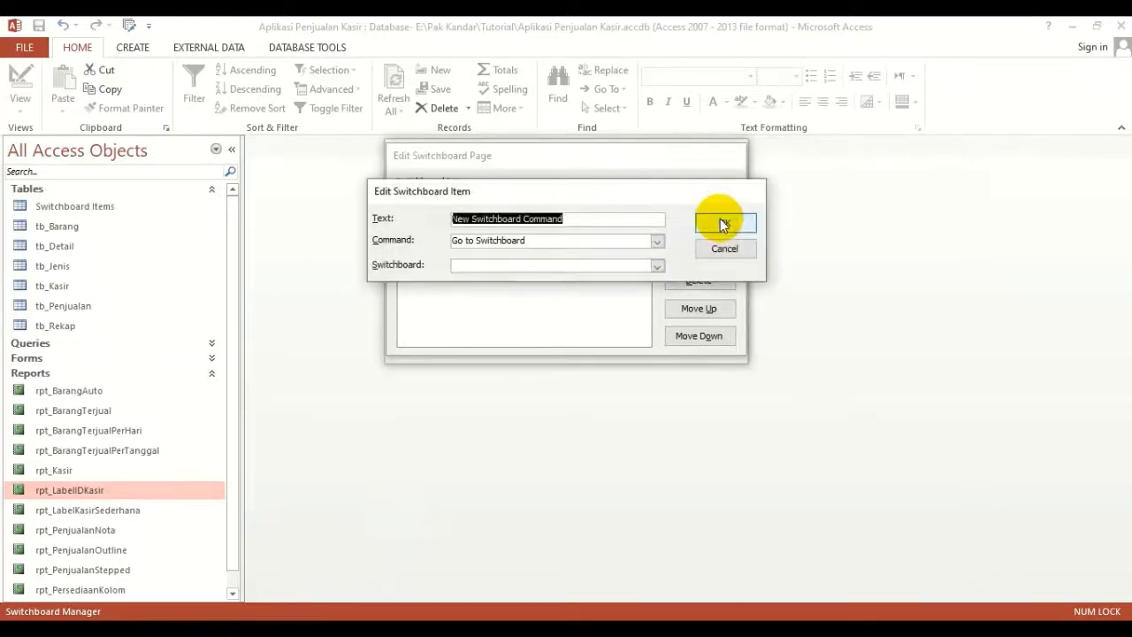
{"action": "type", "text": "Keluar Aplikasi"}
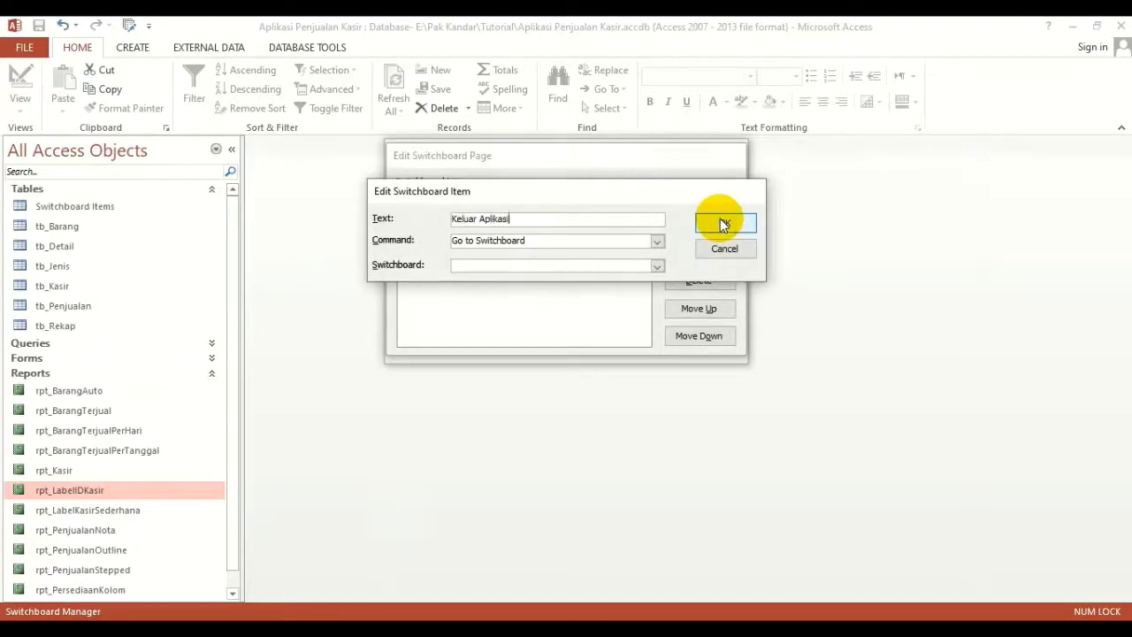
{"action": "left_click", "coordinate": [657, 240]}
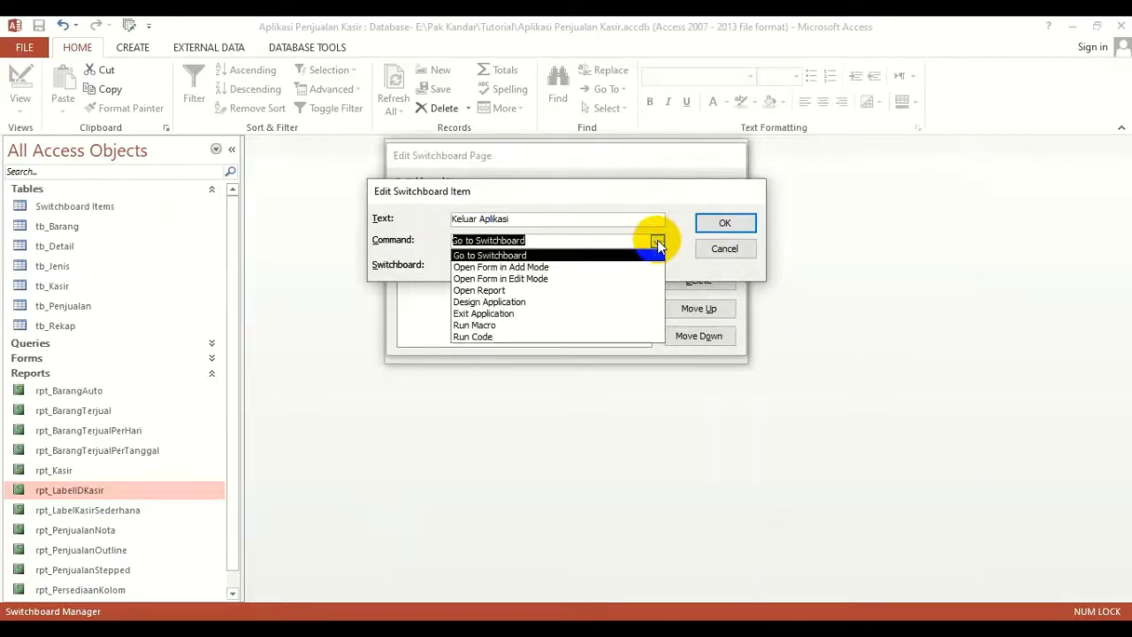
{"action": "left_click", "coordinate": [501, 310]}
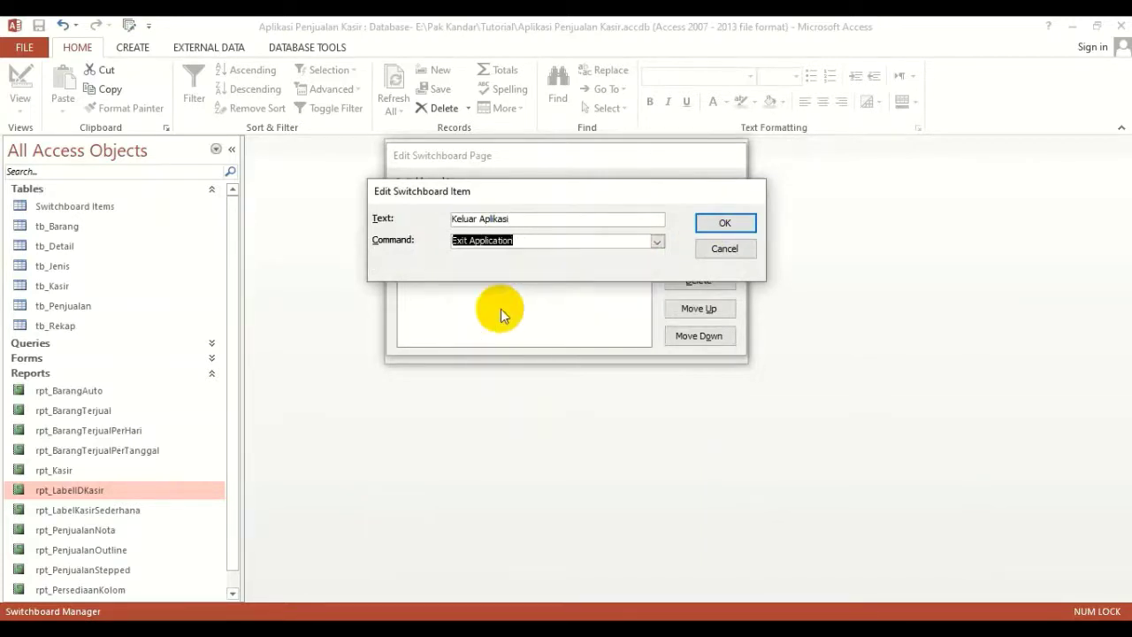
{"action": "left_click", "coordinate": [741, 222]}
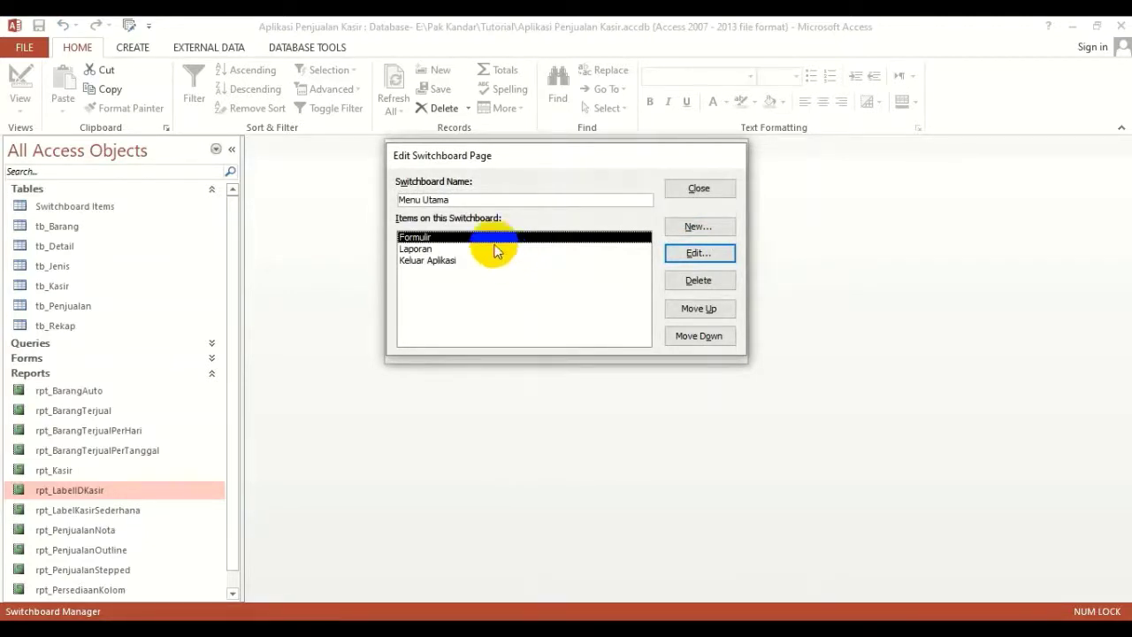
{"action": "left_click", "coordinate": [712, 190]}
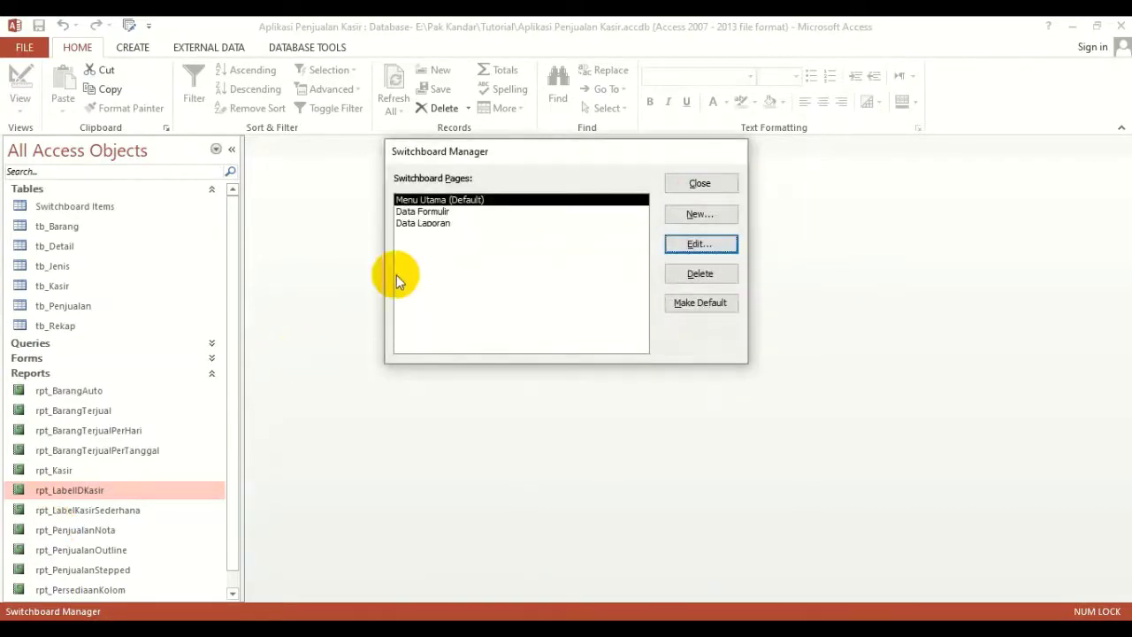
Open the Data Formulir switchboard page for editing and check its intended items in Isi Formulir.png in File Explorer.
{"action": "left_click", "coordinate": [457, 213]}
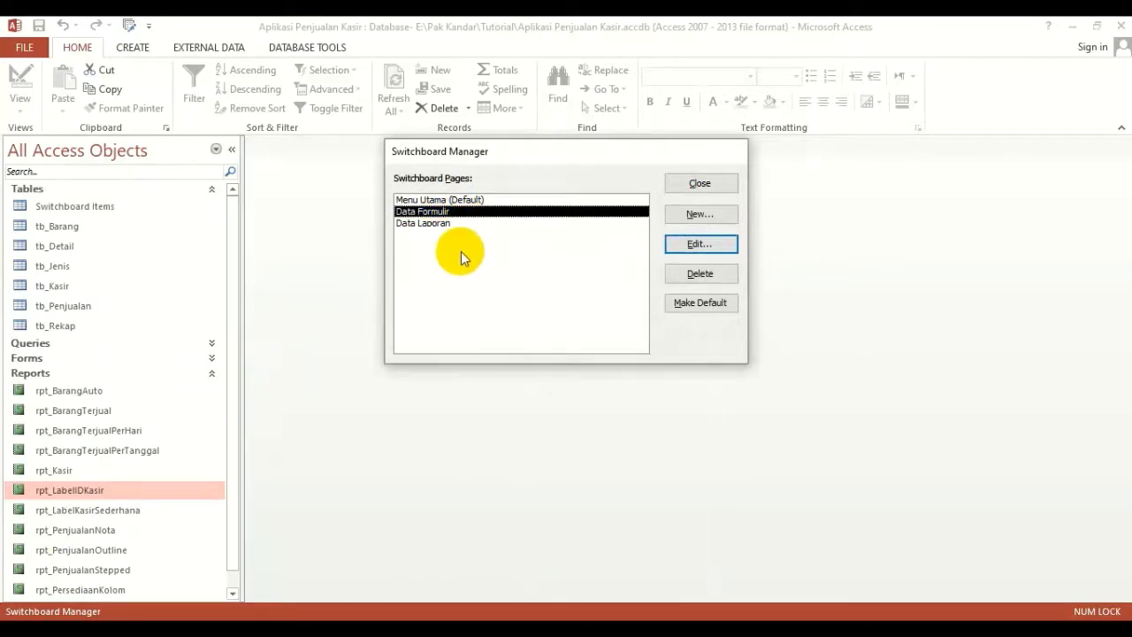
{"action": "left_click", "coordinate": [700, 243]}
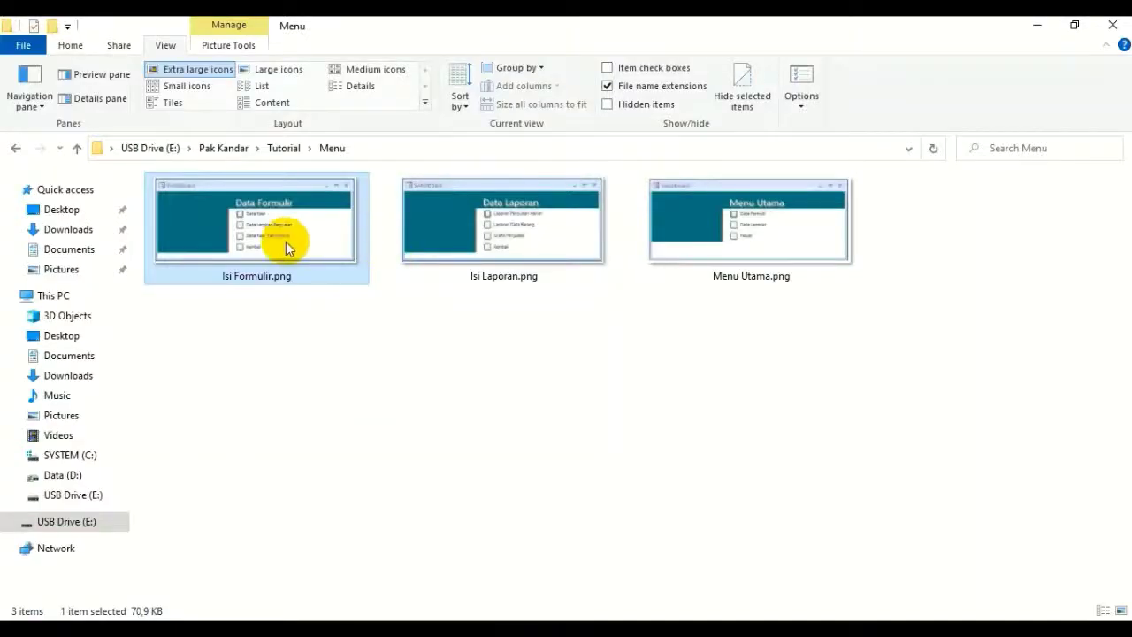
{"action": "double_click", "coordinate": [284, 240]}
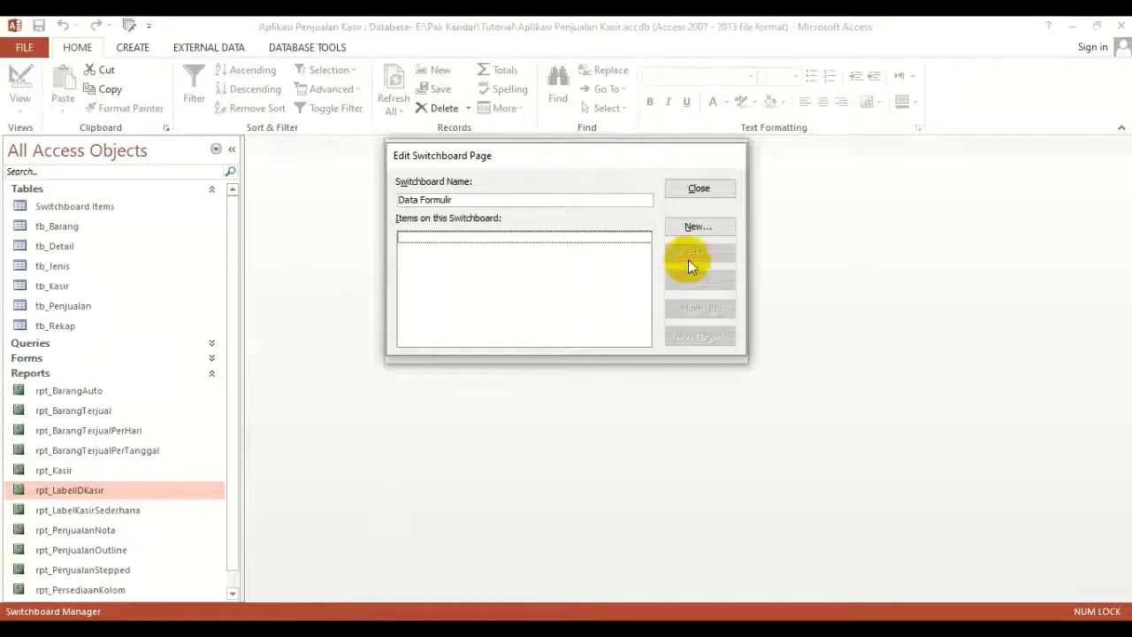
Create a new item on the Data Formulir page with the text Form Kasir and the command Open Form in Edit Mode.
{"action": "left_click", "coordinate": [698, 227]}
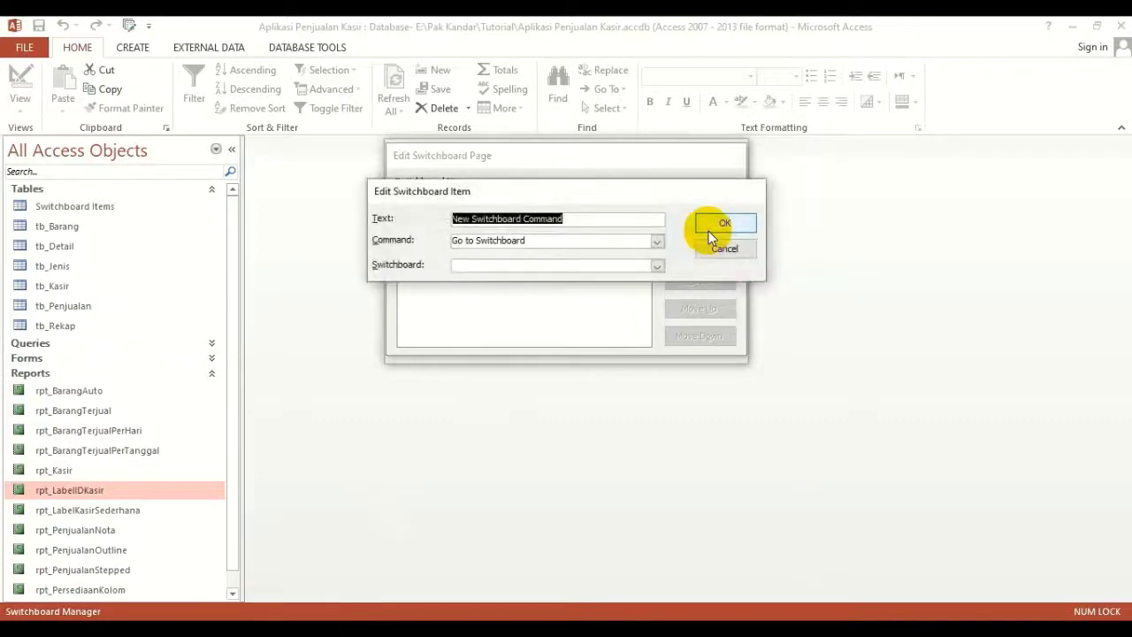
{"action": "type", "text": "Data Kas"}
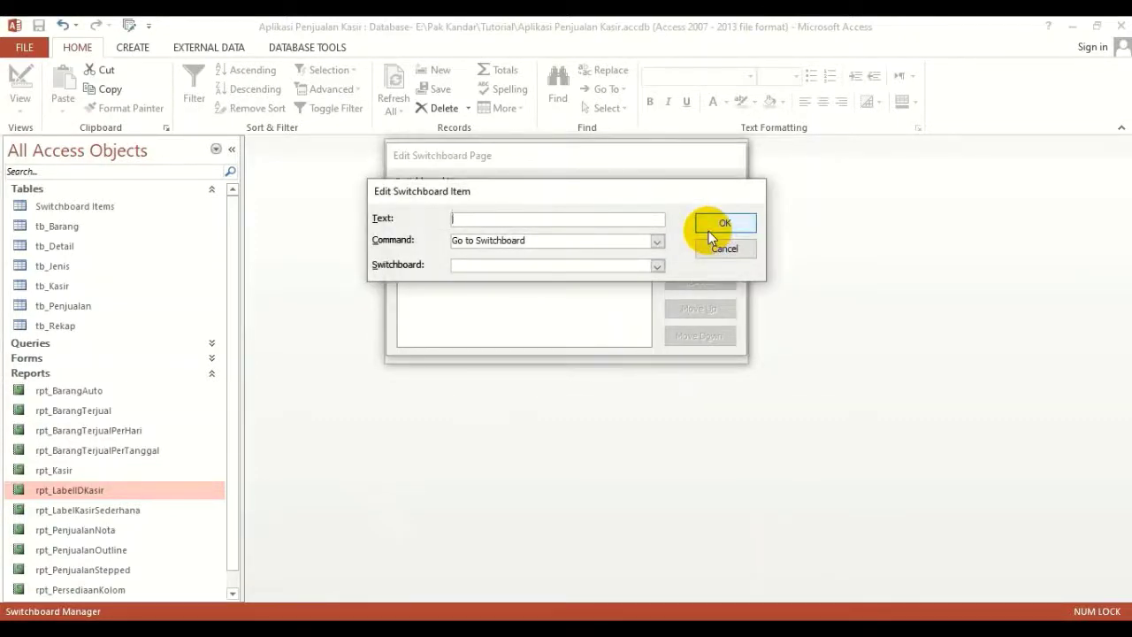
{"action": "type", "text": "ir"}
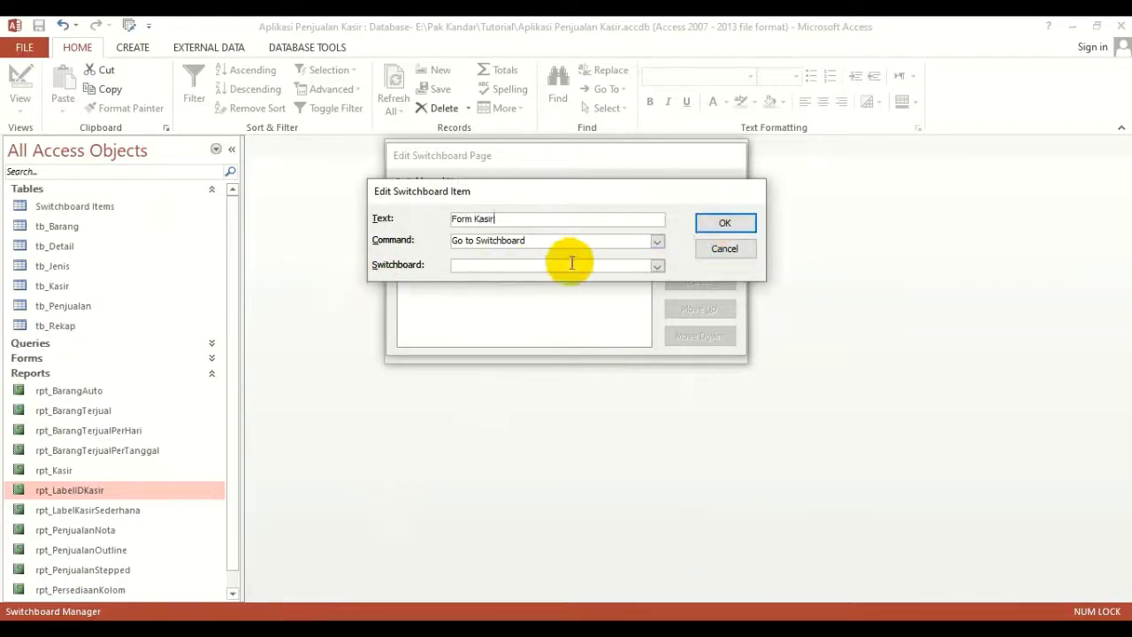
{"action": "left_click_drag", "start_coordinate": [500, 200], "coordinate": [796, 131]}
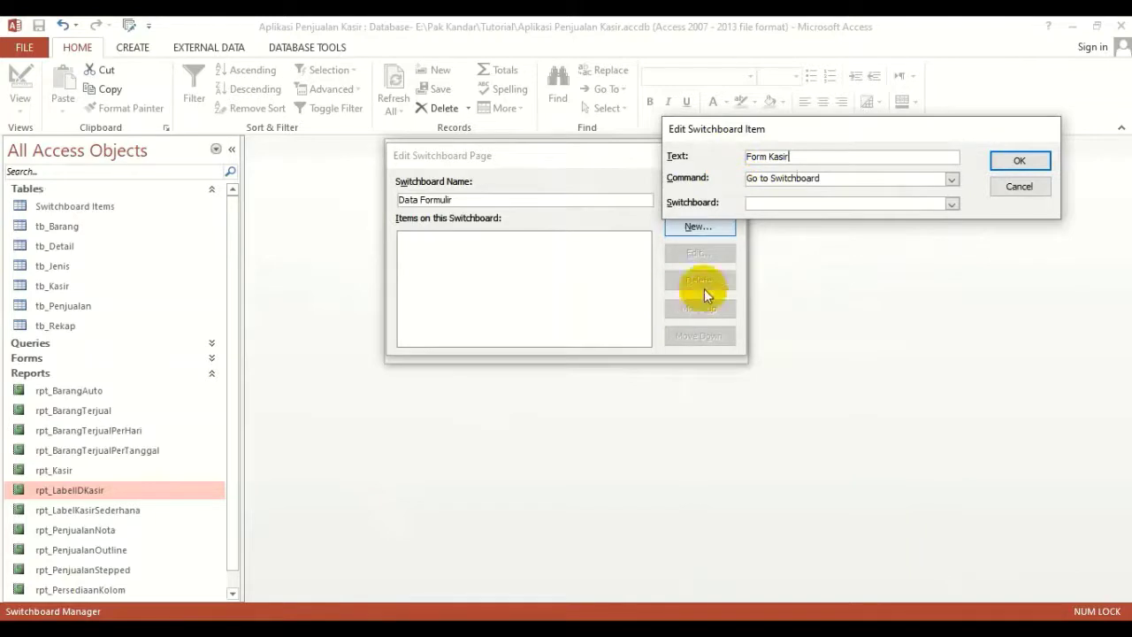
{"action": "left_click", "coordinate": [951, 178]}
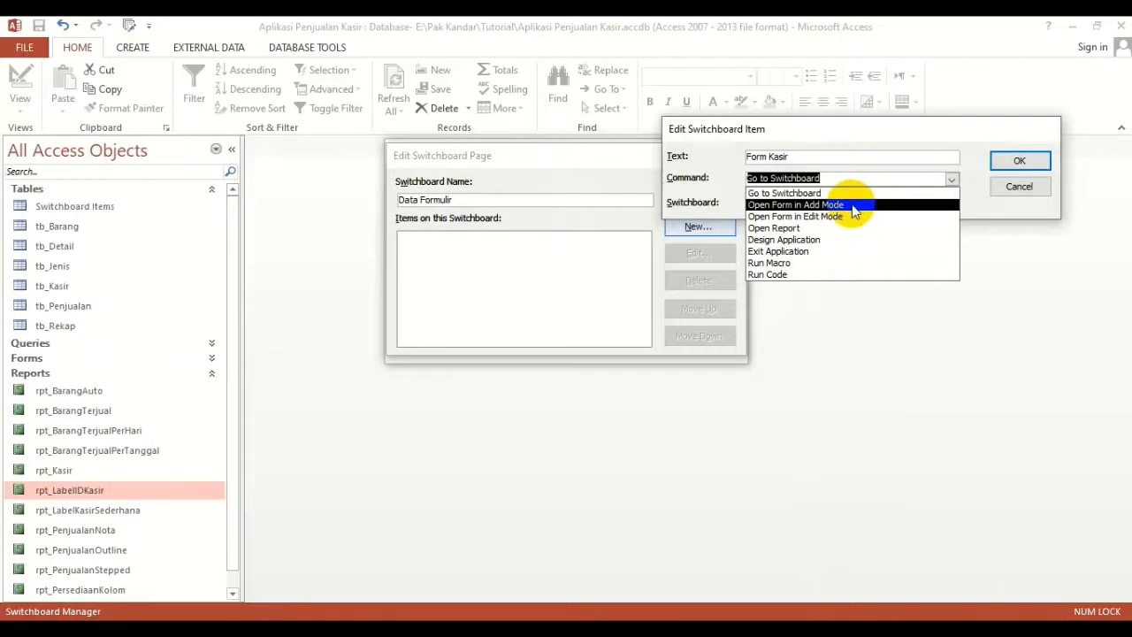
{"action": "left_click", "coordinate": [826, 215]}
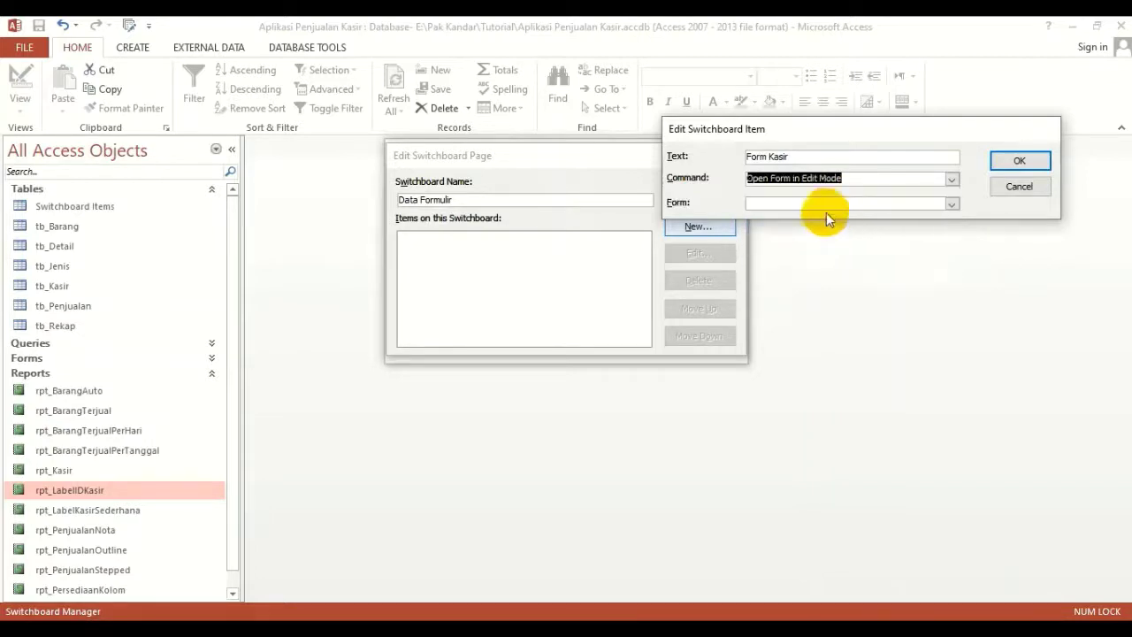
Make the Form Kasir item open the form frm_Kasir and save it on the Data Formulir page.
{"action": "left_click", "coordinate": [951, 204]}
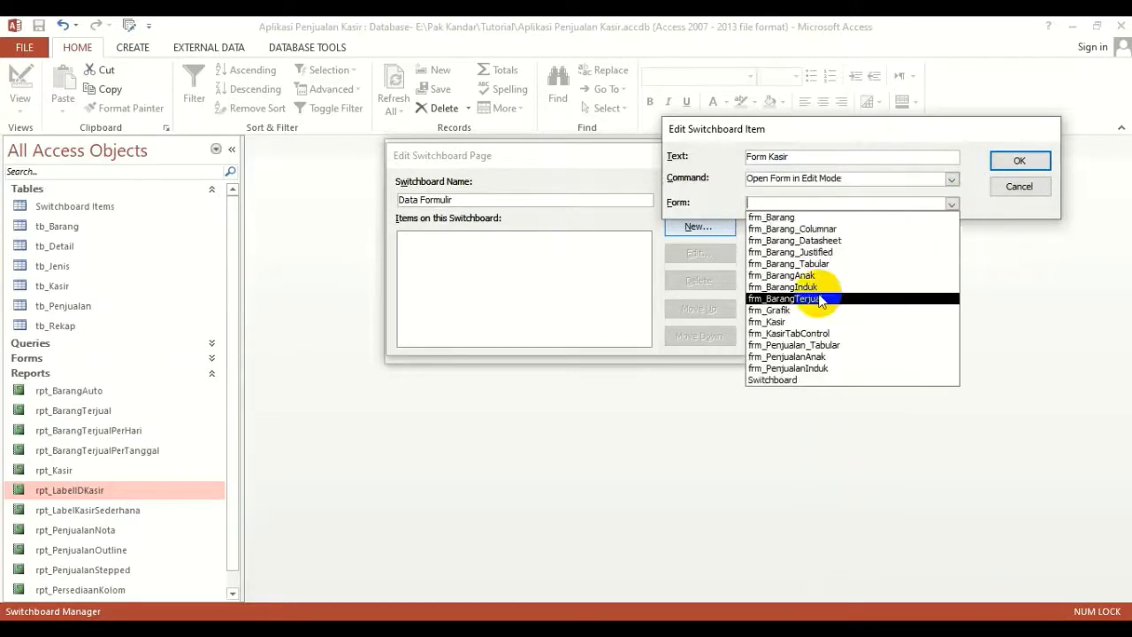
{"action": "left_click", "coordinate": [767, 321]}
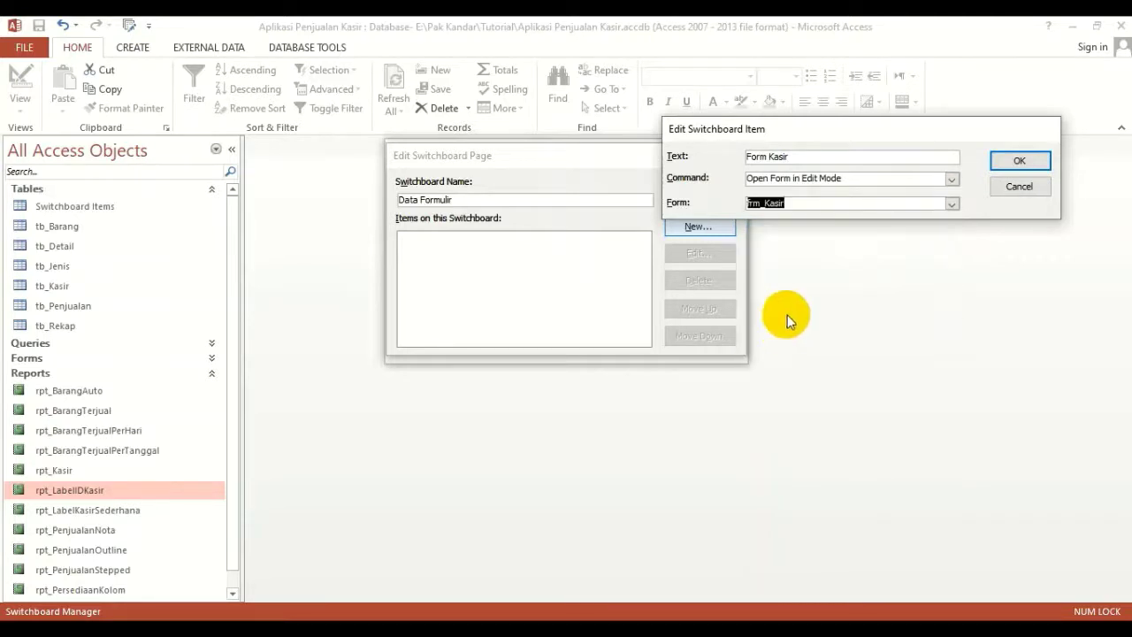
{"action": "left_click", "coordinate": [952, 204]}
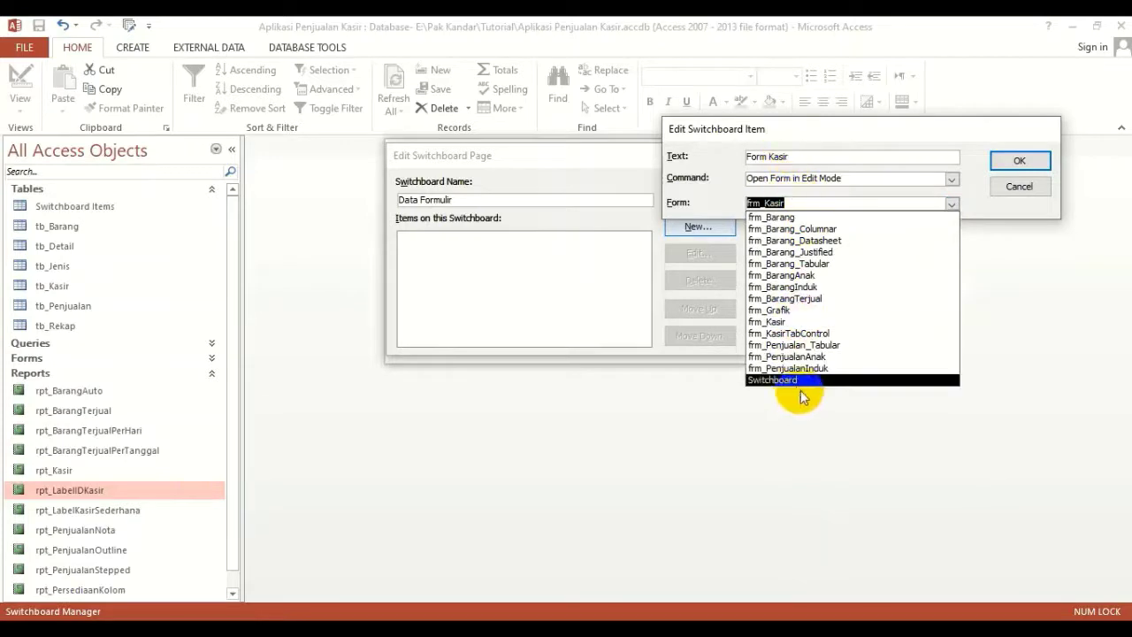
{"action": "left_click", "coordinate": [818, 276]}
{"action": "left_click", "coordinate": [952, 205]}
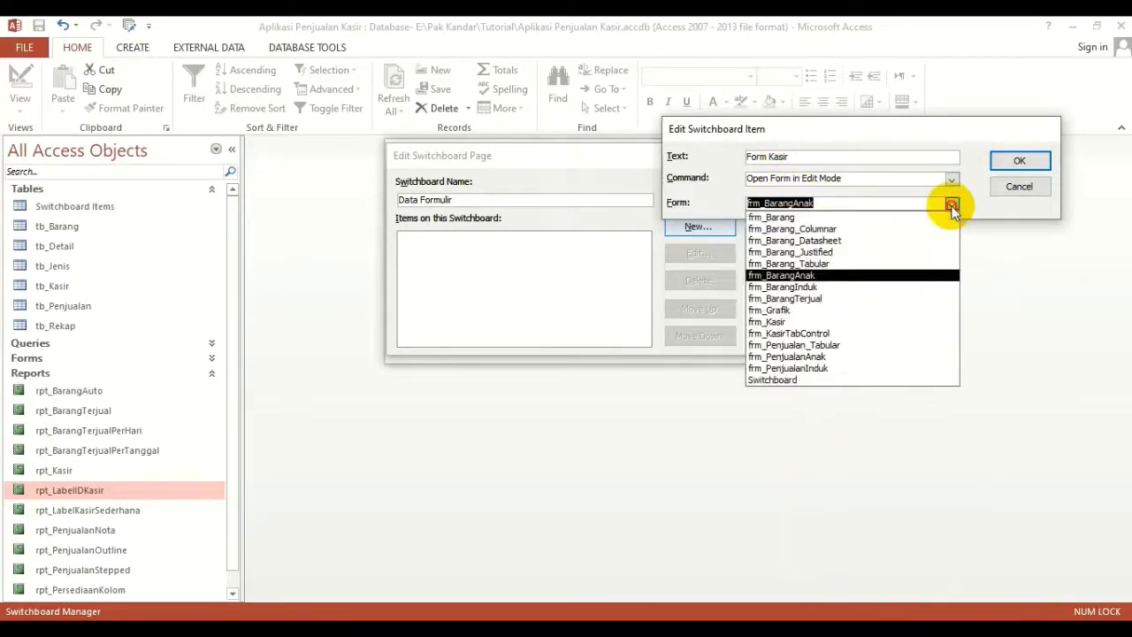
{"action": "left_click", "coordinate": [789, 323]}
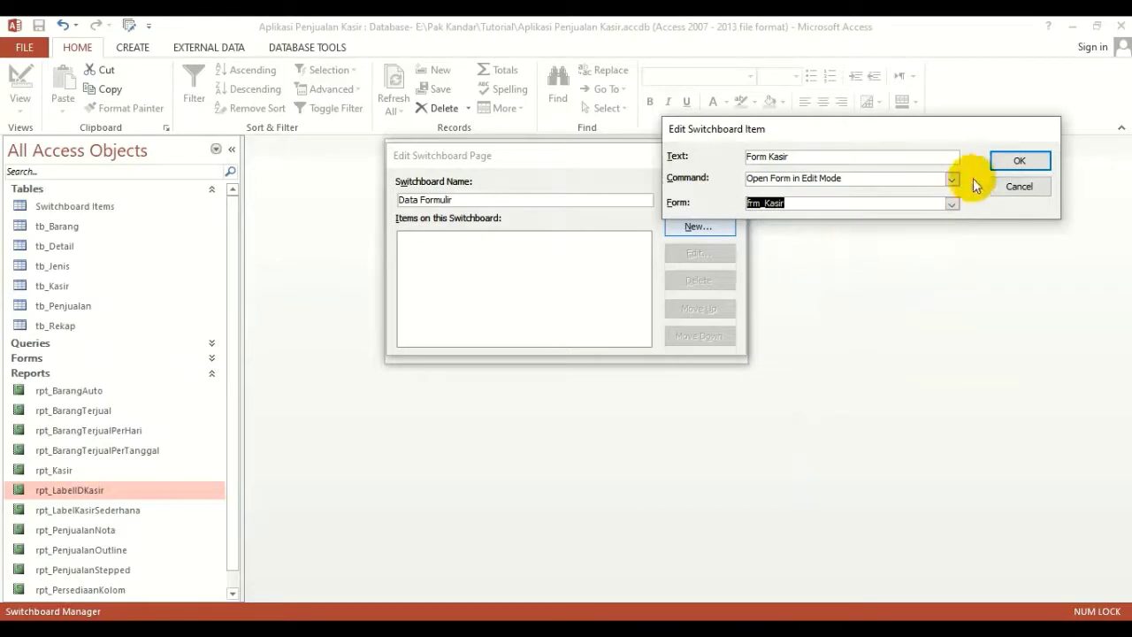
{"action": "left_click", "coordinate": [1009, 165]}
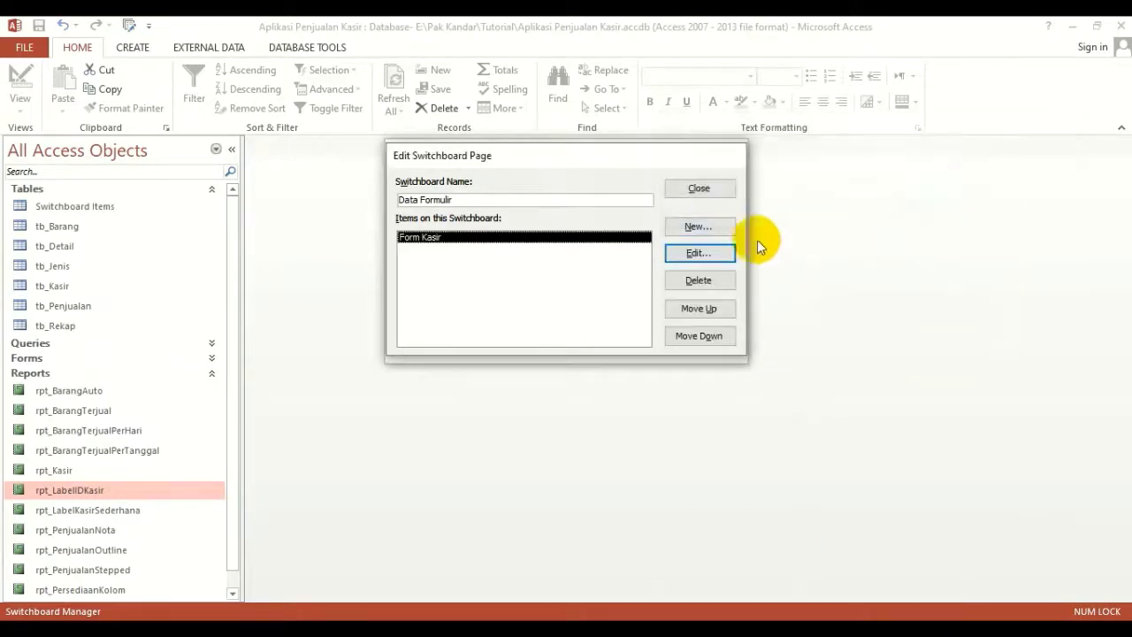
Add a Form Penjualan item to the Data Formulir page that opens frm_PenjualanInduk in Edit Mode.
{"action": "left_click", "coordinate": [718, 230]}
{"action": "type", "text": "f"}
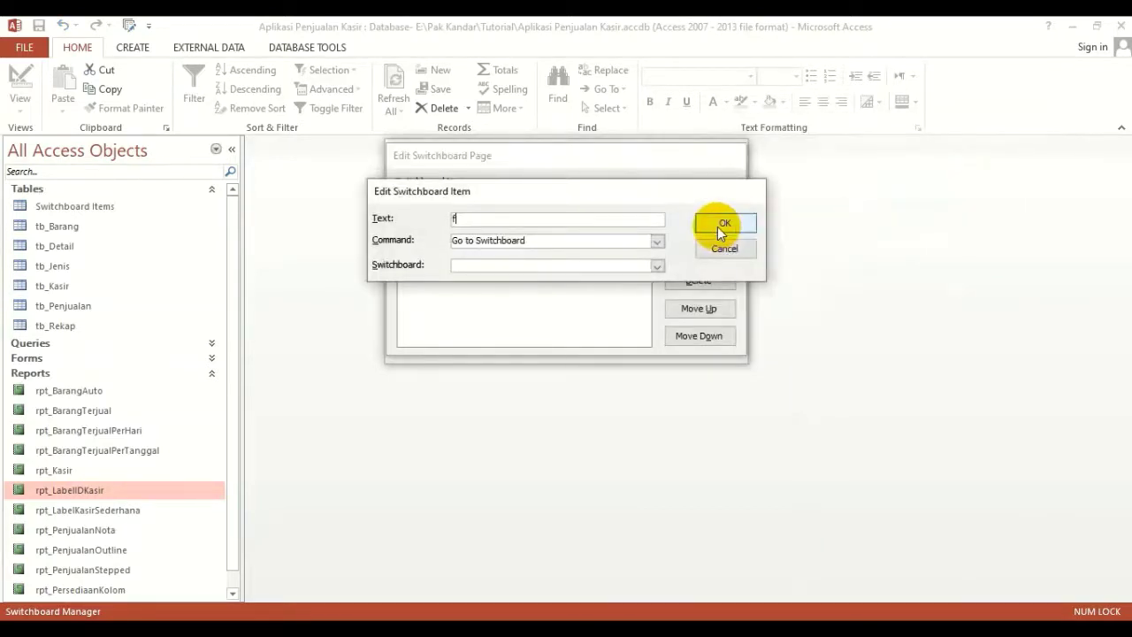
{"action": "type", "text": "orm Penjualan"}
{"action": "left_click", "coordinate": [658, 243]}
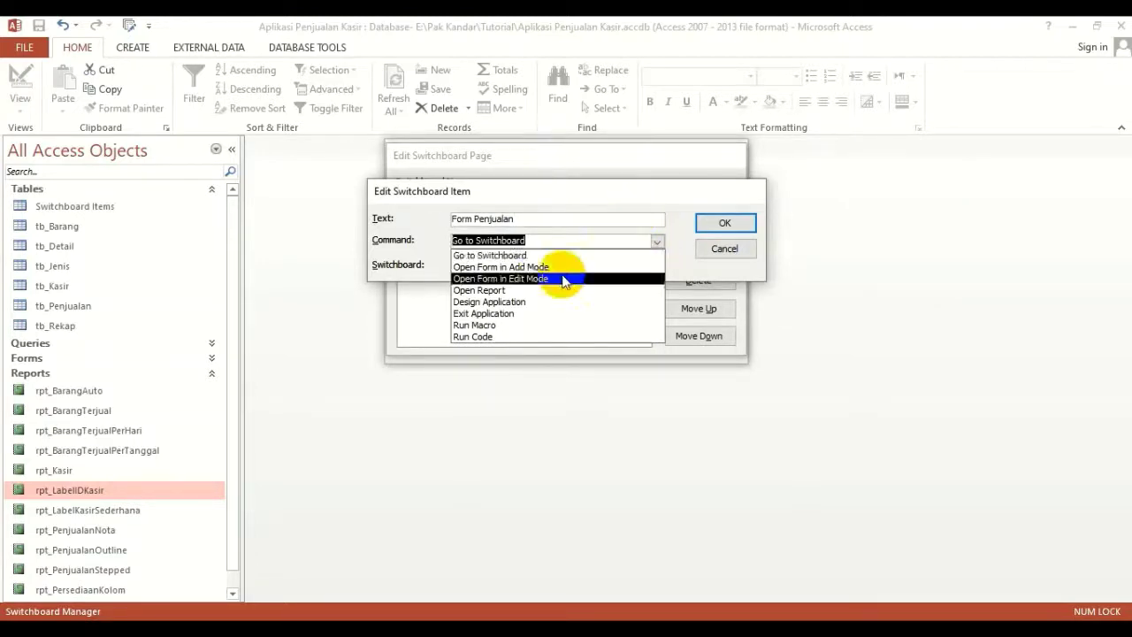
{"action": "left_click", "coordinate": [526, 279]}
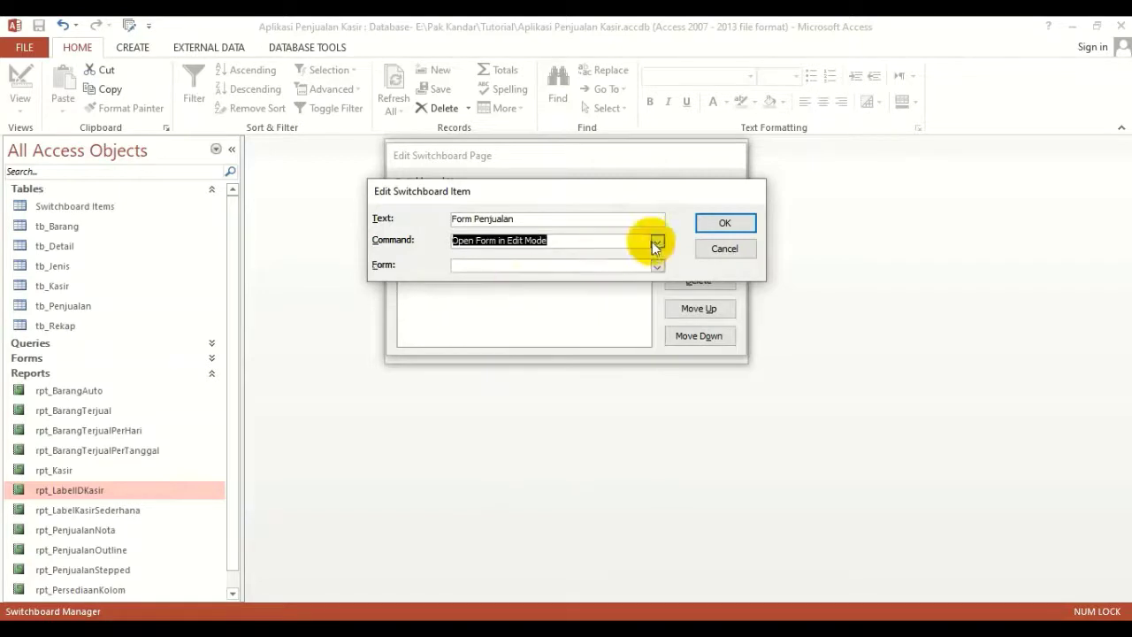
{"action": "left_click", "coordinate": [658, 266]}
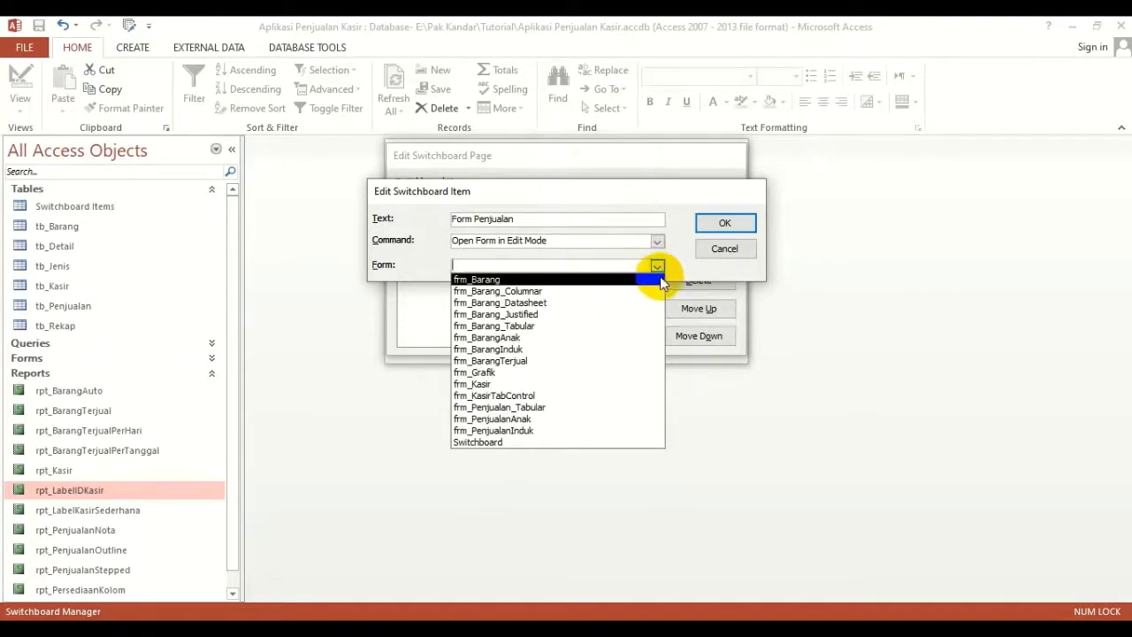
{"action": "left_click", "coordinate": [527, 431]}
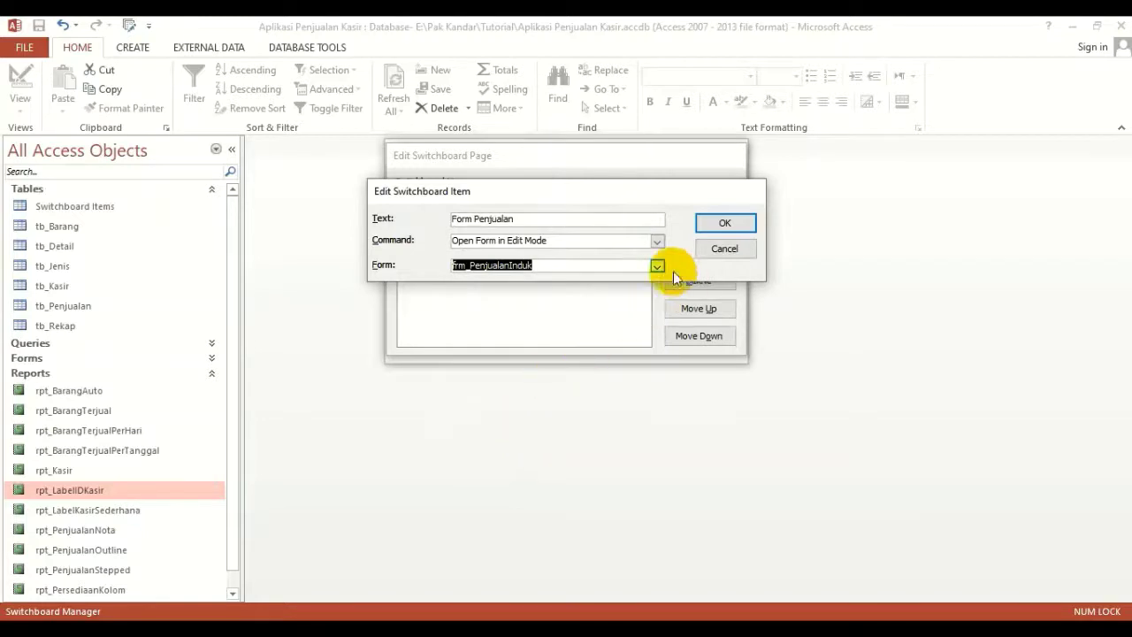
{"action": "left_click", "coordinate": [726, 223]}
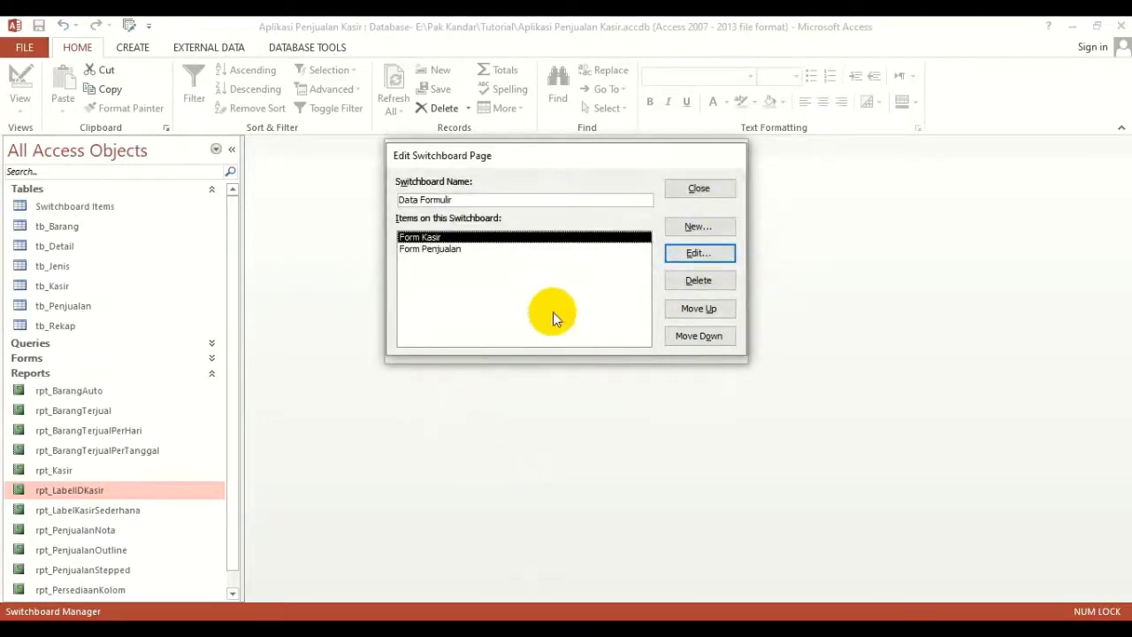
Add a Form Kasir Tab Control item to the Data Formulir page that opens frm_KasirTabControl in Edit Mode.
{"action": "left_click", "coordinate": [698, 227]}
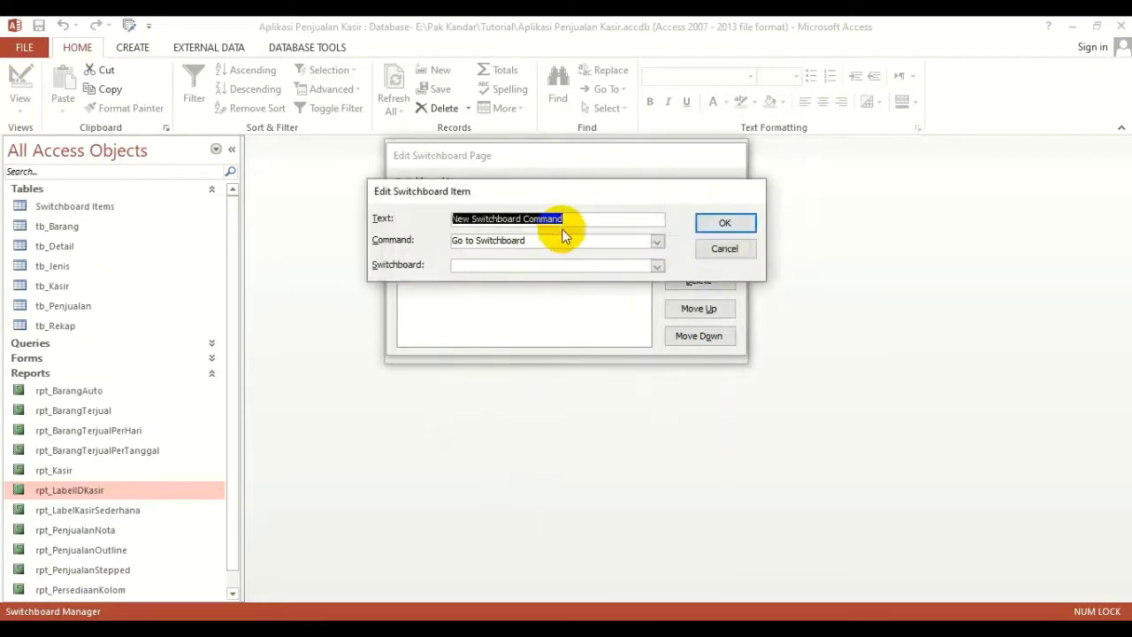
{"action": "type", "text": "Form Kasir T"}
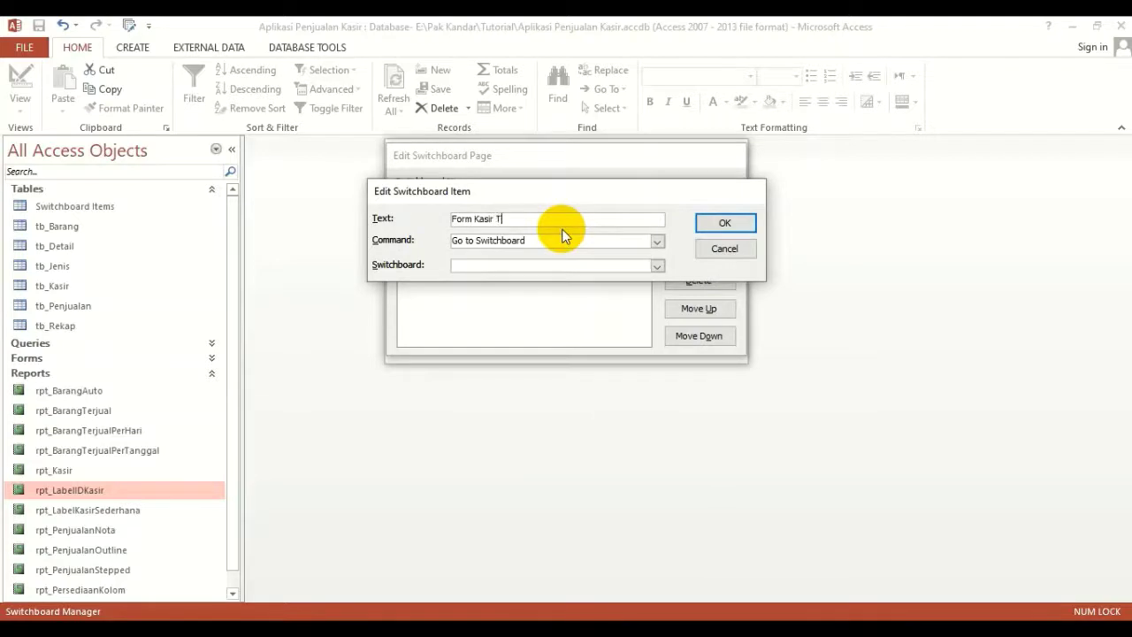
{"action": "type", "text": "ab Contg"}
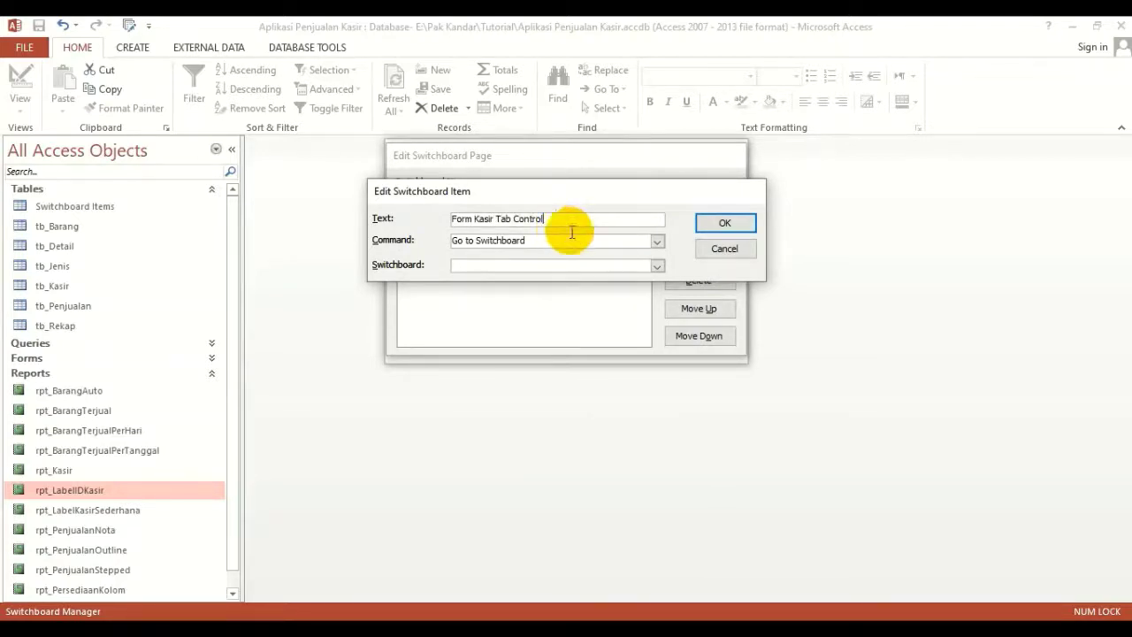
{"action": "left_click", "coordinate": [657, 241]}
{"action": "left_click", "coordinate": [546, 278]}
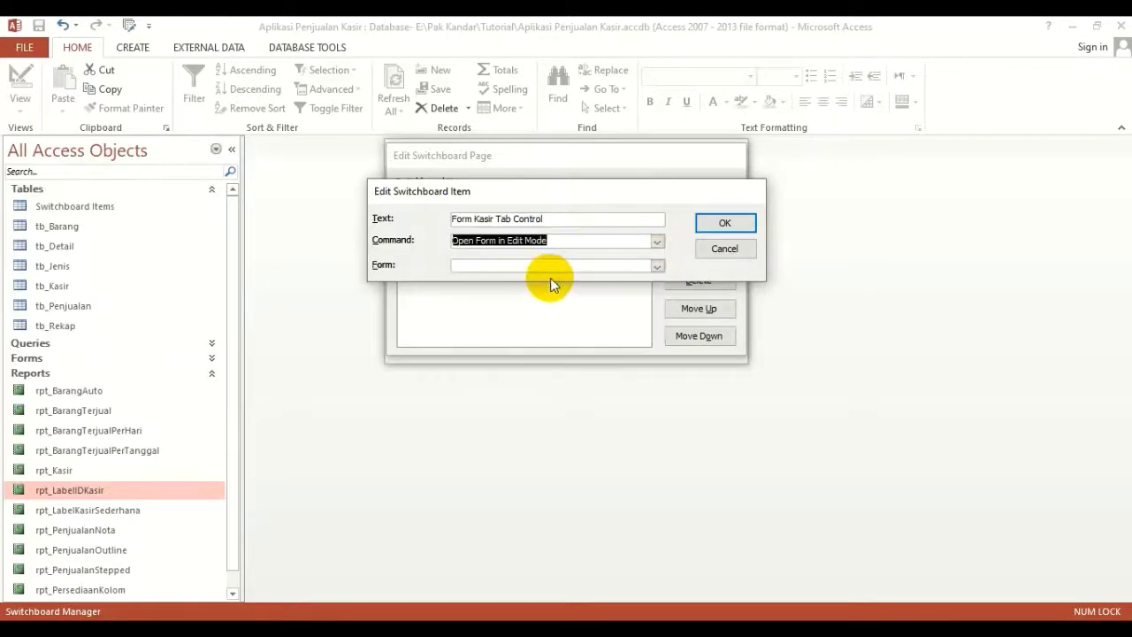
{"action": "left_click", "coordinate": [658, 266]}
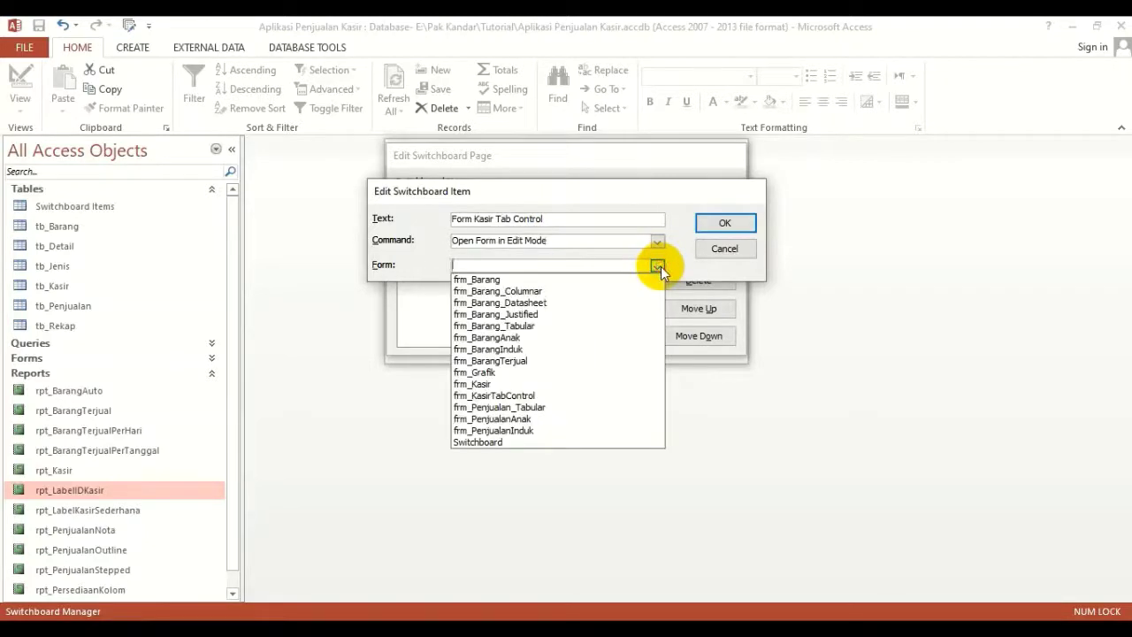
{"action": "left_click", "coordinate": [522, 396]}
{"action": "left_click", "coordinate": [712, 223]}
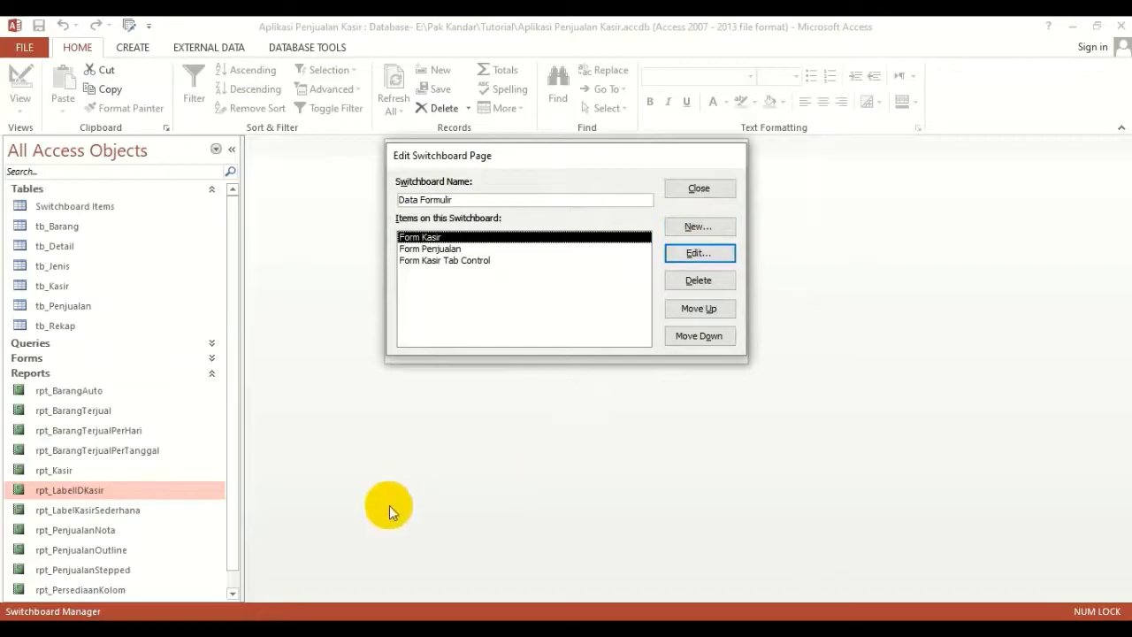
Switch to File Explorer, check the remaining menu items in Isi Formulir.png, and return to Access.
{"action": "left_click", "coordinate": [144, 615]}
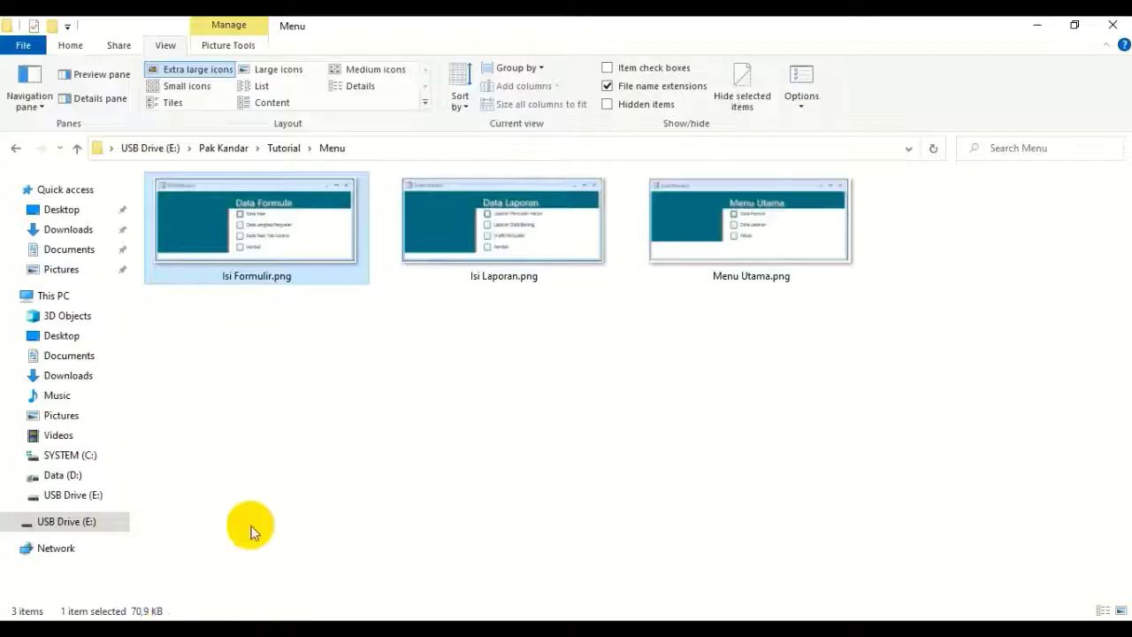
{"action": "double_click", "coordinate": [285, 269]}
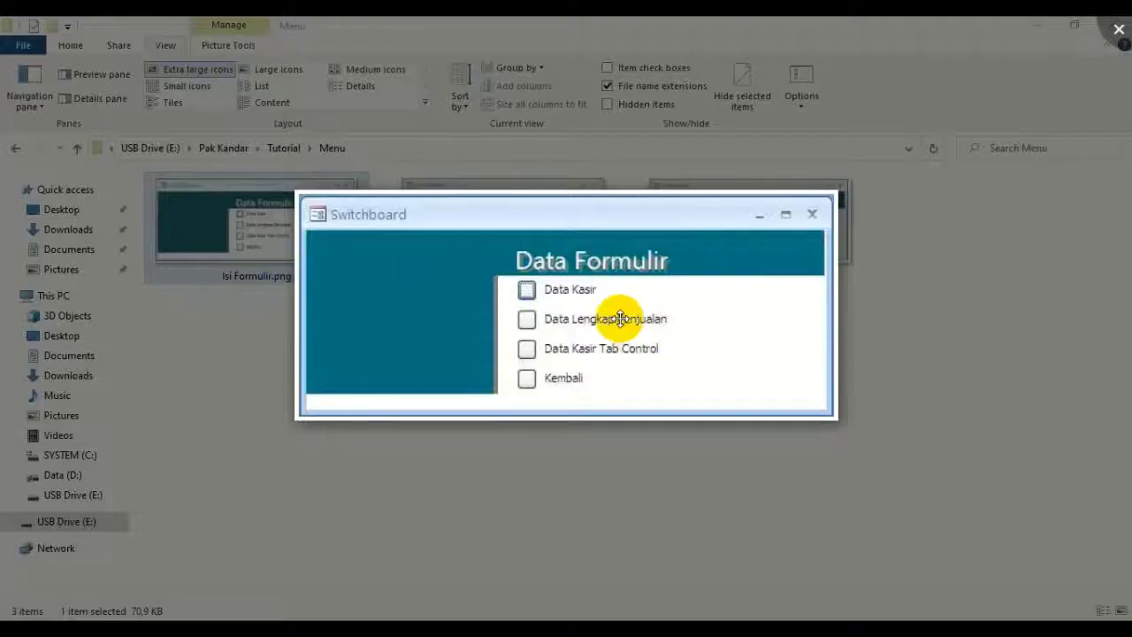
{"action": "double_click", "coordinate": [813, 399]}
{"action": "left_click", "coordinate": [329, 608]}
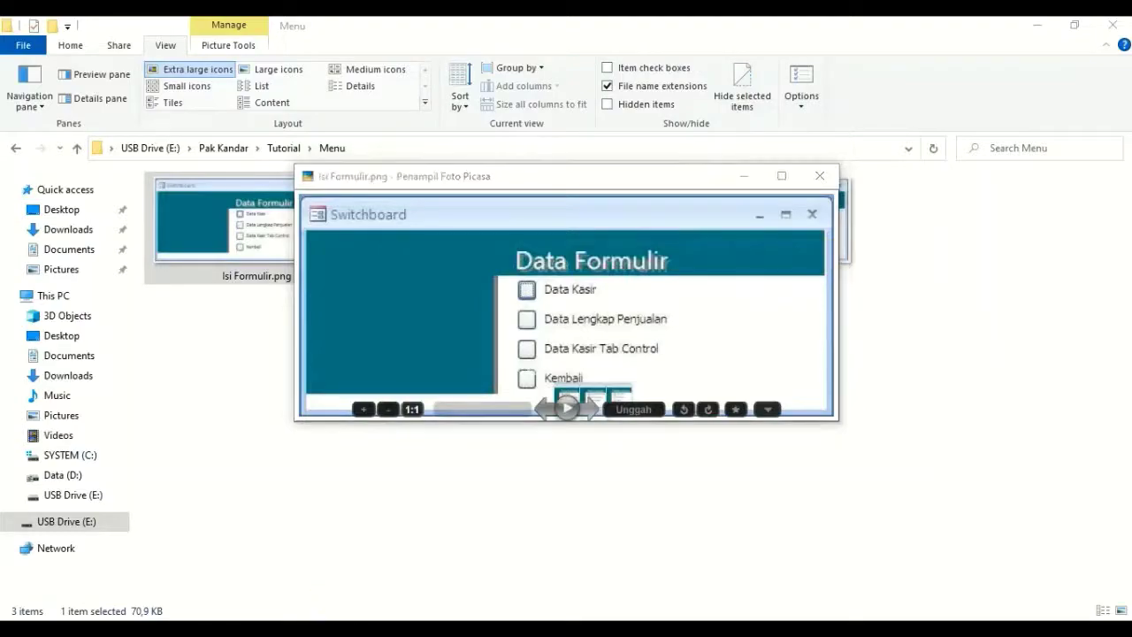
Add a Form Barang Terjual item to the Data Formulir page that opens frm_BarangTerjual in Edit Mode.
{"action": "left_click", "coordinate": [698, 229]}
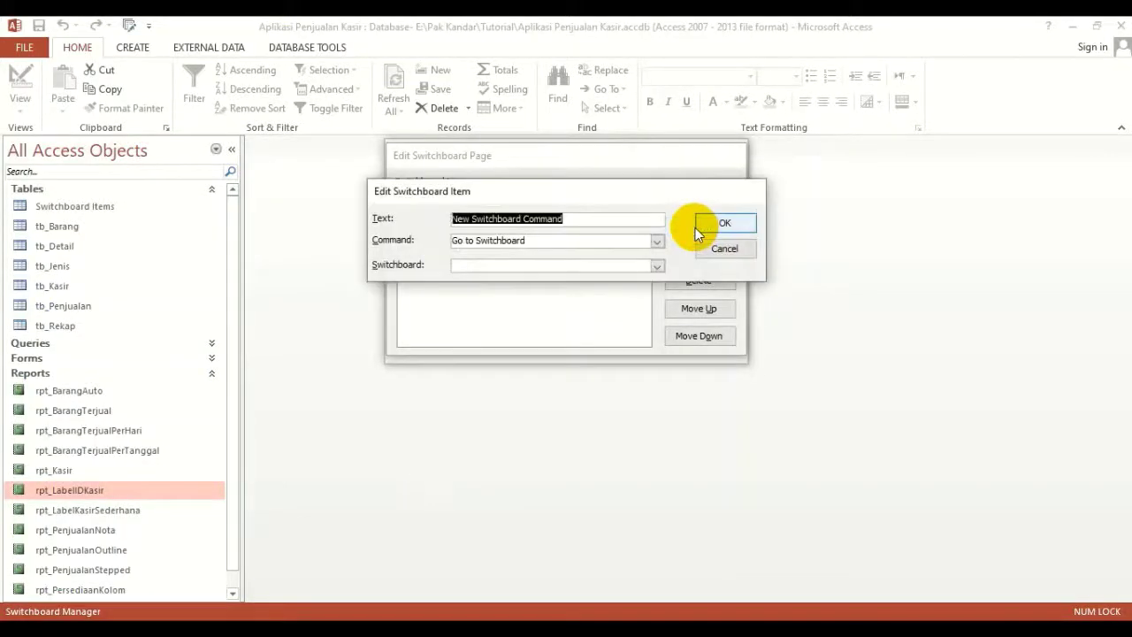
{"action": "type", "text": "Form Barang Terjual"}
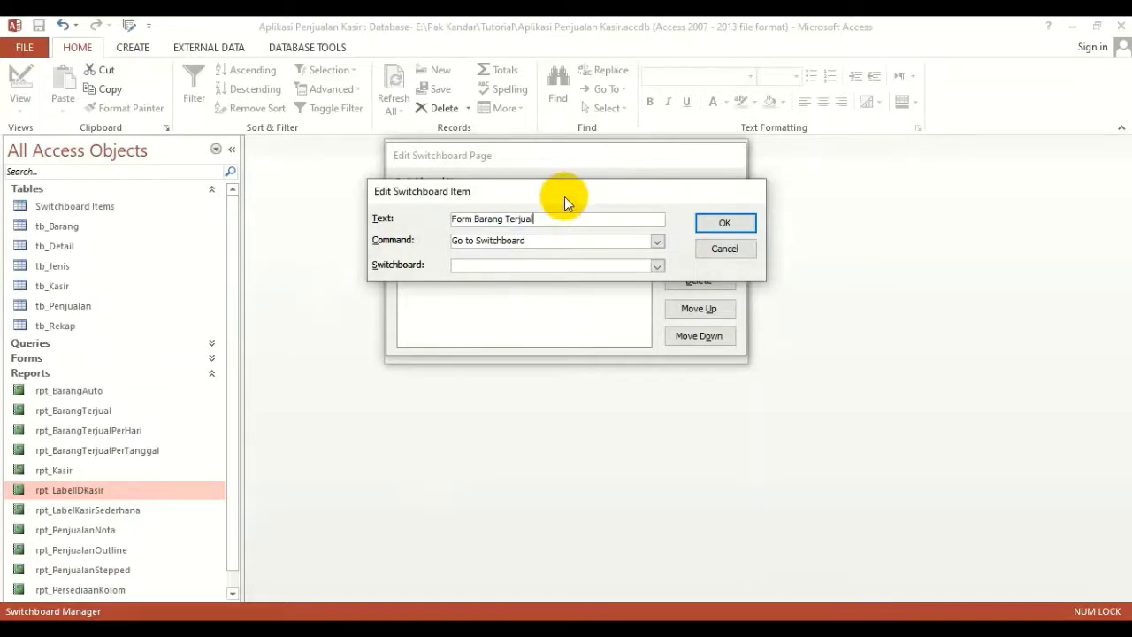
{"action": "left_click", "coordinate": [657, 241]}
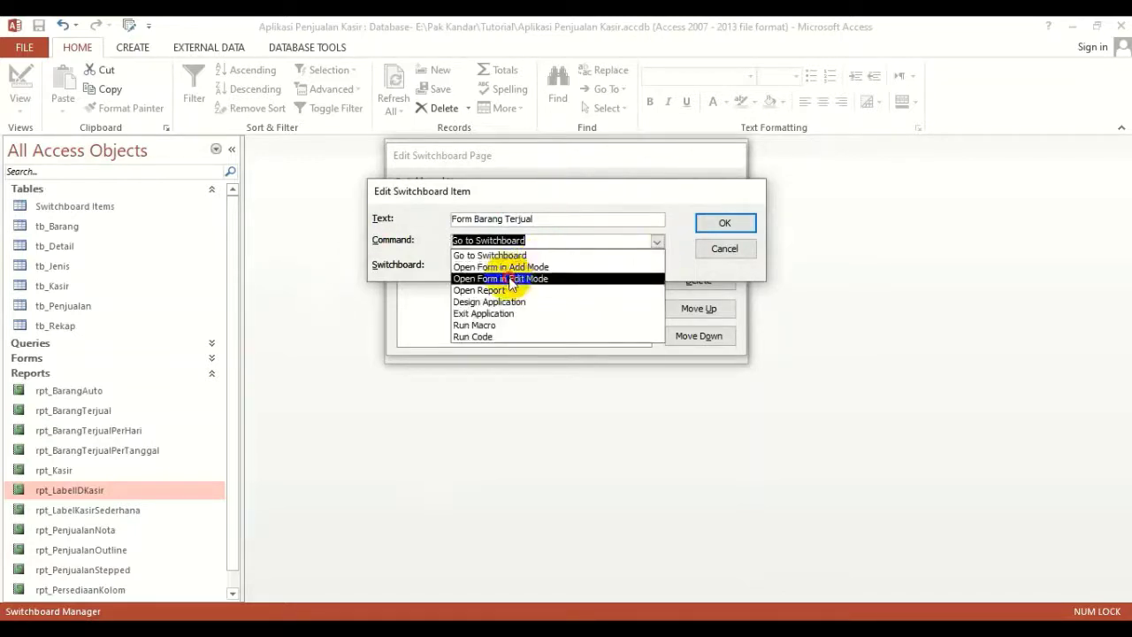
{"action": "left_click", "coordinate": [511, 279]}
{"action": "left_click", "coordinate": [659, 266]}
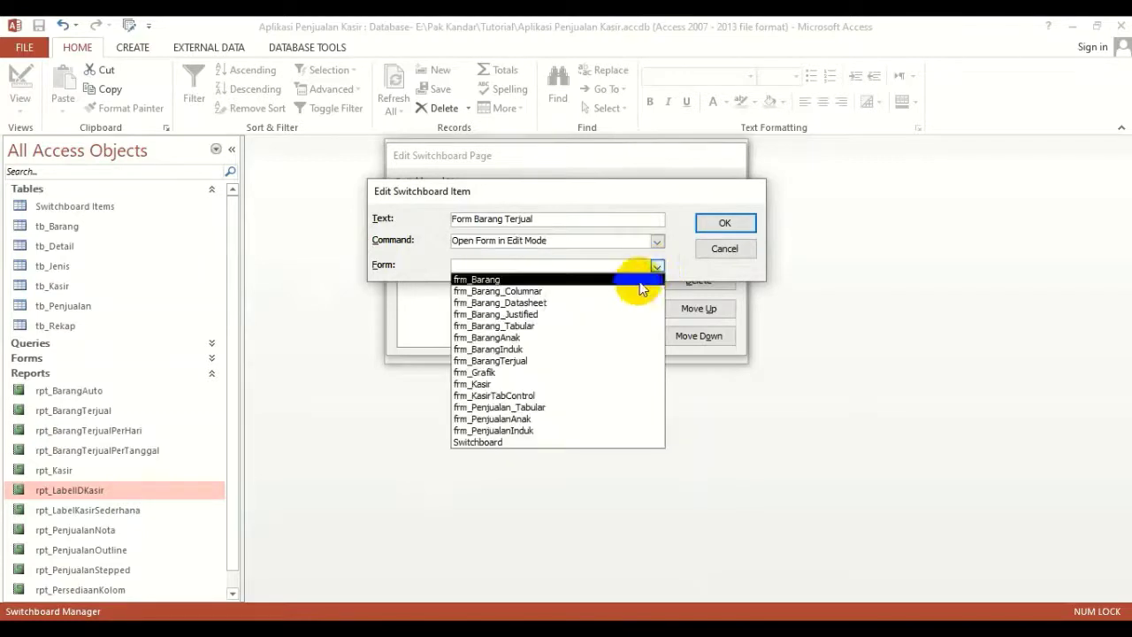
{"action": "left_click", "coordinate": [517, 363]}
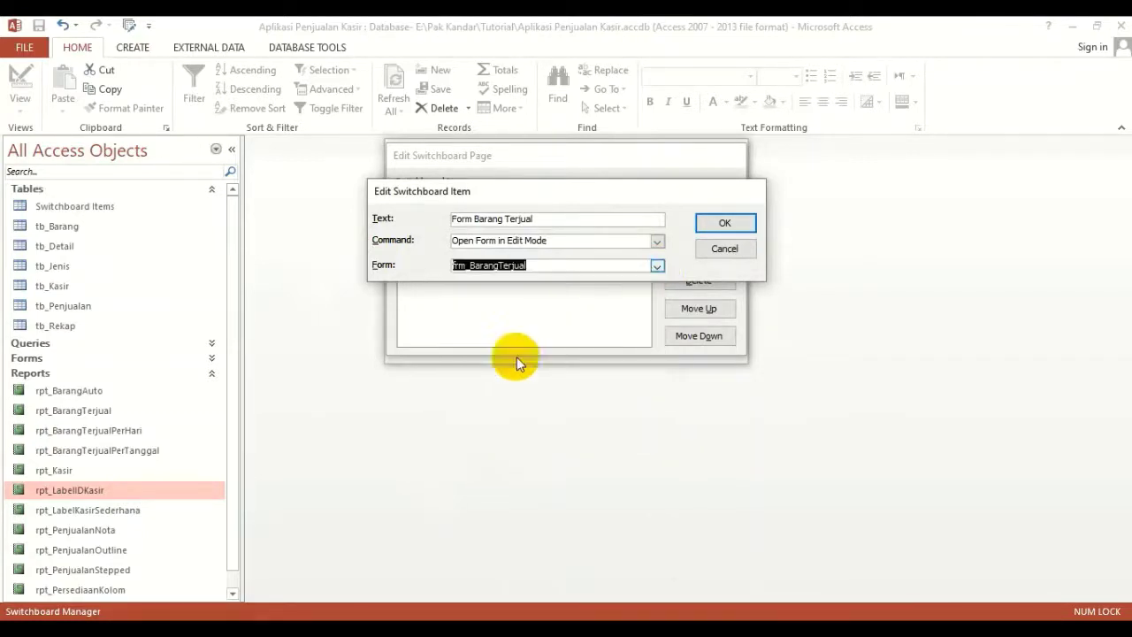
{"action": "left_click", "coordinate": [724, 222]}
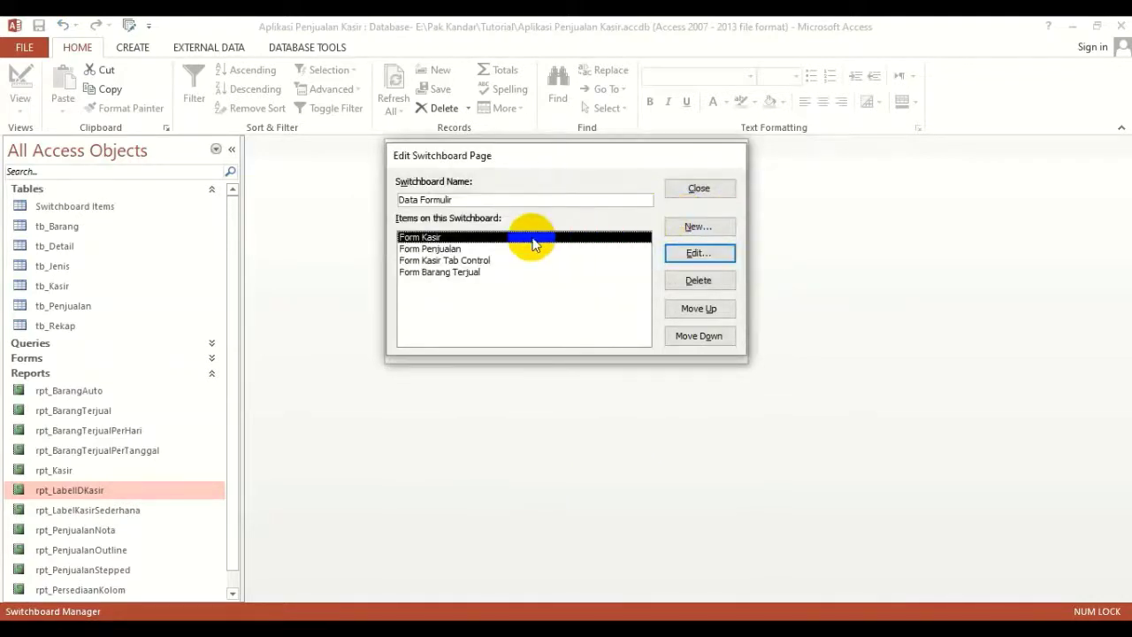
Add a Kembali ke Menu Utama item to the Data Formulir page that goes to the Menu Utama switchboard.
{"action": "left_click", "coordinate": [690, 225]}
{"action": "type", "text": "Kem"}
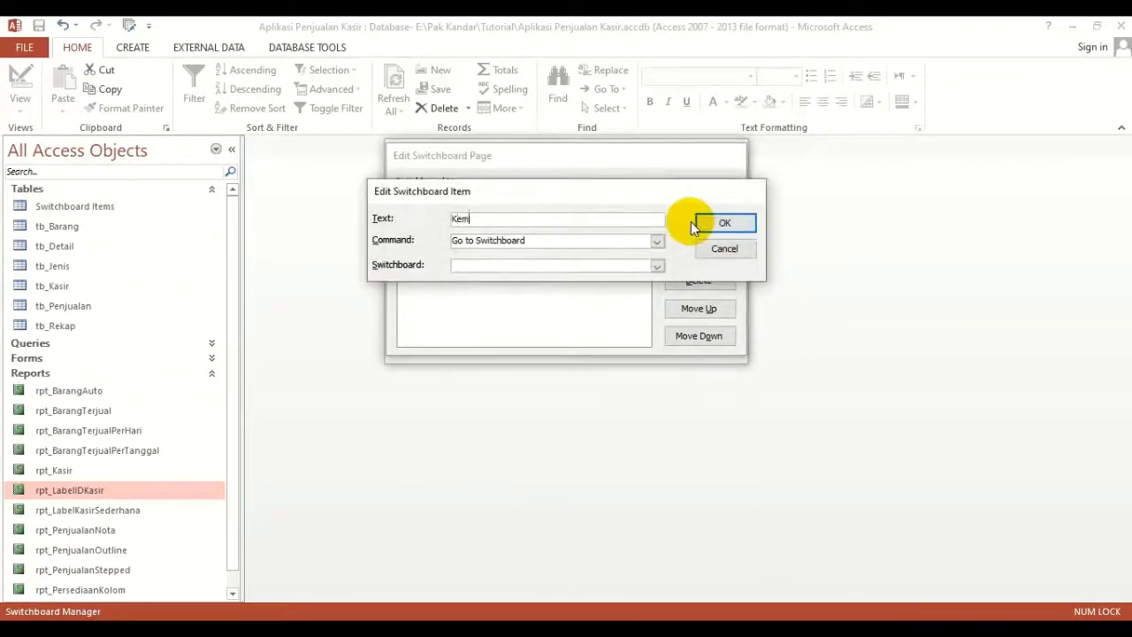
{"action": "type", "text": "bali ke Menu Utama"}
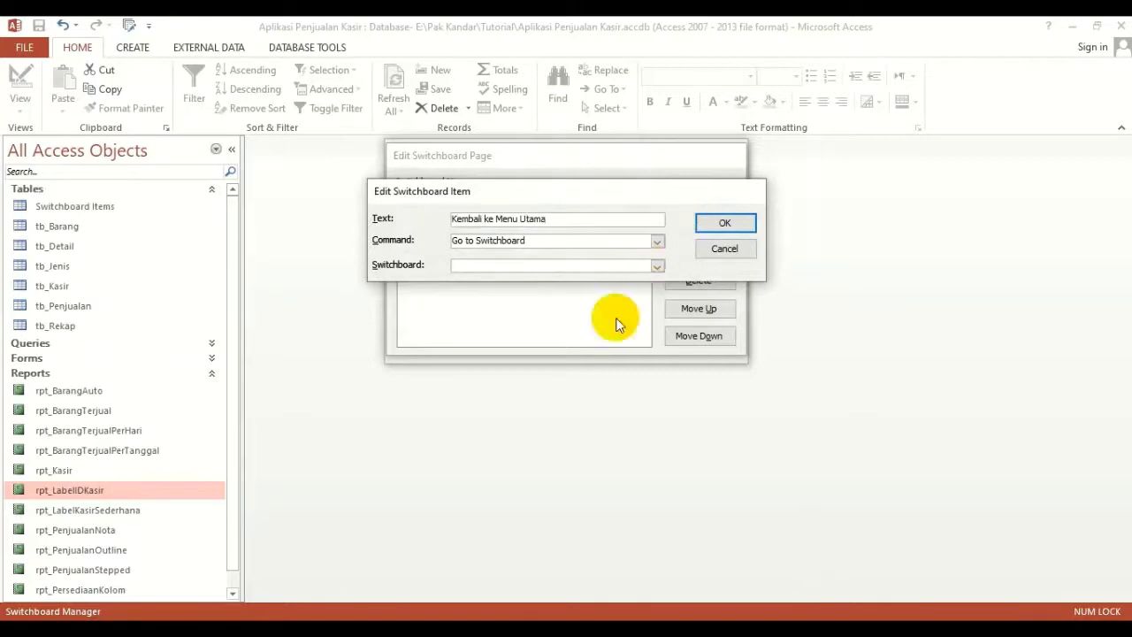
{"action": "left_click_drag", "start_coordinate": [614, 197], "coordinate": [950, 189]}
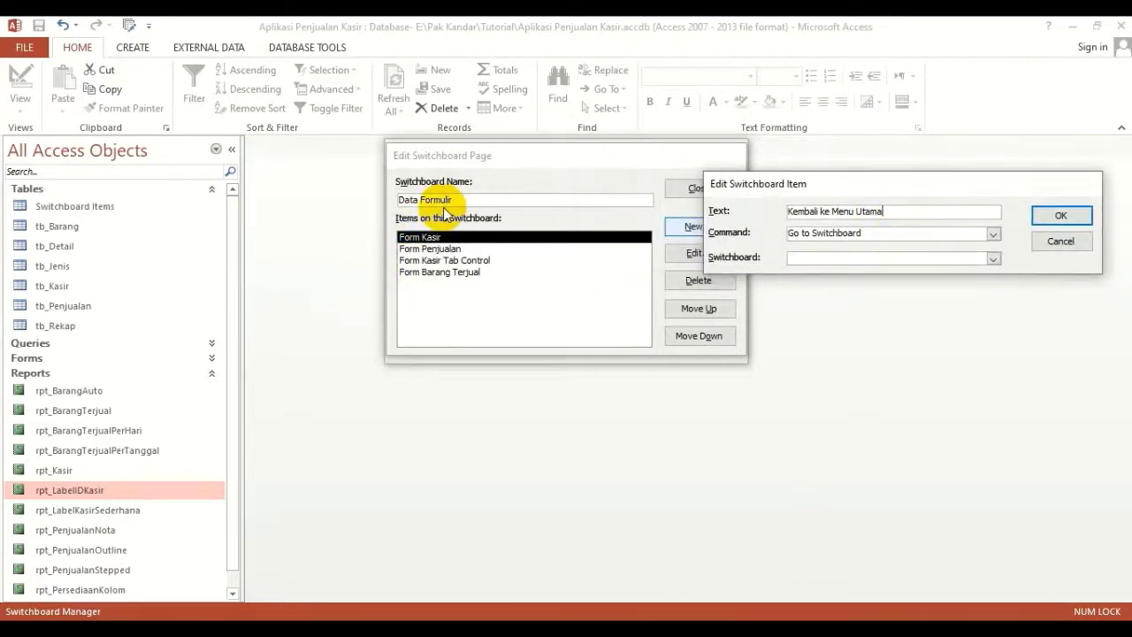
{"action": "left_click", "coordinate": [994, 258]}
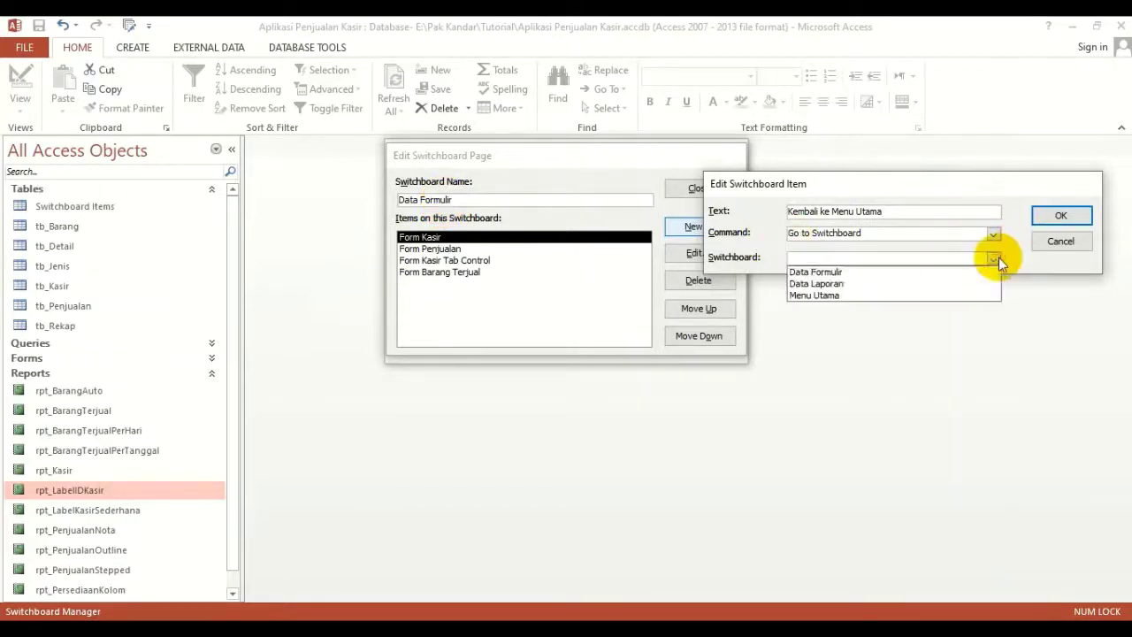
{"action": "left_click", "coordinate": [854, 295]}
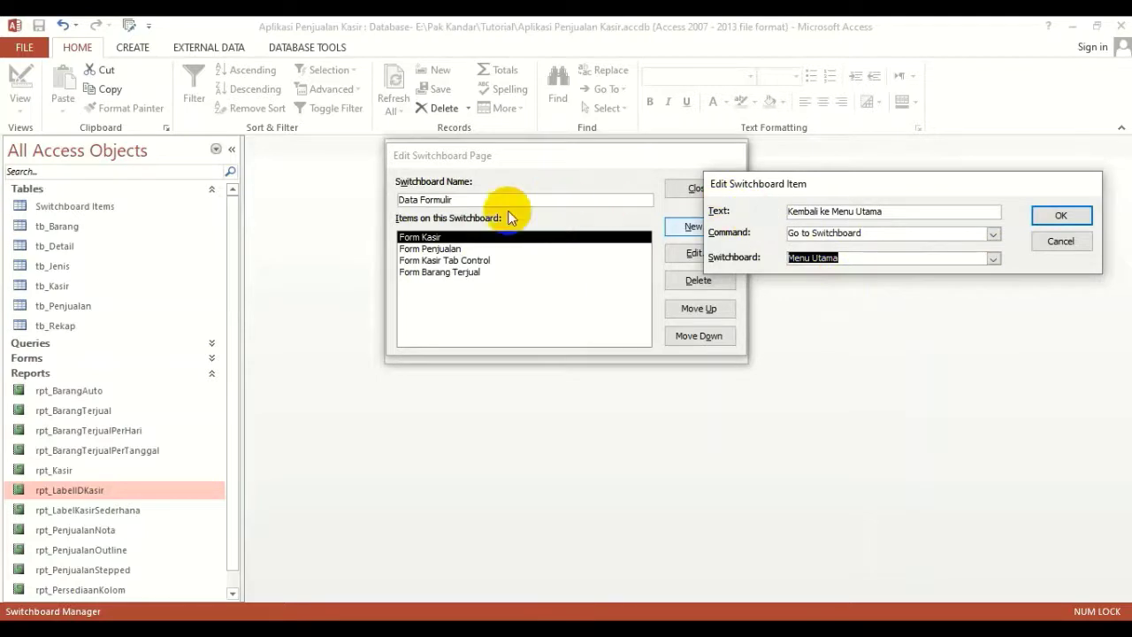
{"action": "left_click", "coordinate": [1061, 215]}
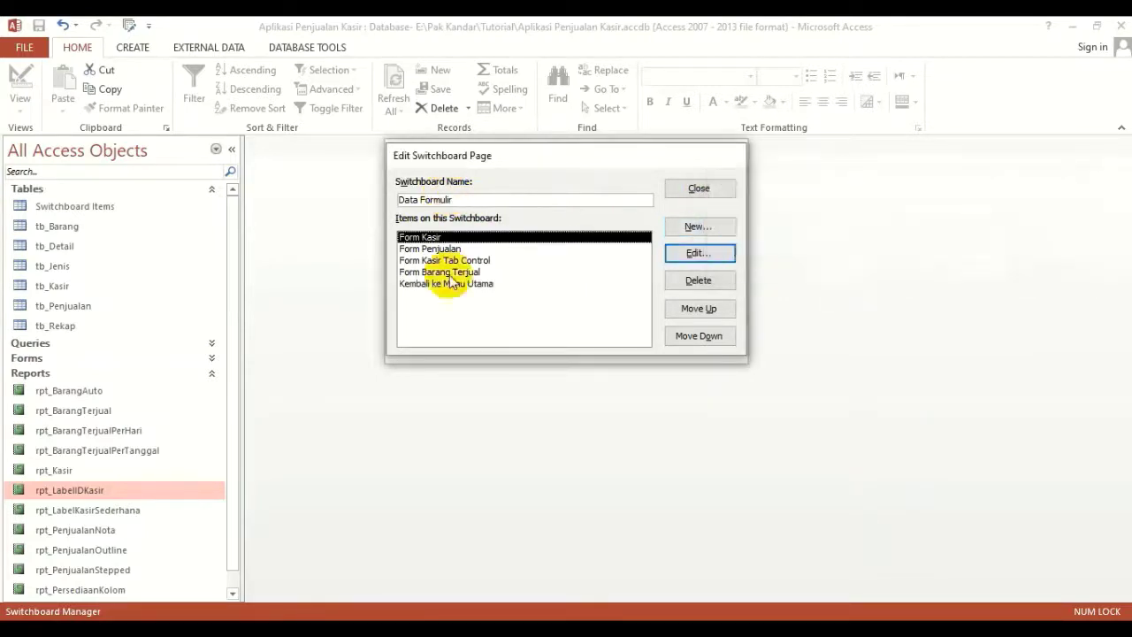
Close the Data Formulir page and open the Data Laporan switchboard page for editing.
{"action": "left_click", "coordinate": [713, 193]}
{"action": "left_click", "coordinate": [425, 228]}
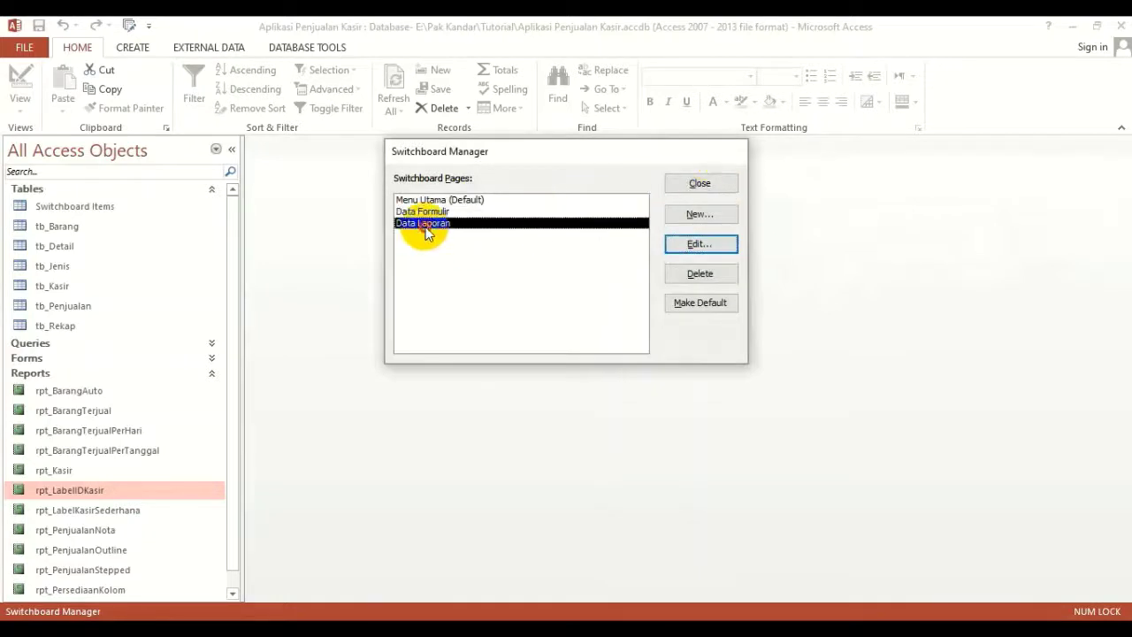
{"action": "left_click", "coordinate": [718, 245]}
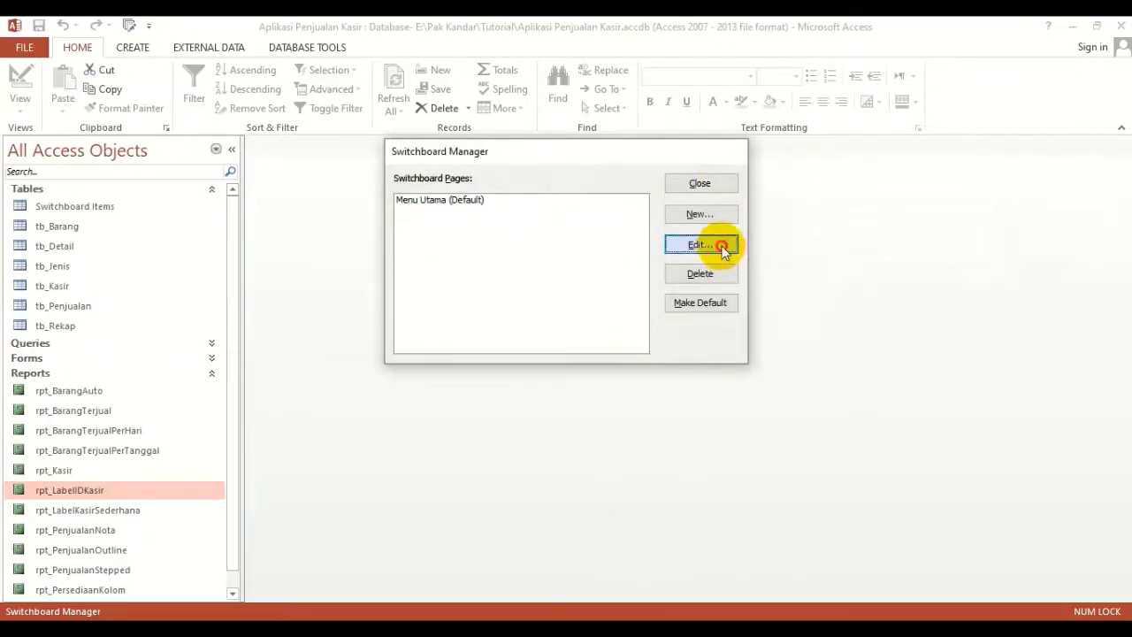
Switch to File Explorer, check the planned report menu items in Isi Laporan.png, and return to Access.
{"action": "left_click", "coordinate": [172, 618]}
{"action": "double_click", "coordinate": [488, 240]}
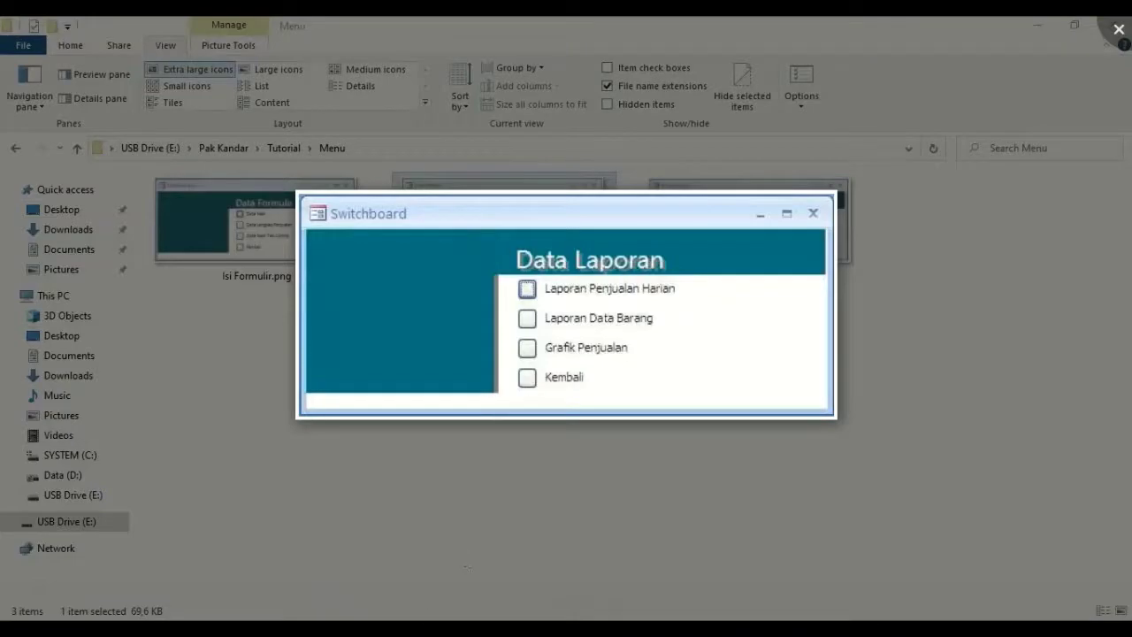
{"action": "key", "text": "alt+Tab"}
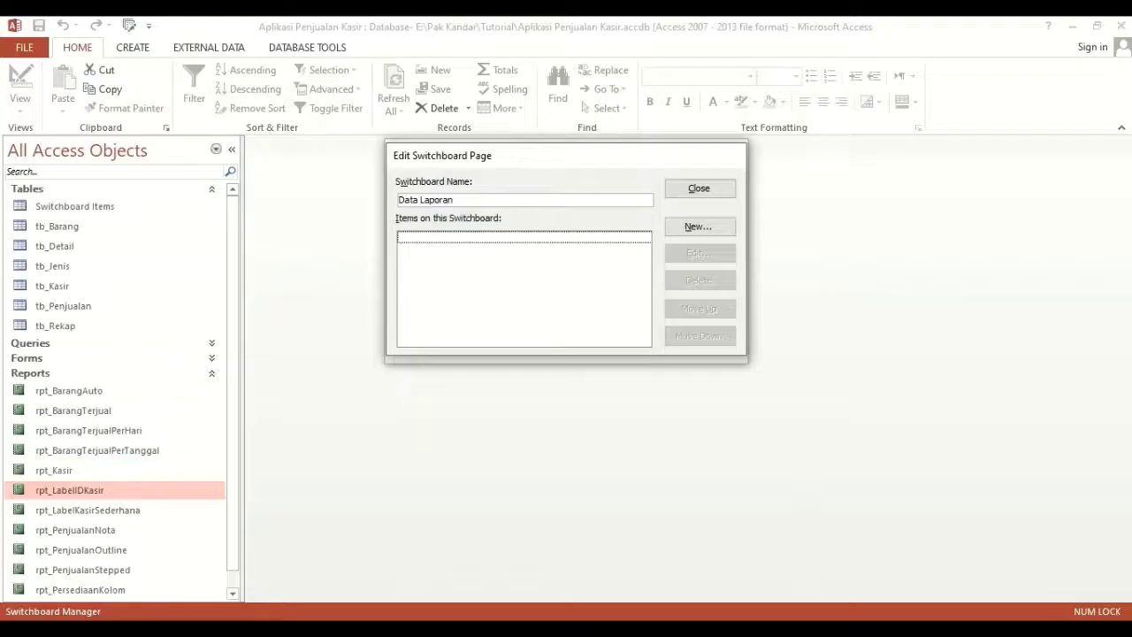
Add a Laporan Penjualan Harian item to the Data Laporan page that opens the report rpt_BarangTerjualPerHari.
{"action": "left_click", "coordinate": [716, 226]}
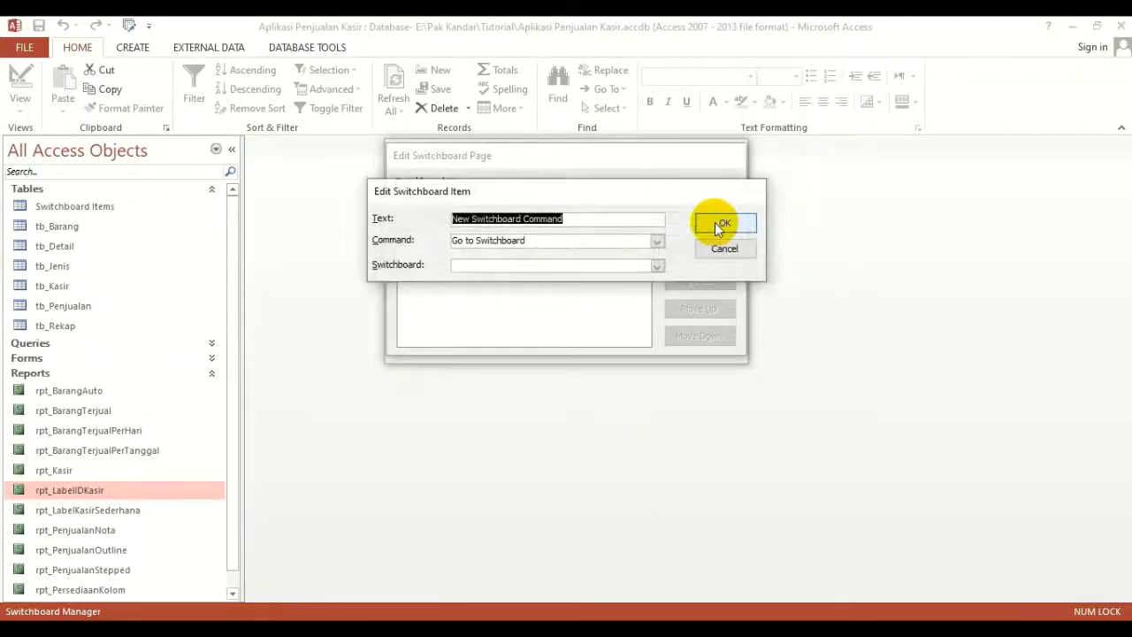
{"action": "type", "text": "Laporan"}
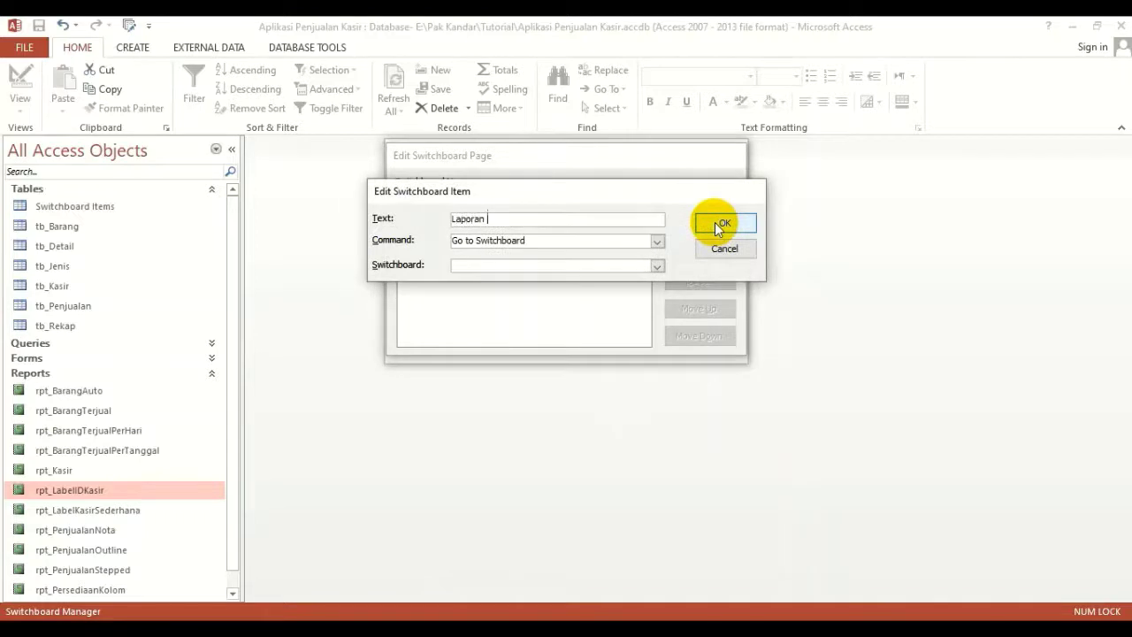
{"action": "type", "text": " Penjualan Harian"}
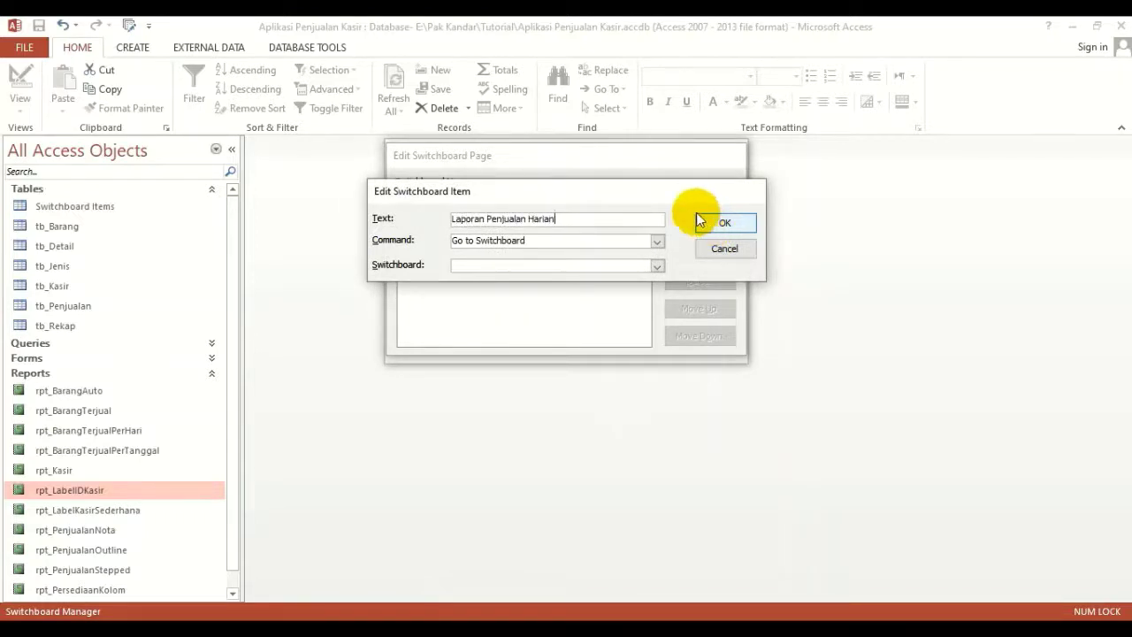
{"action": "left_click_drag", "start_coordinate": [564, 200], "coordinate": [871, 196]}
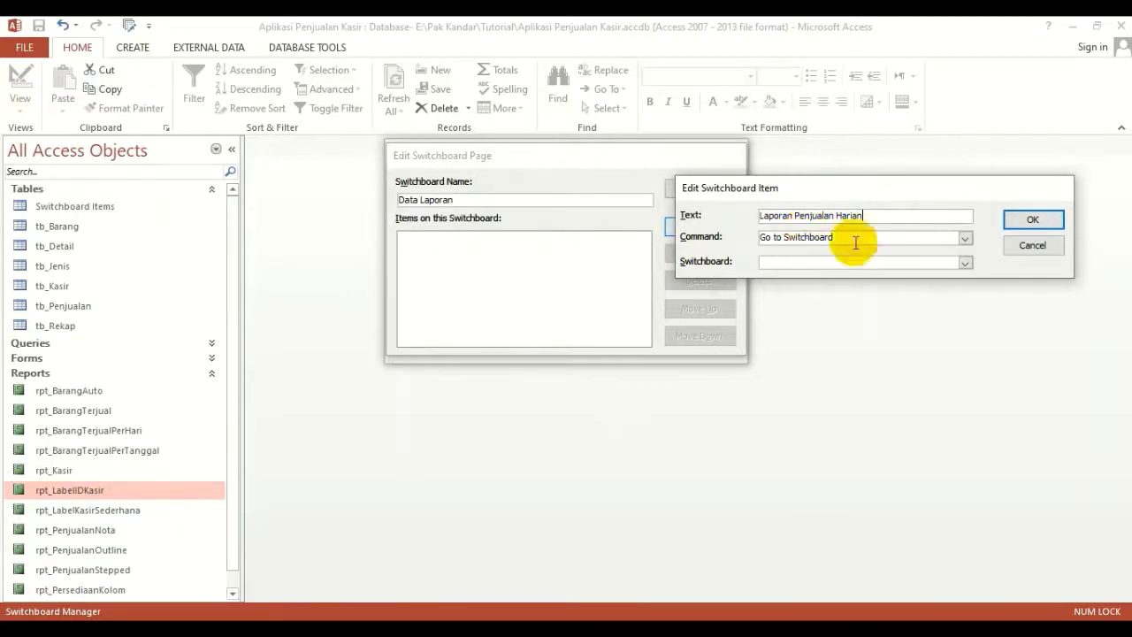
{"action": "left_click", "coordinate": [965, 238]}
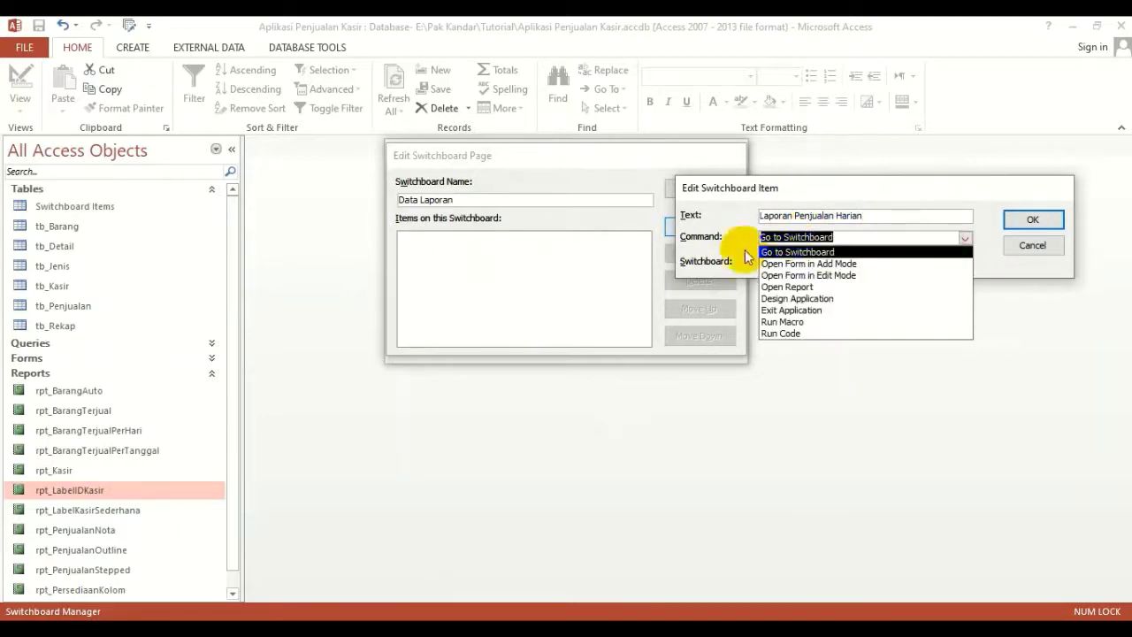
{"action": "left_click", "coordinate": [801, 289]}
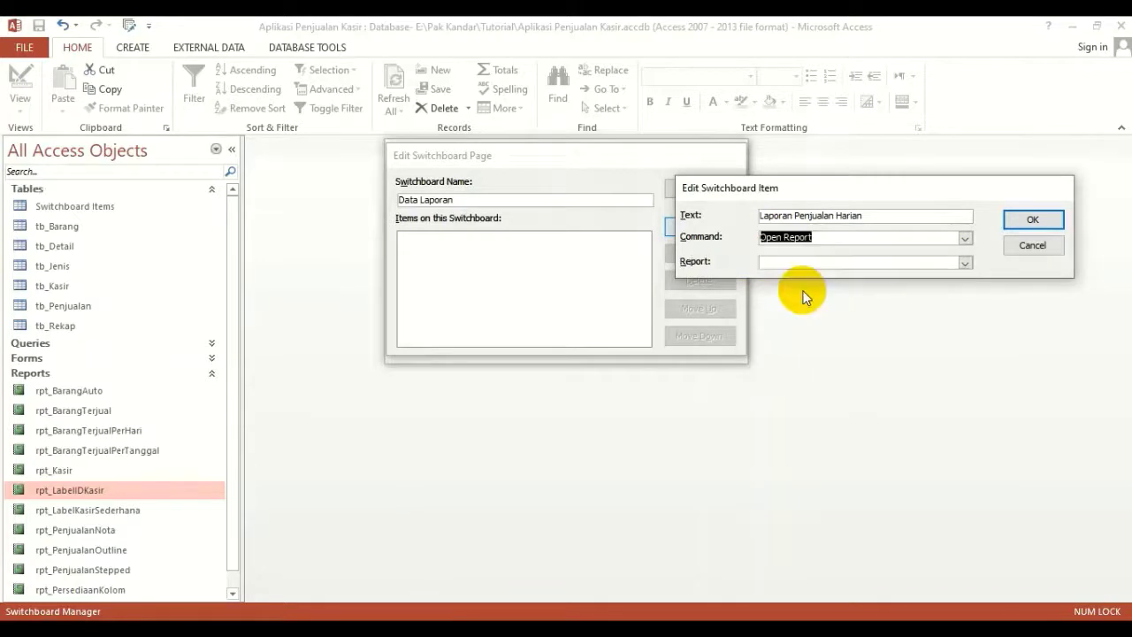
{"action": "left_click", "coordinate": [965, 262]}
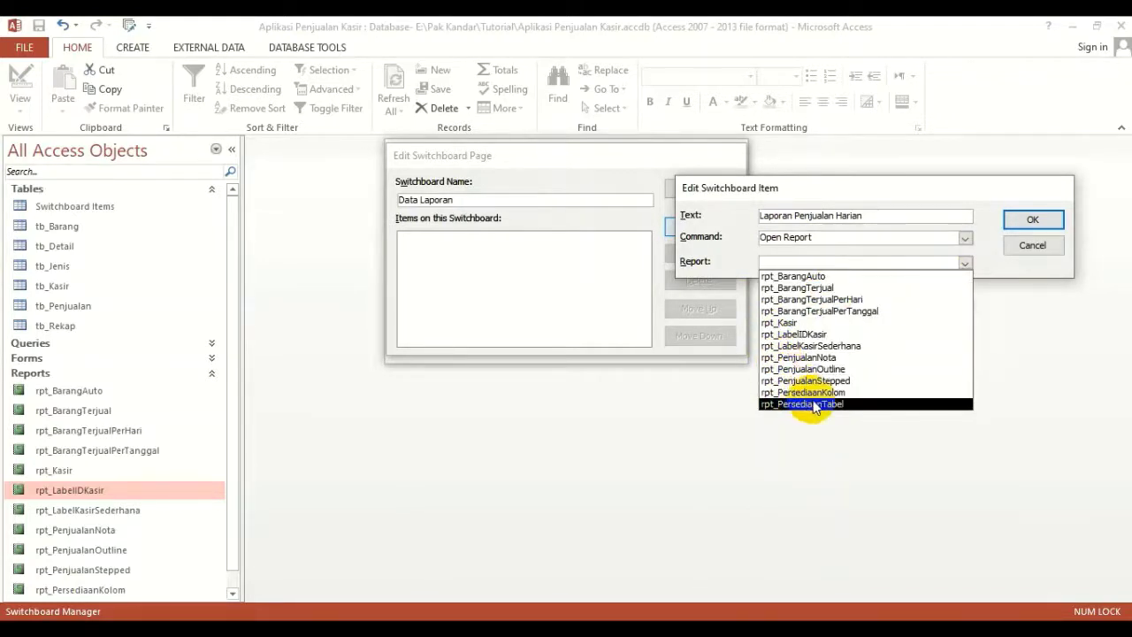
{"action": "left_click", "coordinate": [835, 300]}
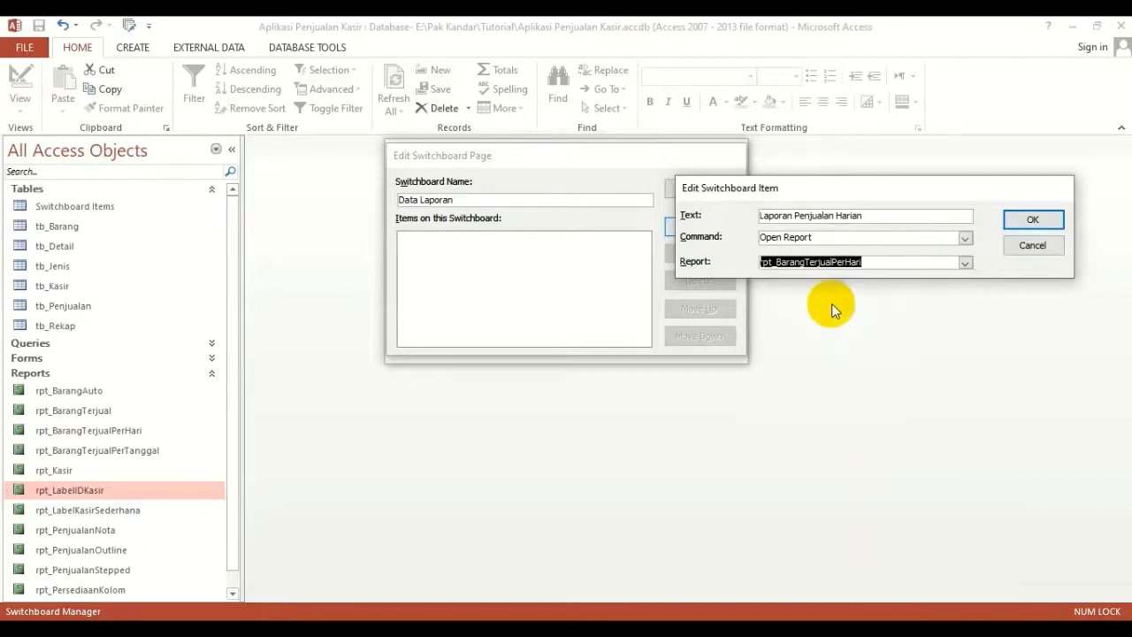
{"action": "left_click", "coordinate": [1026, 218]}
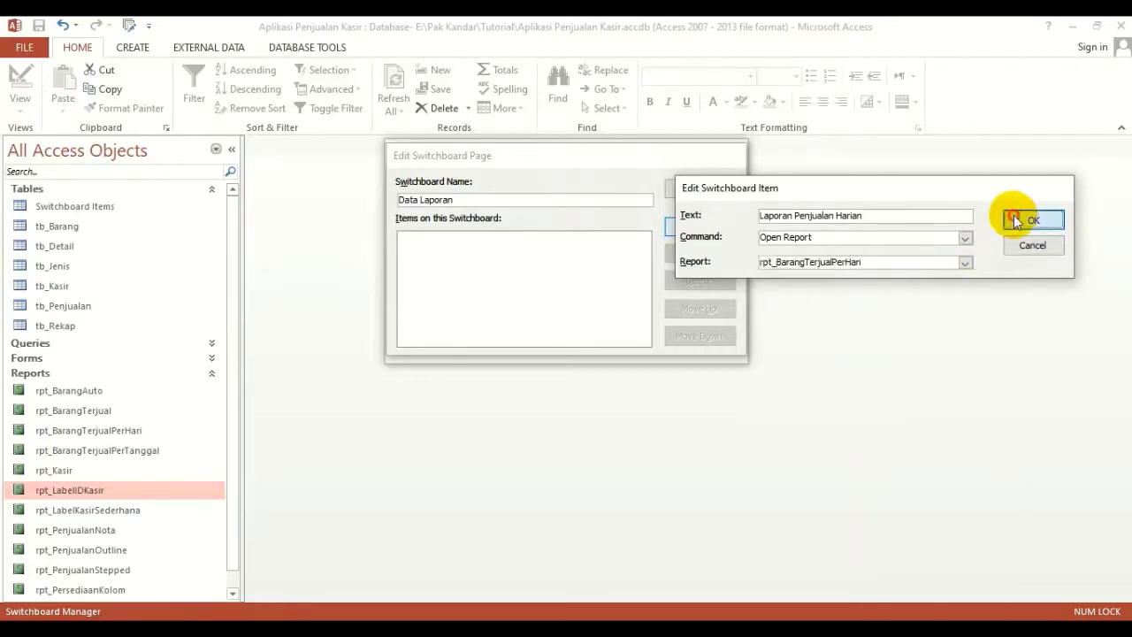
Check Isi Laporan.png in File Explorer, and in Access add a Laporan Data Barang item to the Data Laporan page that opens the report rpt_BarangAuto.
{"action": "left_click", "coordinate": [295, 620]}
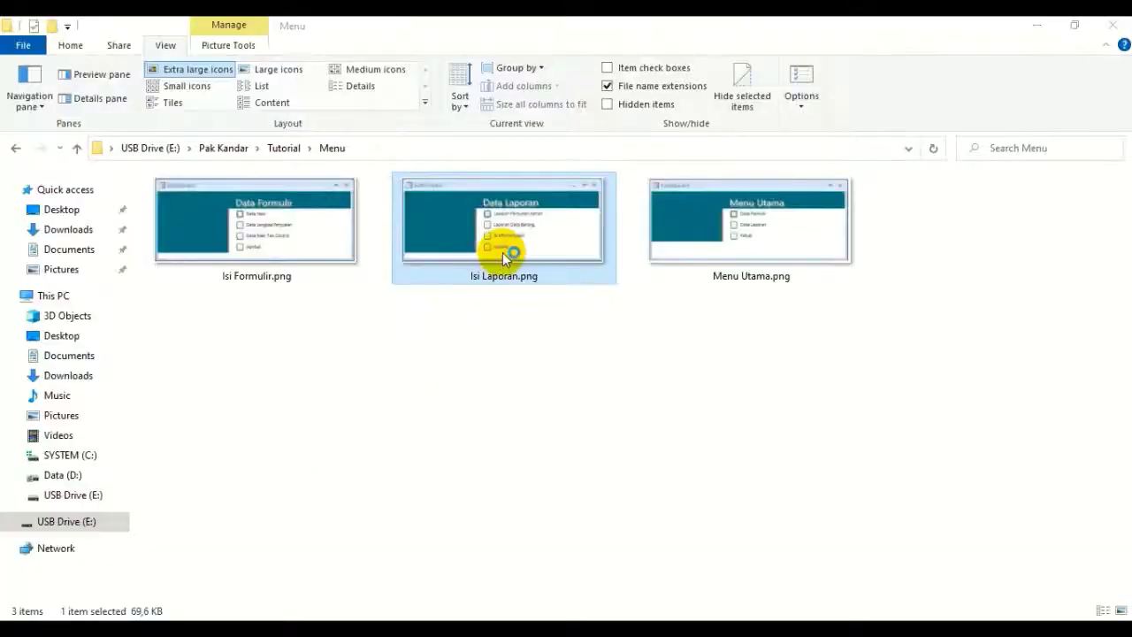
{"action": "double_click", "coordinate": [497, 256]}
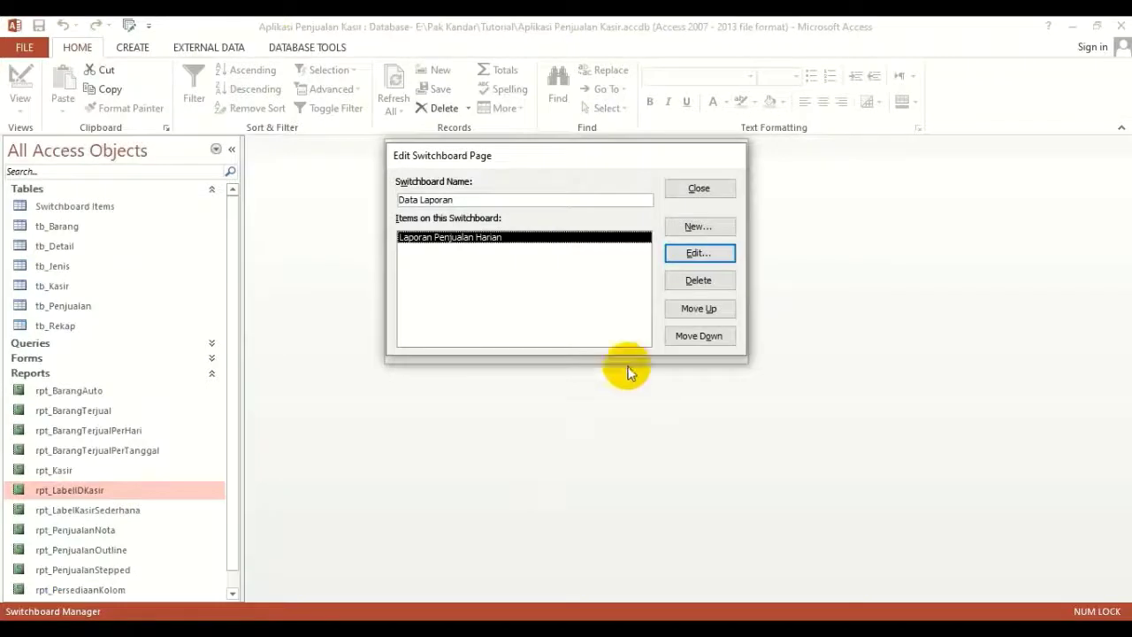
{"action": "left_click", "coordinate": [697, 230]}
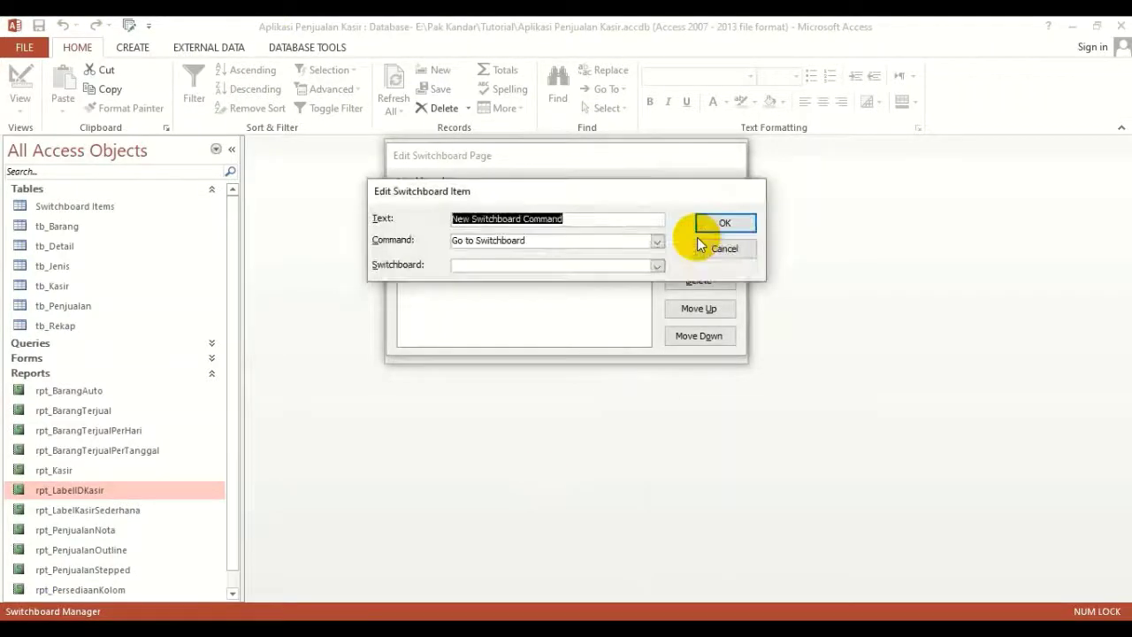
{"action": "type", "text": "Laporan D"}
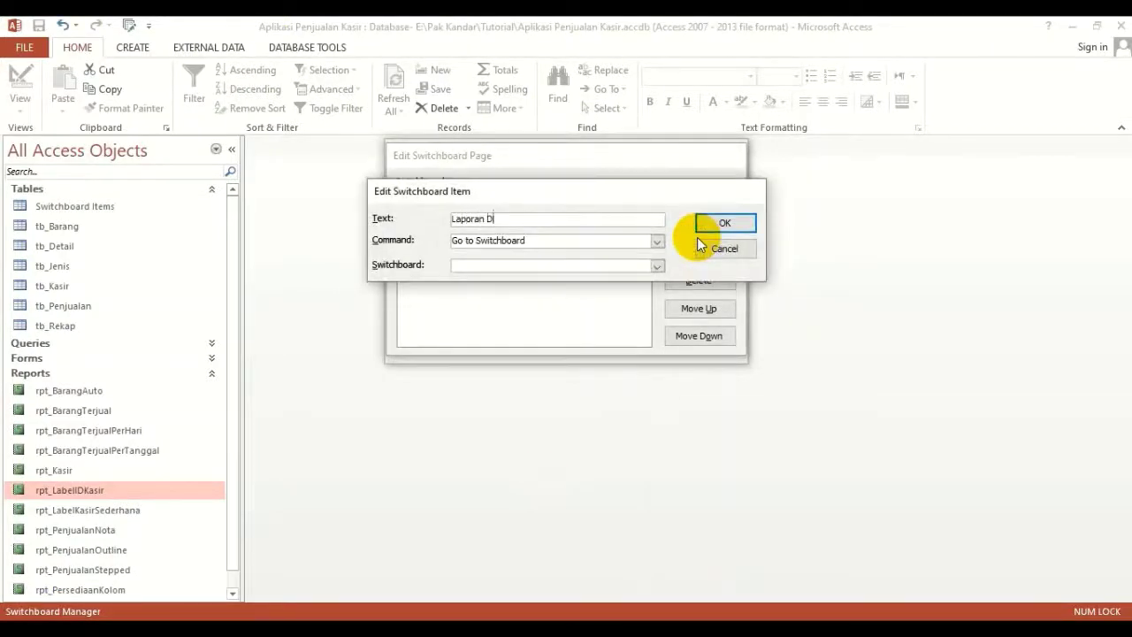
{"action": "type", "text": "ata Barang"}
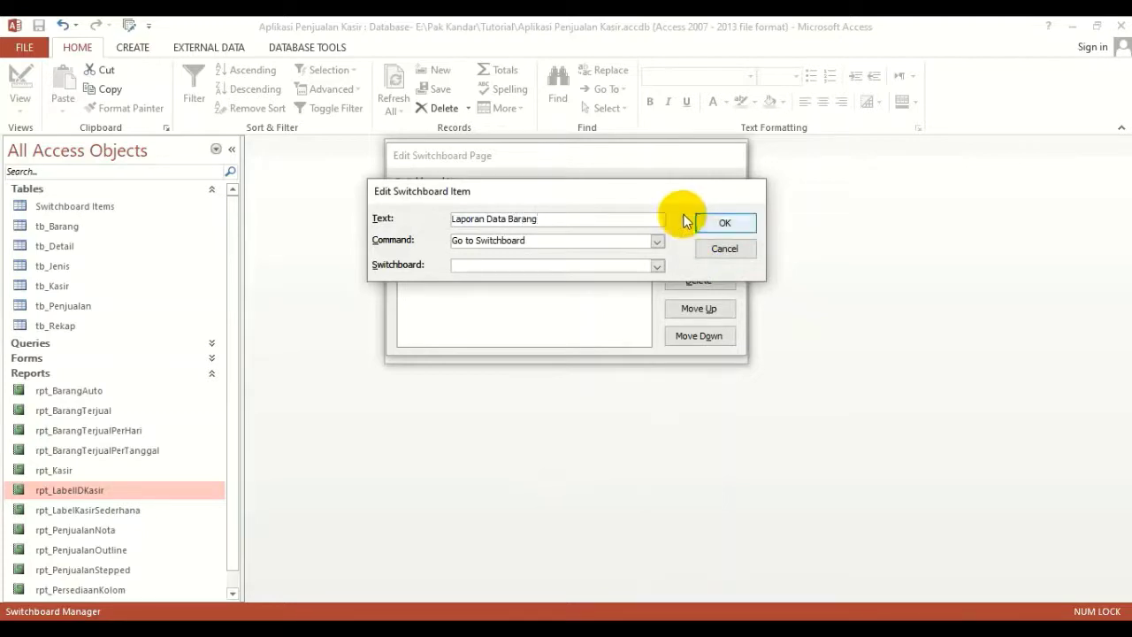
{"action": "left_click", "coordinate": [656, 241]}
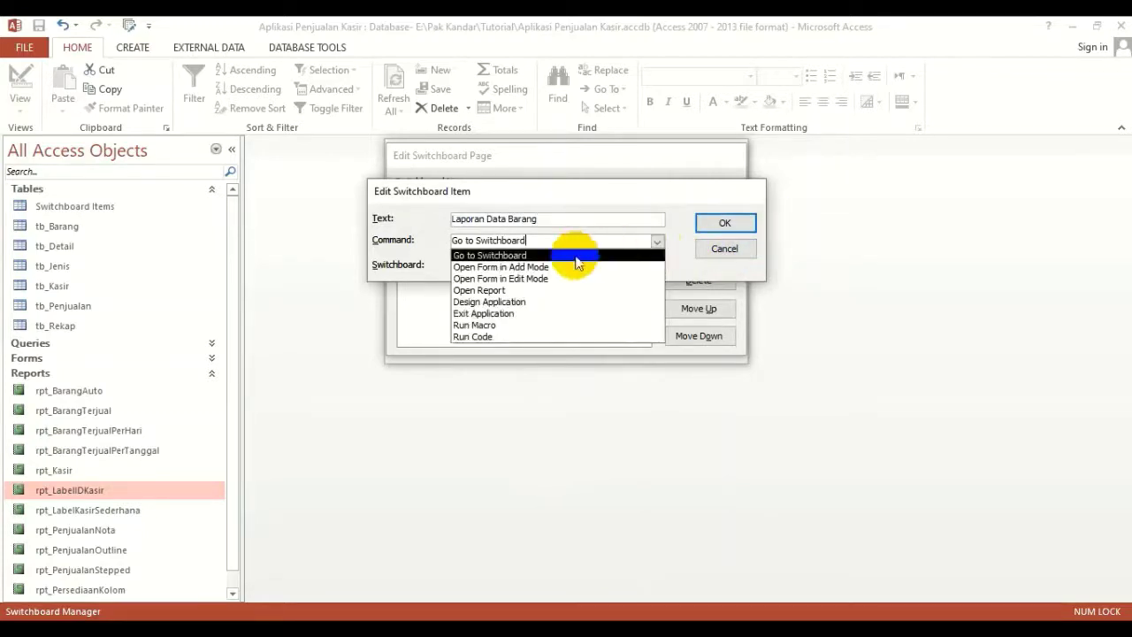
{"action": "left_click", "coordinate": [499, 290]}
{"action": "left_click", "coordinate": [657, 265]}
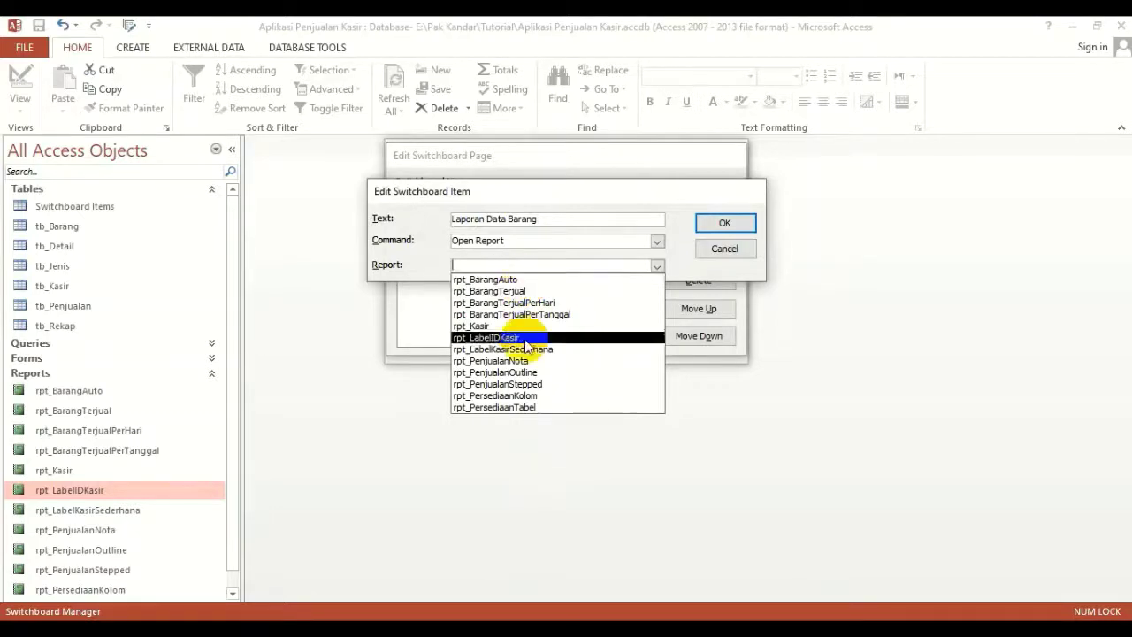
{"action": "left_click", "coordinate": [526, 281]}
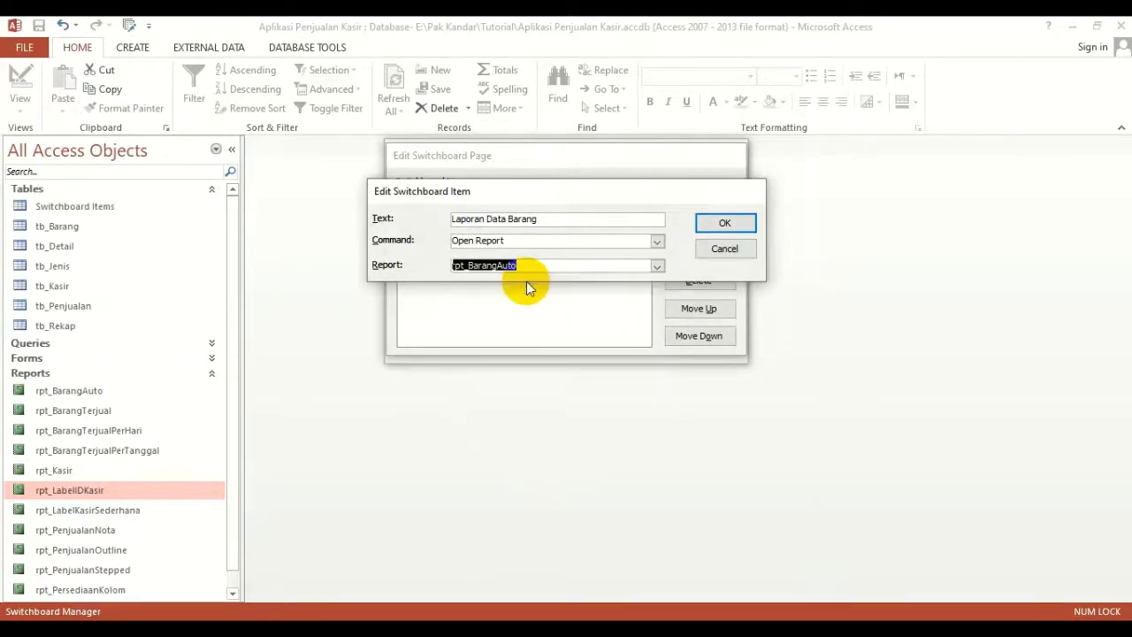
{"action": "left_click", "coordinate": [727, 224]}
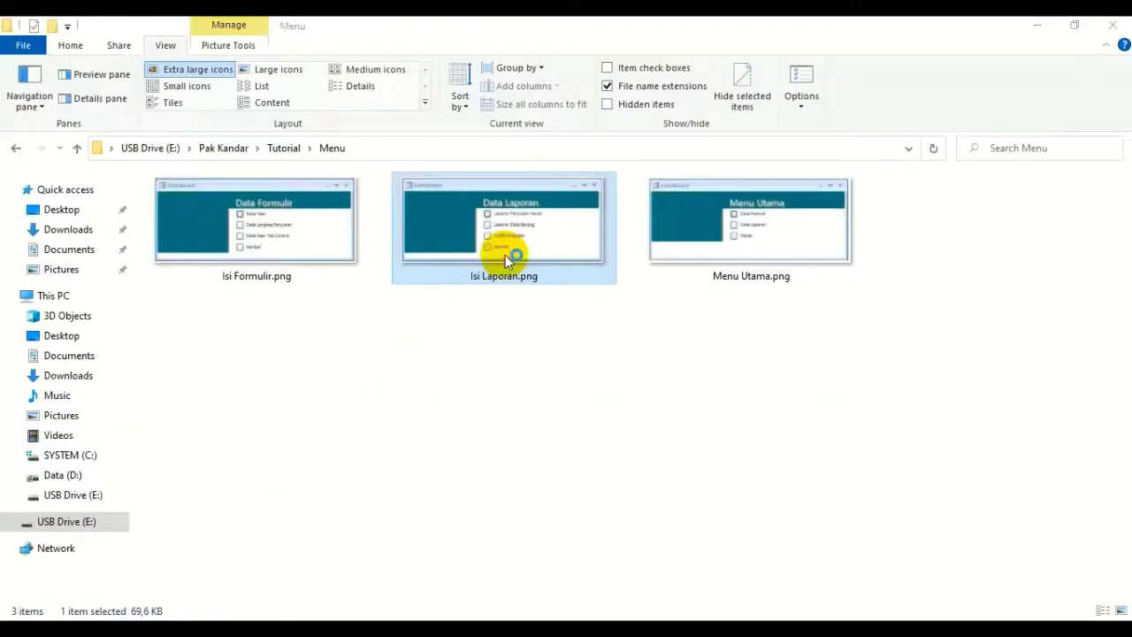
Check the remaining menu items in Isi Laporan.png from File Explorer and return to Access.
{"action": "double_click", "coordinate": [505, 256]}
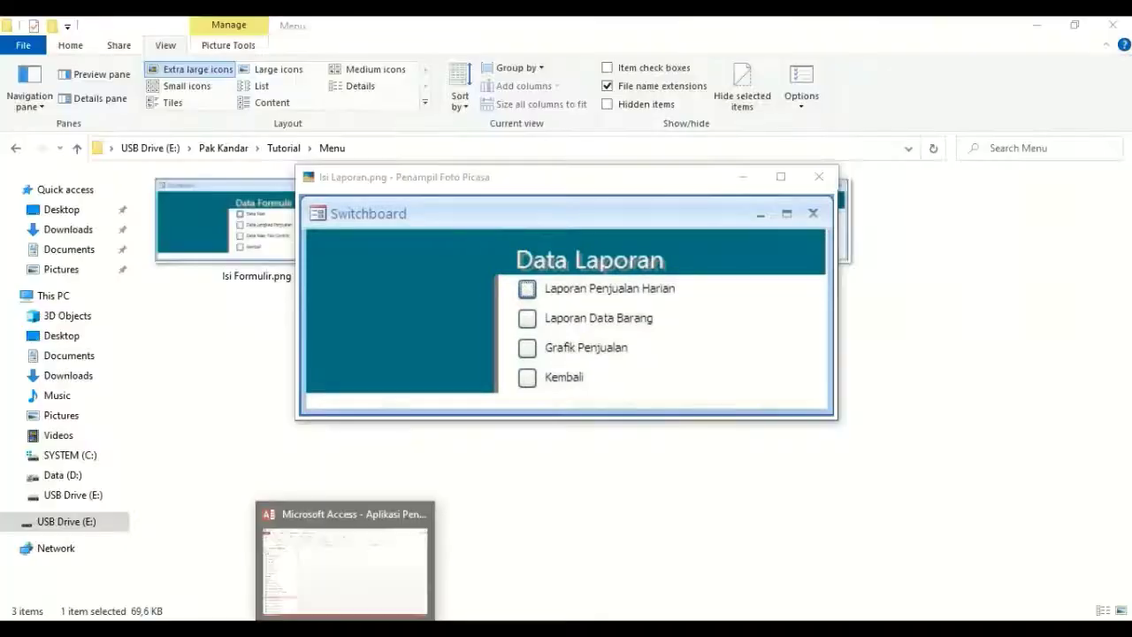
{"action": "left_click", "coordinate": [345, 544]}
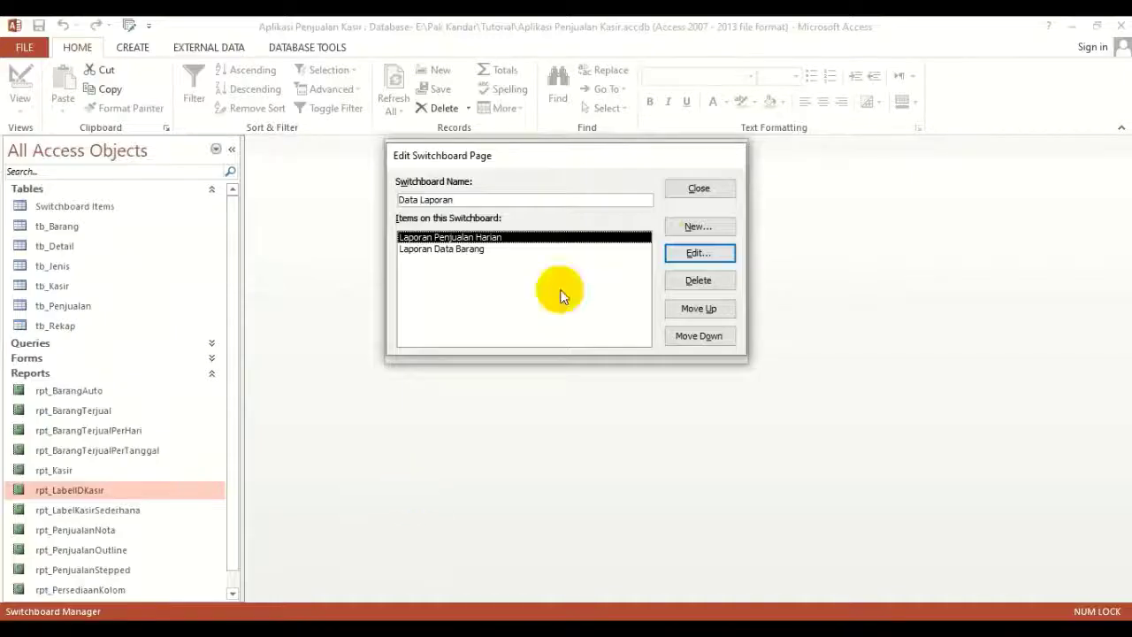
{"action": "left_click", "coordinate": [686, 229]}
{"action": "type", "text": "Grafi"}
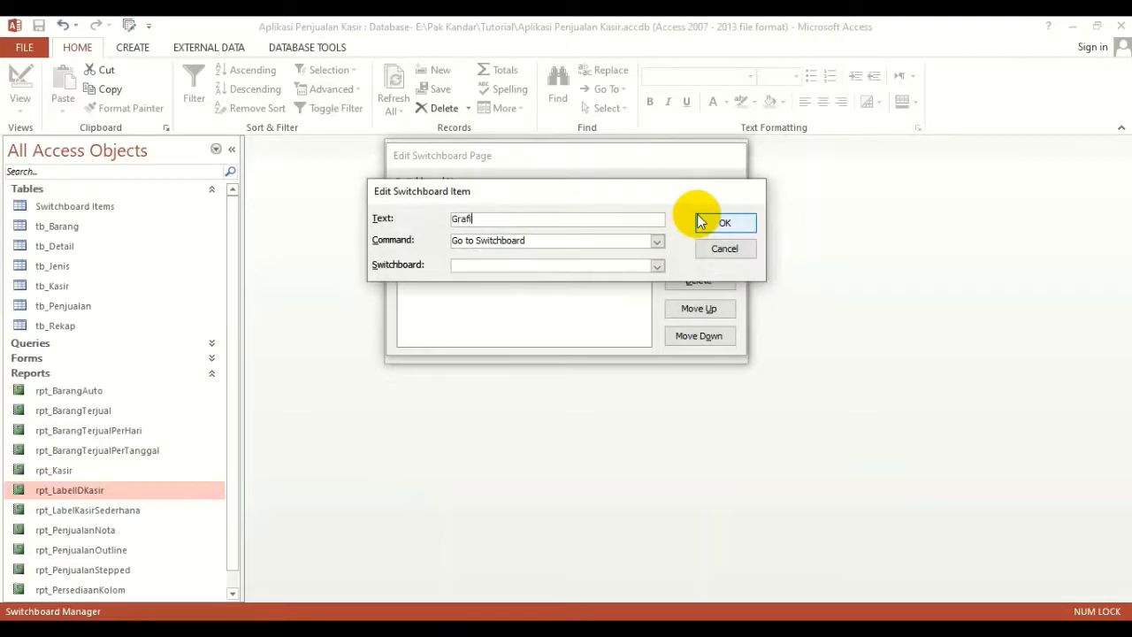
{"action": "type", "text": "k Penjualan"}
{"action": "left_click", "coordinate": [655, 241]}
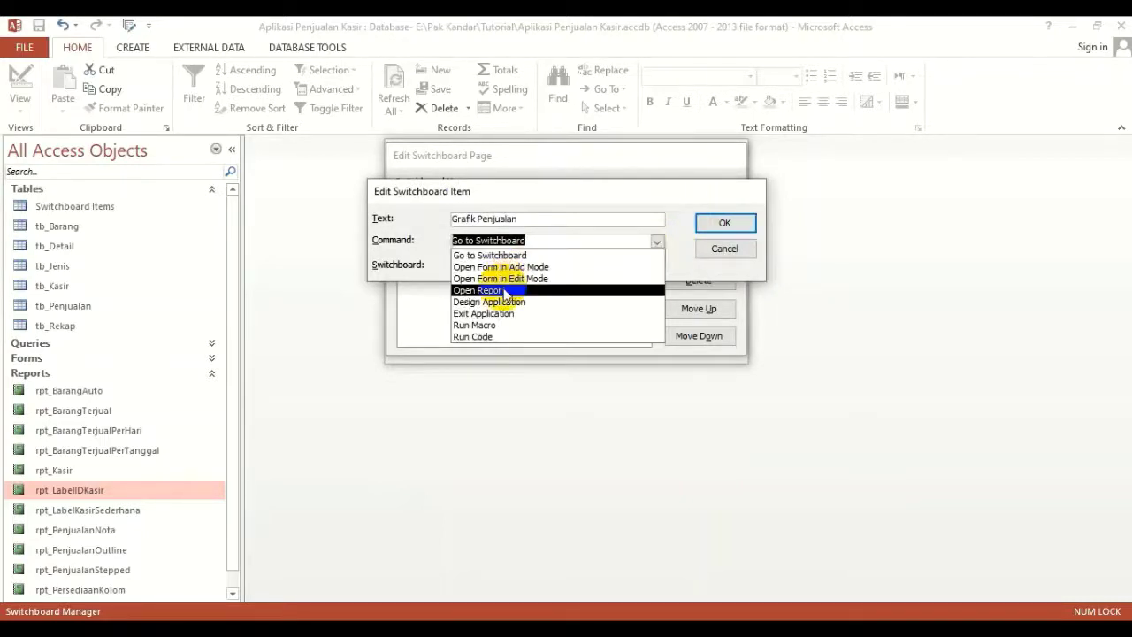
{"action": "left_click", "coordinate": [506, 291]}
{"action": "left_click", "coordinate": [657, 266]}
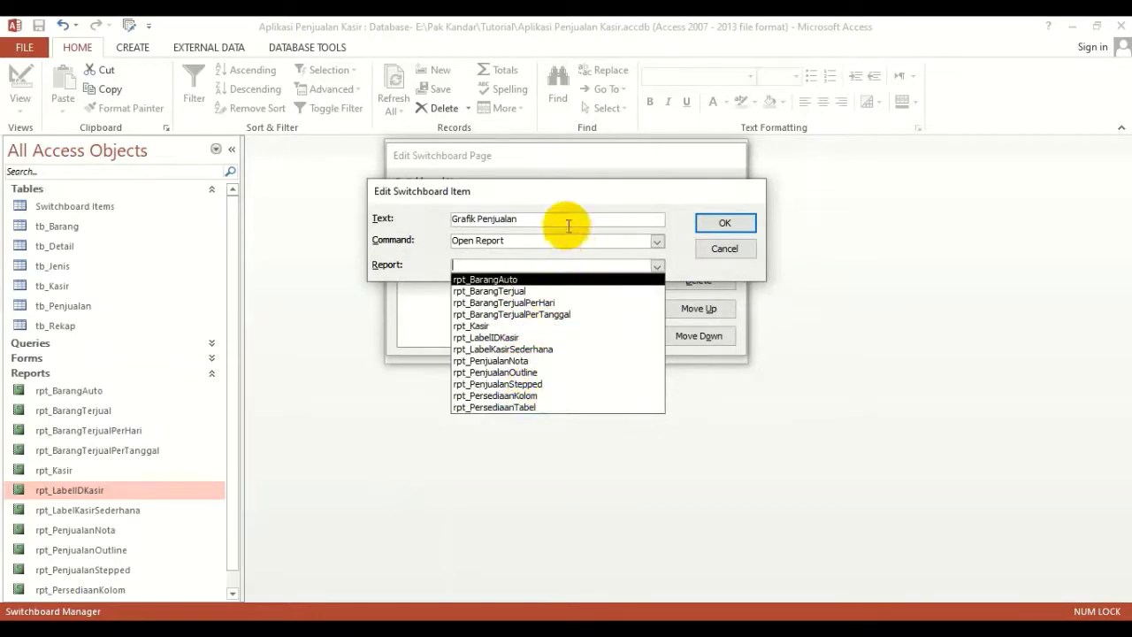
{"action": "left_click", "coordinate": [724, 248]}
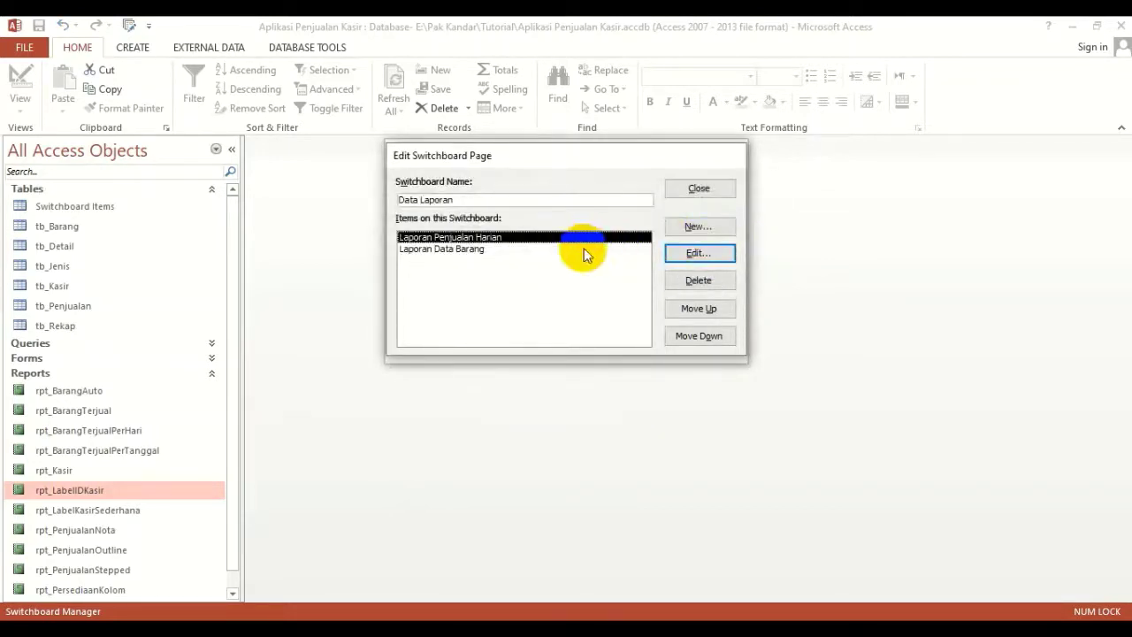
Add a Laporan Penjualan item to the Data Laporan page that opens the report rpt_PenjualanStepped.
{"action": "left_click", "coordinate": [703, 226]}
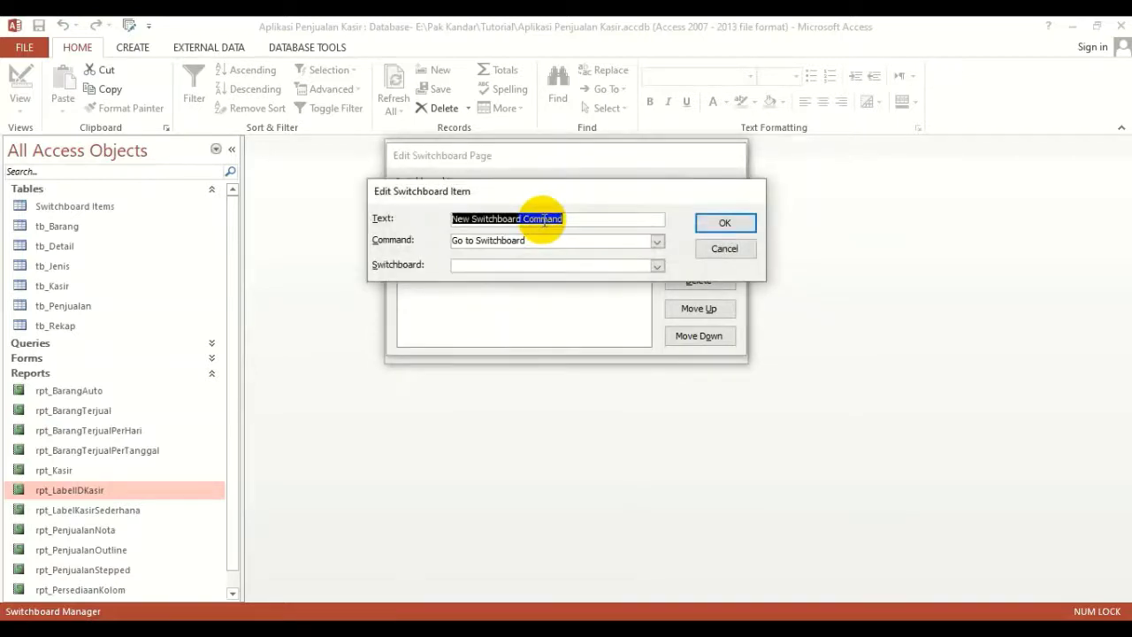
{"action": "type", "text": "La"}
{"action": "key", "text": "Caps_Lock"}
{"action": "type", "text": "P"}
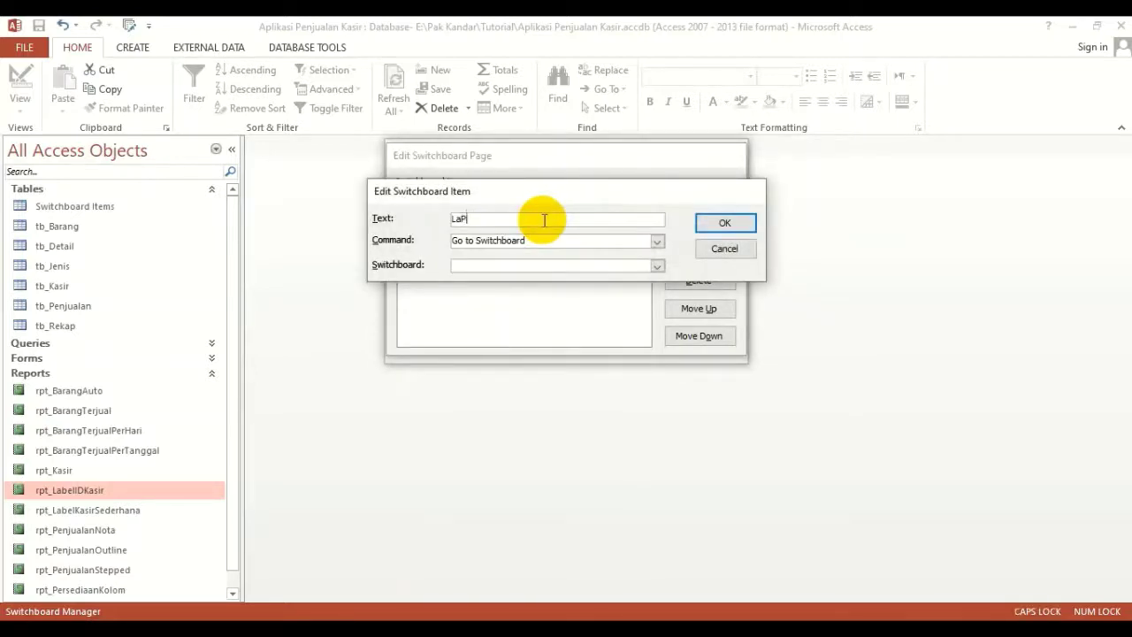
{"action": "key", "text": "BackSpace"}
{"action": "key", "text": "Caps_Lock"}
{"action": "type", "text": "poran Penjualan"}
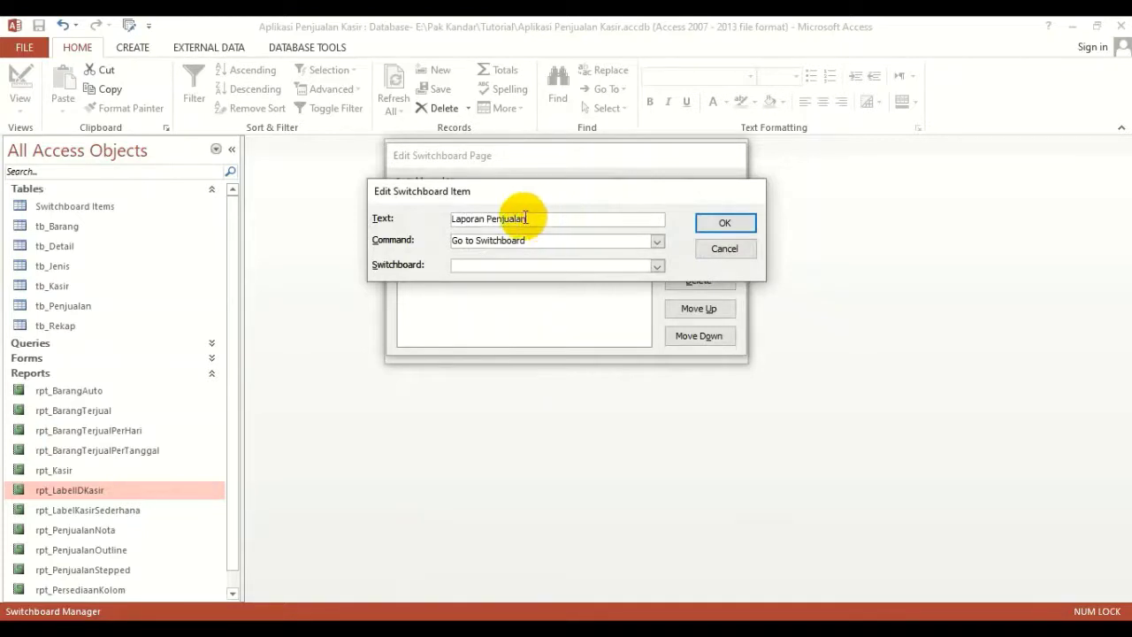
{"action": "left_click", "coordinate": [664, 243]}
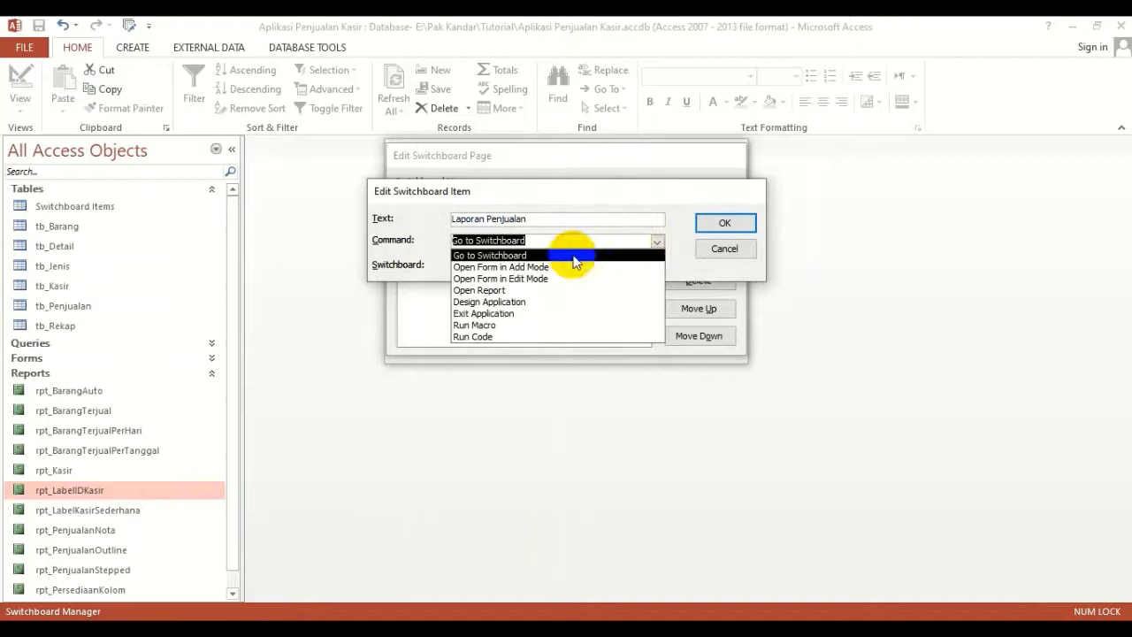
{"action": "left_click", "coordinate": [487, 292]}
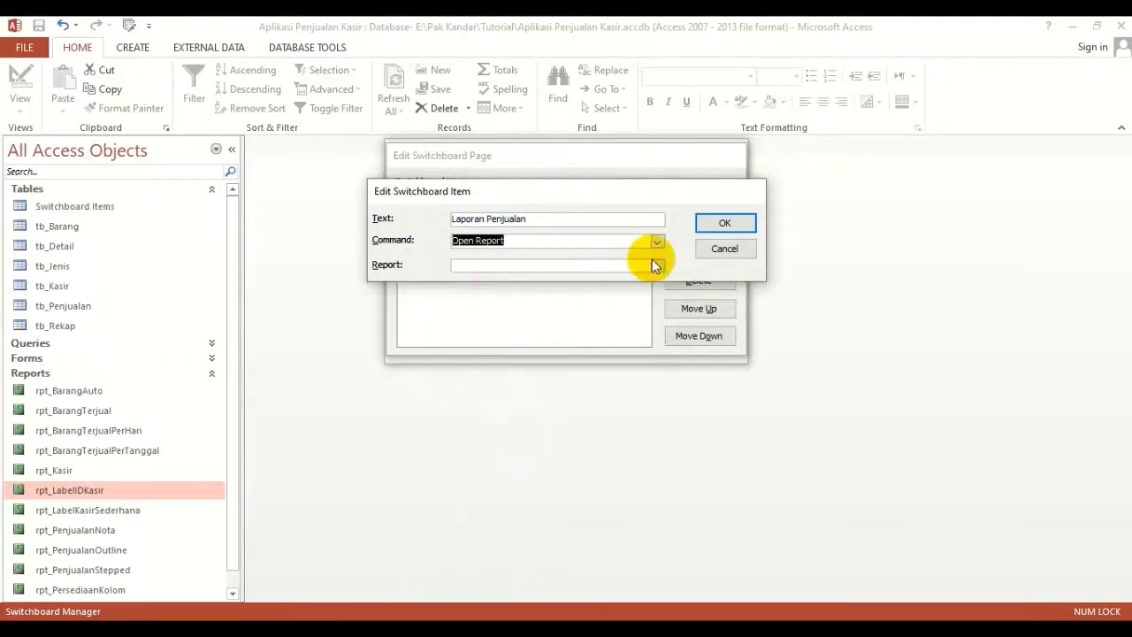
{"action": "left_click", "coordinate": [657, 266]}
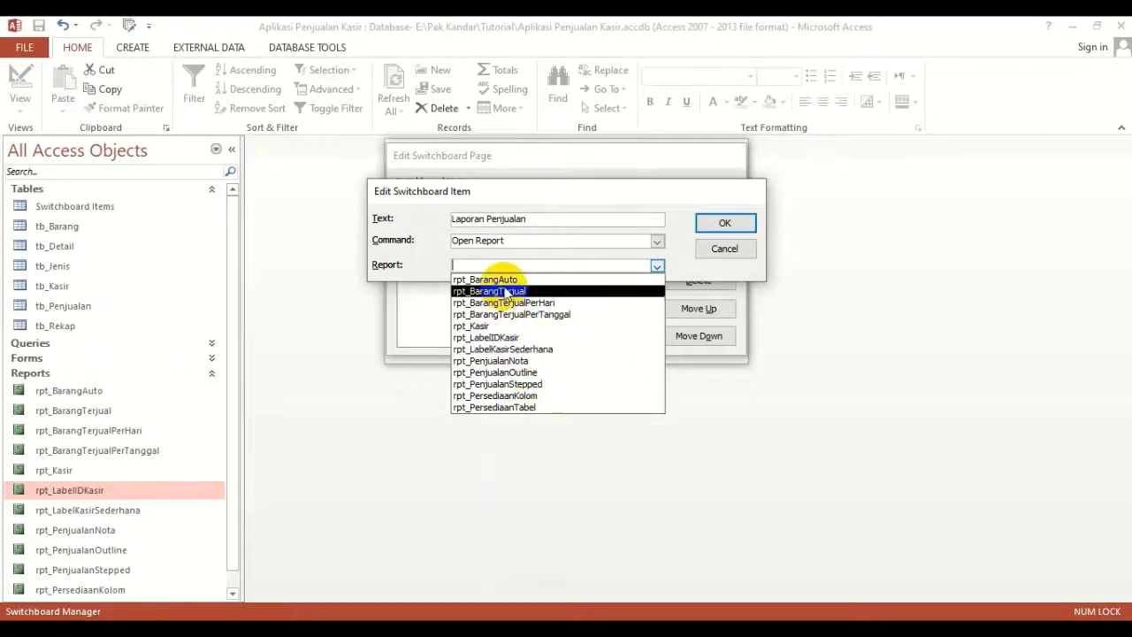
{"action": "left_click", "coordinate": [539, 386]}
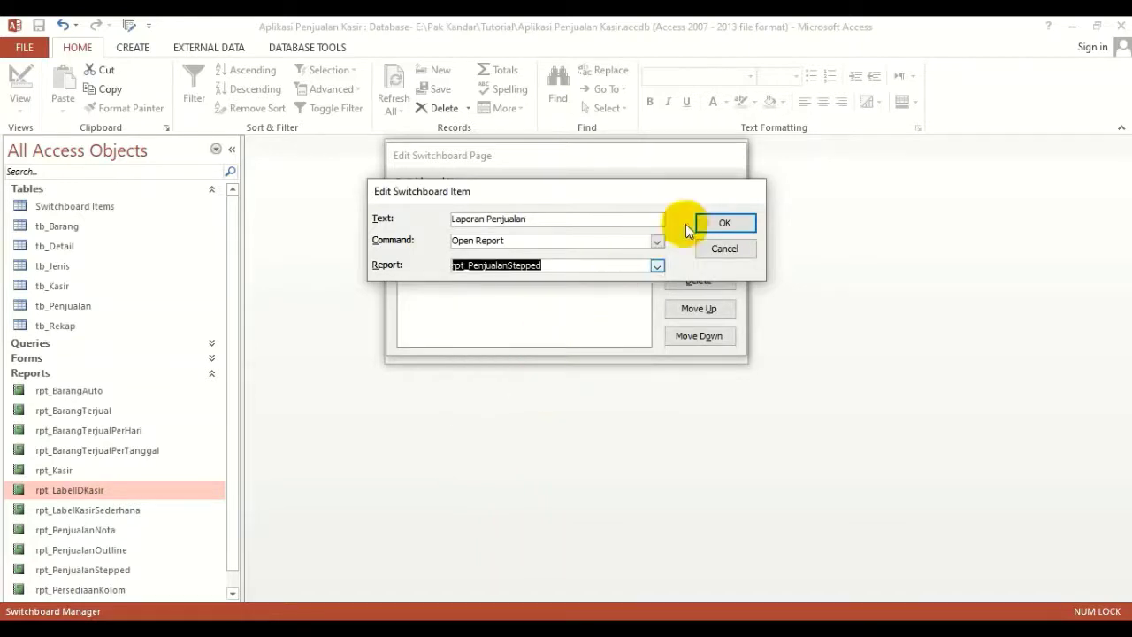
{"action": "left_click", "coordinate": [725, 225]}
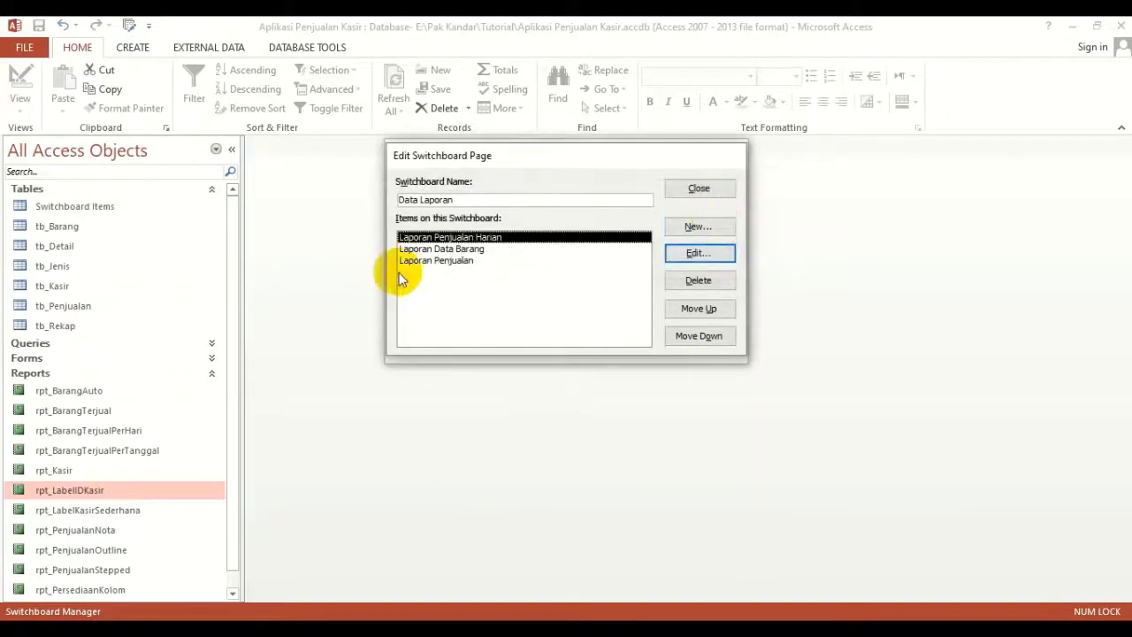
Add a Laporan Barang Terjual item to the Data Laporan page that opens the report rpt_BarangTerjual.
{"action": "left_click", "coordinate": [690, 228]}
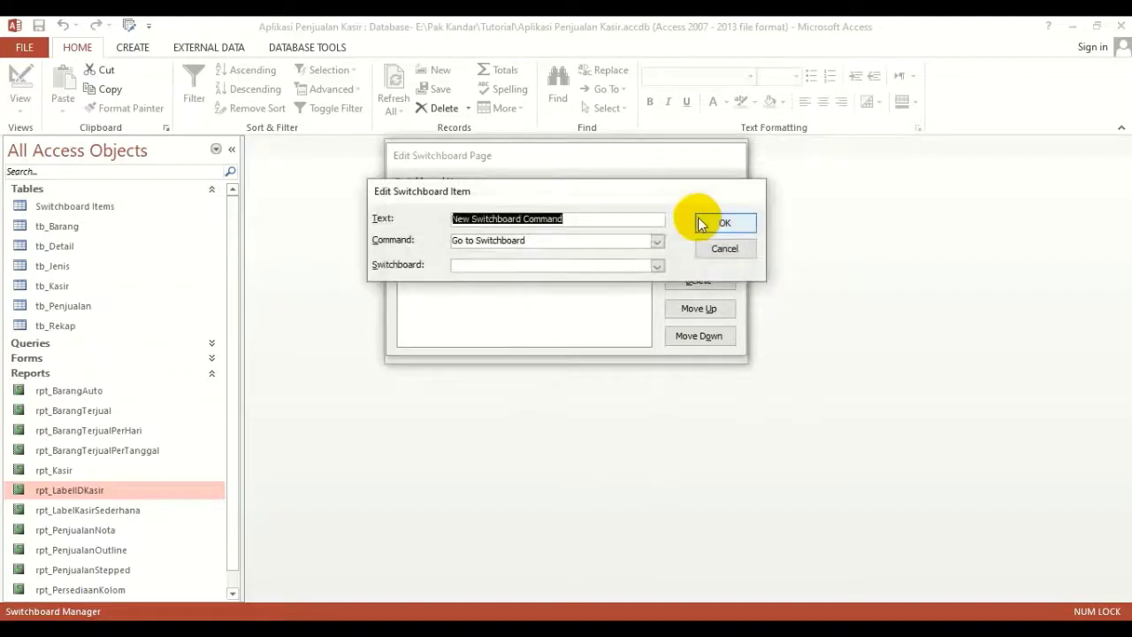
{"action": "type", "text": "Laporan Barnag"}
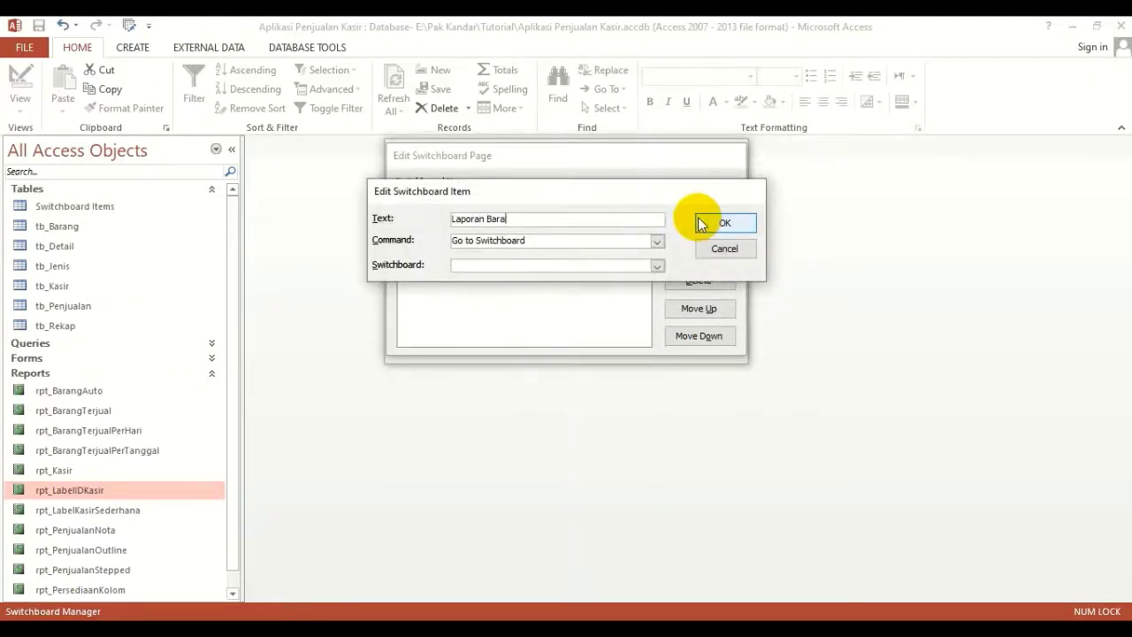
{"action": "type", "text": "ng Terjual"}
{"action": "left_click", "coordinate": [657, 241]}
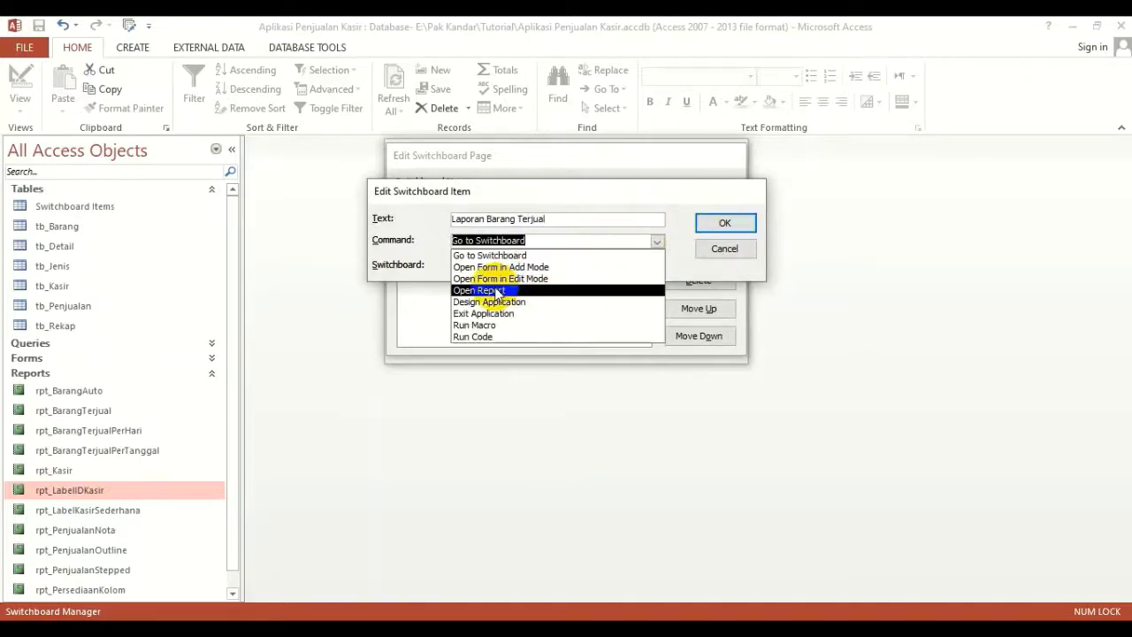
{"action": "left_click", "coordinate": [494, 290]}
{"action": "left_click", "coordinate": [654, 266]}
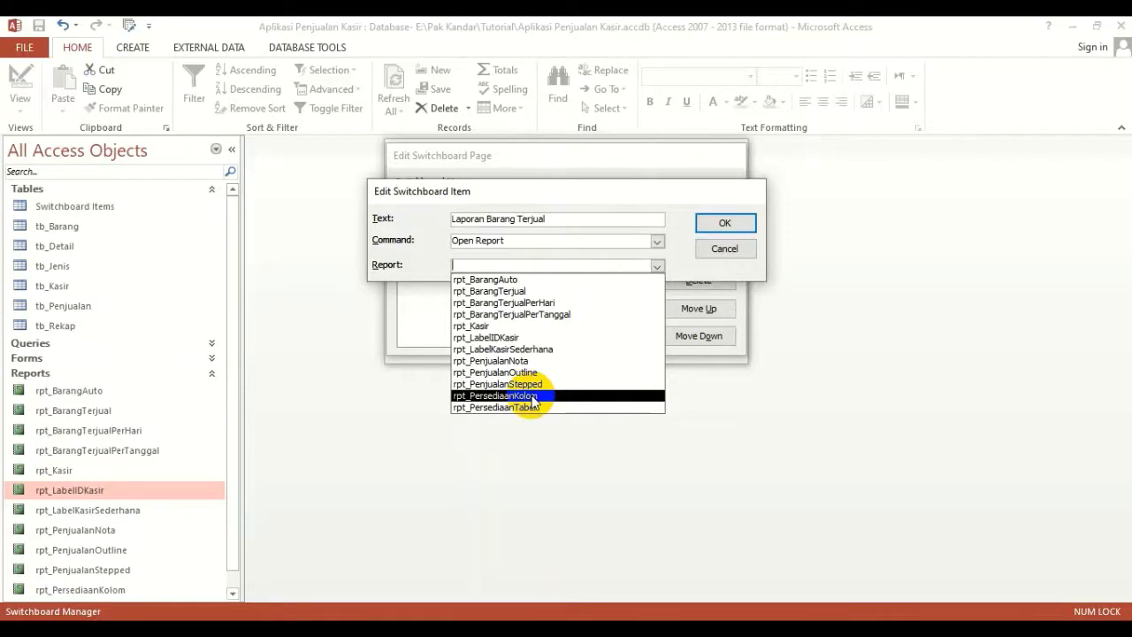
{"action": "left_click", "coordinate": [527, 291]}
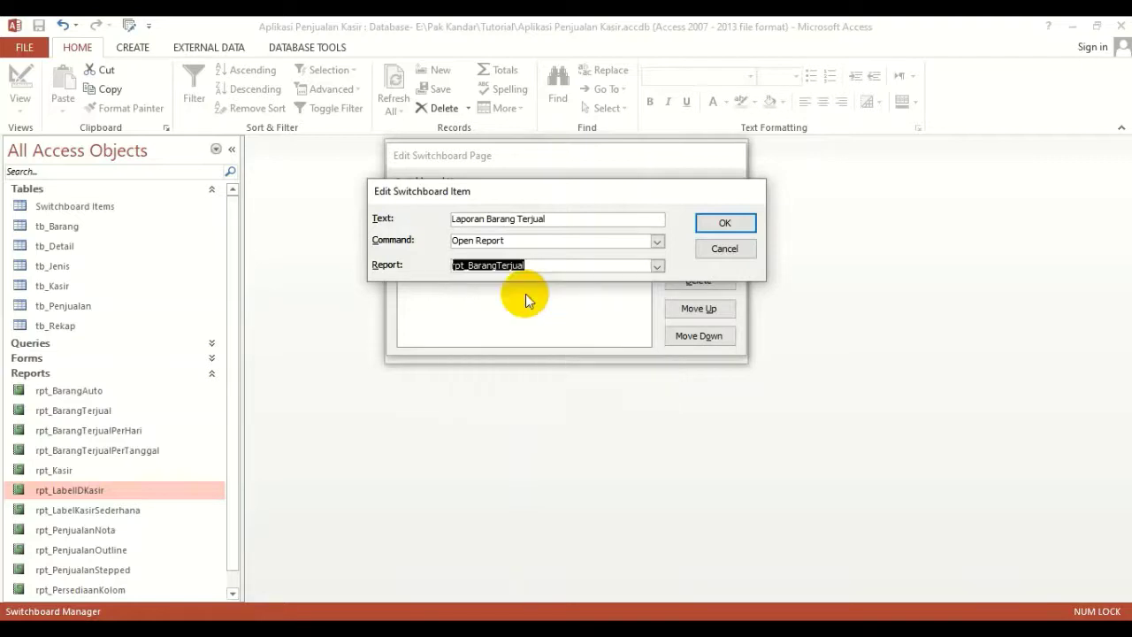
{"action": "left_click", "coordinate": [712, 221]}
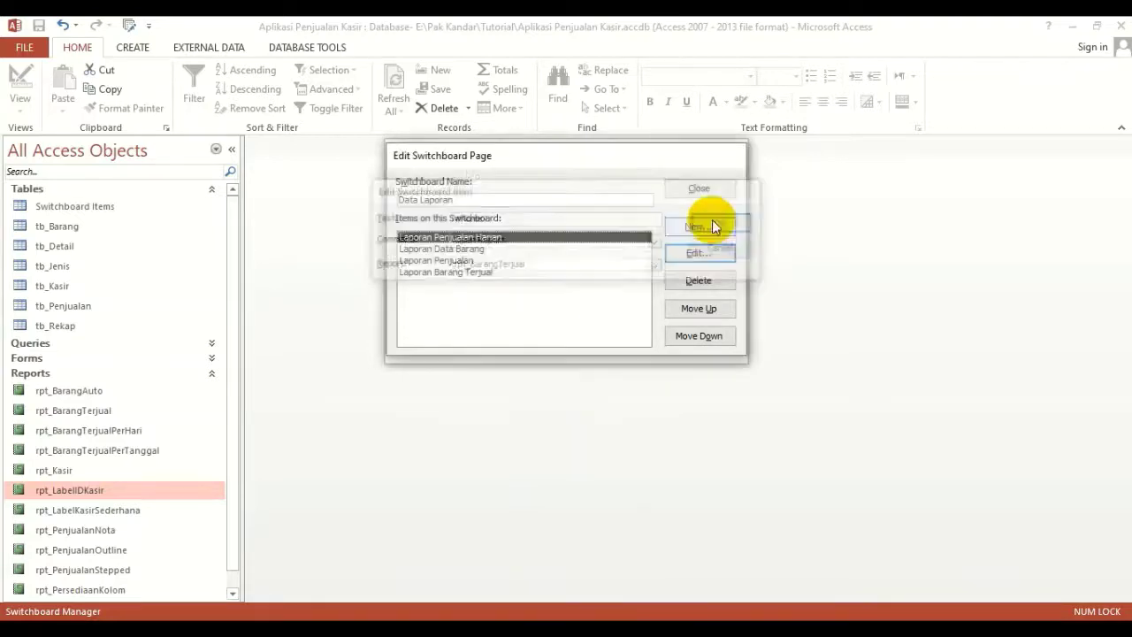
Add a Kembali ke Menu Utama item to the Data Laporan page that goes to the Menu Utama switchboard, and close the Switchboard Manager.
{"action": "left_click", "coordinate": [684, 228]}
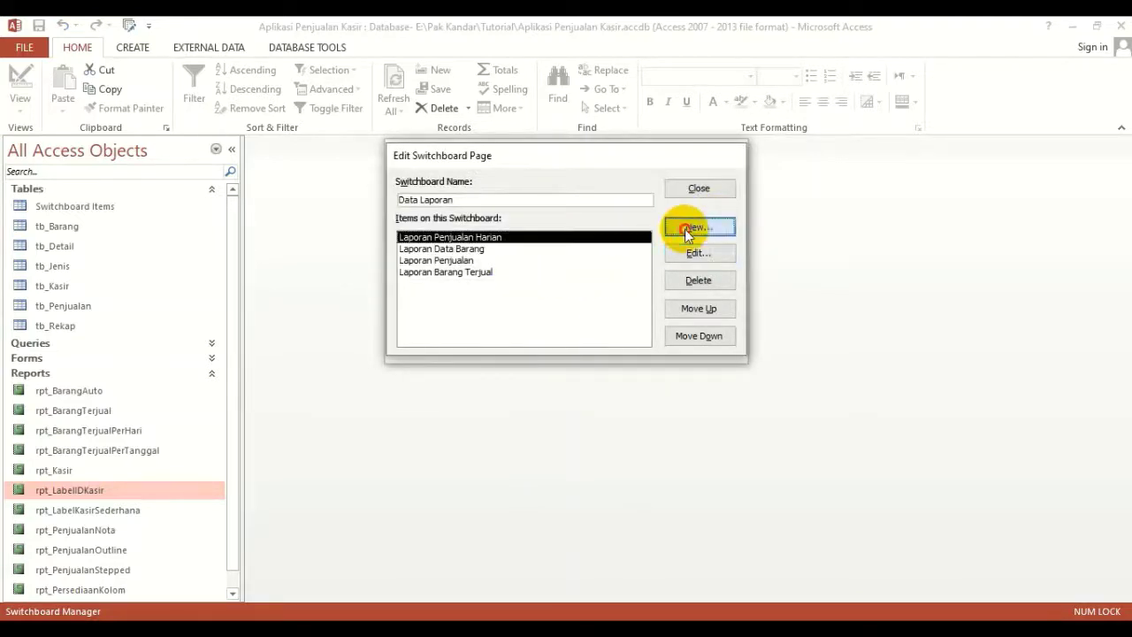
{"action": "type", "text": "Kem"}
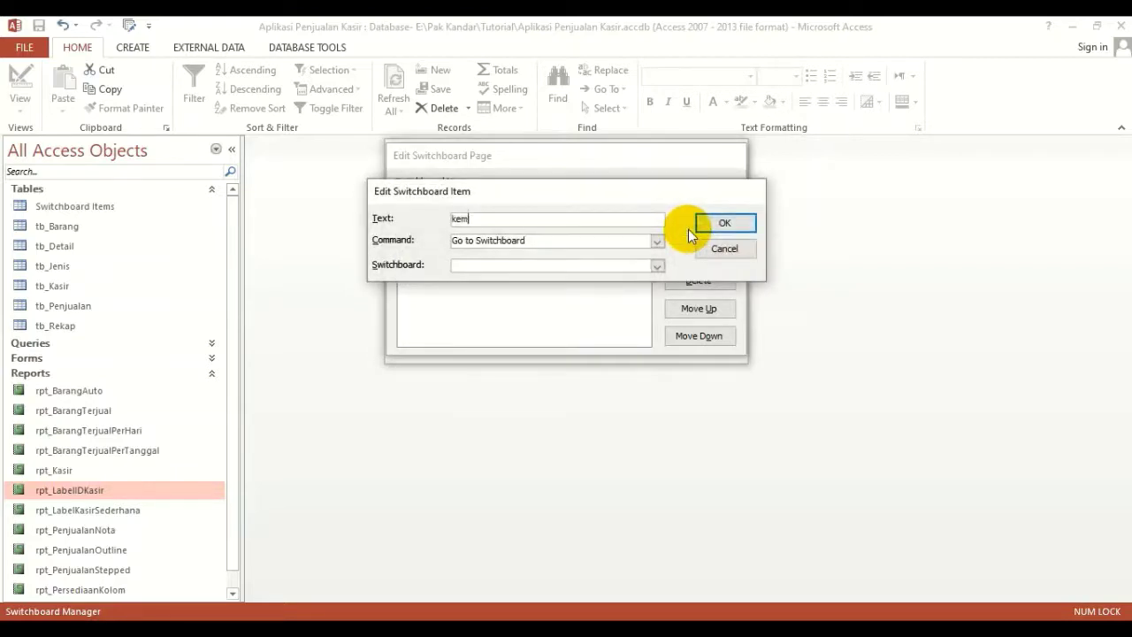
{"action": "key", "text": "BackSpace"}
{"action": "key", "text": "BackSpace"}
{"action": "key", "text": "BackSpace"}
{"action": "type", "text": "Kembali ke Menu Utama"}
{"action": "left_click", "coordinate": [656, 266]}
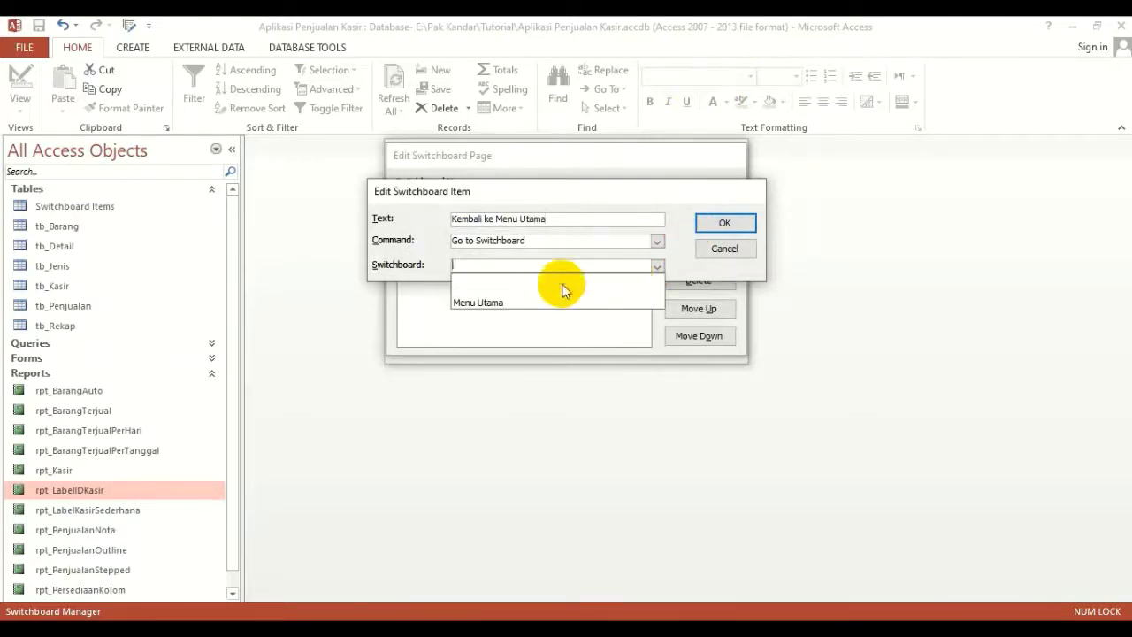
{"action": "left_click", "coordinate": [525, 304]}
{"action": "left_click", "coordinate": [711, 221]}
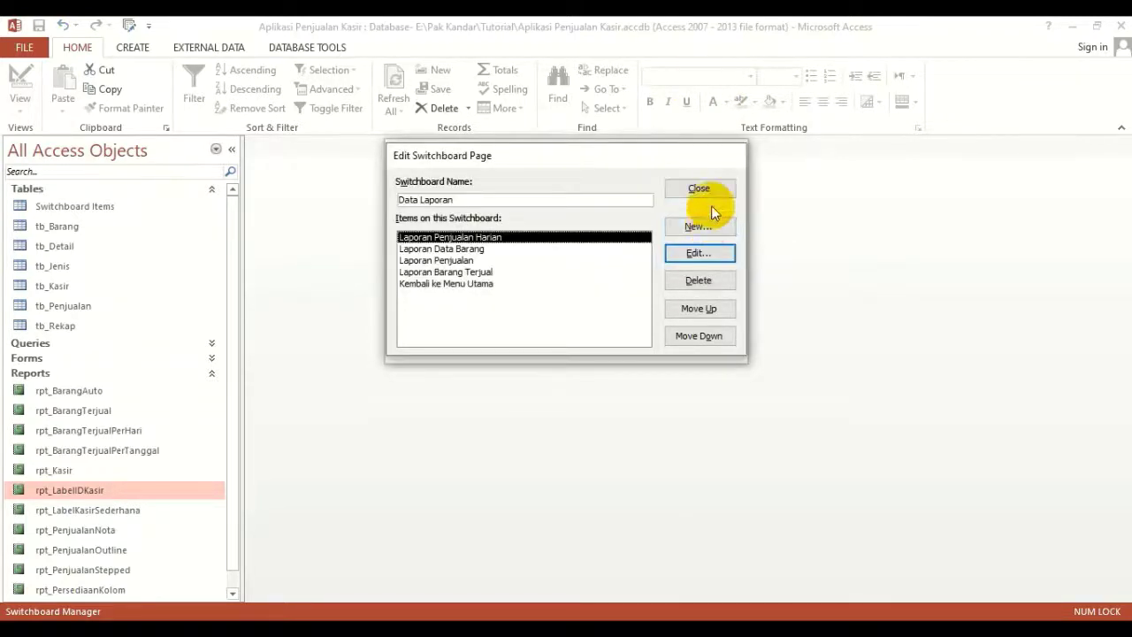
{"action": "left_click", "coordinate": [700, 189]}
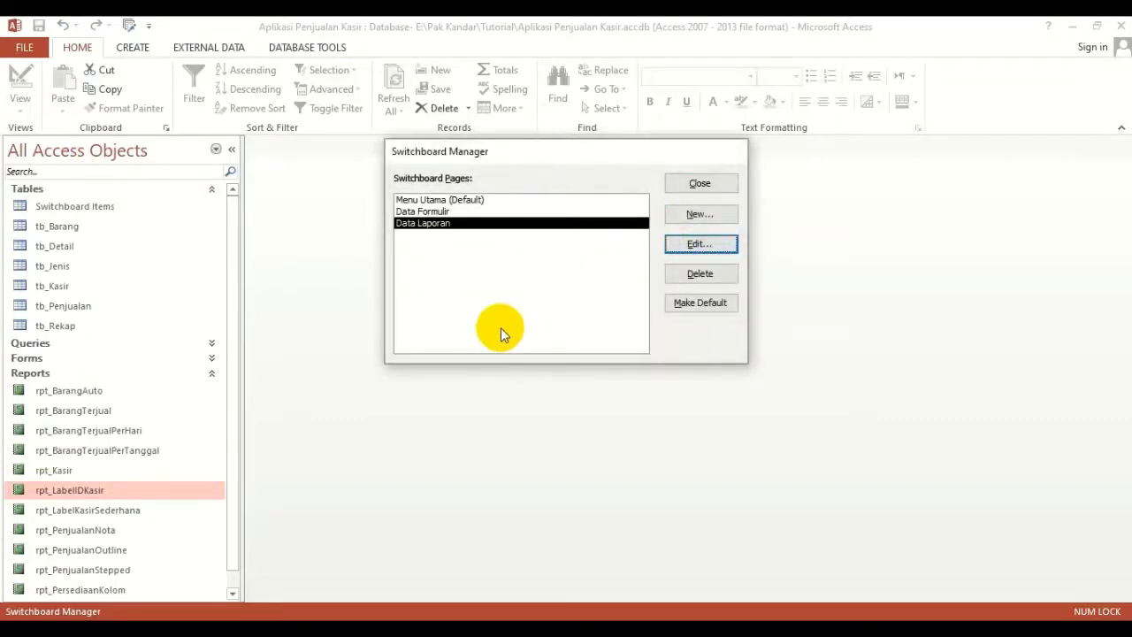
{"action": "left_click", "coordinate": [697, 181]}
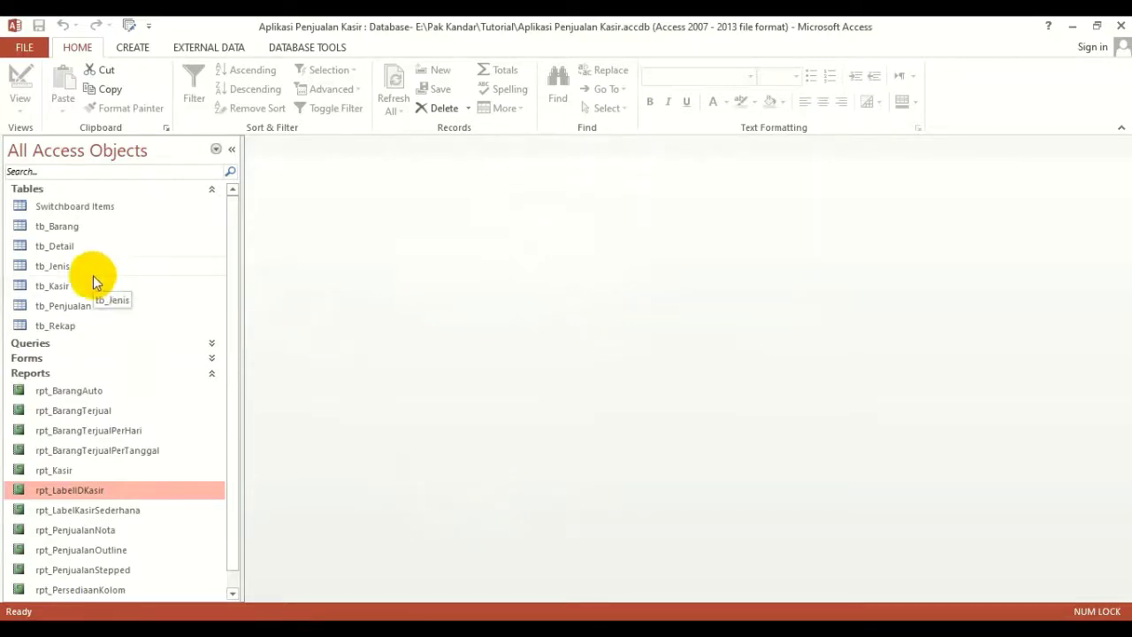
Locate the Switchboard Items table and the Switchboard form among the database objects, view the form's Menu Utama page, and close it.
{"action": "left_click", "coordinate": [39, 375]}
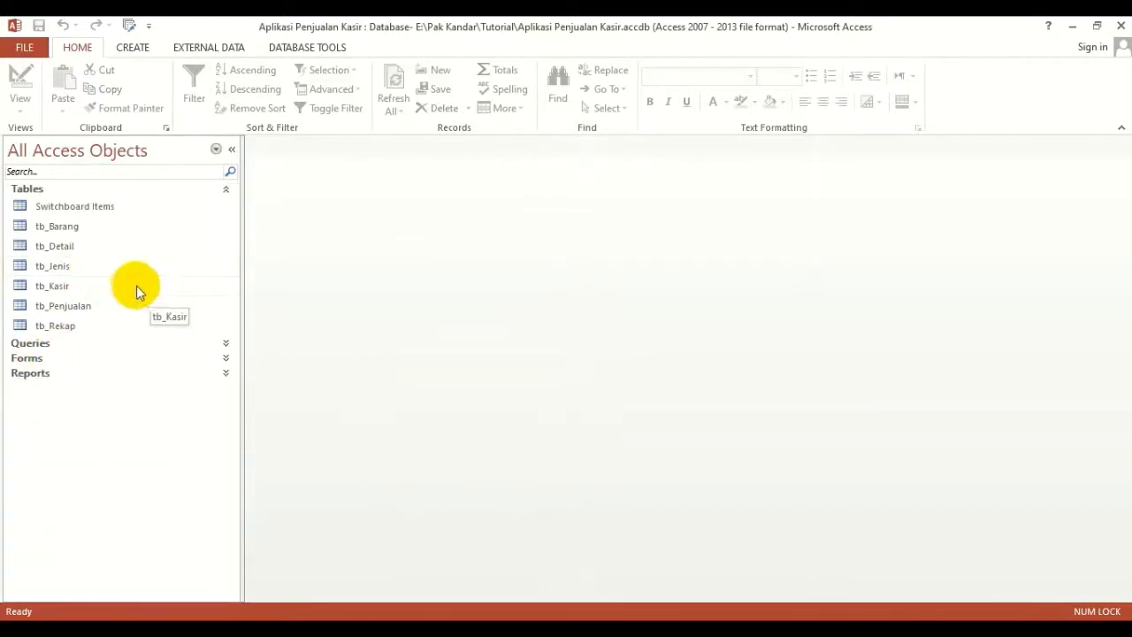
{"action": "left_click", "coordinate": [100, 205]}
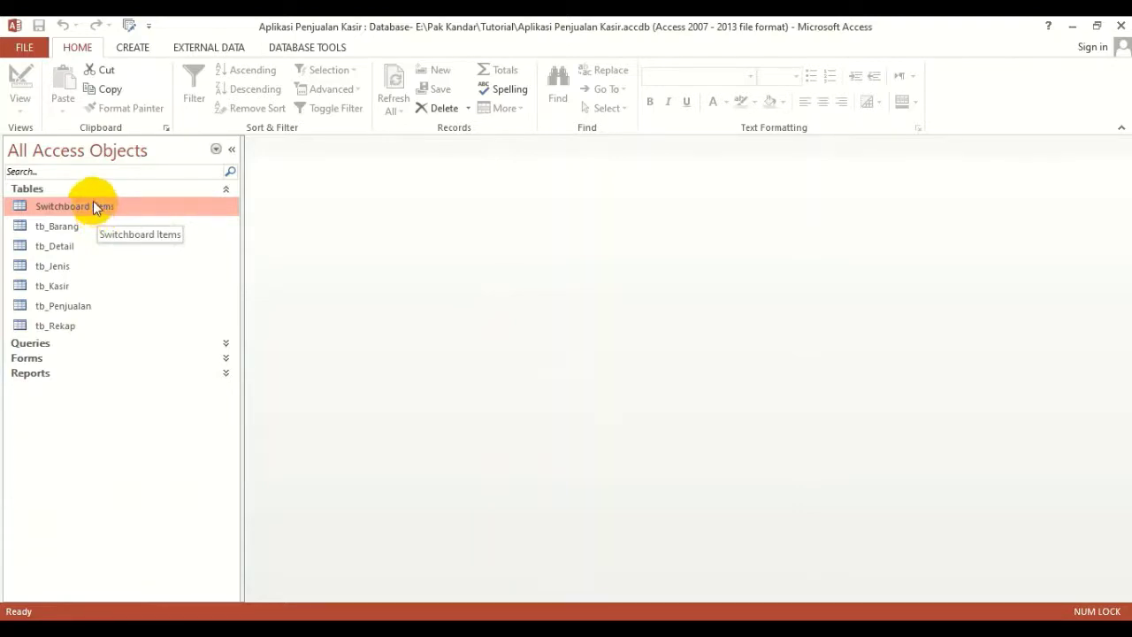
{"action": "left_click", "coordinate": [41, 359]}
{"action": "scroll", "coordinate": [80, 372], "scroll_direction": "down", "scroll_amount": 1}
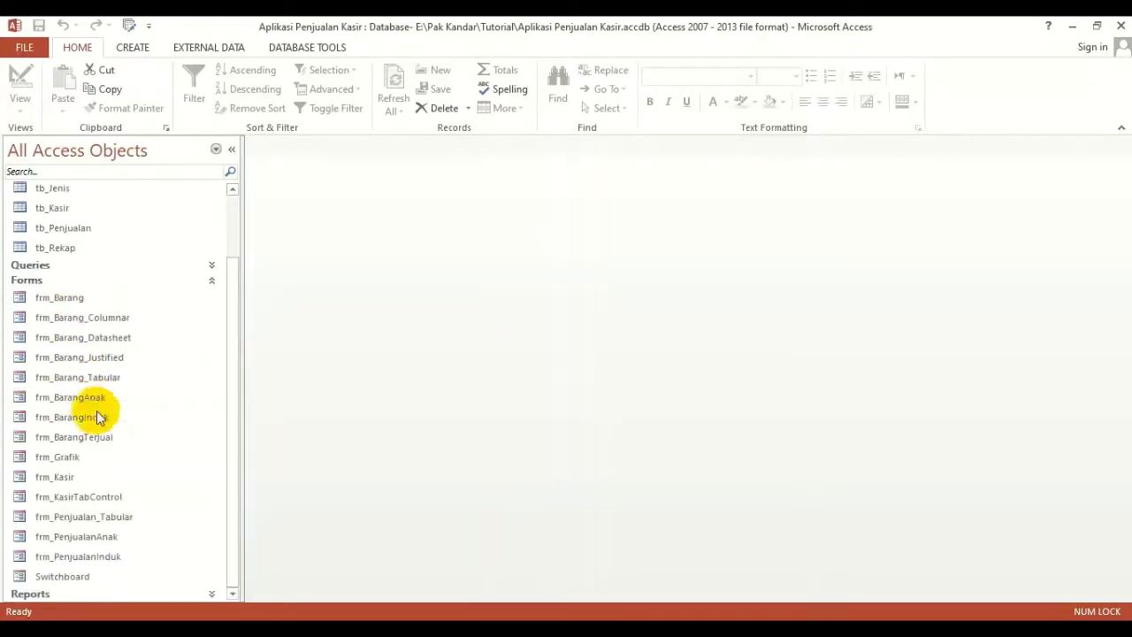
{"action": "left_click", "coordinate": [55, 577]}
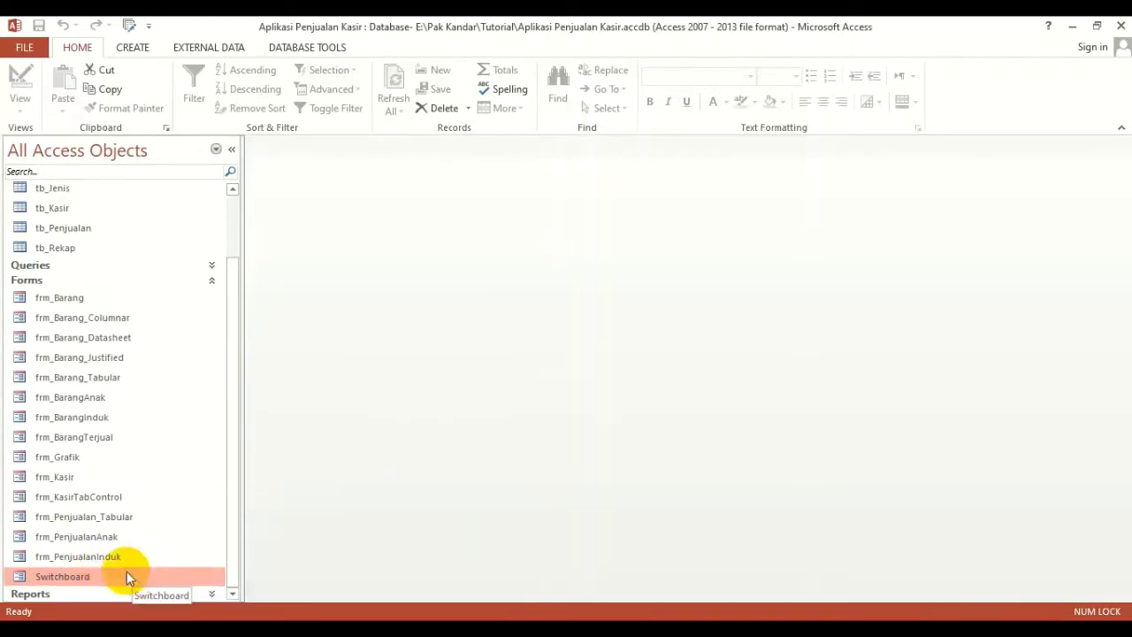
{"action": "double_click", "coordinate": [79, 579]}
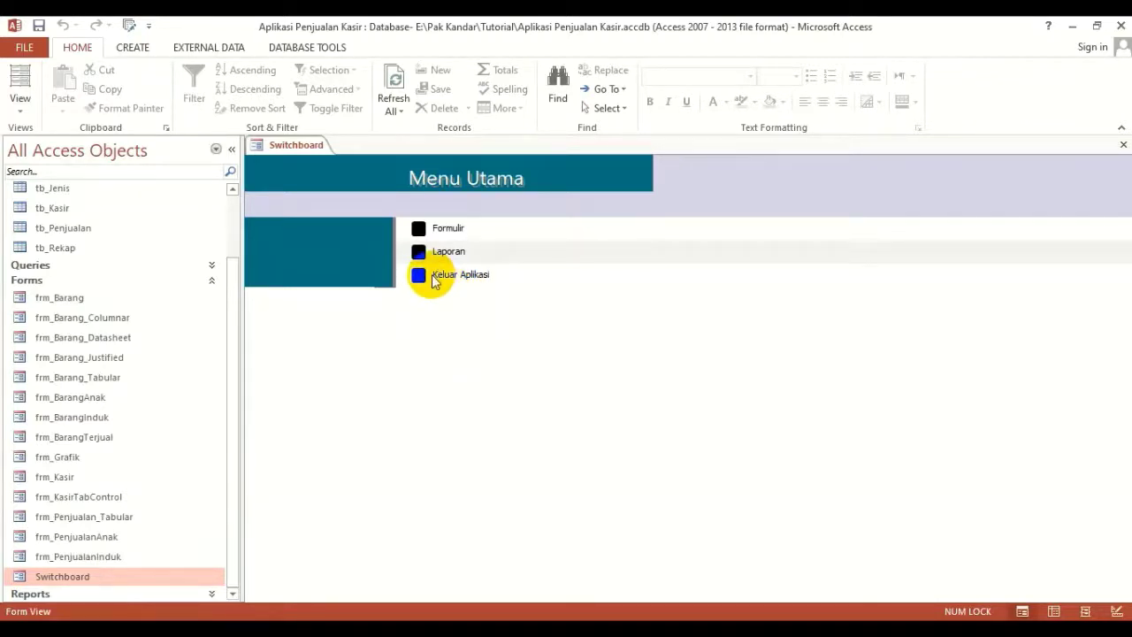
{"action": "left_click", "coordinate": [303, 356]}
{"action": "left_click", "coordinate": [1123, 144]}
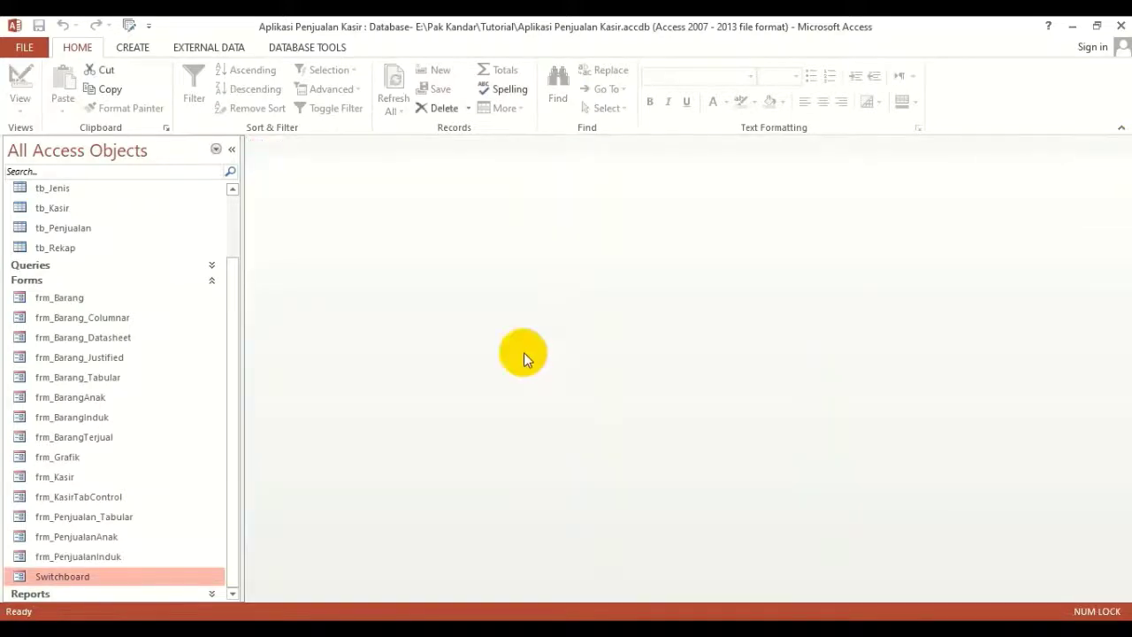
In the Switchboard form's design, set the Pop Up and Modal properties to Yes, and close the form with the changes saved.
{"action": "right_click", "coordinate": [79, 577]}
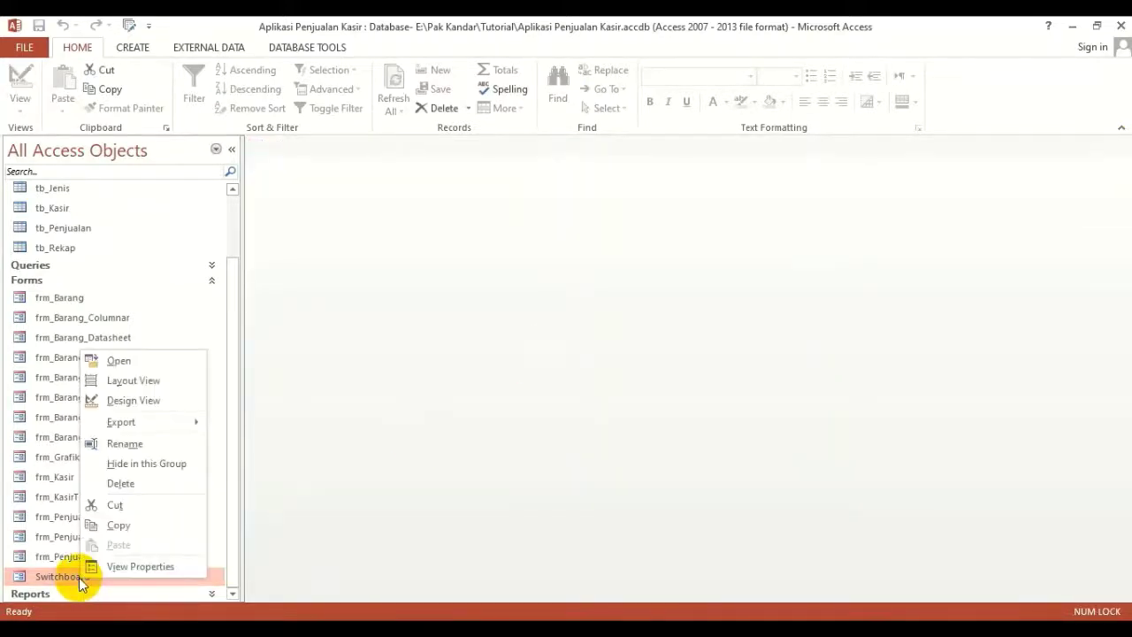
{"action": "left_click", "coordinate": [132, 400]}
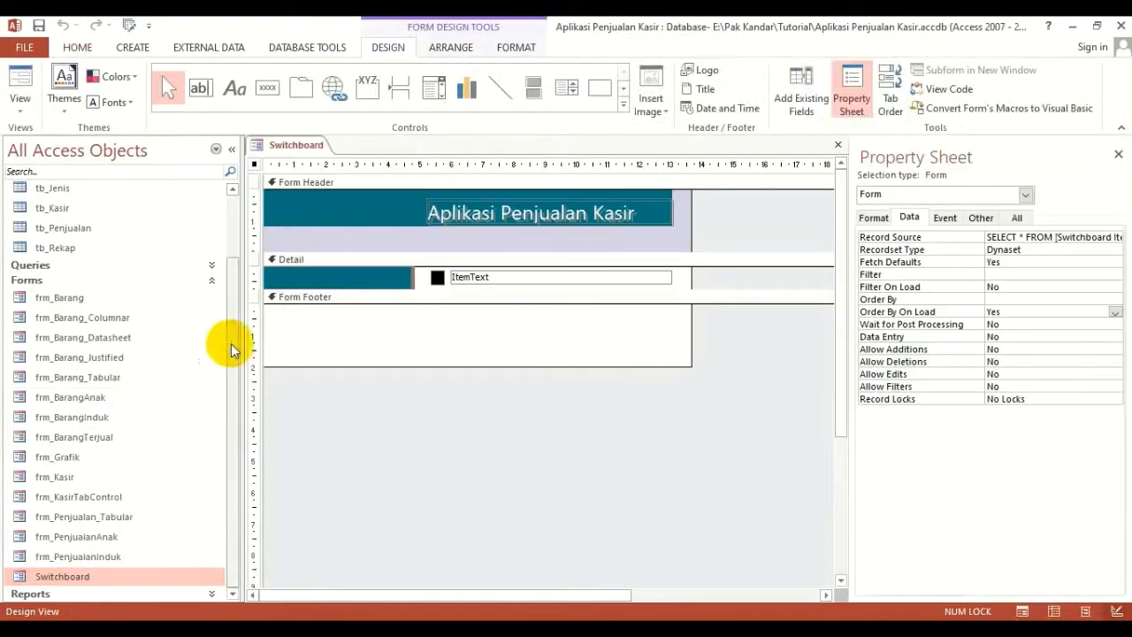
{"action": "left_click", "coordinate": [979, 218]}
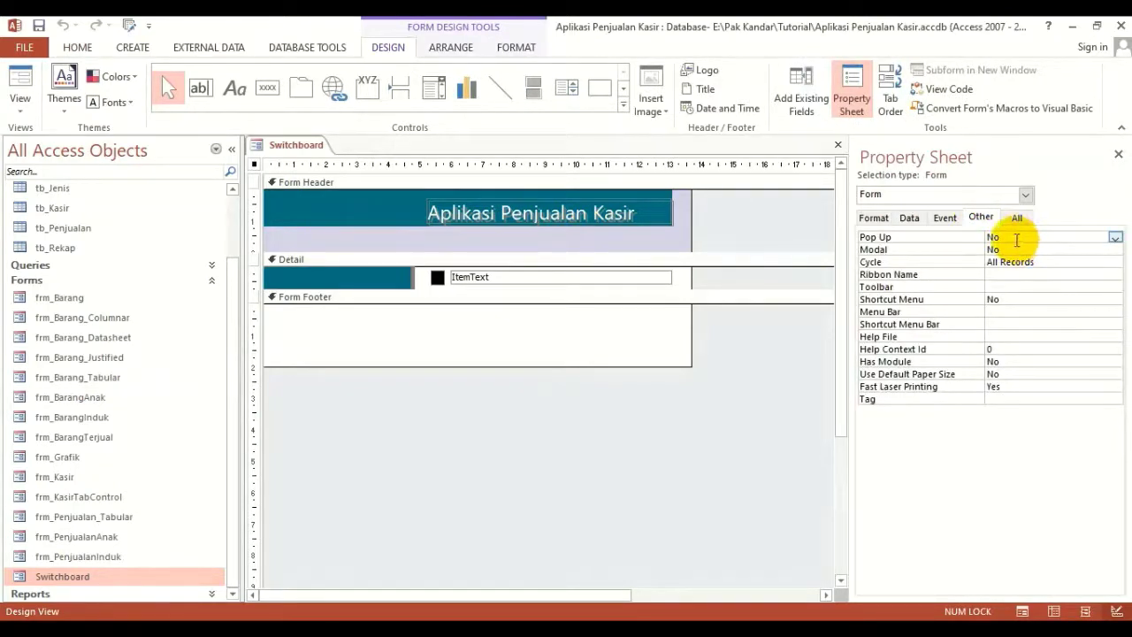
{"action": "left_click", "coordinate": [1020, 239]}
{"action": "double_click", "coordinate": [1020, 239]}
{"action": "double_click", "coordinate": [1022, 250]}
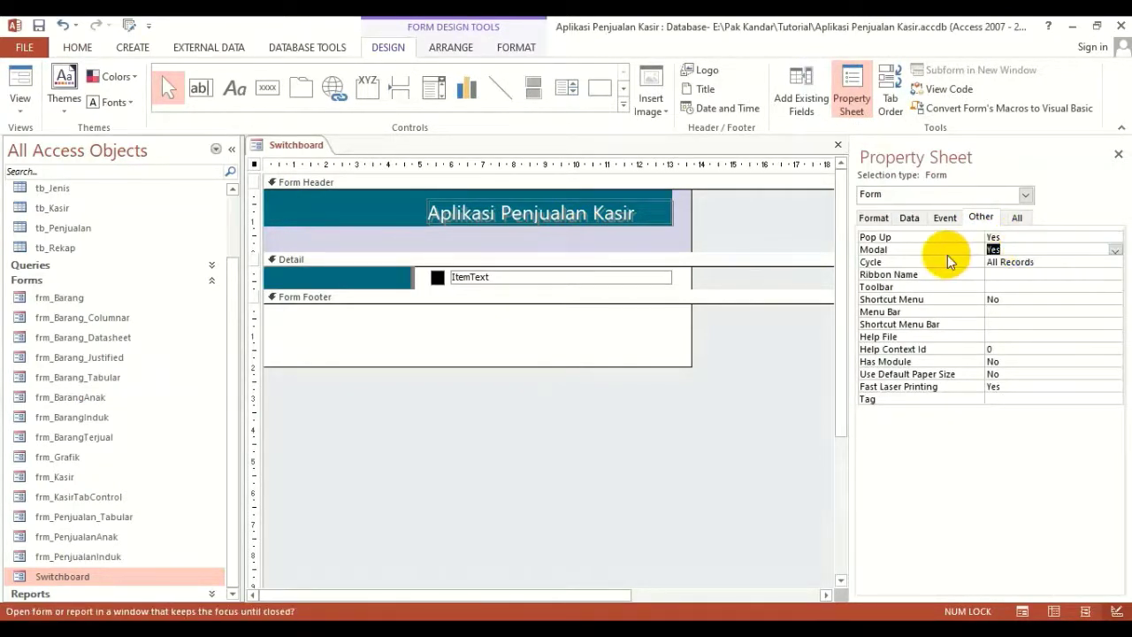
{"action": "left_click", "coordinate": [874, 218]}
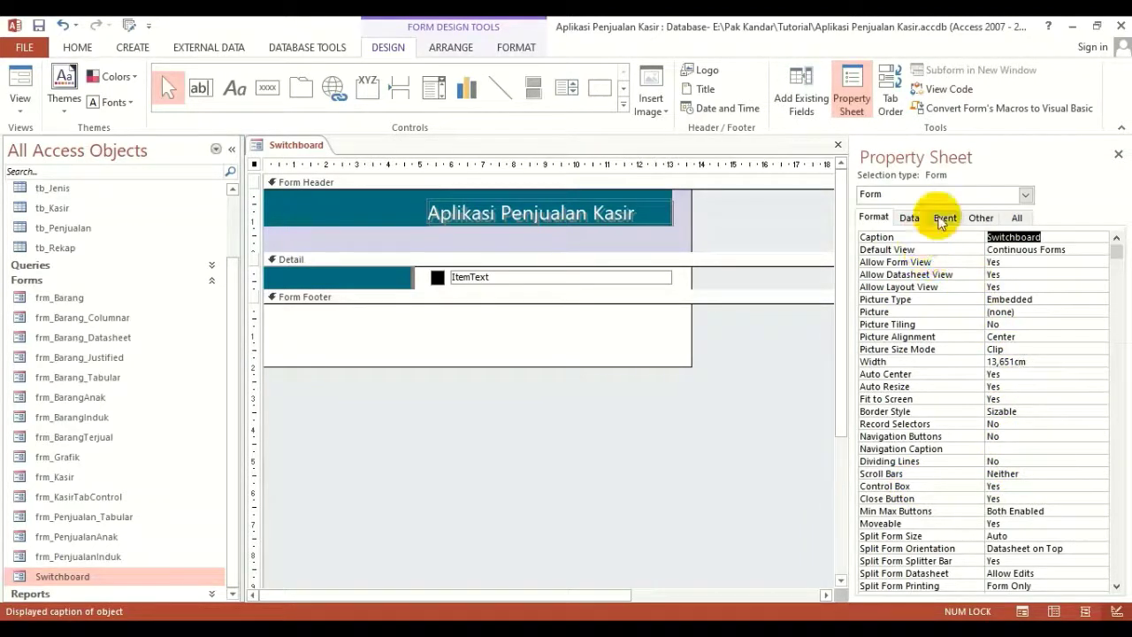
{"action": "left_click", "coordinate": [969, 218]}
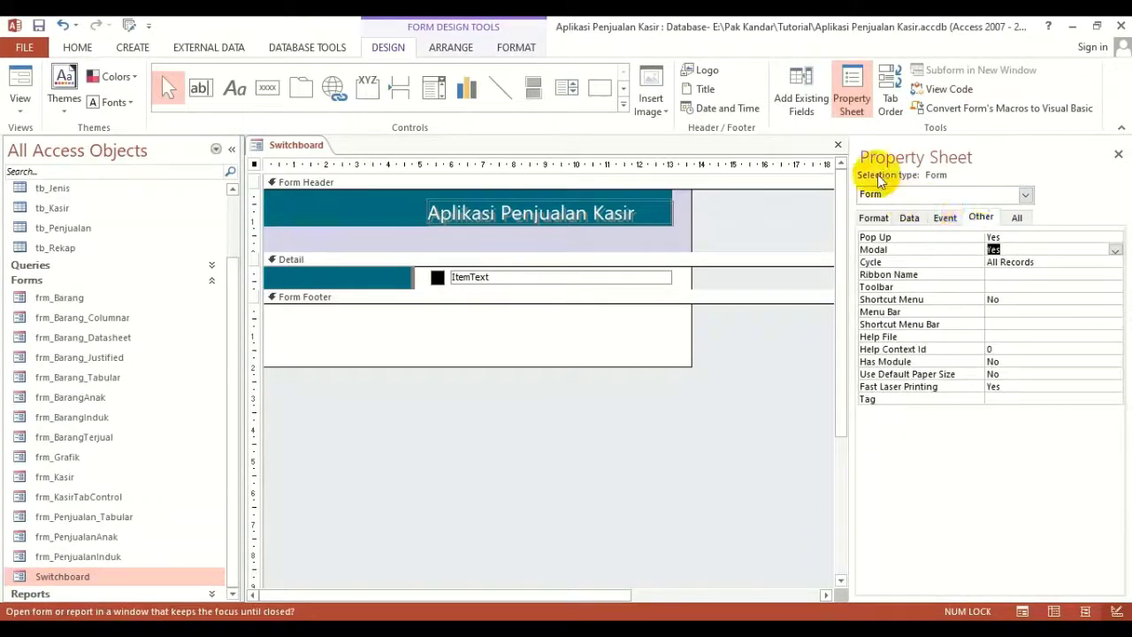
{"action": "left_click", "coordinate": [839, 144]}
{"action": "left_click", "coordinate": [507, 372]}
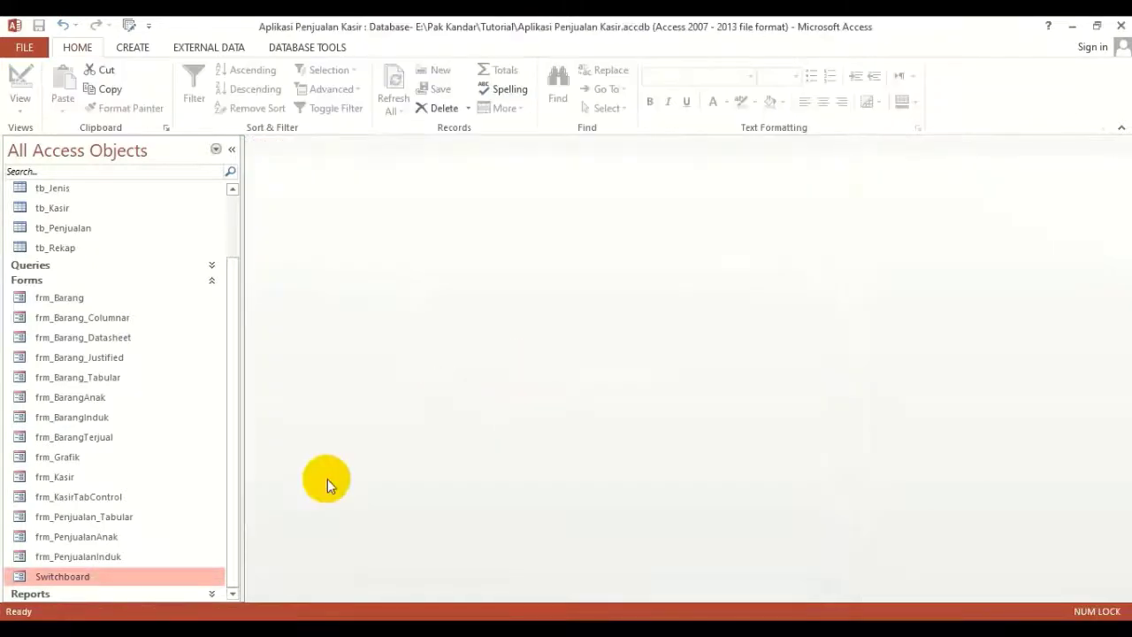
Open the Switchboard form, go to its Data Formulir page, and test the Form Kasir item, closing the form it opens.
{"action": "double_click", "coordinate": [77, 579]}
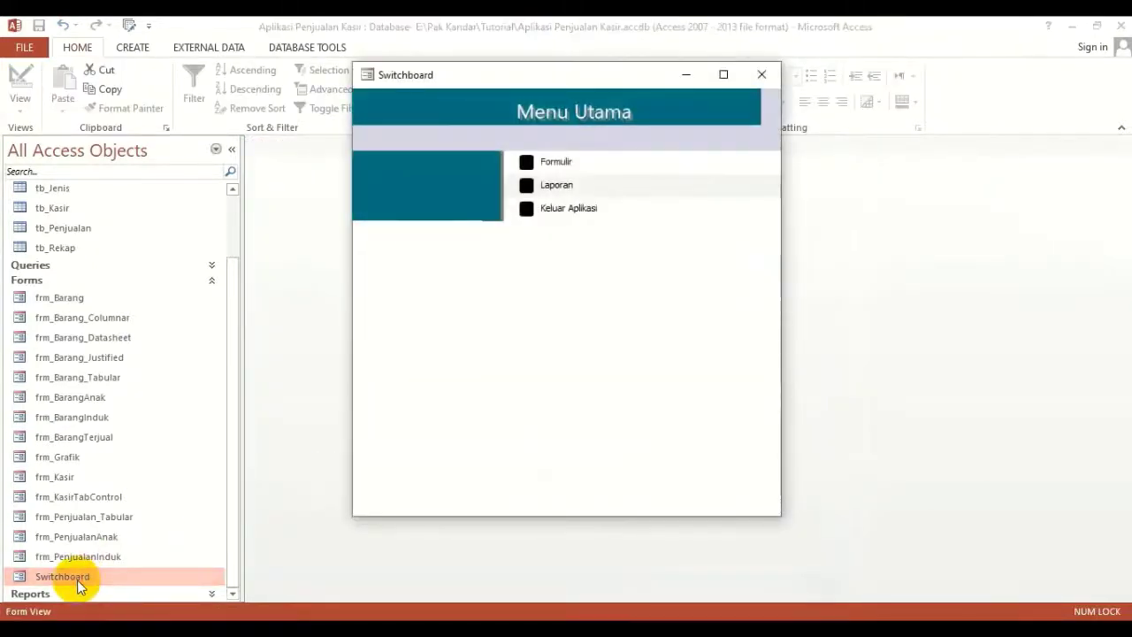
{"action": "left_click", "coordinate": [526, 162]}
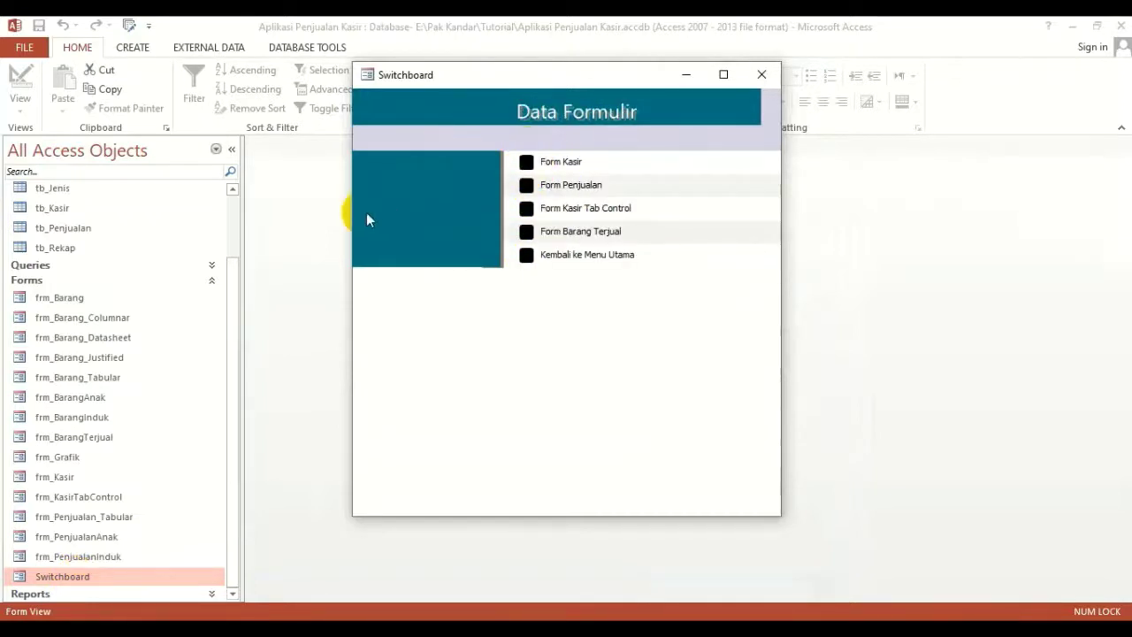
{"action": "left_click", "coordinate": [527, 162]}
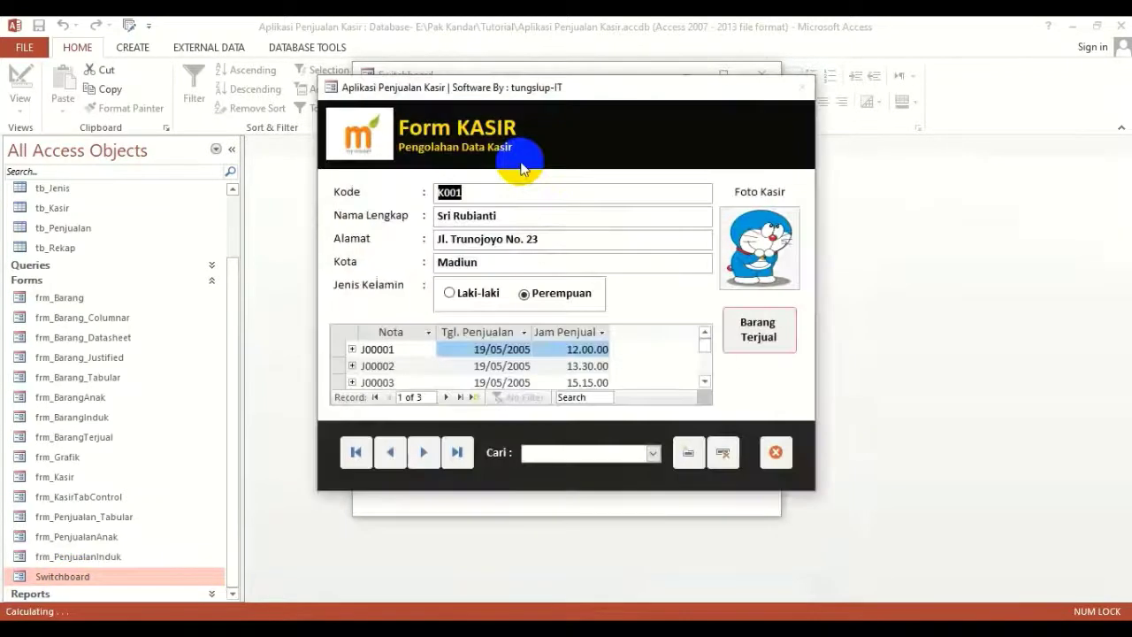
{"action": "left_click", "coordinate": [787, 444]}
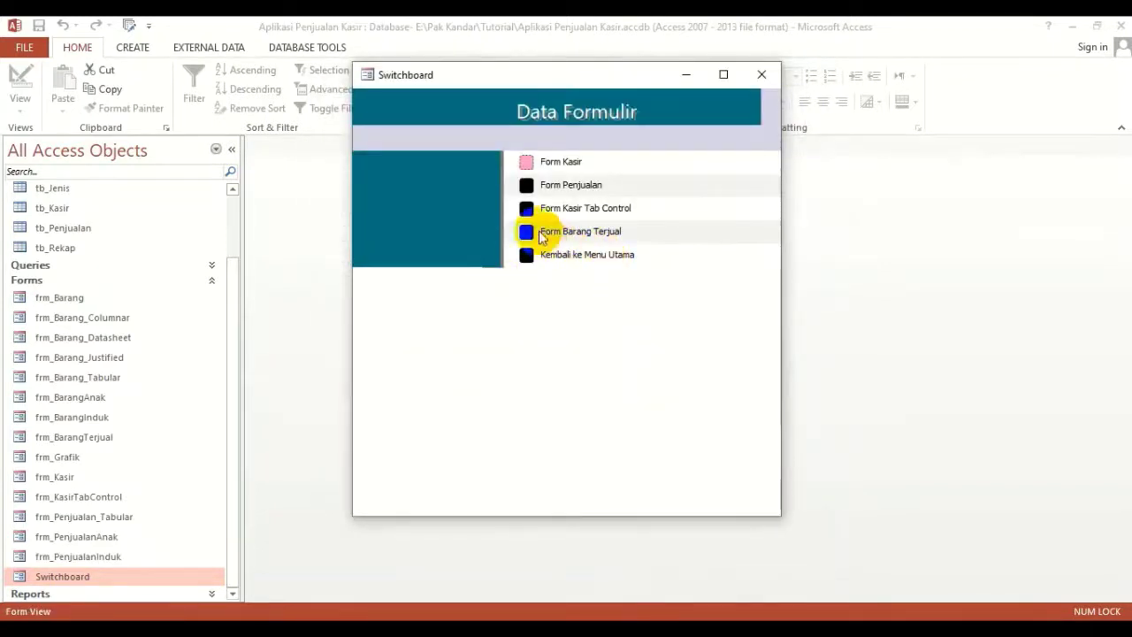
Return to Menu Utama, go to the Data Laporan page, and test the Laporan Penjualan item, closing the report it opens.
{"action": "left_click", "coordinate": [527, 257]}
{"action": "left_click", "coordinate": [526, 191]}
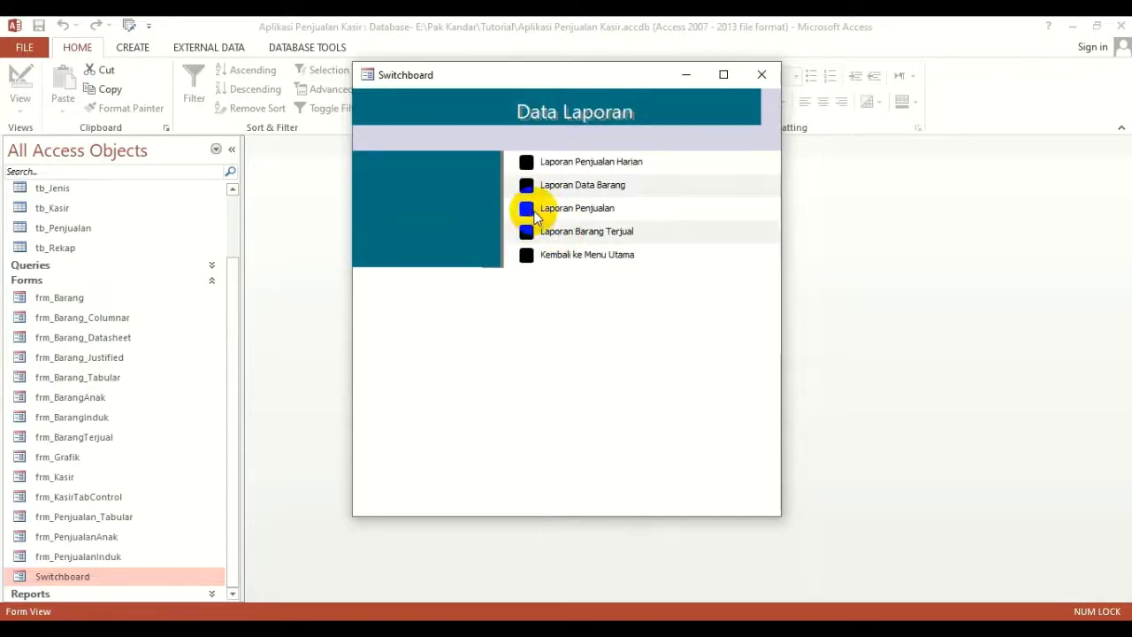
{"action": "left_click", "coordinate": [527, 208]}
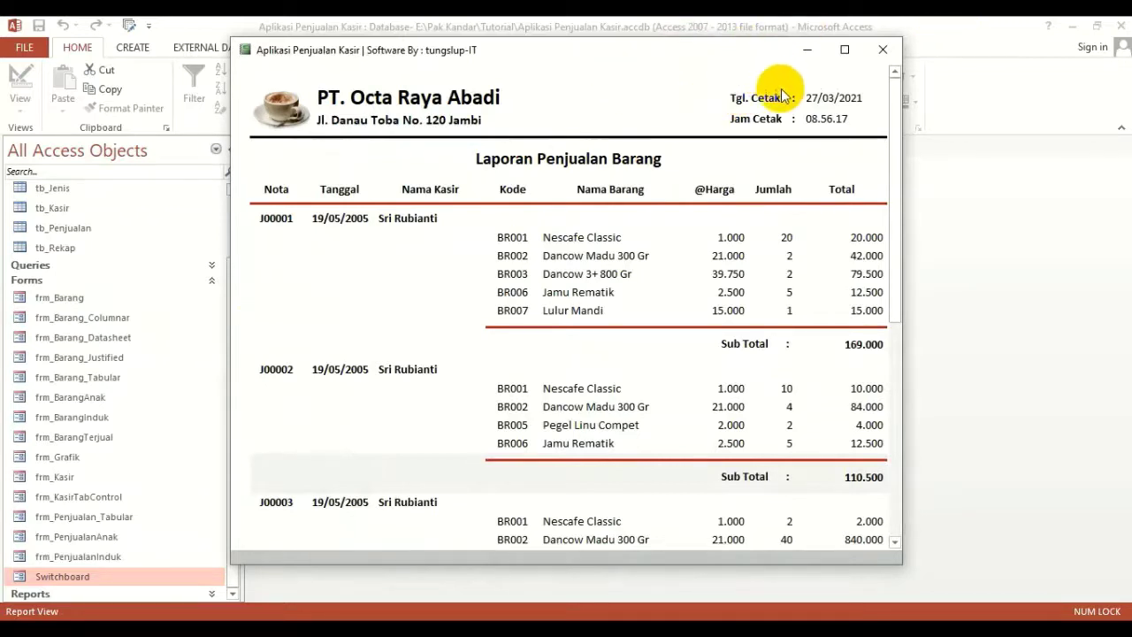
{"action": "left_click", "coordinate": [882, 49]}
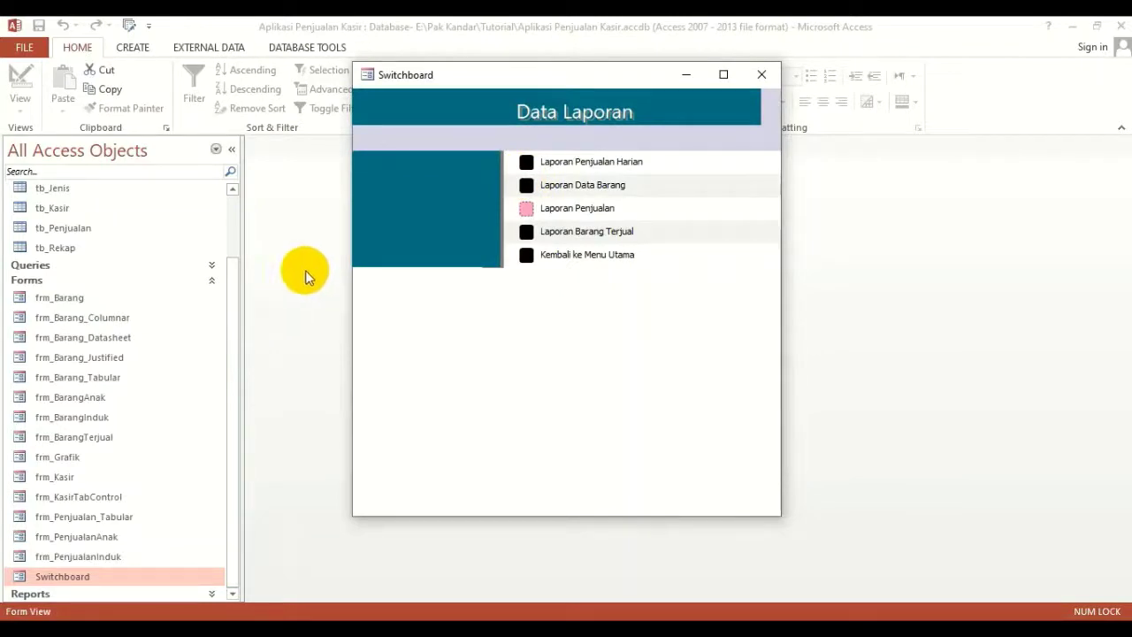
Test the return to Menu Utama, reopen the Data Laporan page, and view and close the Laporan Penjualan Harian report.
{"action": "left_click", "coordinate": [527, 257]}
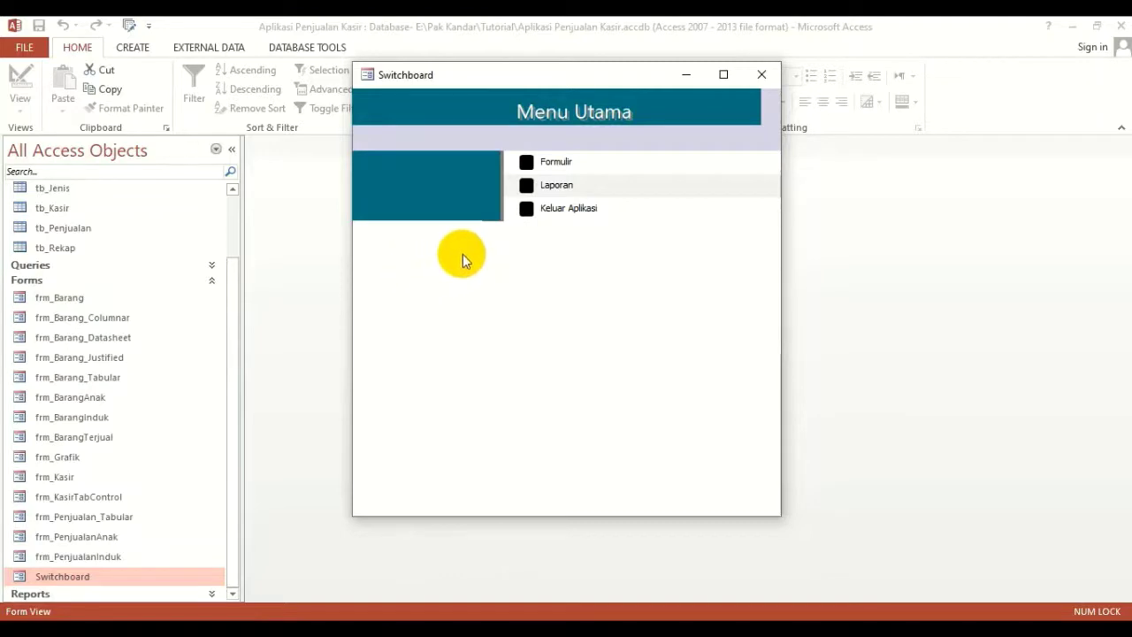
{"action": "left_click", "coordinate": [529, 188]}
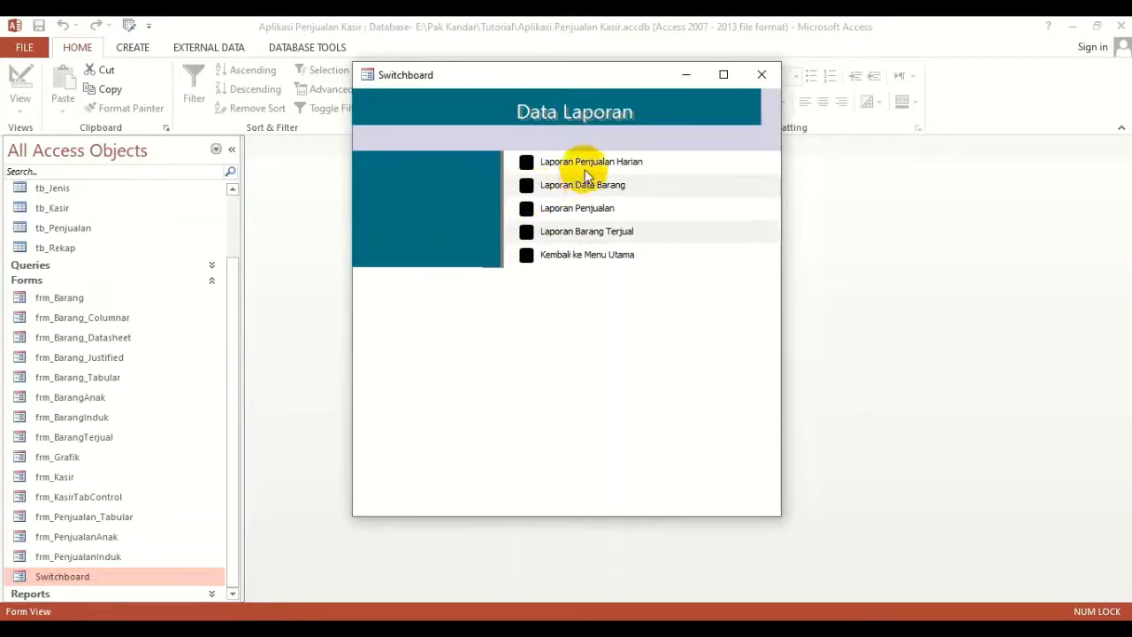
{"action": "left_click", "coordinate": [526, 163]}
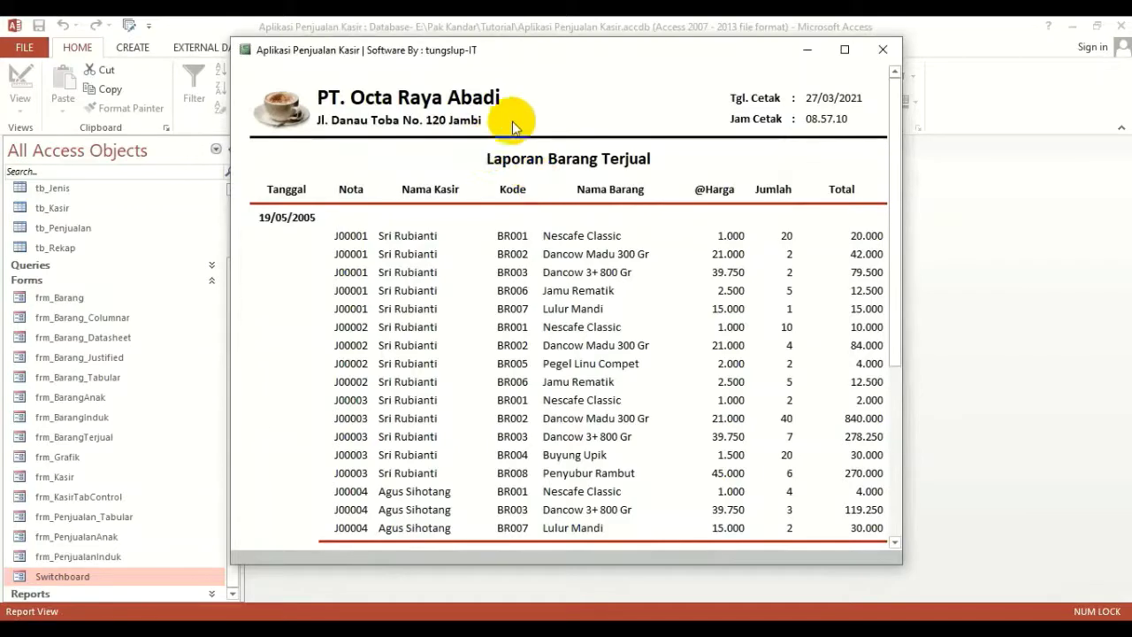
{"action": "left_click_drag", "start_coordinate": [539, 42], "coordinate": [403, 51]}
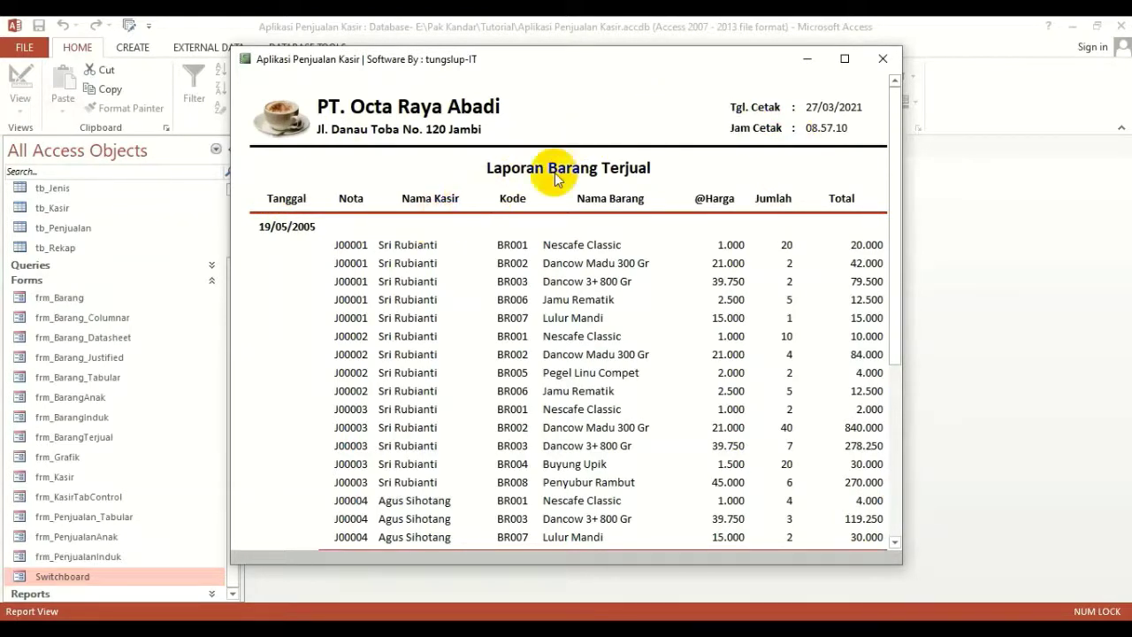
{"action": "left_click_drag", "start_coordinate": [778, 66], "coordinate": [652, 71]}
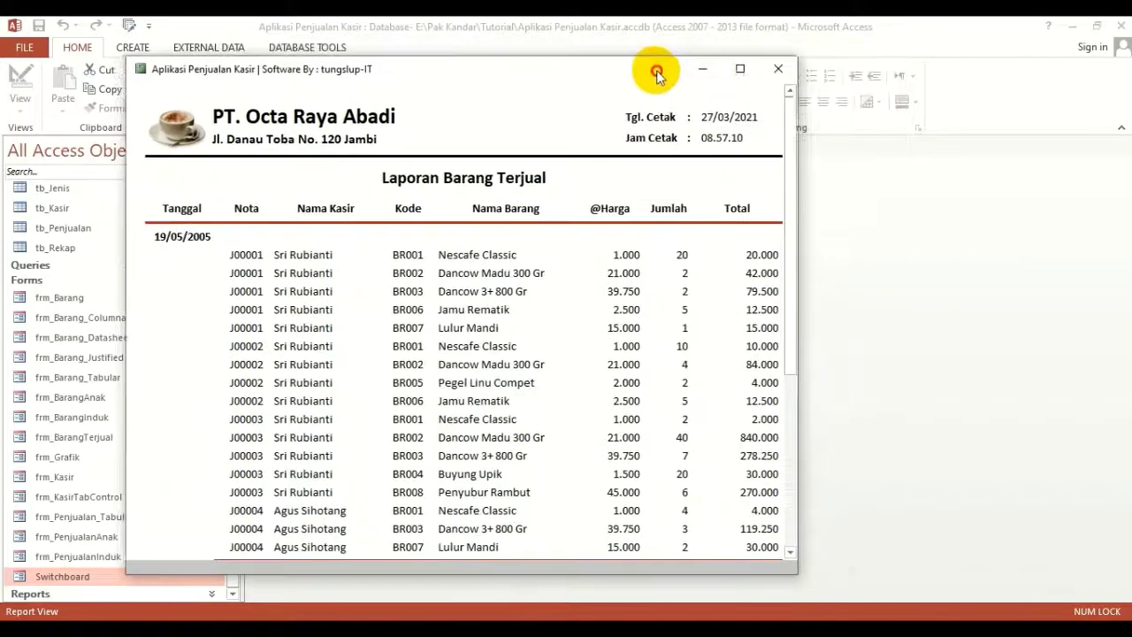
{"action": "left_click", "coordinate": [770, 71]}
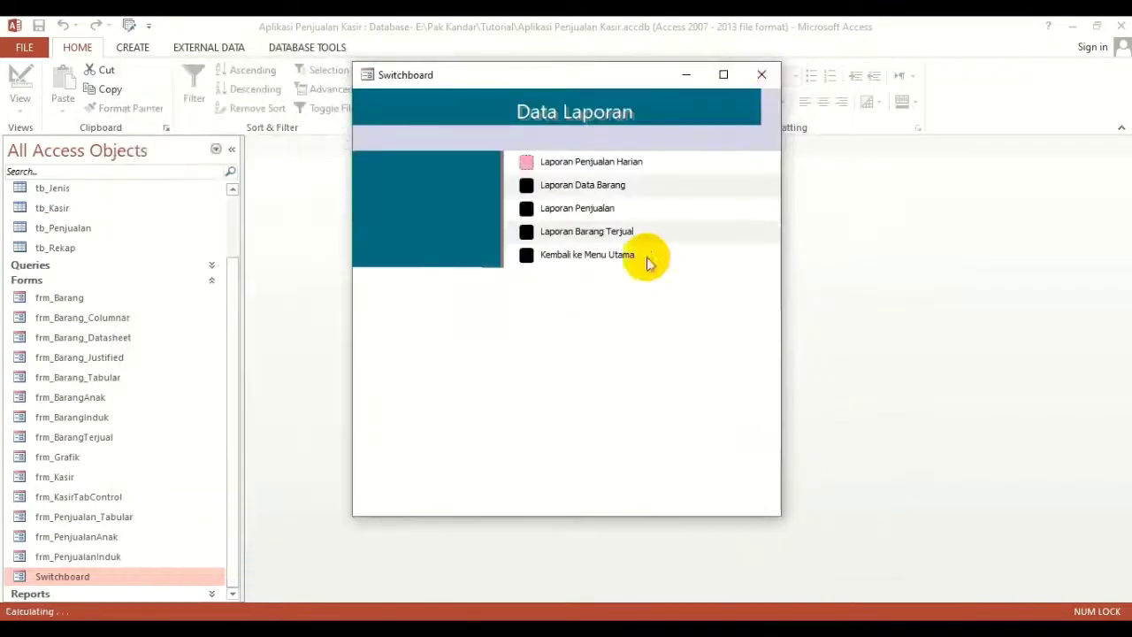
View the Laporan Penjualan Harian report once more from the switchboard, and close both the report and the Switchboard form.
{"action": "left_click", "coordinate": [529, 164]}
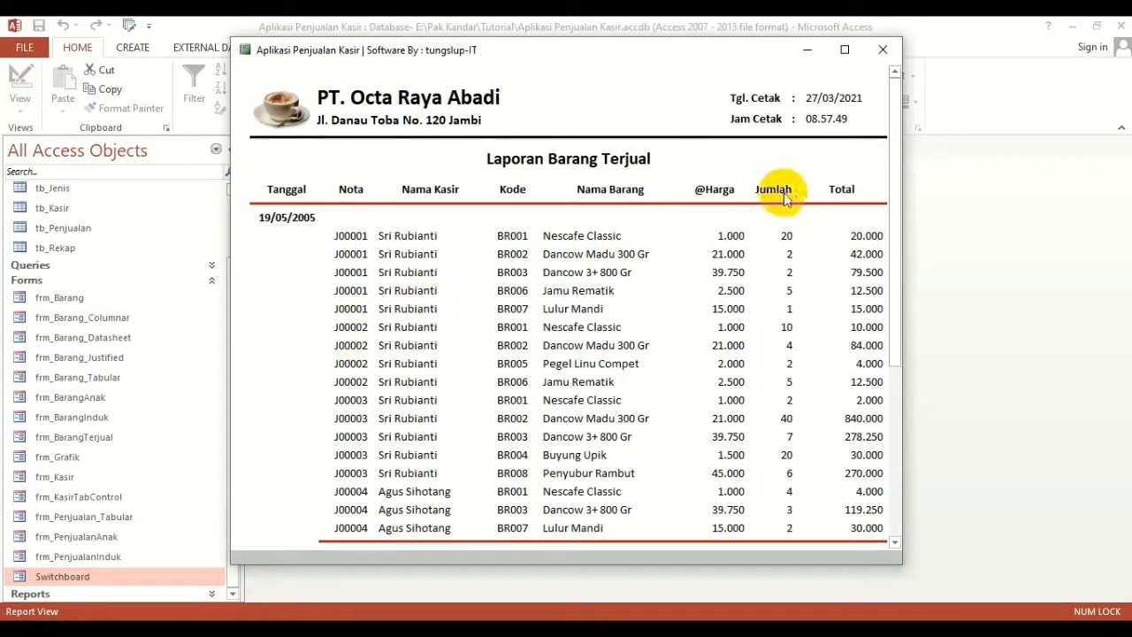
{"action": "left_click", "coordinate": [882, 50]}
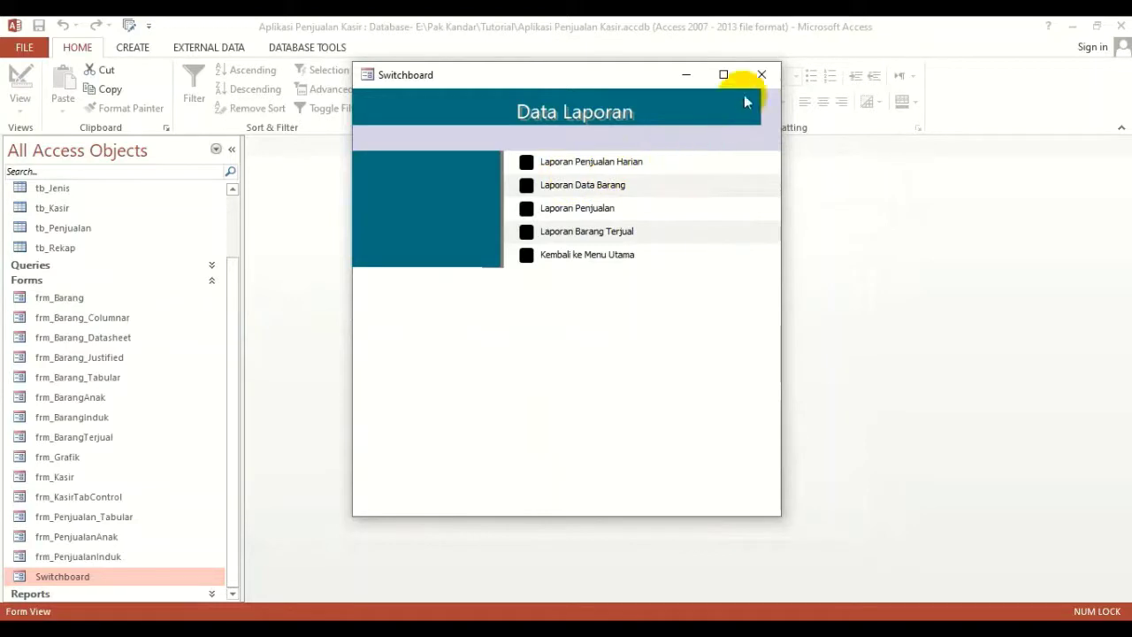
{"action": "left_click", "coordinate": [758, 76]}
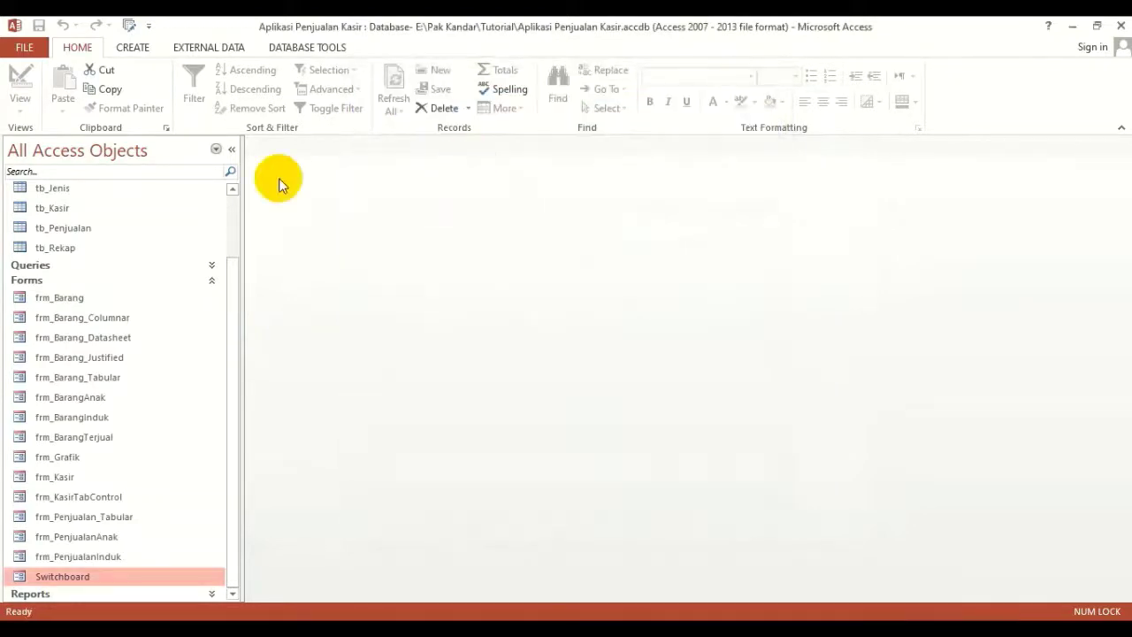
Show the reports instead of the forms among the database objects, and view and close the report rpt_BarangTerjualPerHari.
{"action": "left_click_drag", "start_coordinate": [233, 325], "coordinate": [247, 407]}
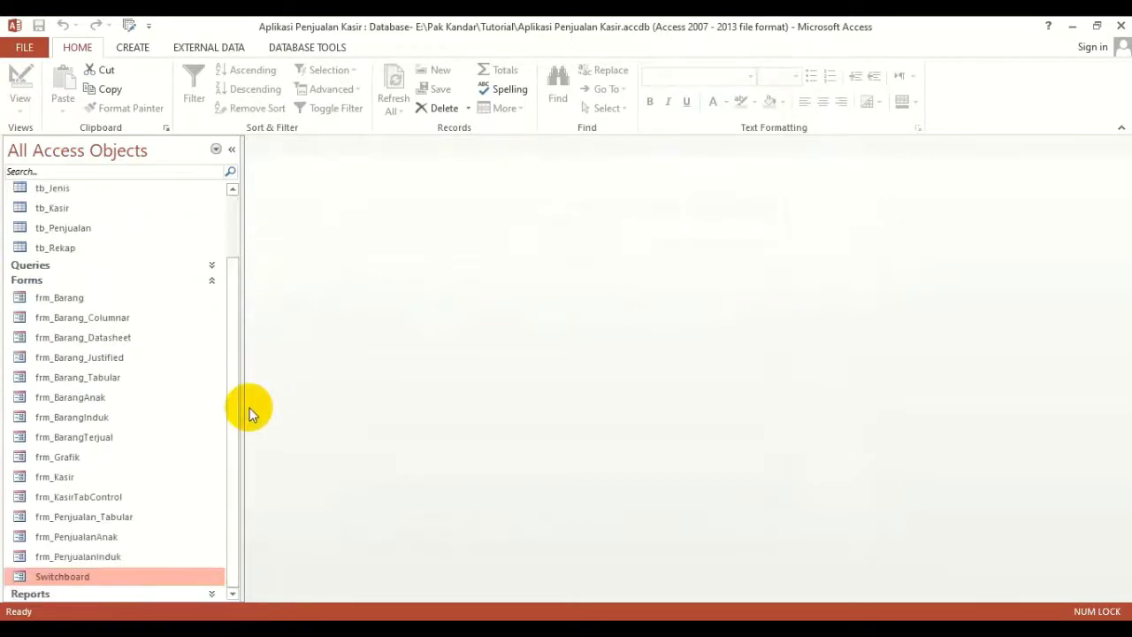
{"action": "left_click", "coordinate": [46, 281]}
{"action": "left_click", "coordinate": [45, 374]}
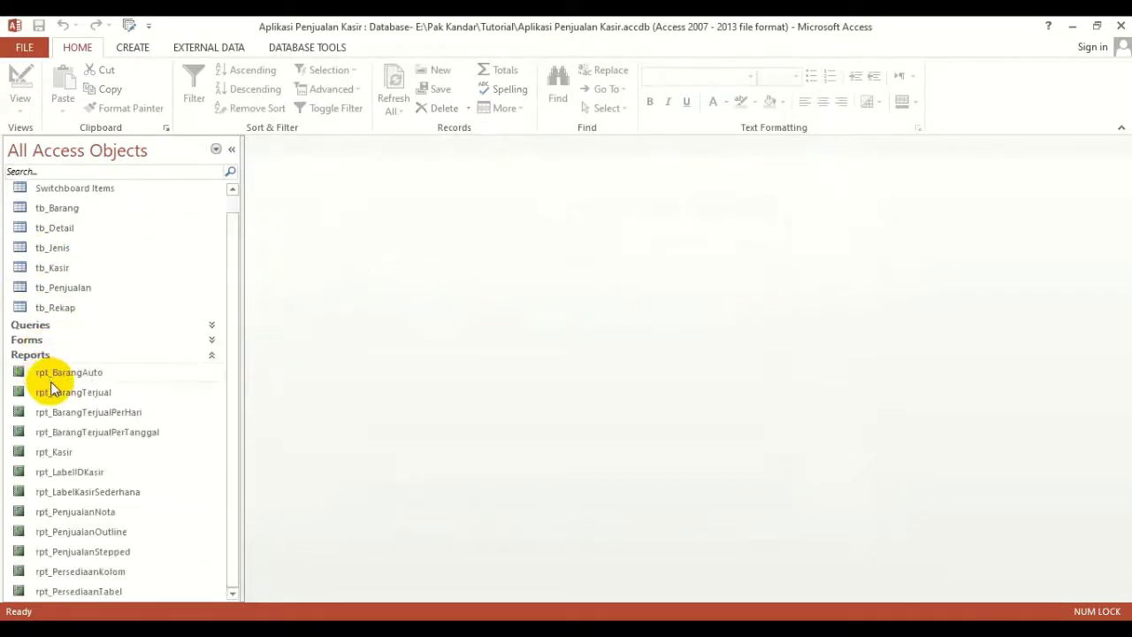
{"action": "left_click", "coordinate": [128, 412]}
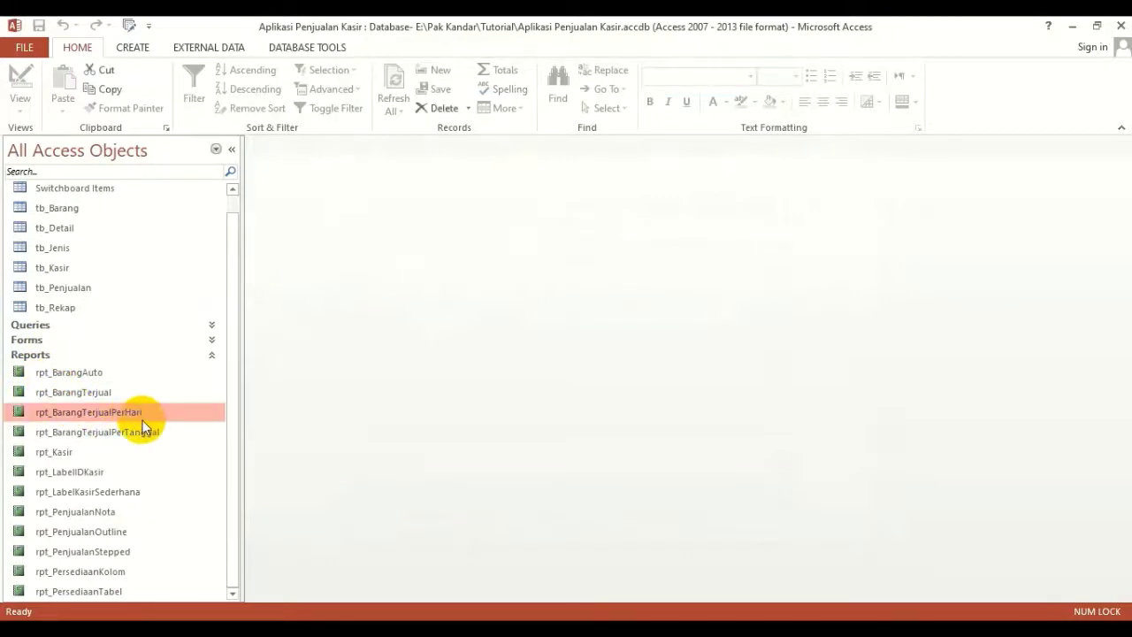
{"action": "double_click", "coordinate": [116, 418]}
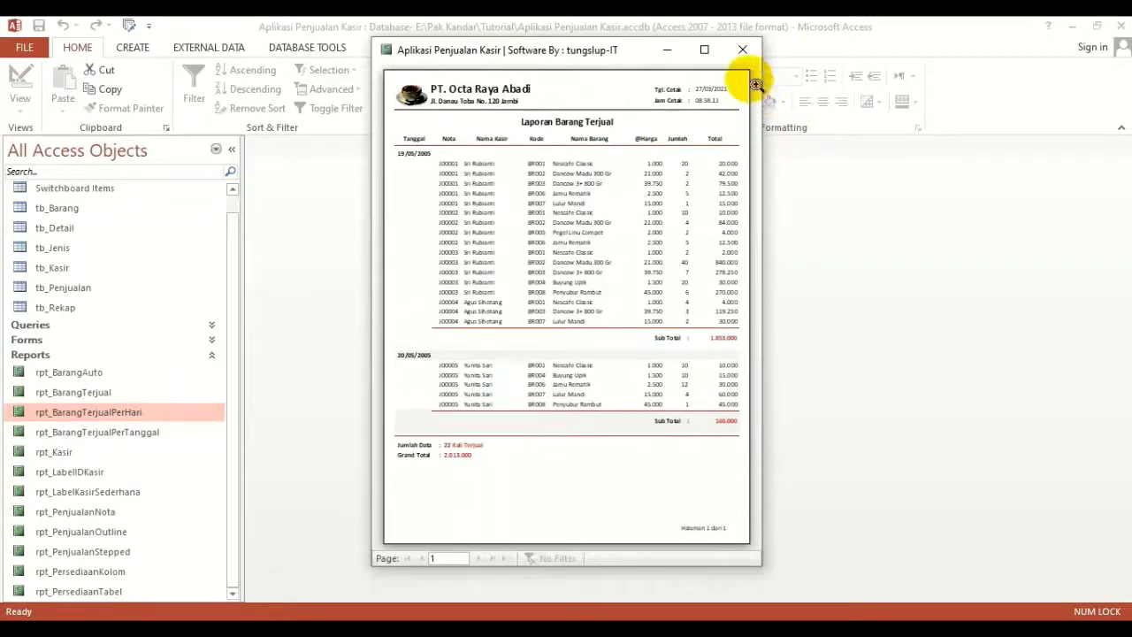
{"action": "left_click", "coordinate": [740, 50]}
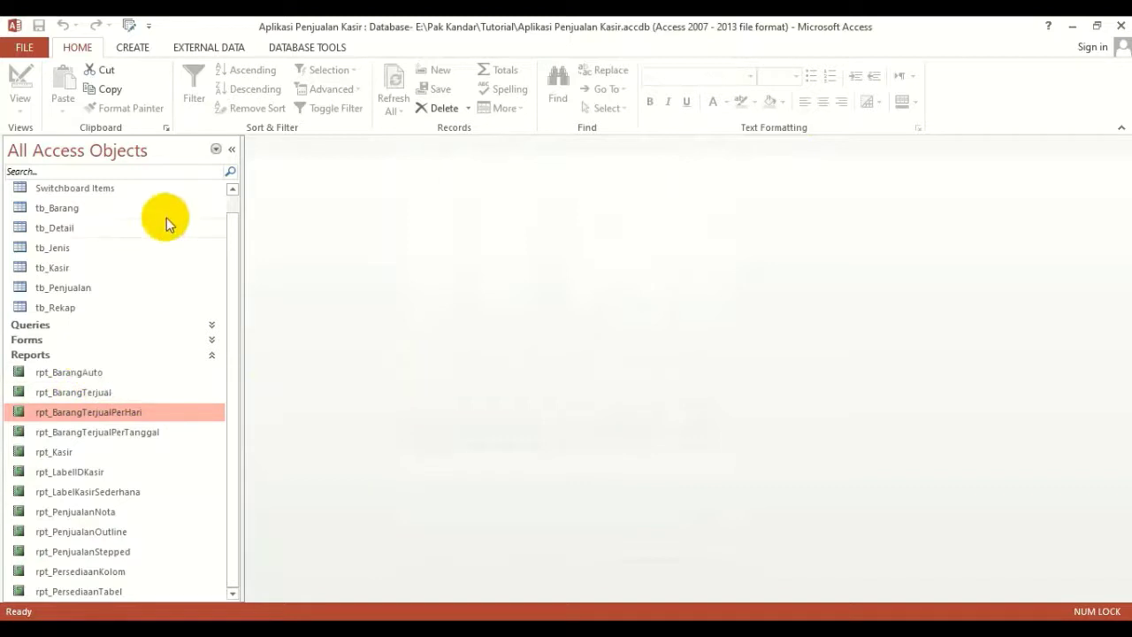
Create a new macro and add an OpenReport action to it.
{"action": "left_click", "coordinate": [132, 47]}
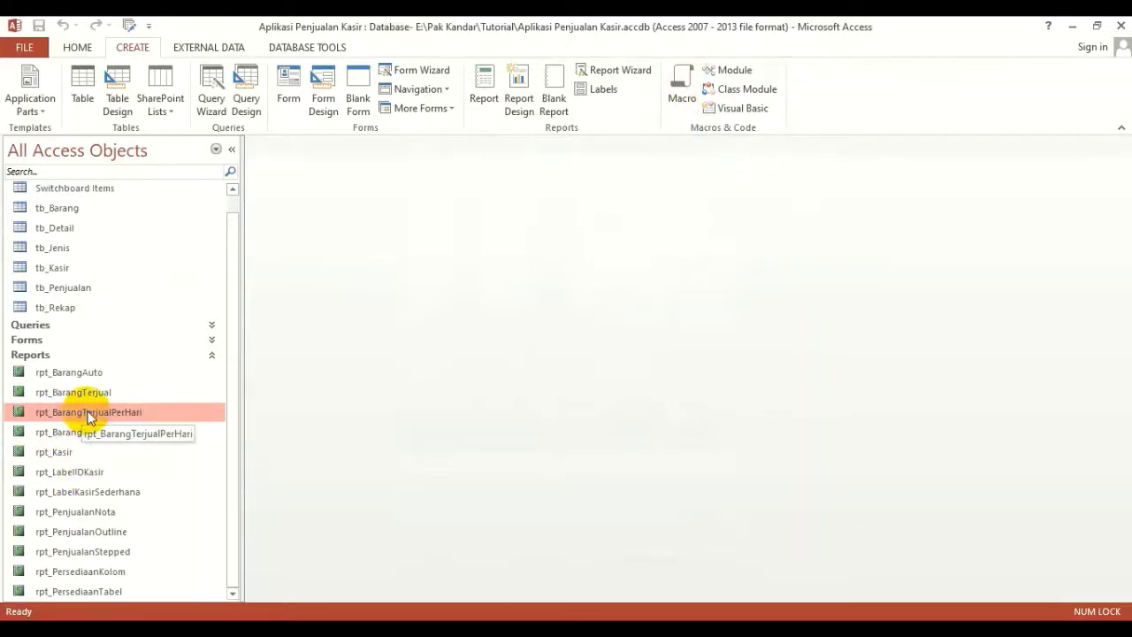
{"action": "left_click", "coordinate": [680, 83]}
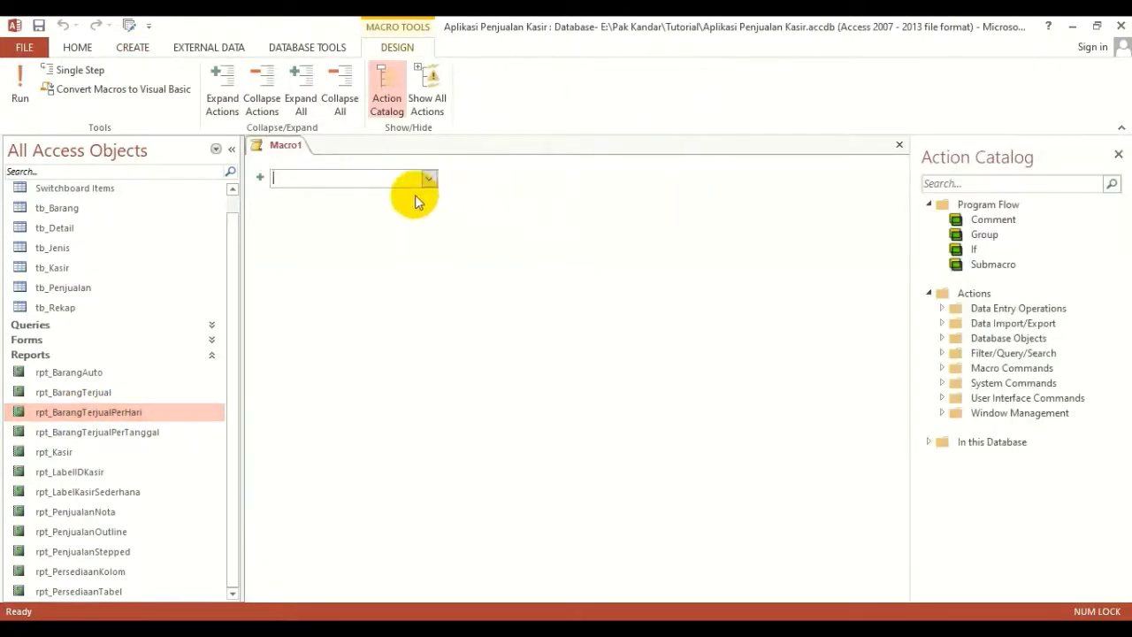
{"action": "left_click", "coordinate": [430, 181]}
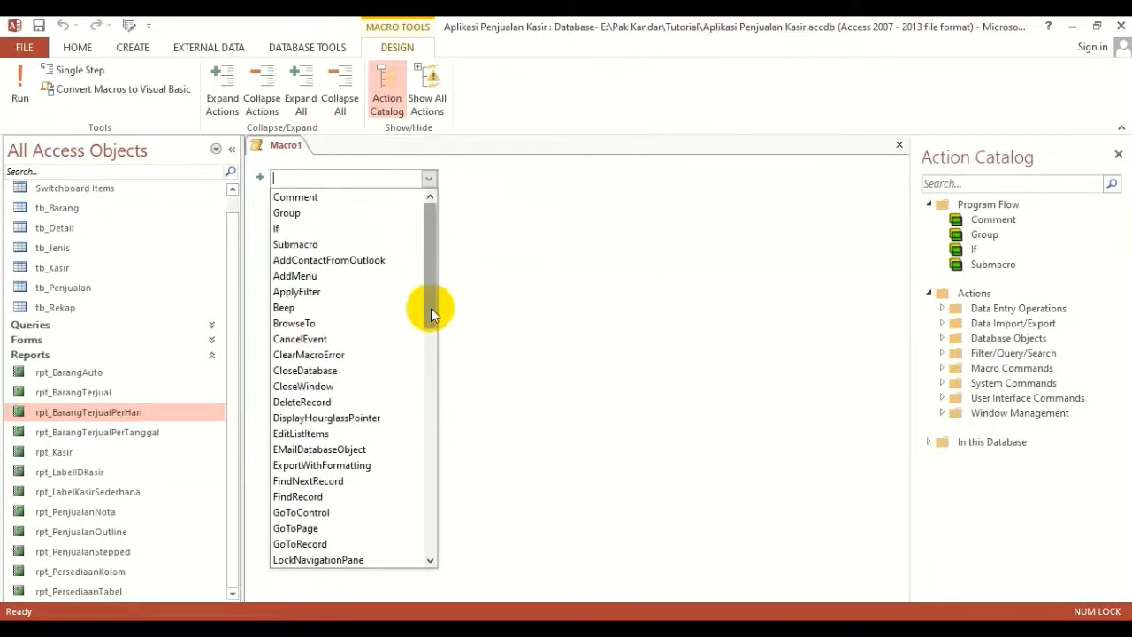
{"action": "left_click_drag", "start_coordinate": [431, 306], "coordinate": [442, 451]}
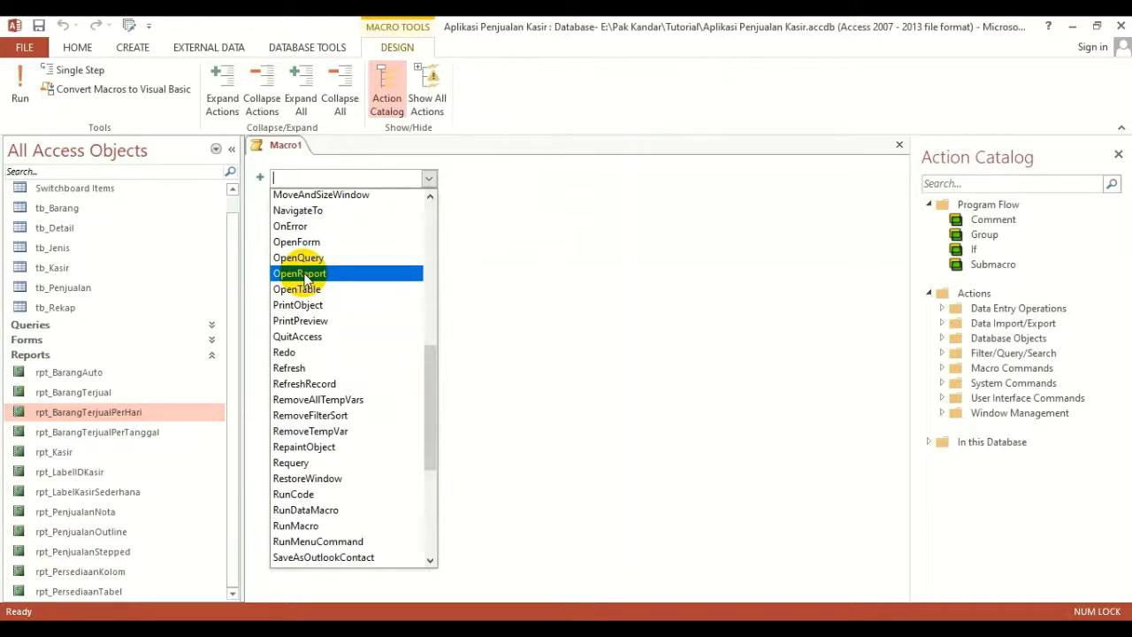
{"action": "left_click", "coordinate": [305, 275]}
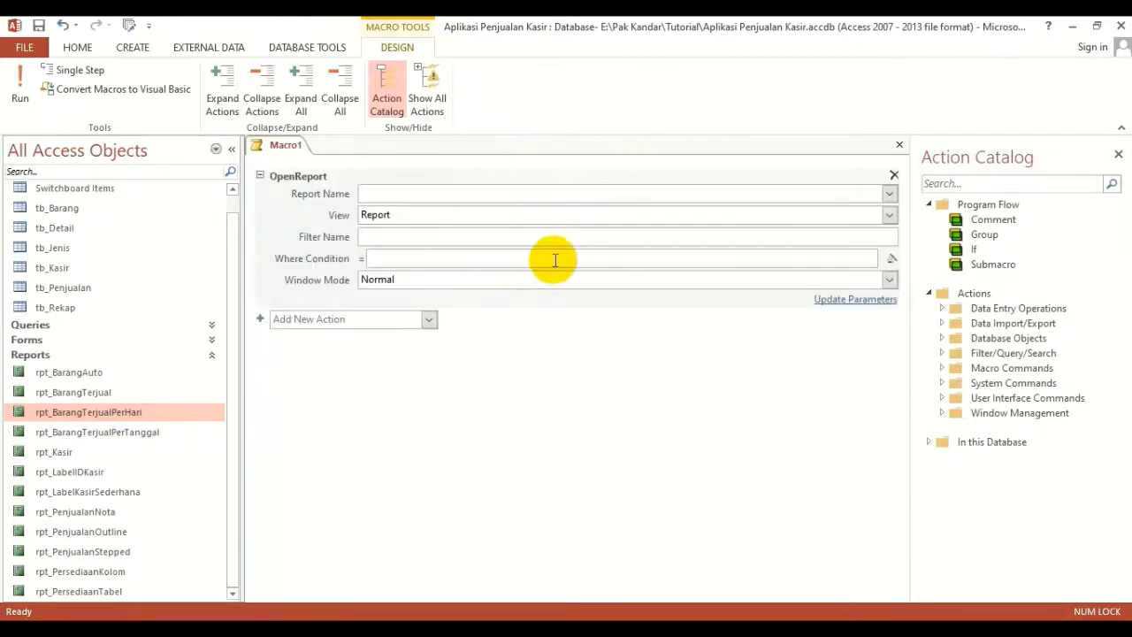
Set the OpenReport action's report name to rpt_BarangTerjualPerHari and its view to Print Preview.
{"action": "left_click", "coordinate": [889, 194]}
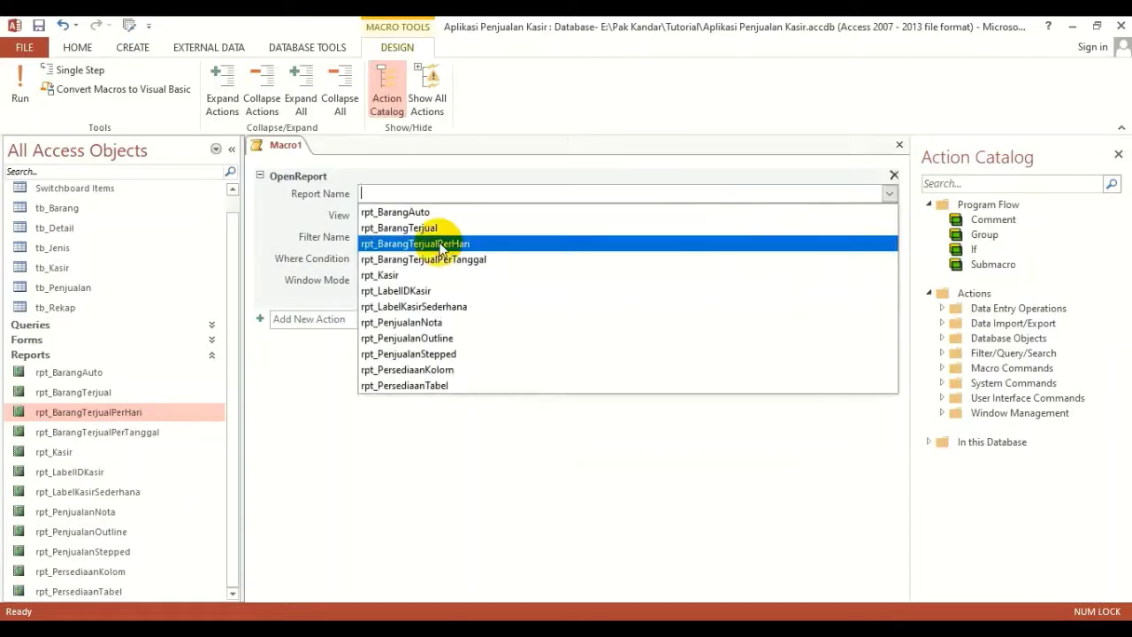
{"action": "left_click", "coordinate": [441, 244]}
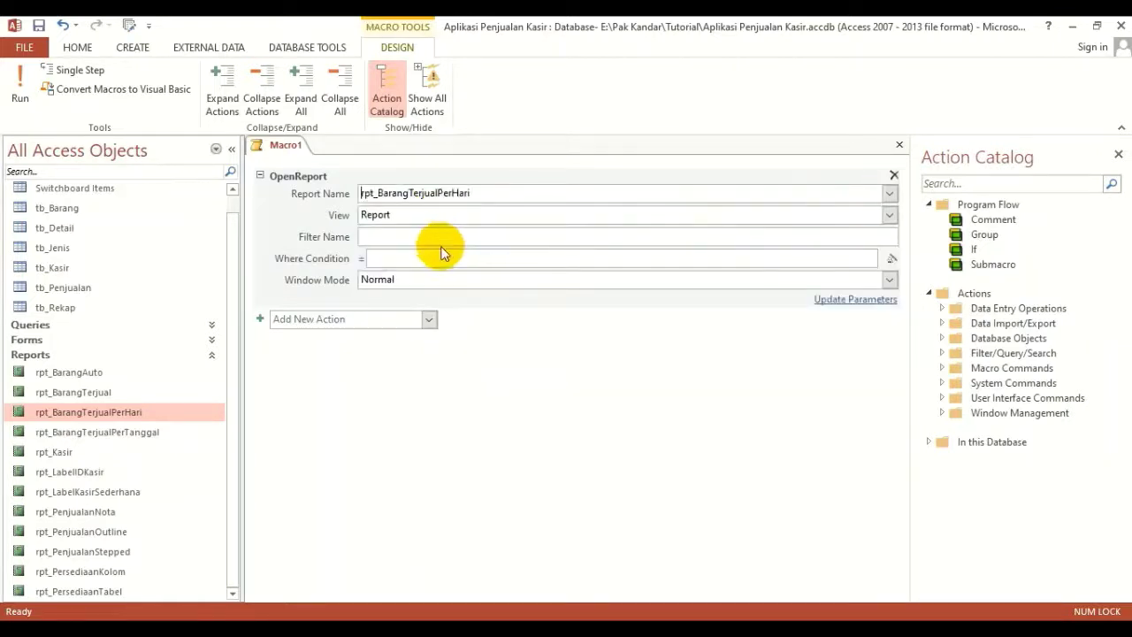
{"action": "left_click", "coordinate": [457, 217]}
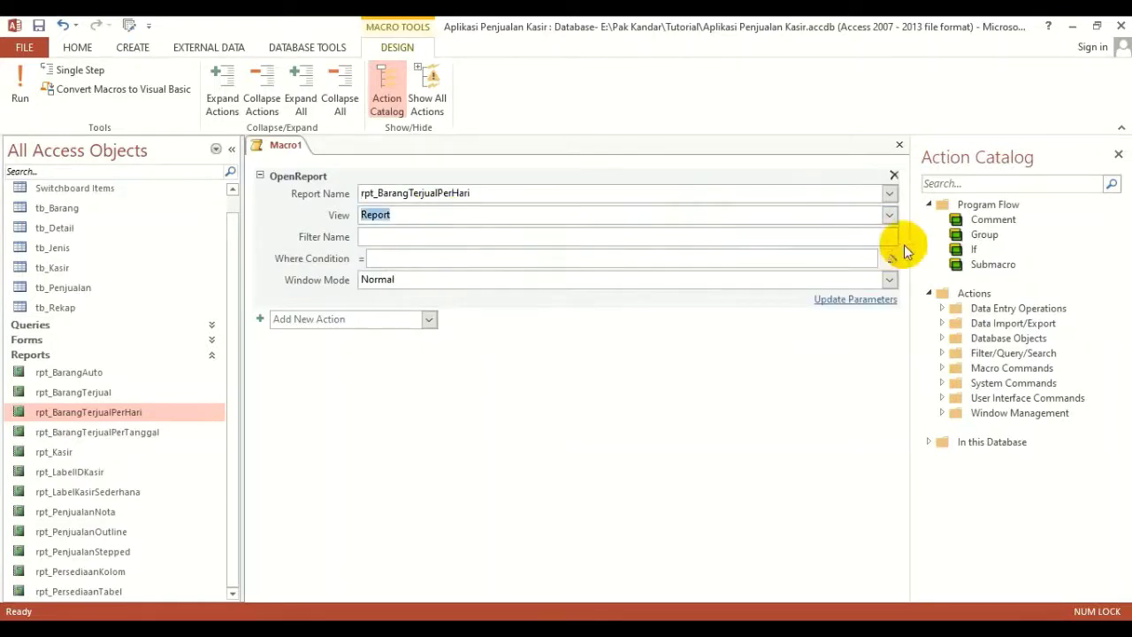
{"action": "left_click", "coordinate": [889, 217]}
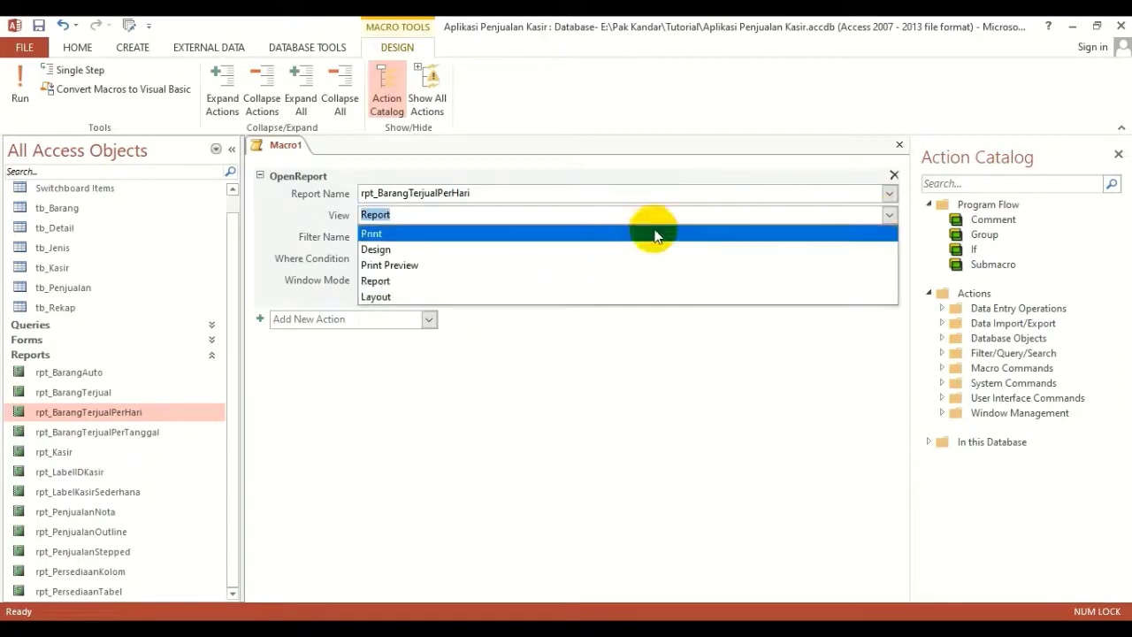
{"action": "left_click", "coordinate": [456, 263]}
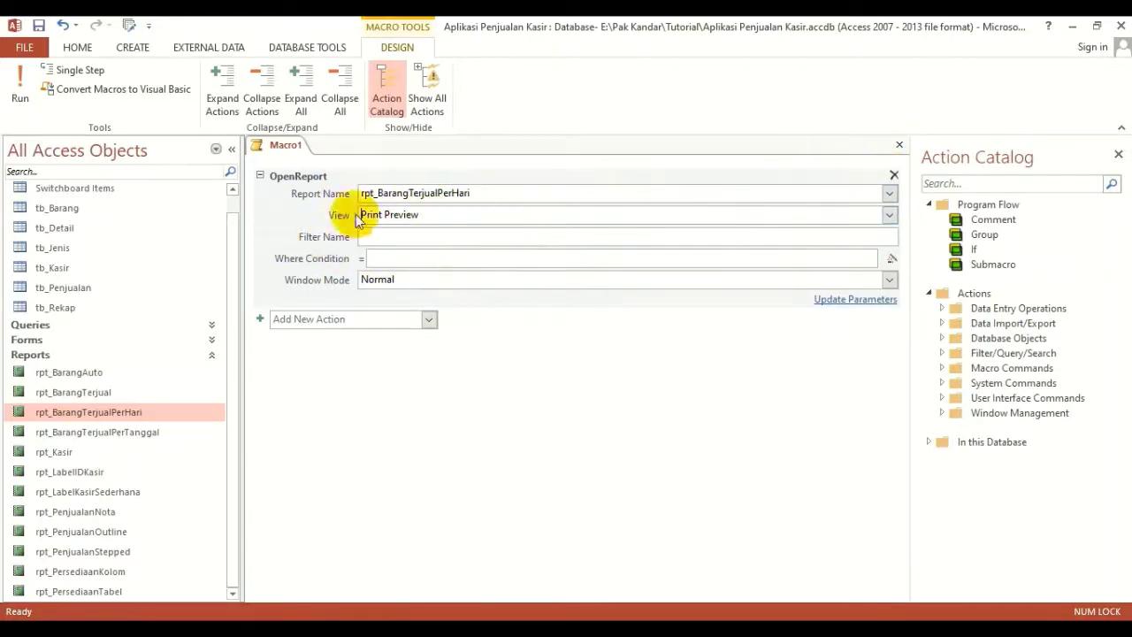
Close the macro and save it under the name m_BarangTerjualP.
{"action": "left_click", "coordinate": [901, 145]}
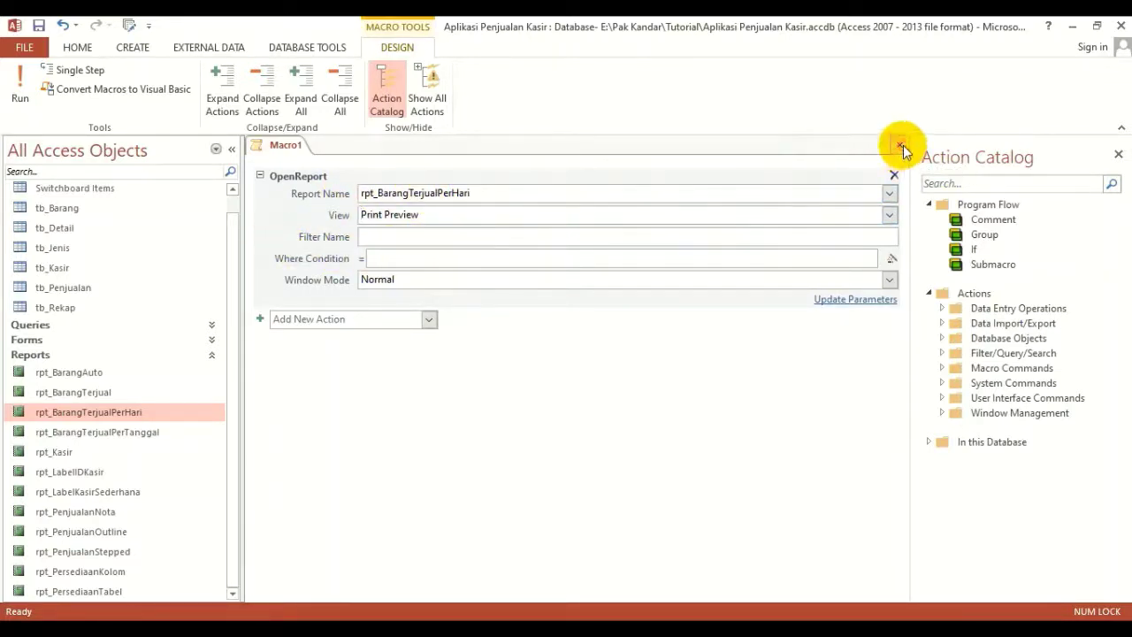
{"action": "left_click", "coordinate": [505, 380]}
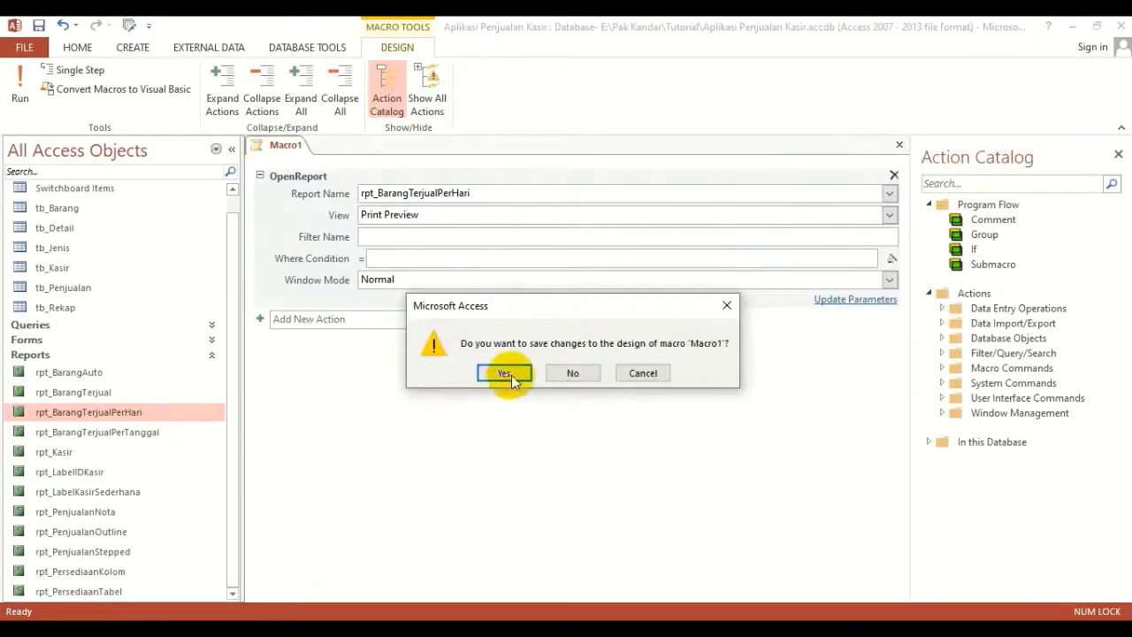
{"action": "type", "text": "m"}
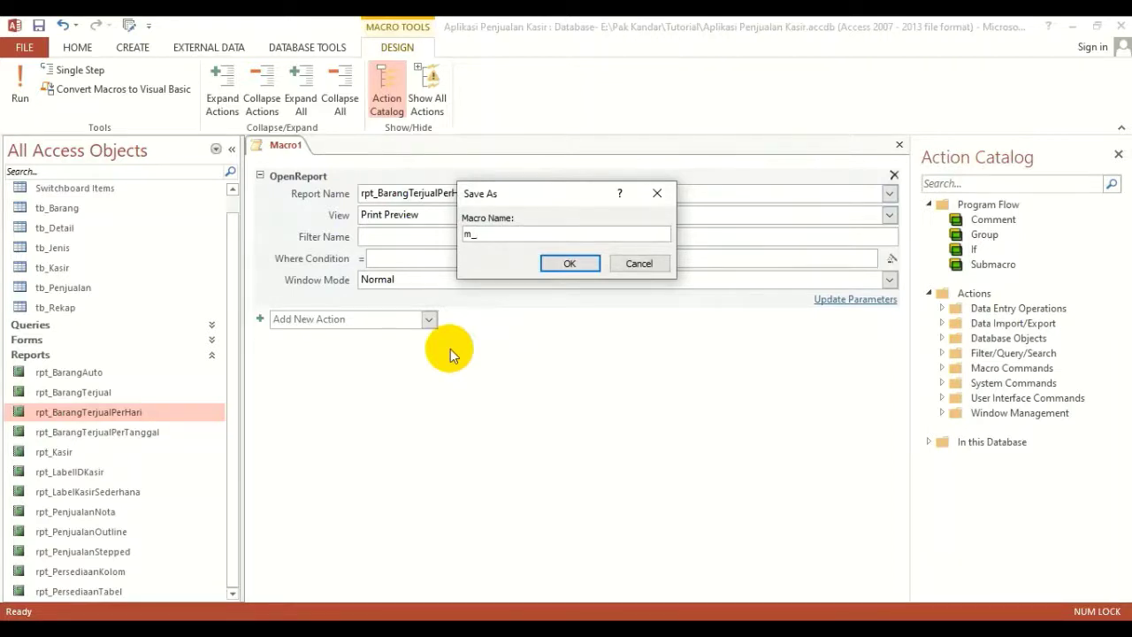
{"action": "type", "text": "_"}
{"action": "key", "text": "Caps_Lock"}
{"action": "type", "text": "TAR"}
{"action": "key", "text": "BackSpace"}
{"action": "key", "text": "BackSpace"}
{"action": "key", "text": "Caps_Lock"}
{"action": "type", "text": "Ata"}
{"action": "key", "text": "BackSpace"}
{"action": "key", "text": "BackSpace"}
{"action": "key", "text": "BackSpace"}
{"action": "key", "text": "BackSpace"}
{"action": "type", "text": "BarangTerjualP"}
{"action": "key", "text": "Return"}
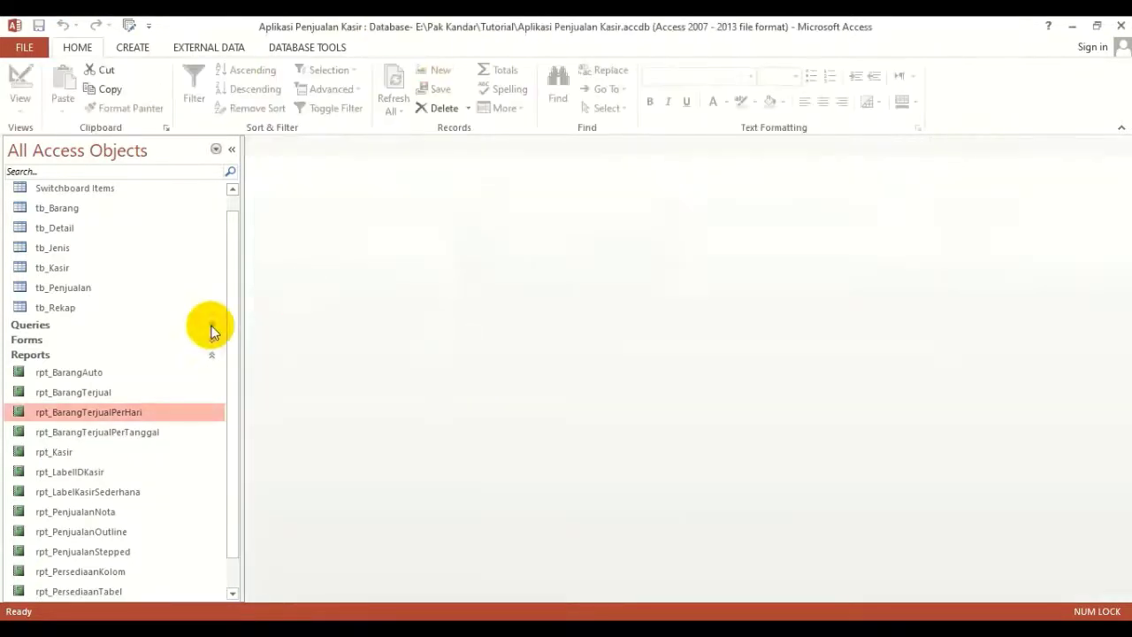
Collapse the reports group, run the macro m_BarangTerjualPerHari to test it, and close the report preview.
{"action": "left_click", "coordinate": [42, 354]}
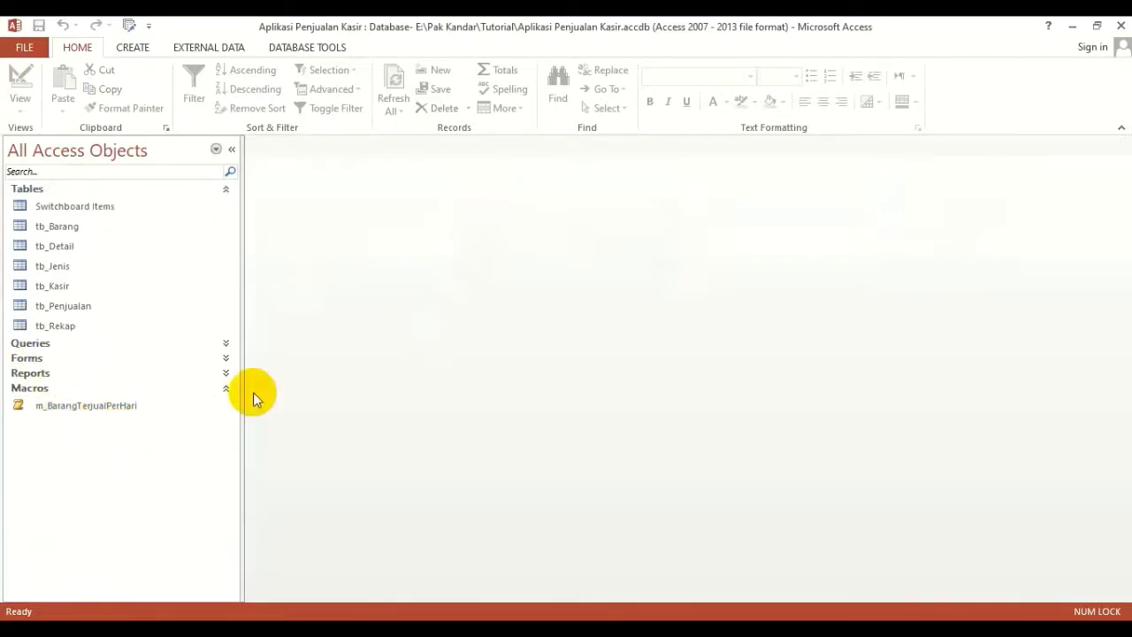
{"action": "left_click", "coordinate": [120, 401]}
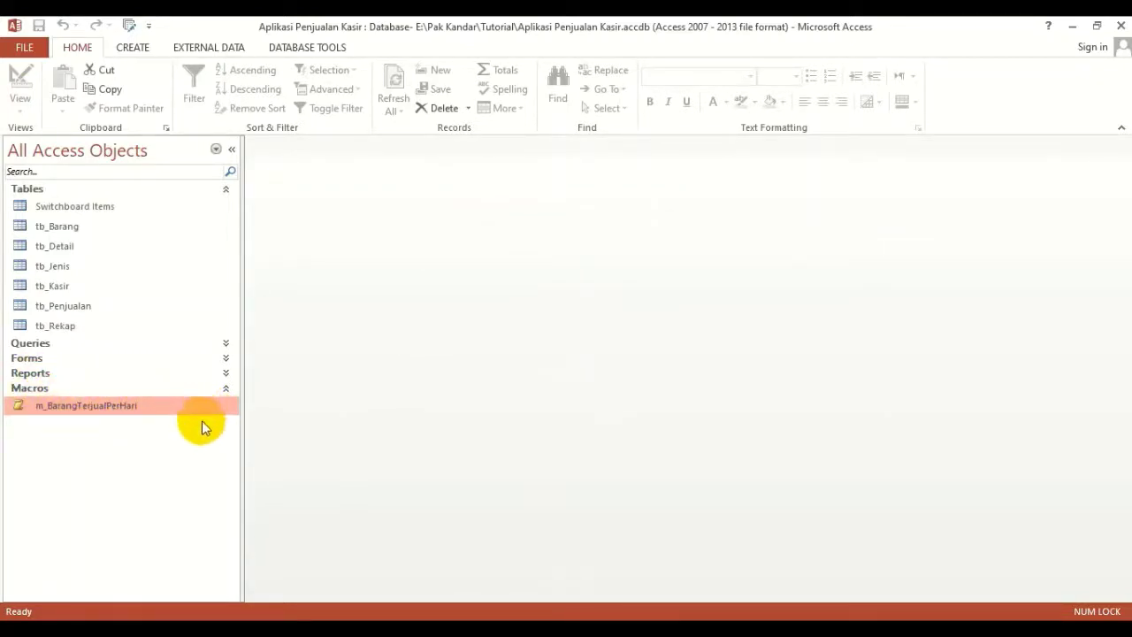
{"action": "double_click", "coordinate": [128, 412]}
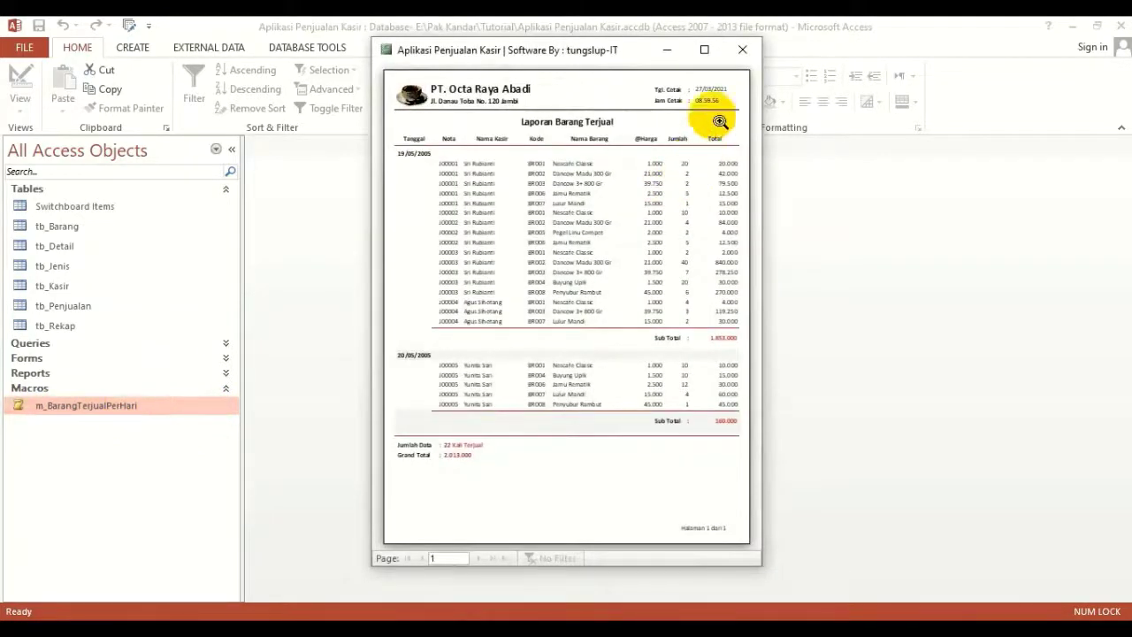
{"action": "left_click", "coordinate": [742, 51]}
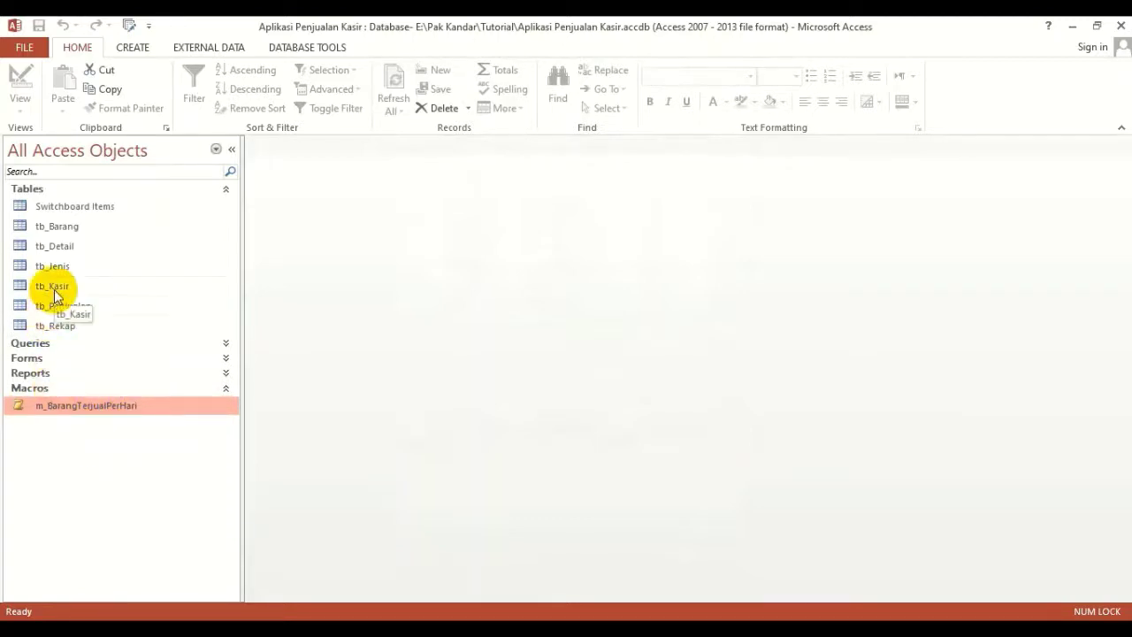
Expand the reports and forms groups among the database objects and select the Switchboard form.
{"action": "left_click", "coordinate": [36, 376]}
{"action": "left_click", "coordinate": [133, 411]}
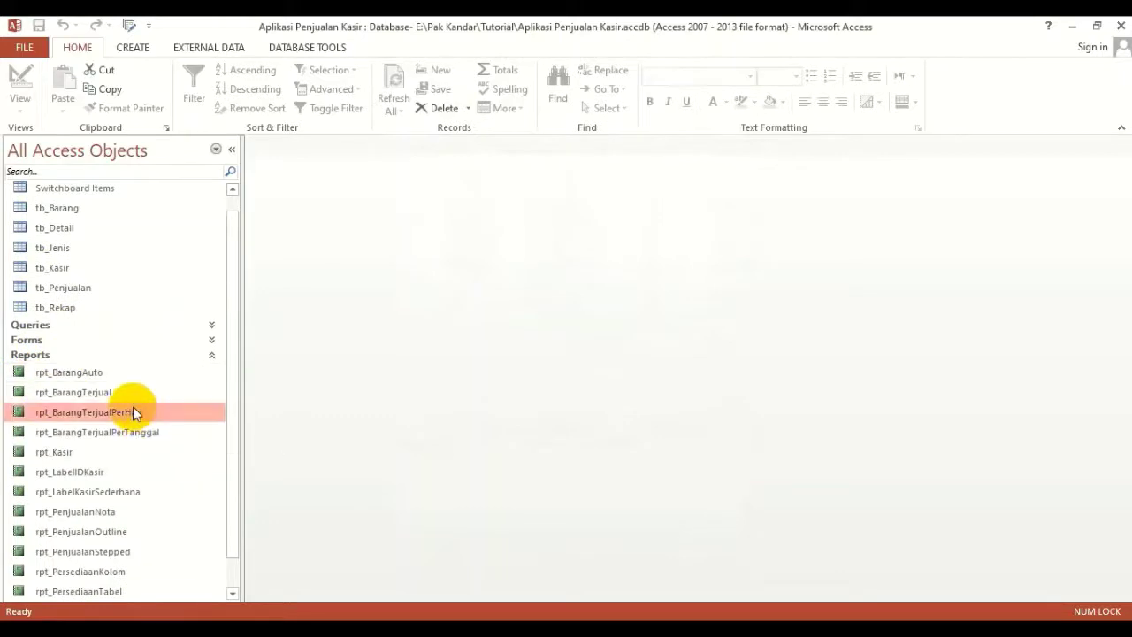
{"action": "scroll", "coordinate": [132, 406], "scroll_direction": "down", "scroll_amount": 1}
{"action": "left_click", "coordinate": [123, 593]}
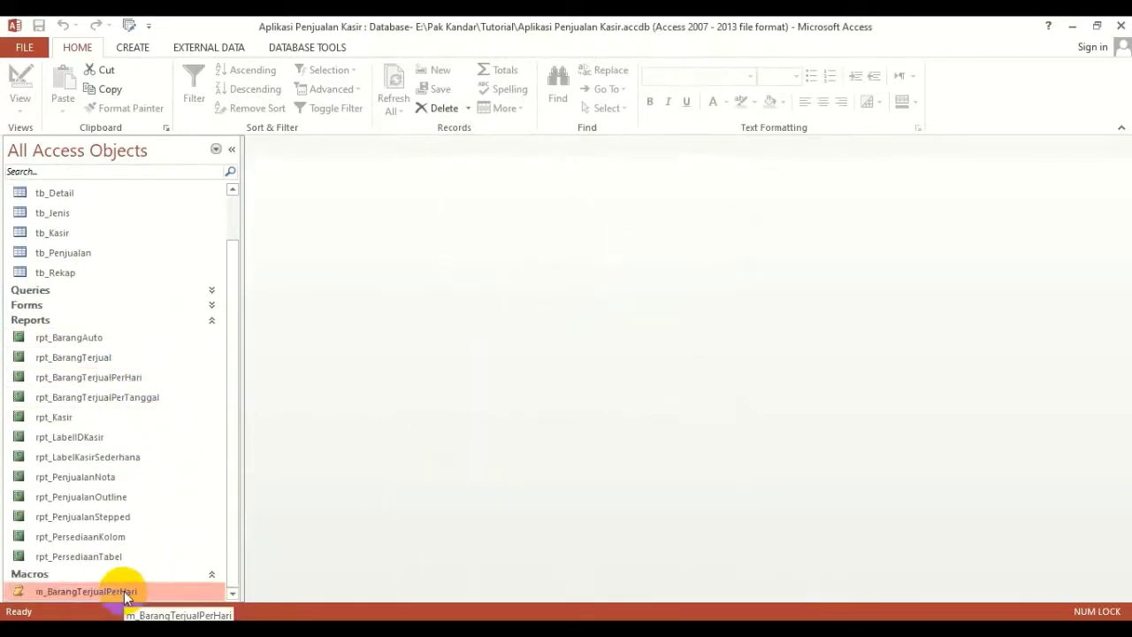
{"action": "left_click", "coordinate": [27, 305]}
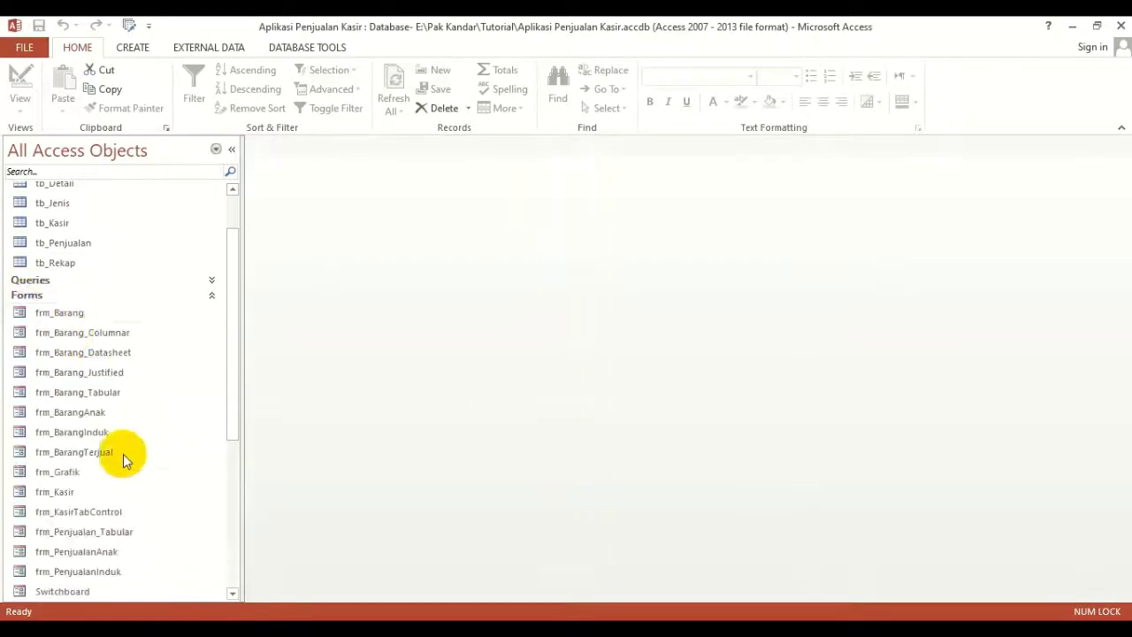
{"action": "scroll", "coordinate": [115, 478], "scroll_direction": "down", "scroll_amount": 3}
{"action": "left_click", "coordinate": [65, 432]}
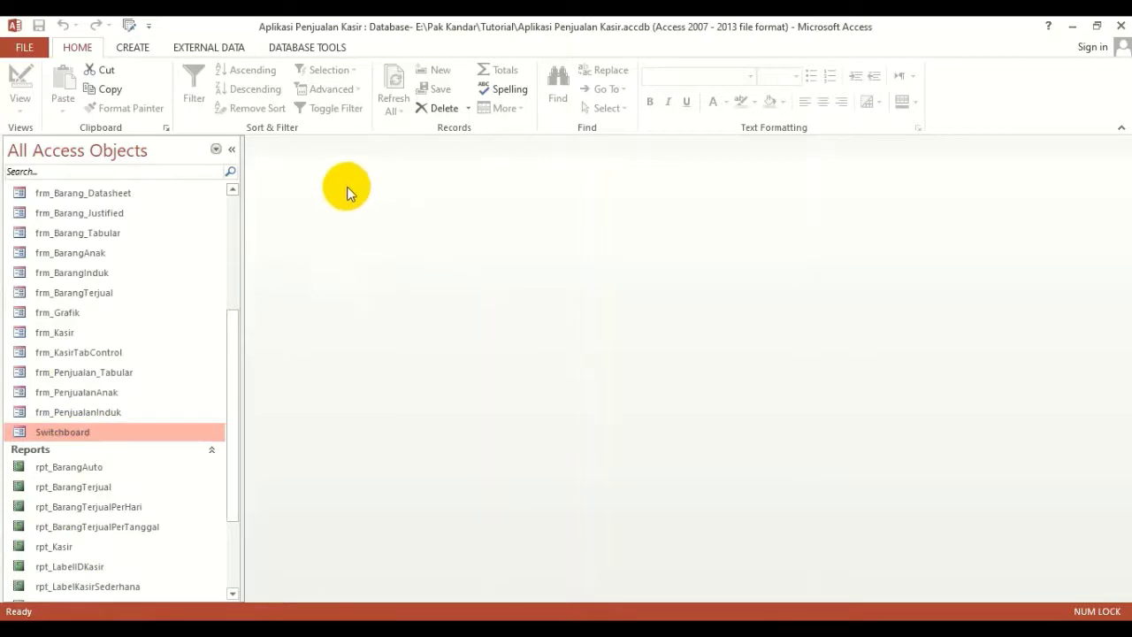
In the Switchboard Manager, open the Laporan Penjualan Harian item of the Data Laporan page for editing.
{"action": "left_click", "coordinate": [129, 31]}
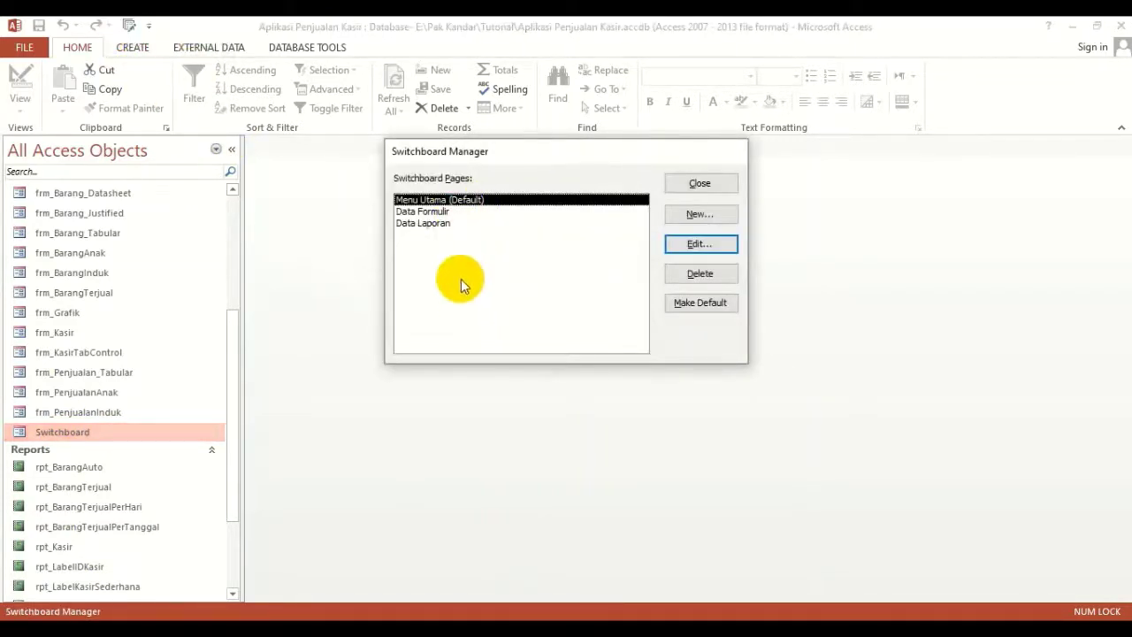
{"action": "left_click", "coordinate": [442, 225]}
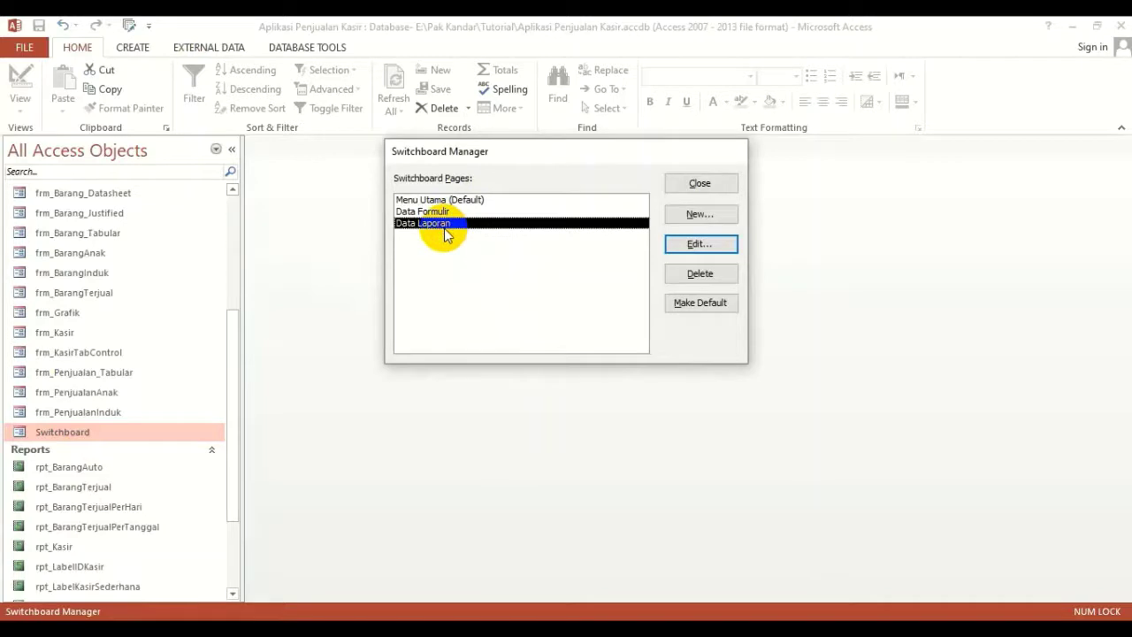
{"action": "left_click", "coordinate": [696, 244]}
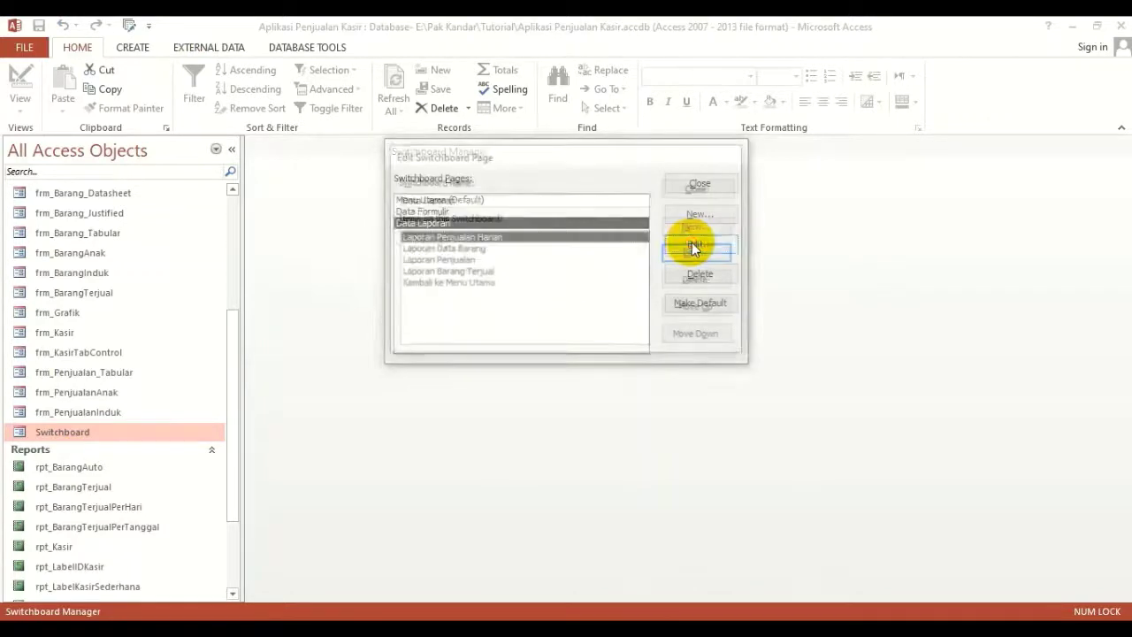
{"action": "left_click", "coordinate": [469, 250]}
{"action": "left_click", "coordinate": [467, 241]}
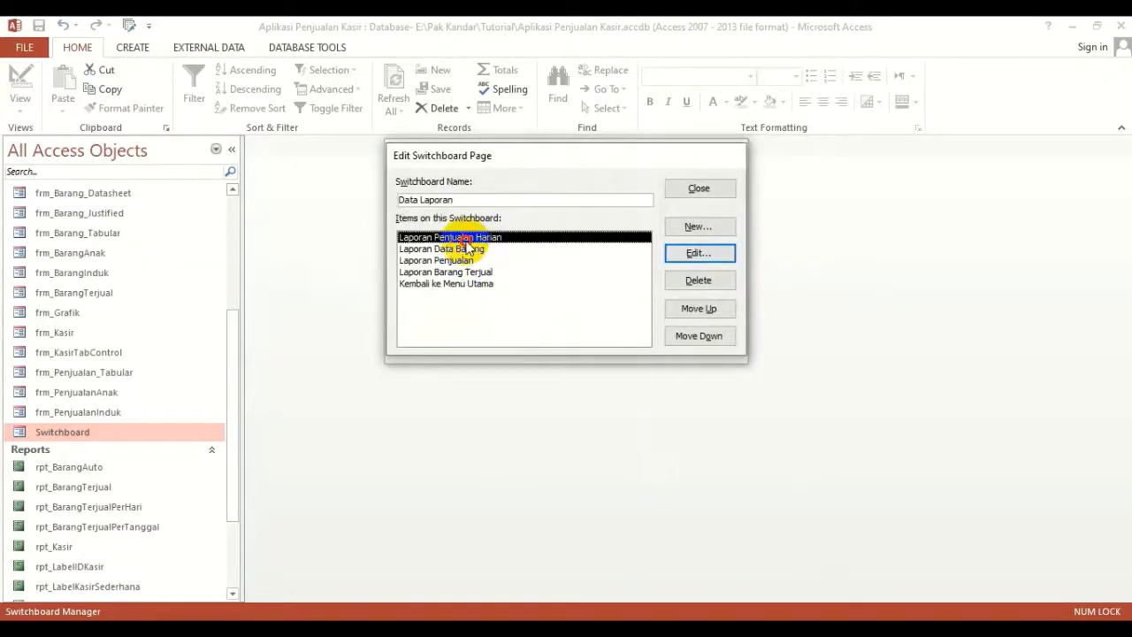
{"action": "left_click", "coordinate": [697, 254]}
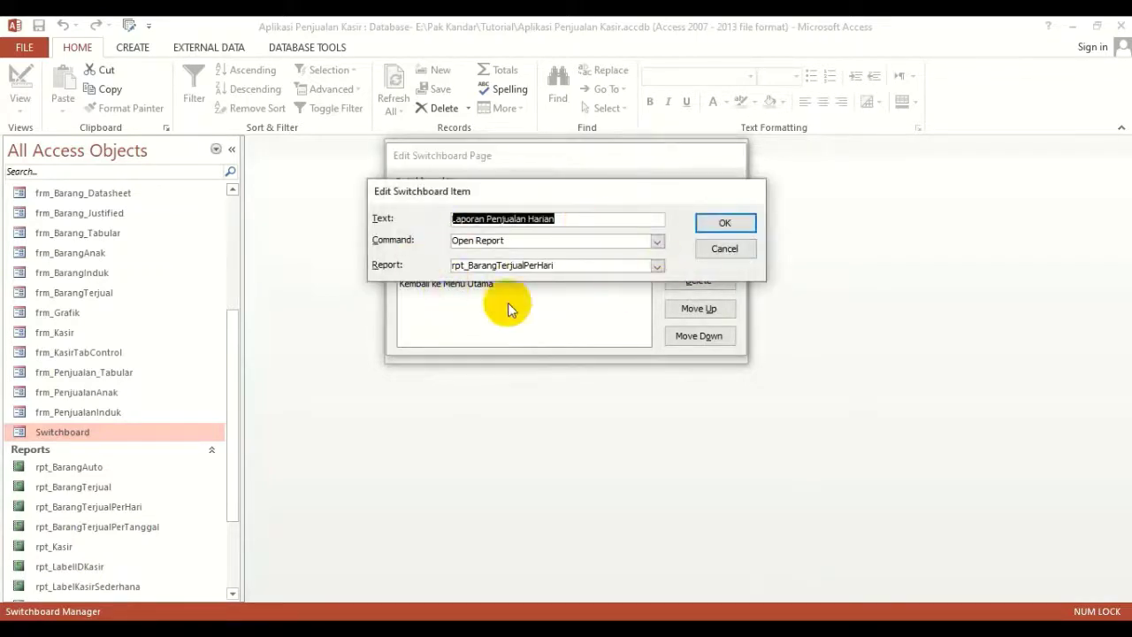
Set the item's command to Run Macro with the macro m_BarangTerjualPerHari, then save it and close the Switchboard Manager.
{"action": "left_click", "coordinate": [657, 240]}
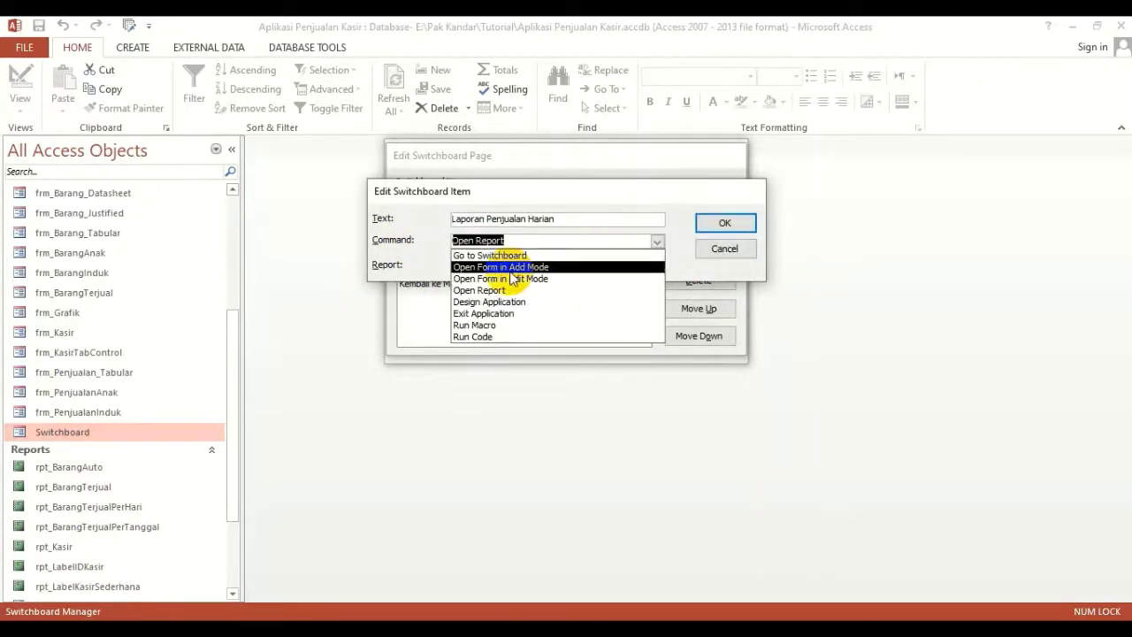
{"action": "left_click", "coordinate": [480, 326]}
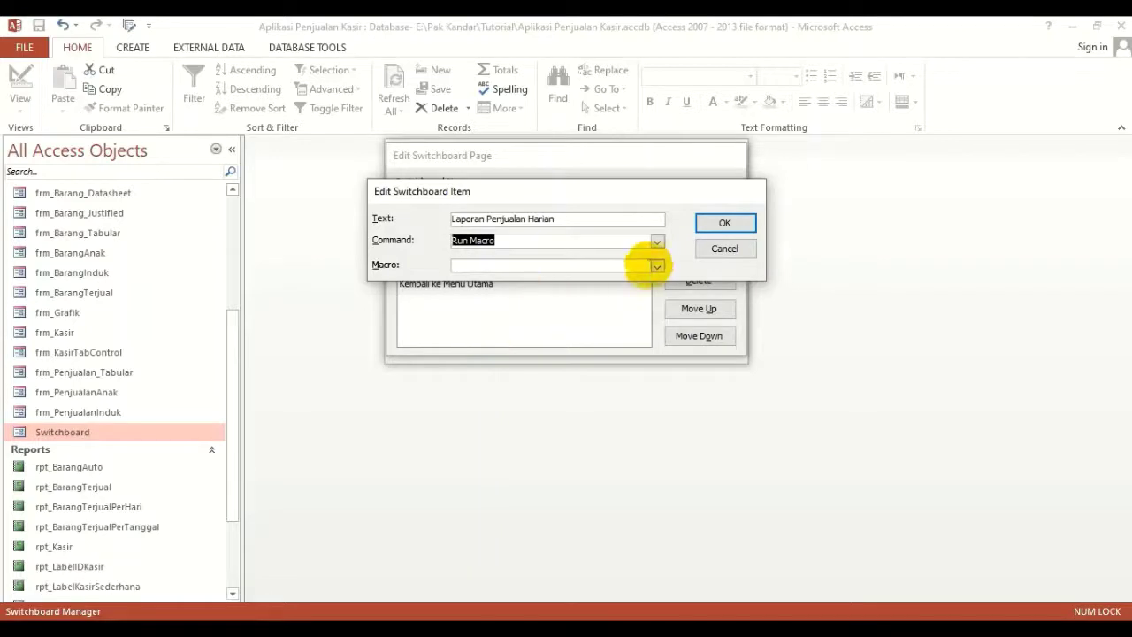
{"action": "left_click", "coordinate": [657, 265]}
{"action": "left_click", "coordinate": [538, 279]}
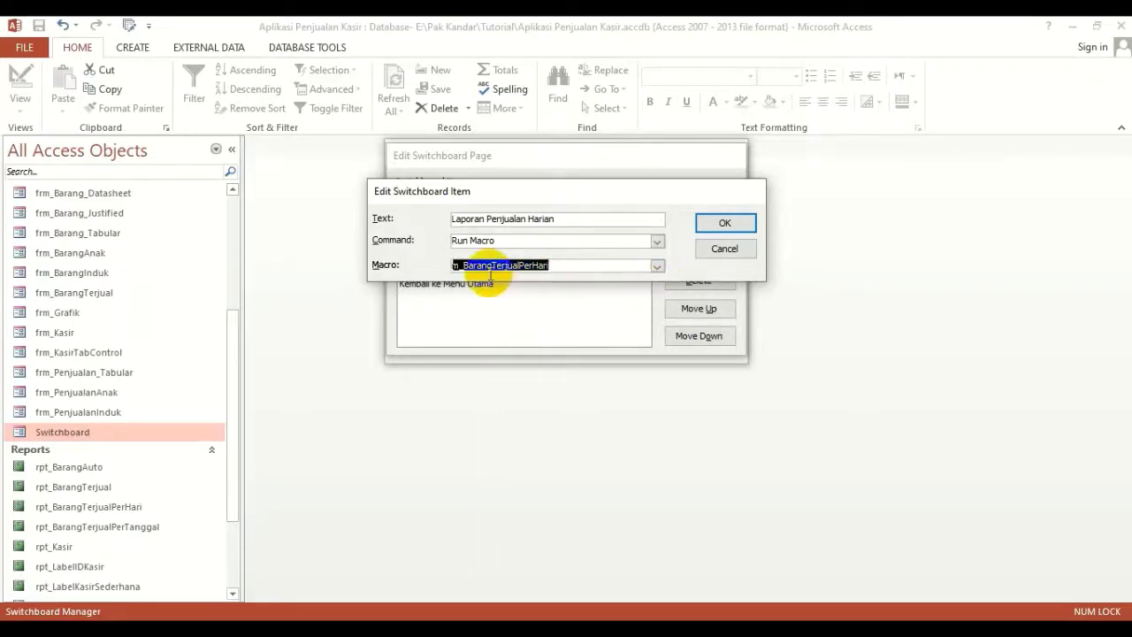
{"action": "left_click", "coordinate": [725, 222]}
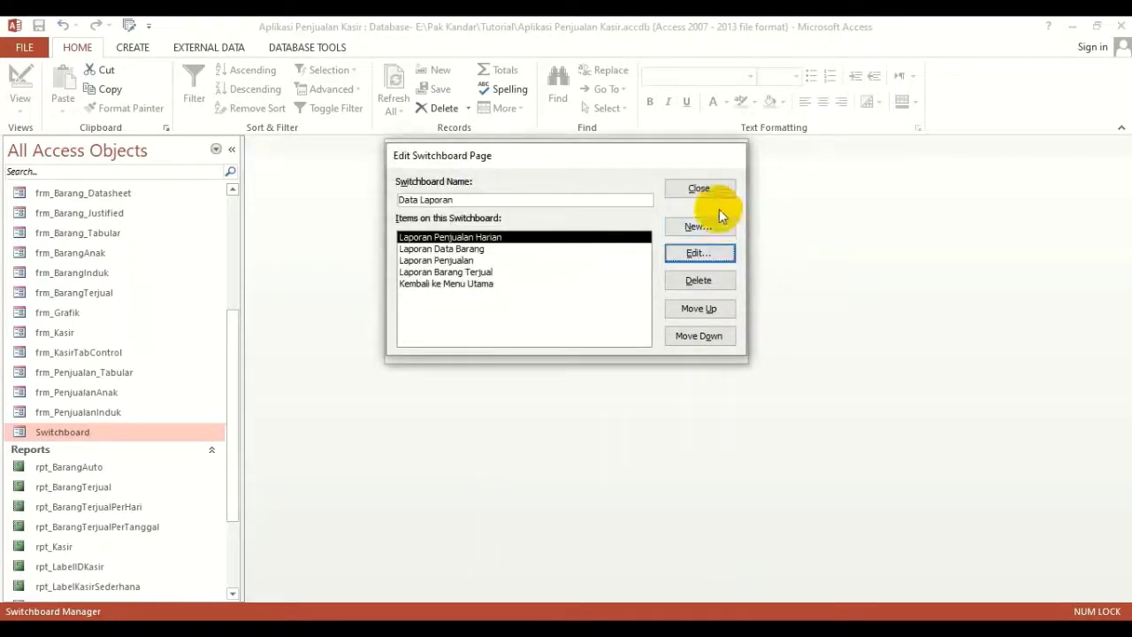
{"action": "left_click", "coordinate": [714, 189]}
{"action": "left_click", "coordinate": [714, 187]}
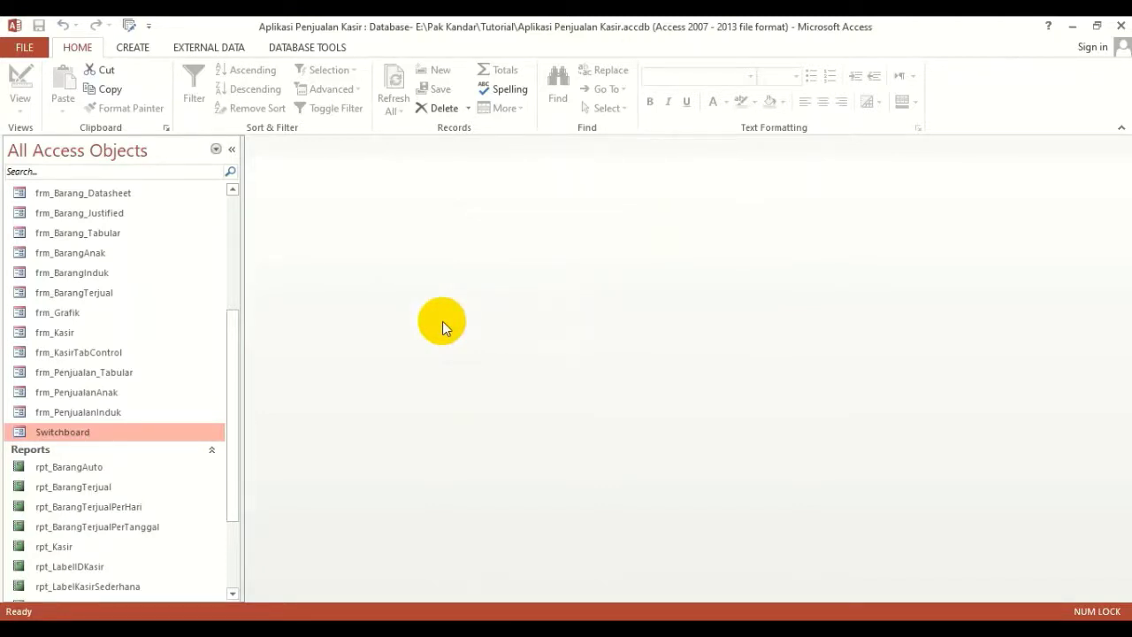
Test Laporan Penjualan Harian from the Laporan page of the Switchboard form, then close the report preview and the form.
{"action": "double_click", "coordinate": [114, 435]}
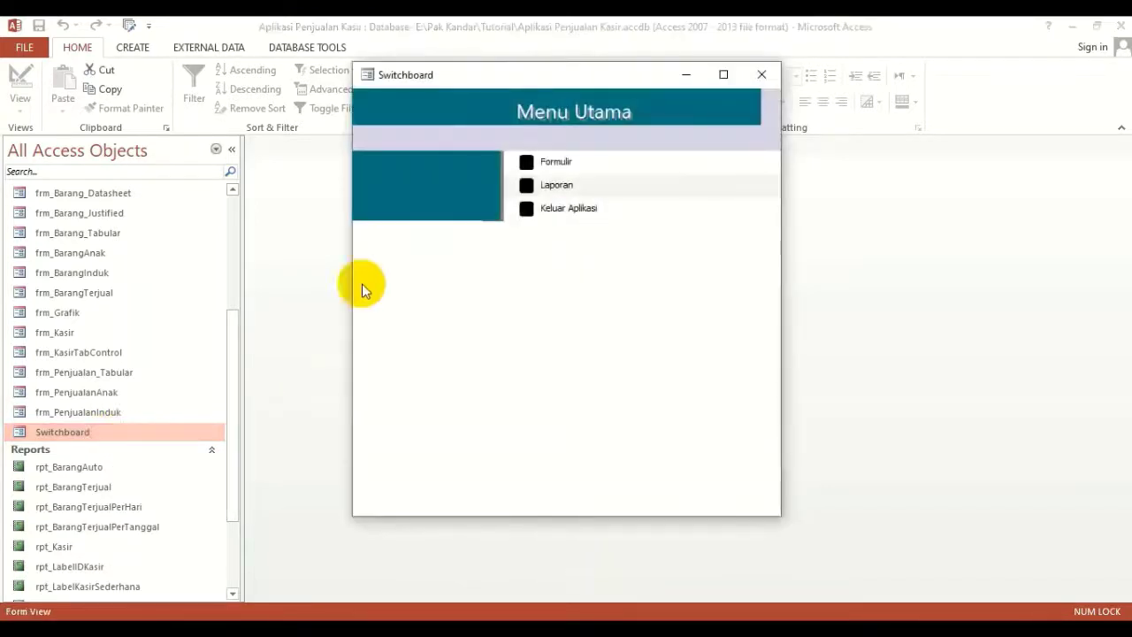
{"action": "left_click", "coordinate": [525, 185]}
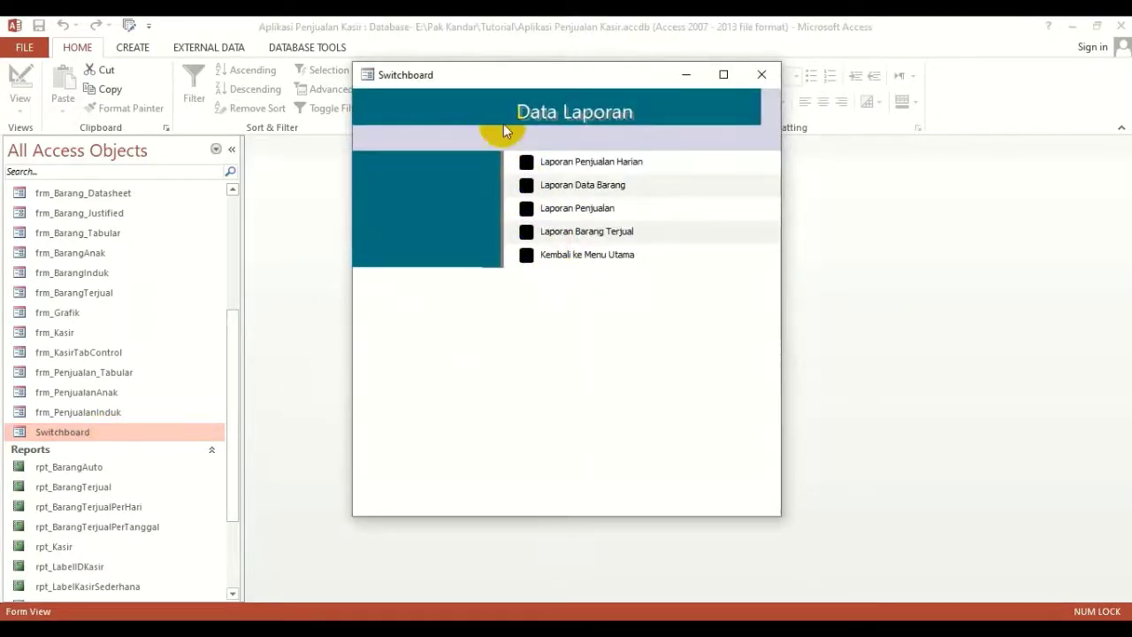
{"action": "left_click", "coordinate": [527, 162]}
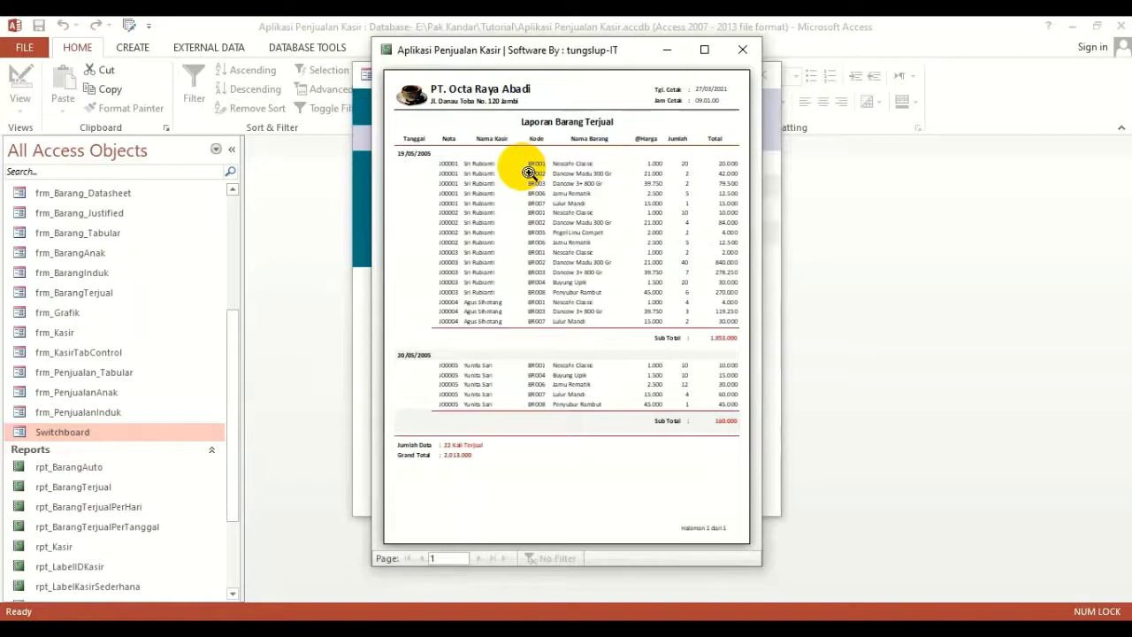
{"action": "left_click", "coordinate": [736, 53]}
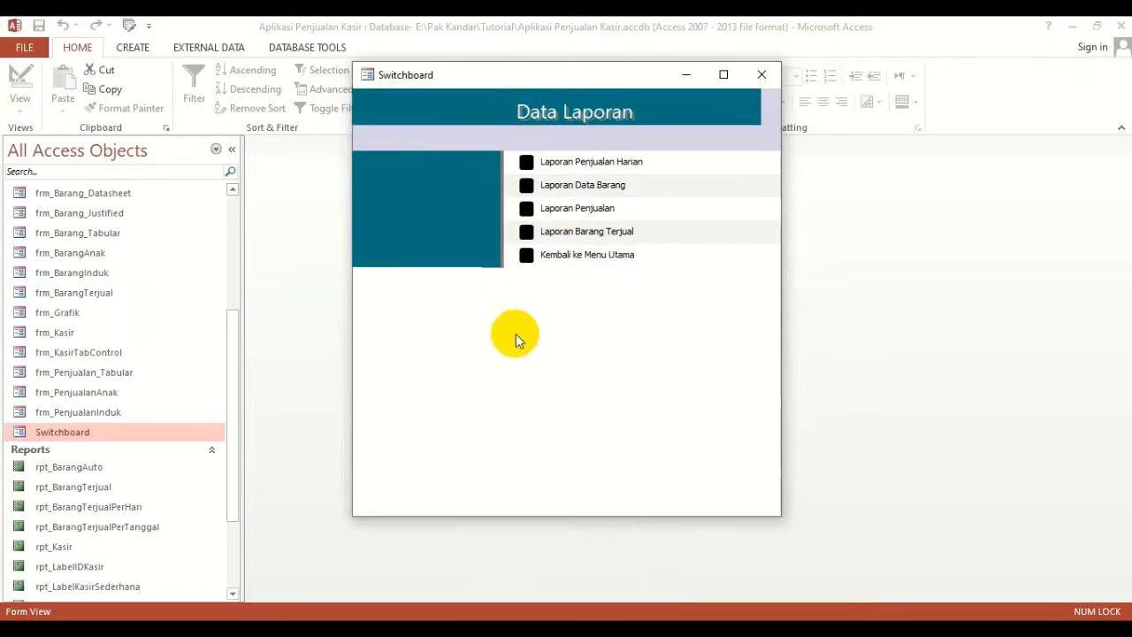
{"action": "left_click", "coordinate": [761, 72]}
Open the Switchboard form in Design View and fill the teal rectangle in the form header with near-black.
{"action": "right_click", "coordinate": [82, 431]}
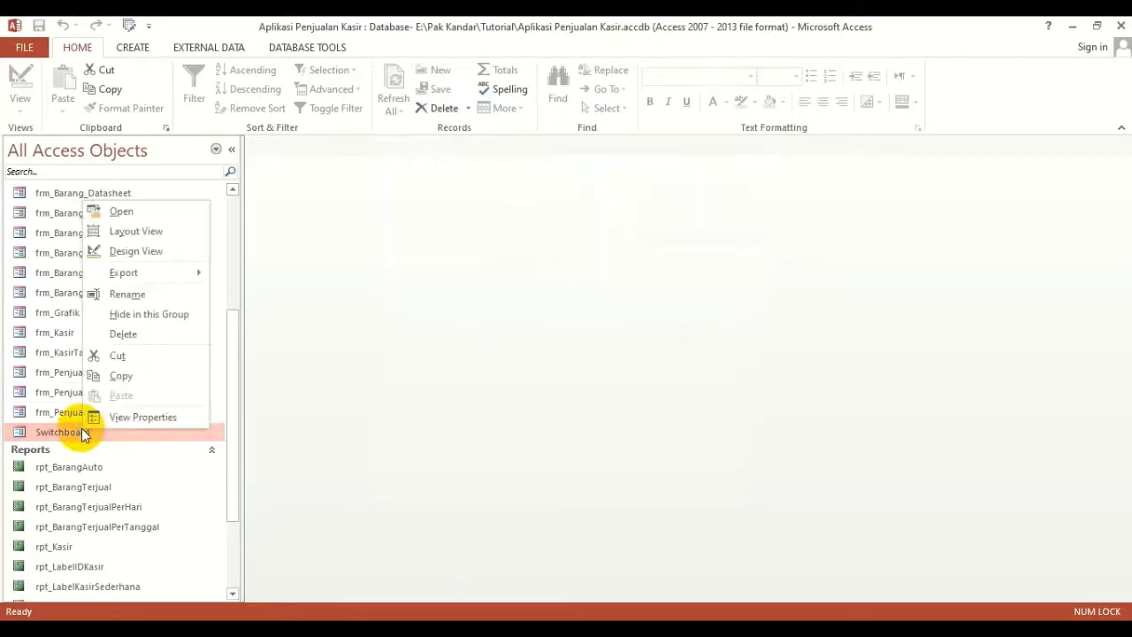
{"action": "left_click", "coordinate": [56, 430]}
{"action": "right_click", "coordinate": [57, 430]}
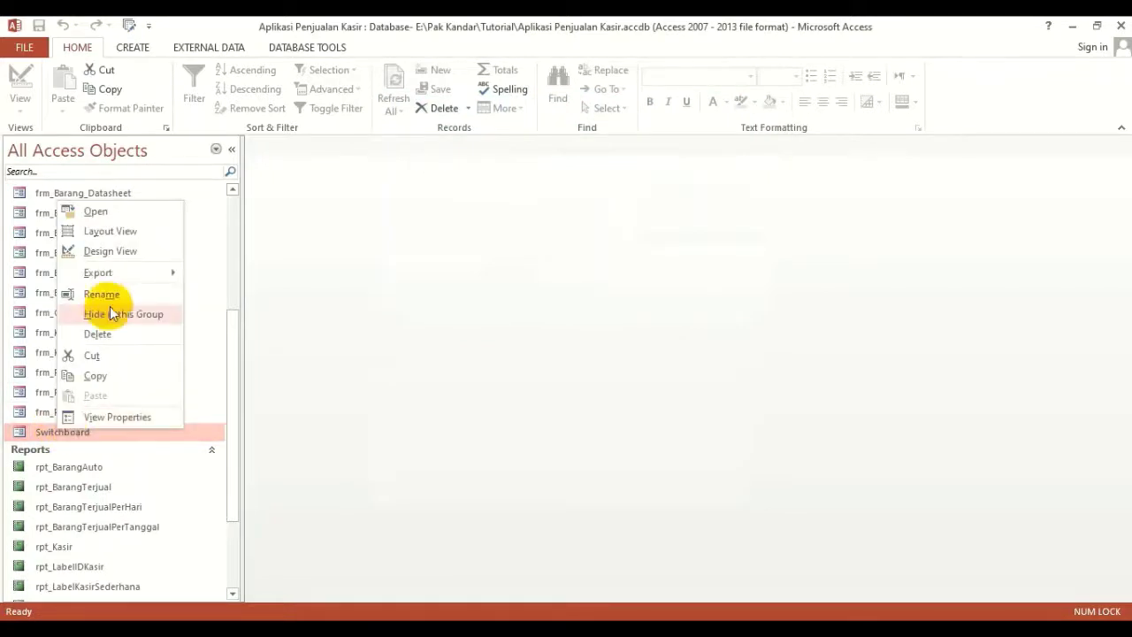
{"action": "left_click", "coordinate": [110, 251]}
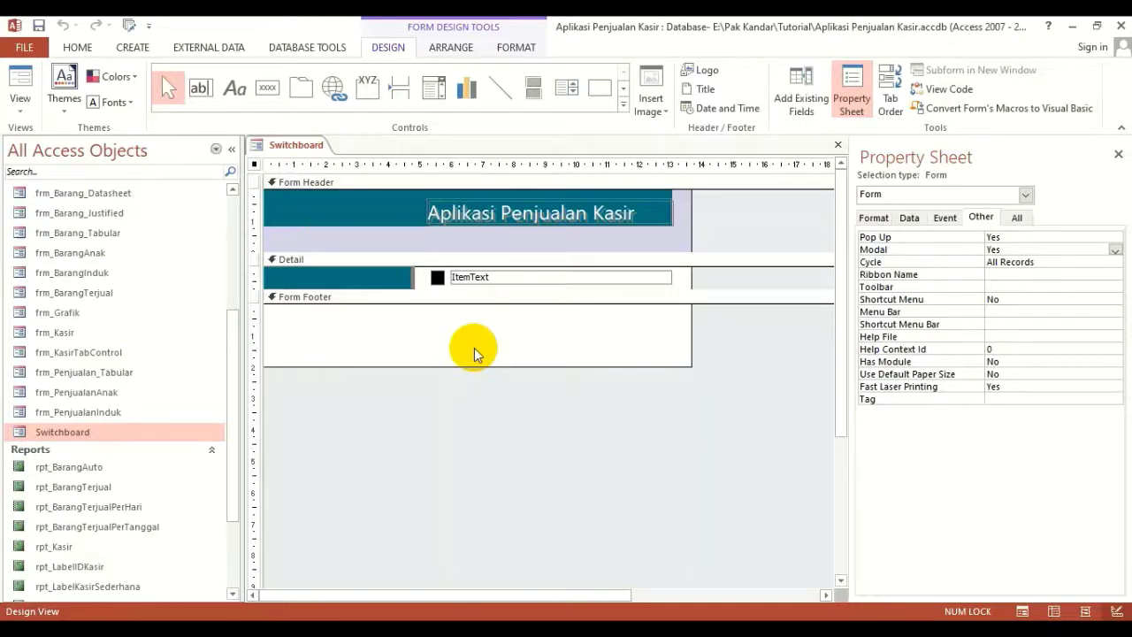
{"action": "left_click", "coordinate": [360, 228]}
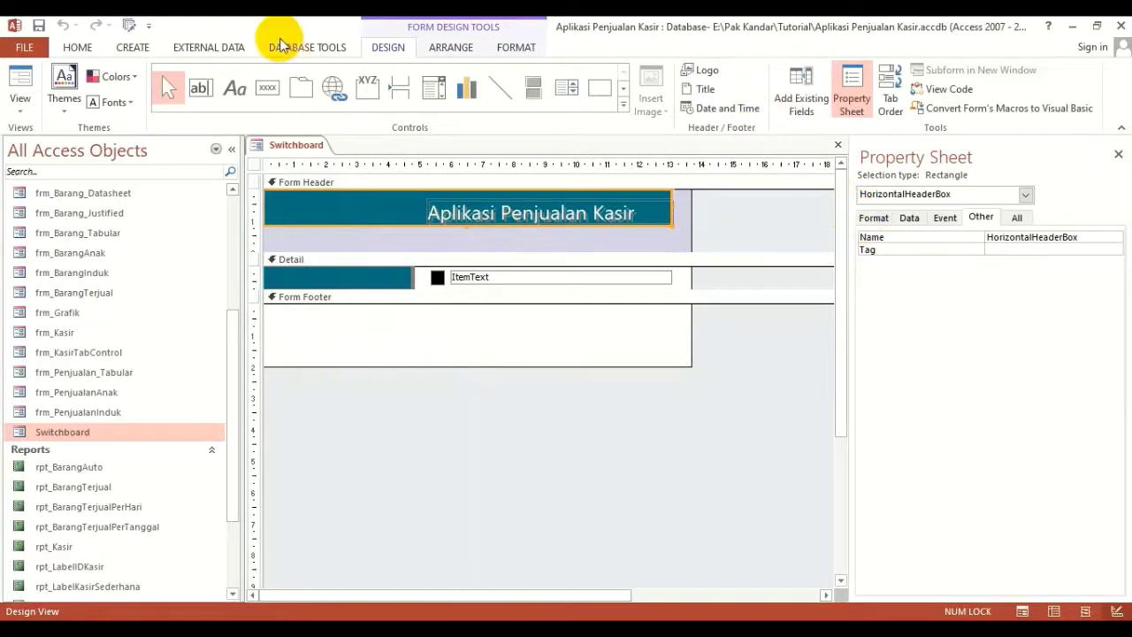
{"action": "left_click", "coordinate": [77, 46]}
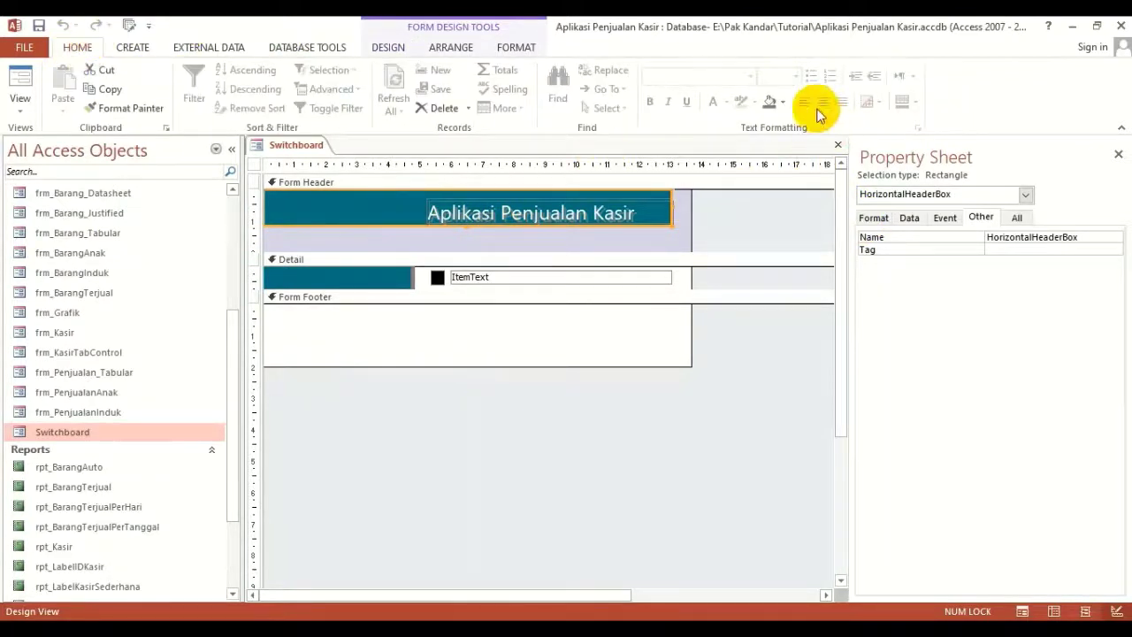
{"action": "left_click", "coordinate": [787, 103]}
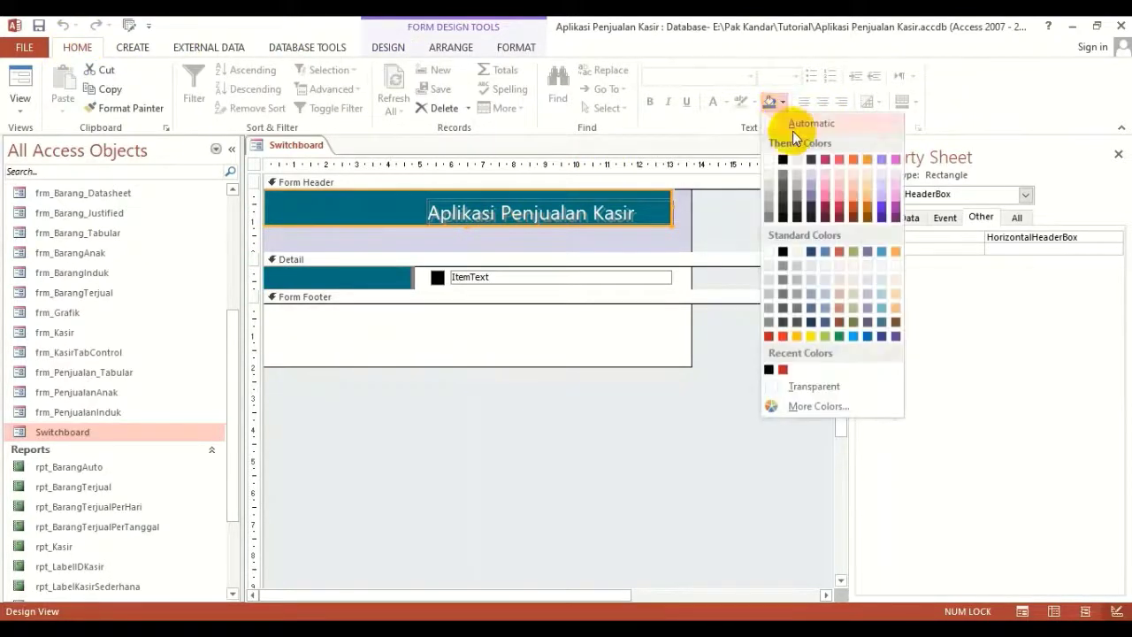
{"action": "left_click", "coordinate": [790, 211]}
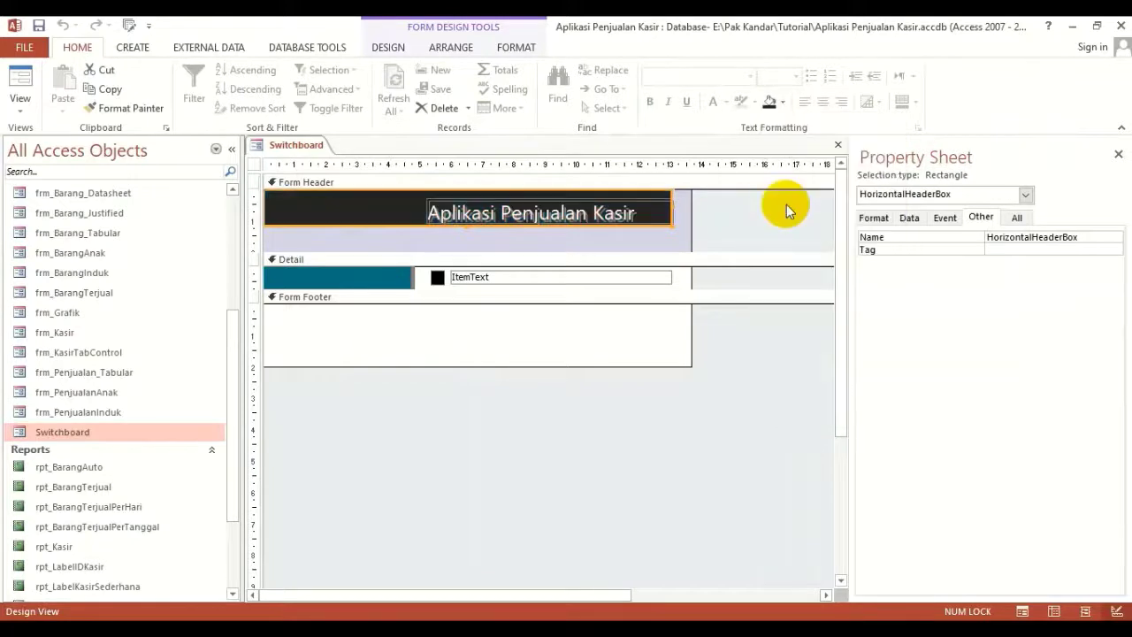
Fill the teal picture box in the form's Detail section with medium grey and deselect it.
{"action": "left_click", "coordinate": [378, 283]}
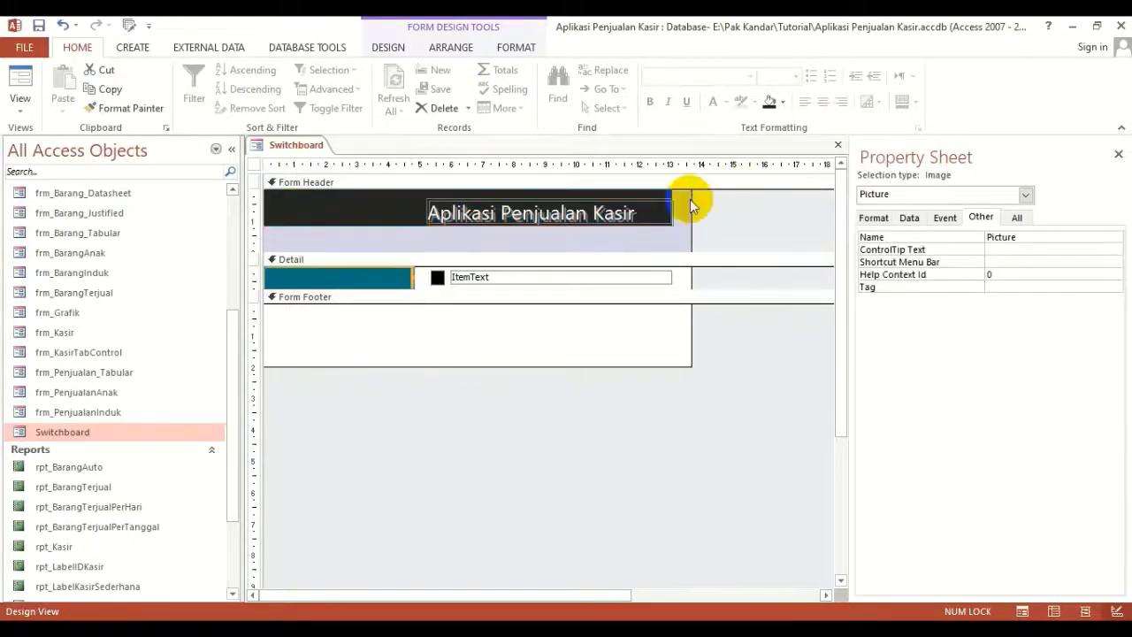
{"action": "left_click", "coordinate": [785, 103]}
{"action": "left_click", "coordinate": [769, 207]}
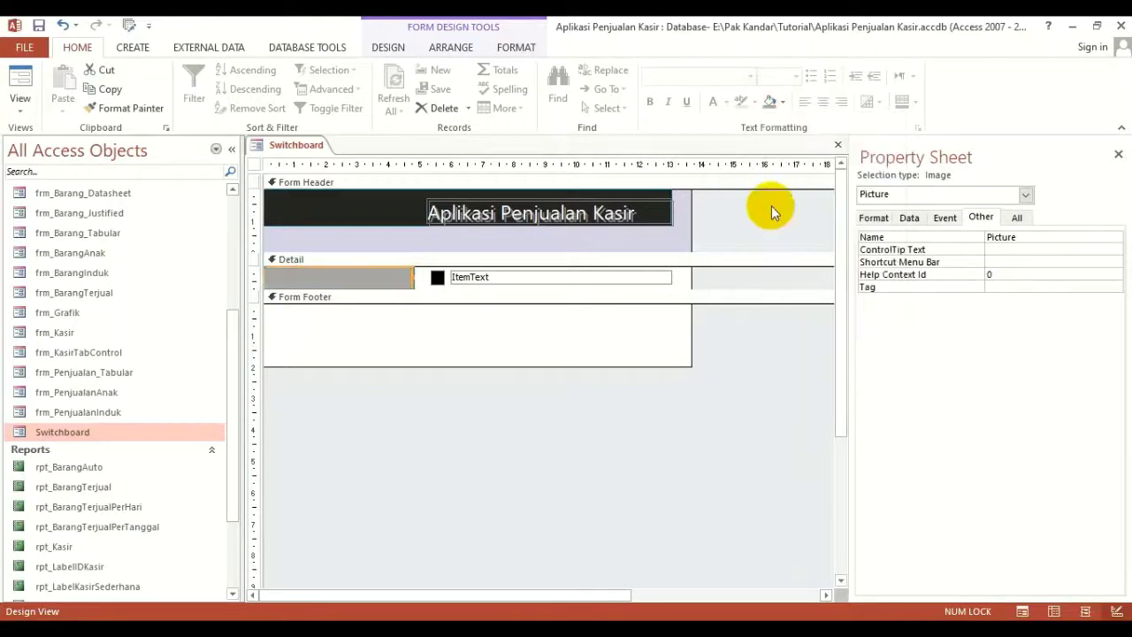
{"action": "left_click", "coordinate": [467, 351]}
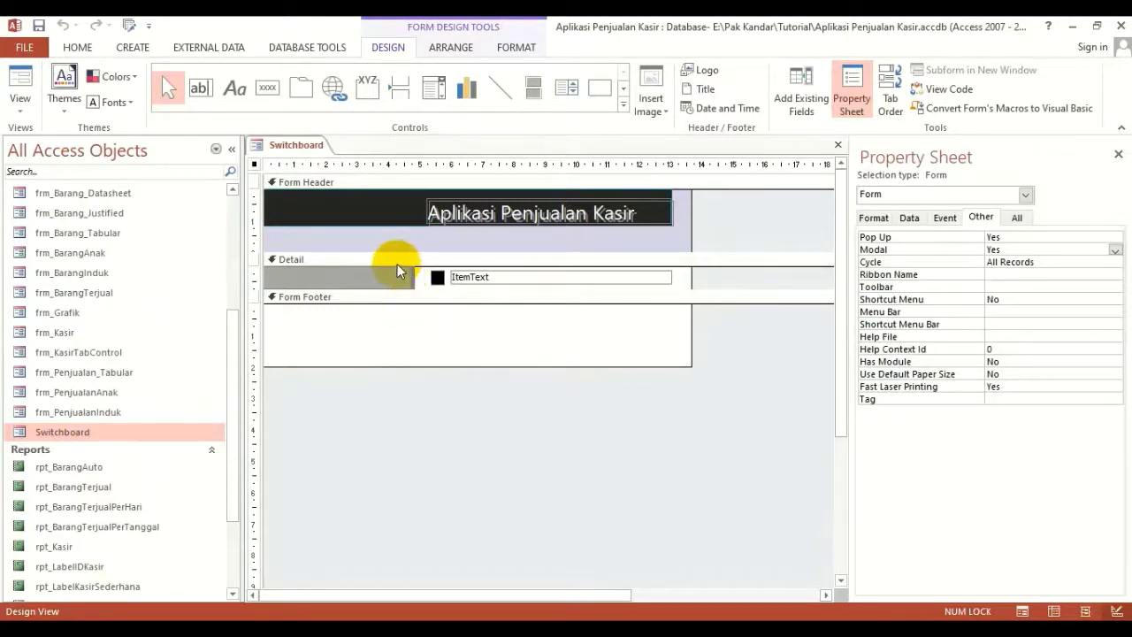
Stretch the near-black header rectangle downward so it covers more of the form header's height.
{"action": "left_click", "coordinate": [387, 219]}
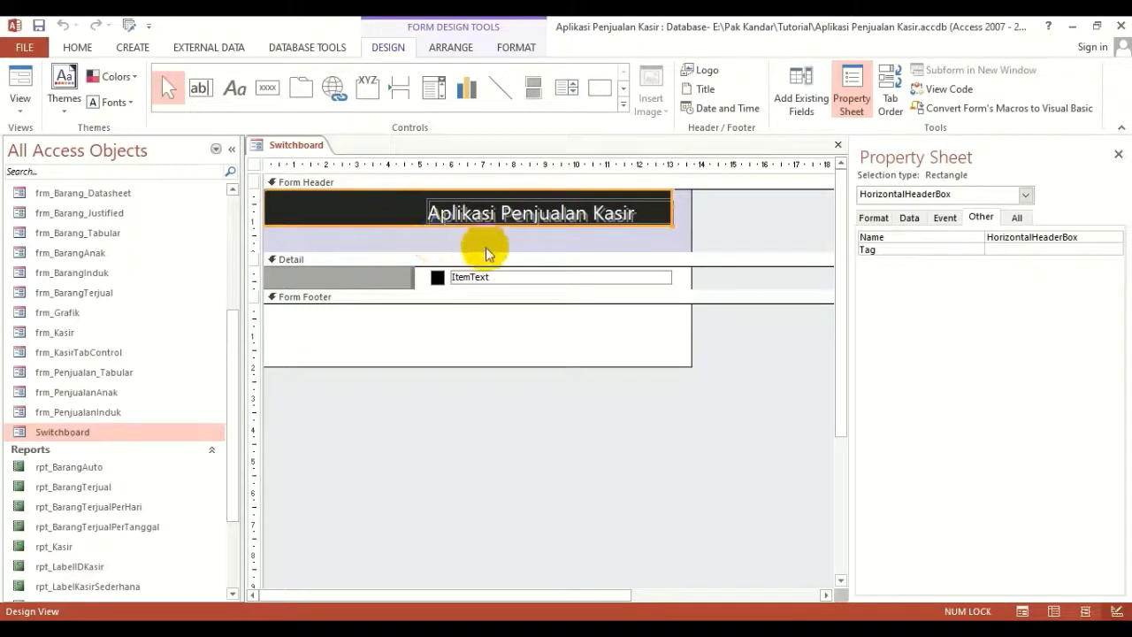
{"action": "left_click", "coordinate": [726, 235]}
{"action": "left_click", "coordinate": [368, 216]}
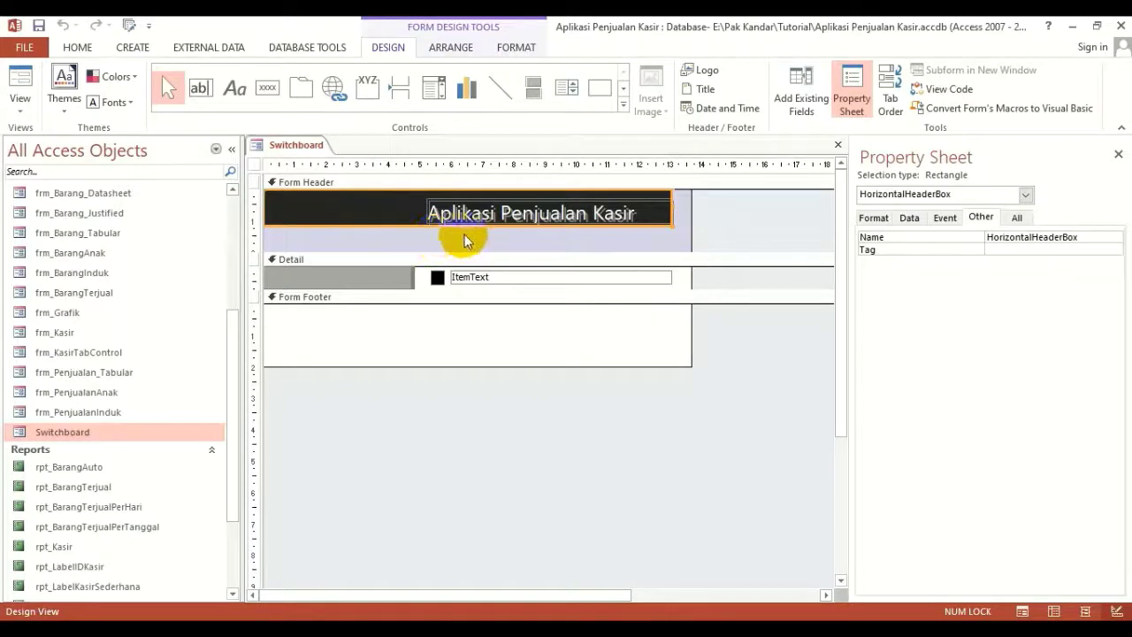
{"action": "left_click_drag", "start_coordinate": [467, 224], "coordinate": [470, 240]}
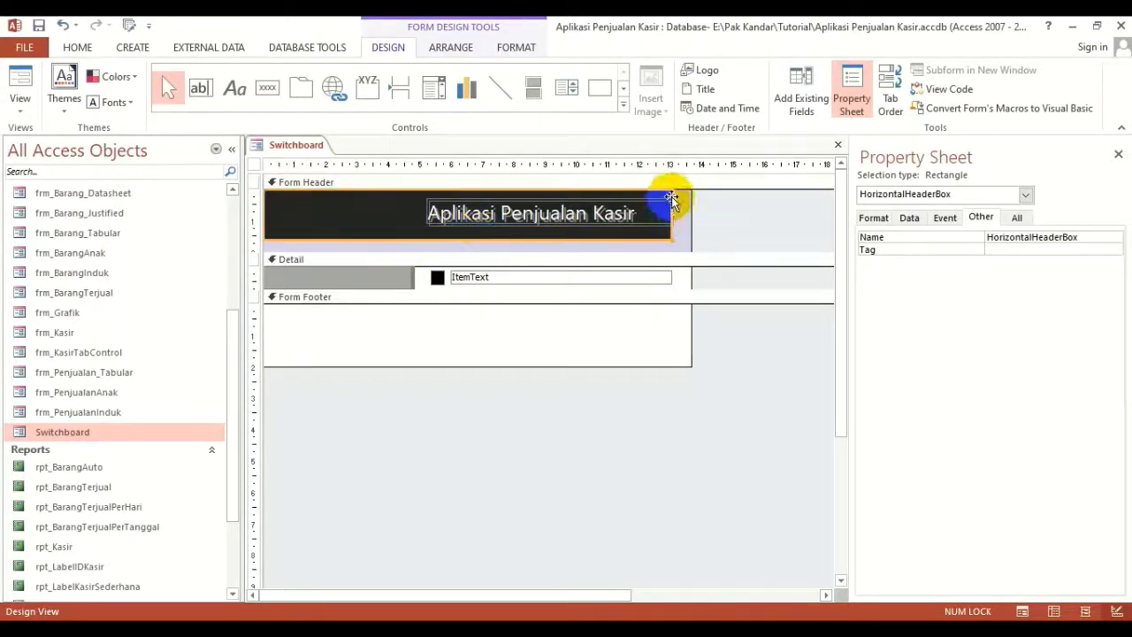
Widen the near-black header rectangle to the form's full width and shorten the Form Header section to fit it.
{"action": "left_click_drag", "start_coordinate": [678, 214], "coordinate": [690, 214]}
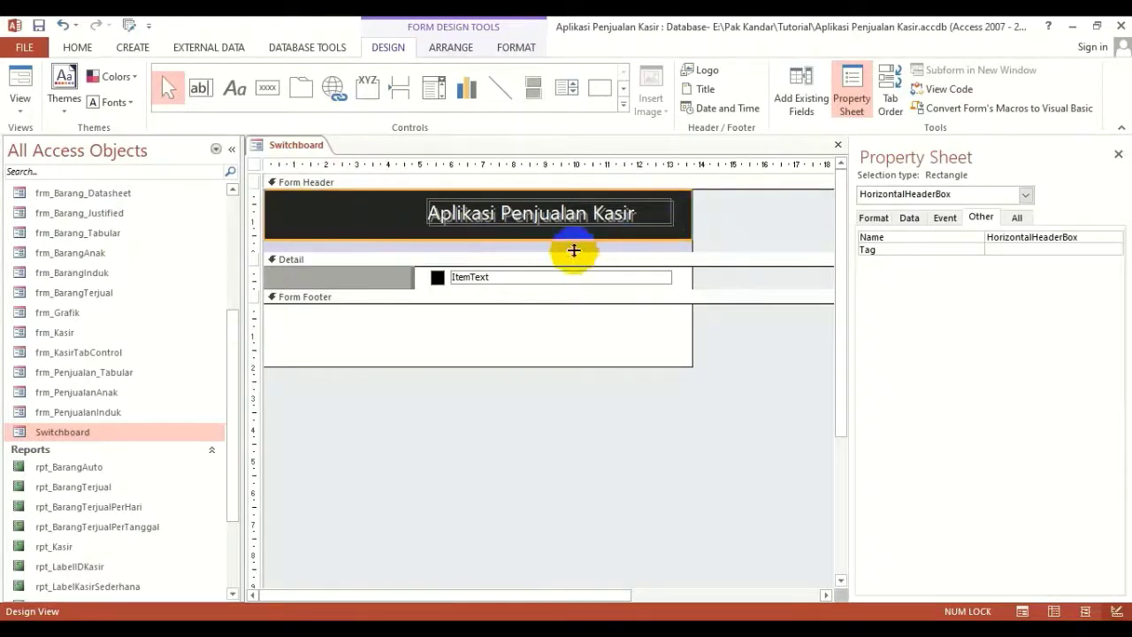
{"action": "left_click", "coordinate": [482, 248]}
{"action": "left_click_drag", "start_coordinate": [482, 248], "coordinate": [504, 247]}
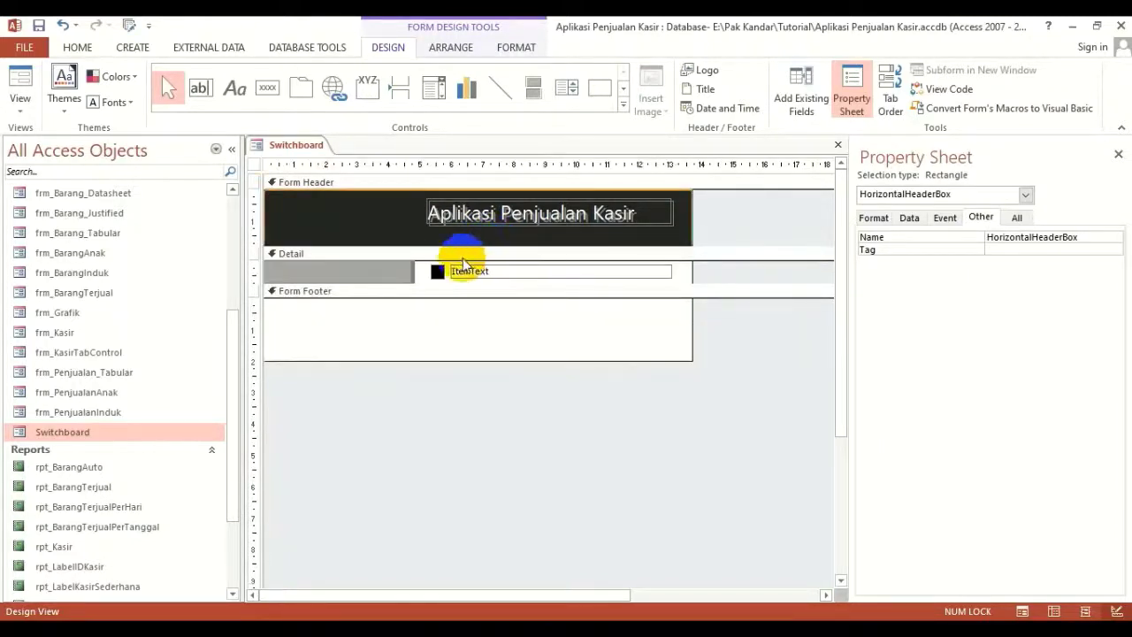
Collapse the empty Form Footer section to zero height and select the grey picture in the Detail section.
{"action": "left_click", "coordinate": [394, 316]}
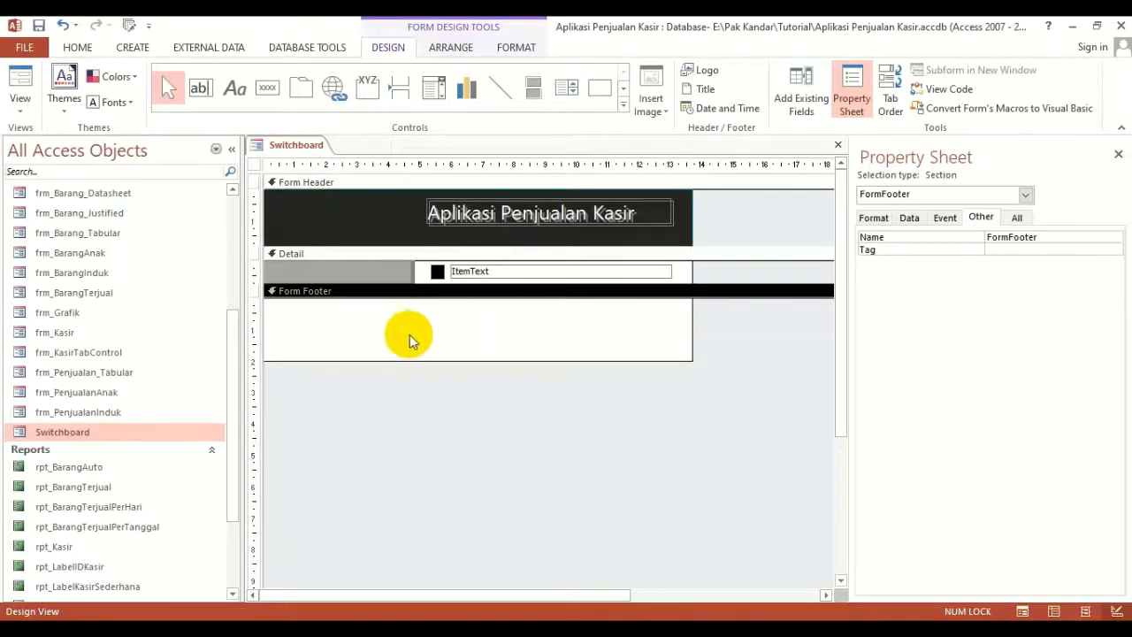
{"action": "left_click_drag", "start_coordinate": [440, 360], "coordinate": [434, 283]}
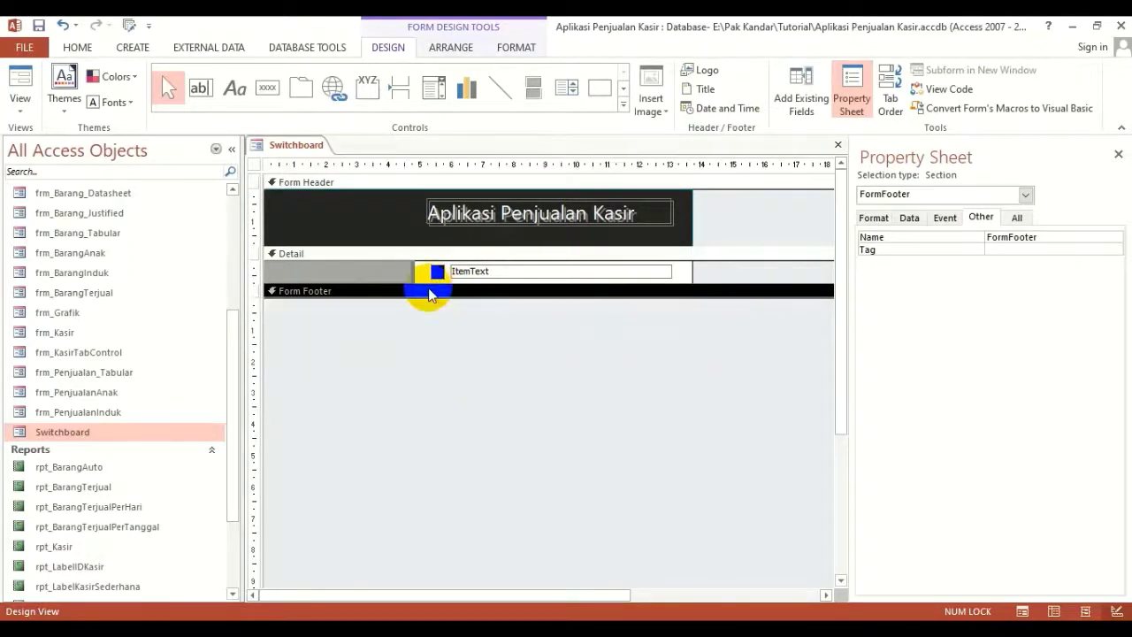
{"action": "left_click", "coordinate": [397, 274]}
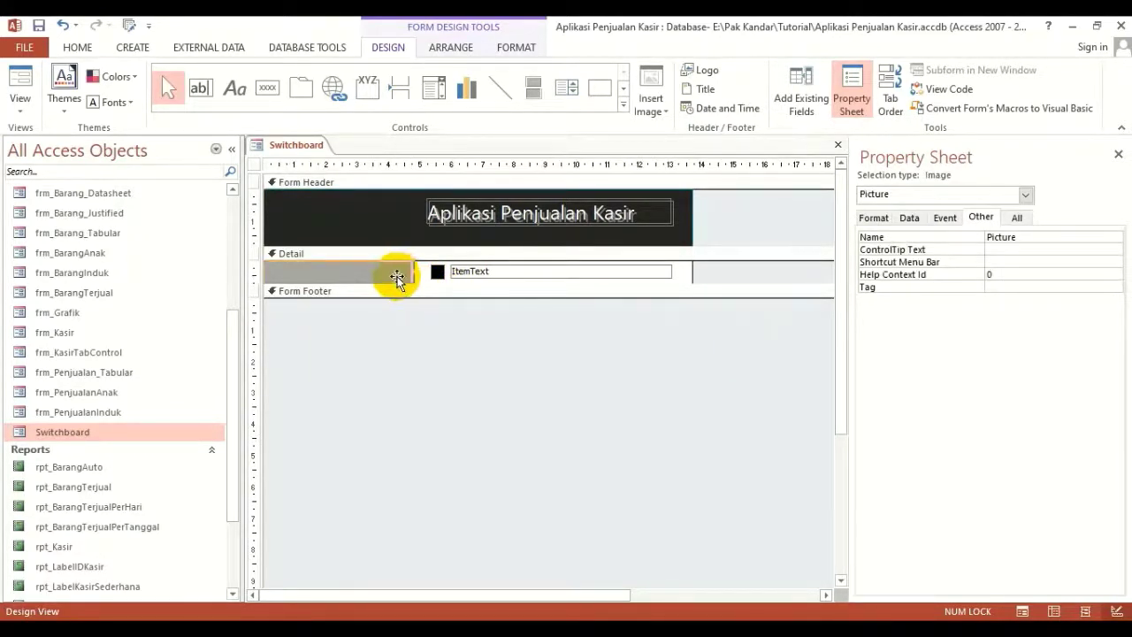
{"action": "left_click", "coordinate": [419, 272]}
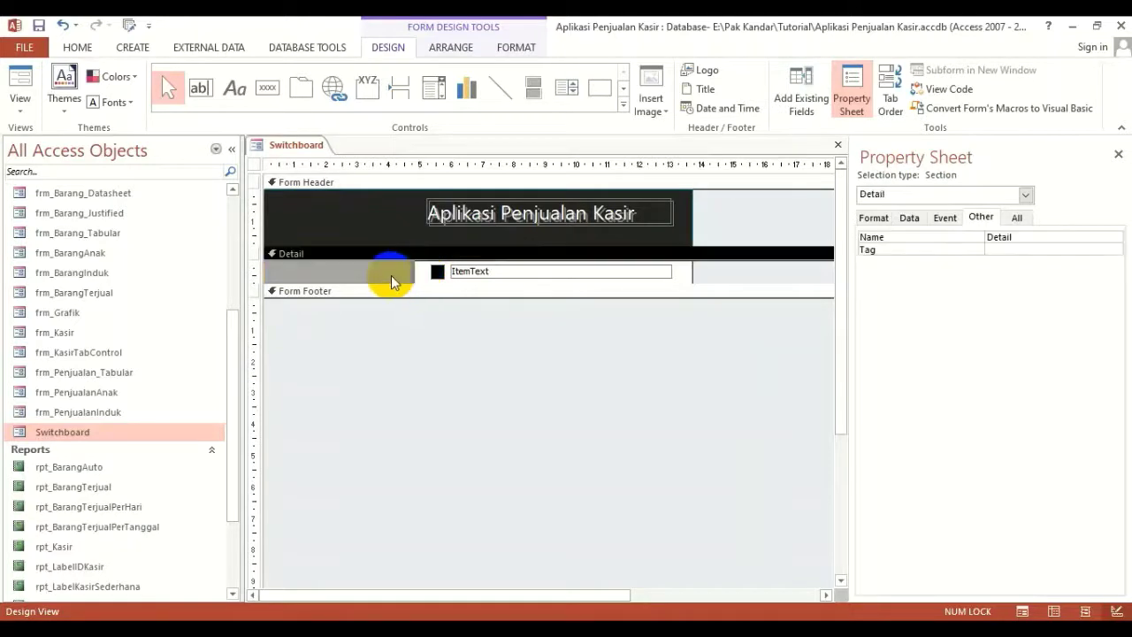
{"action": "left_click", "coordinate": [391, 275]}
Preview the Switchboard in Form View, close it and save the design changes.
{"action": "left_click", "coordinate": [19, 77]}
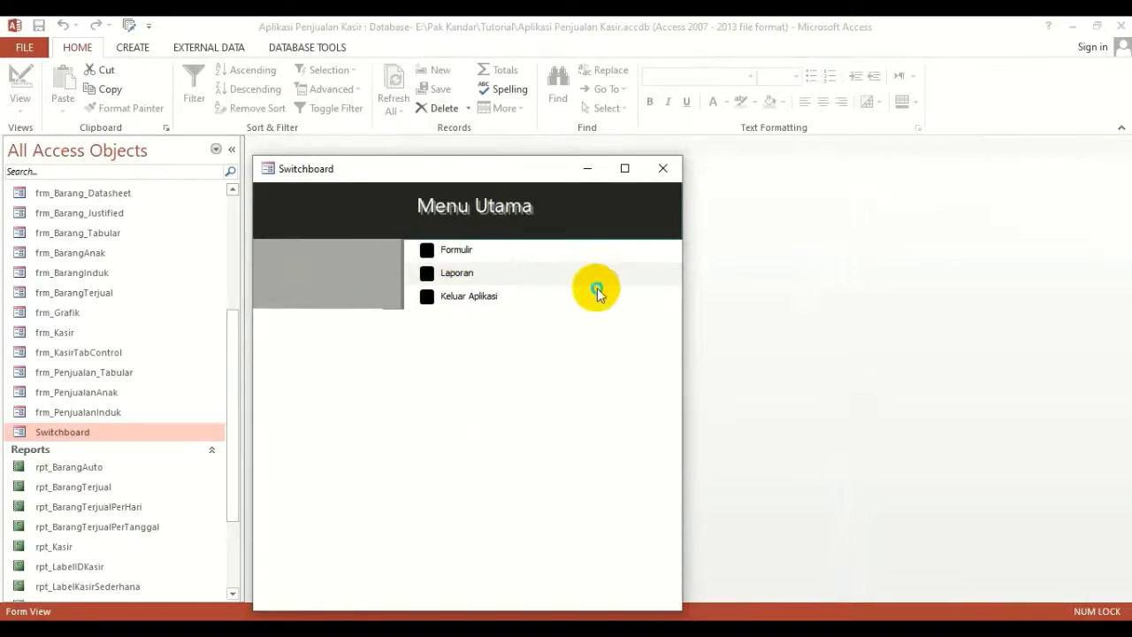
{"action": "left_click", "coordinate": [661, 169]}
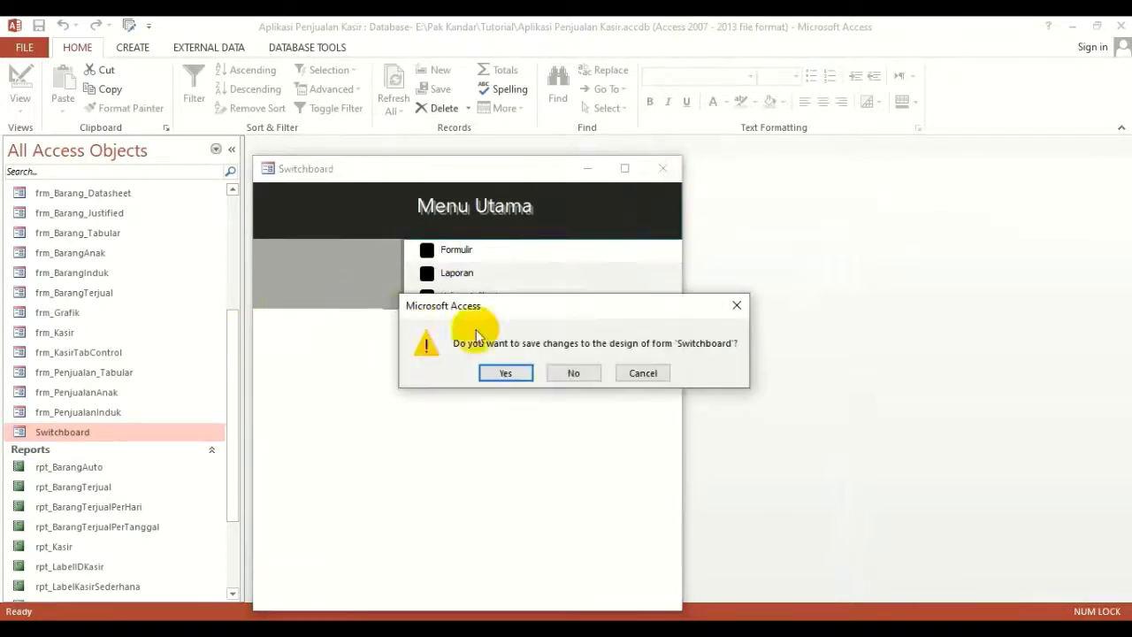
{"action": "left_click", "coordinate": [508, 376]}
Open the Switchboard form in Design View and set the ItemText box's font size to 10.
{"action": "right_click", "coordinate": [135, 433]}
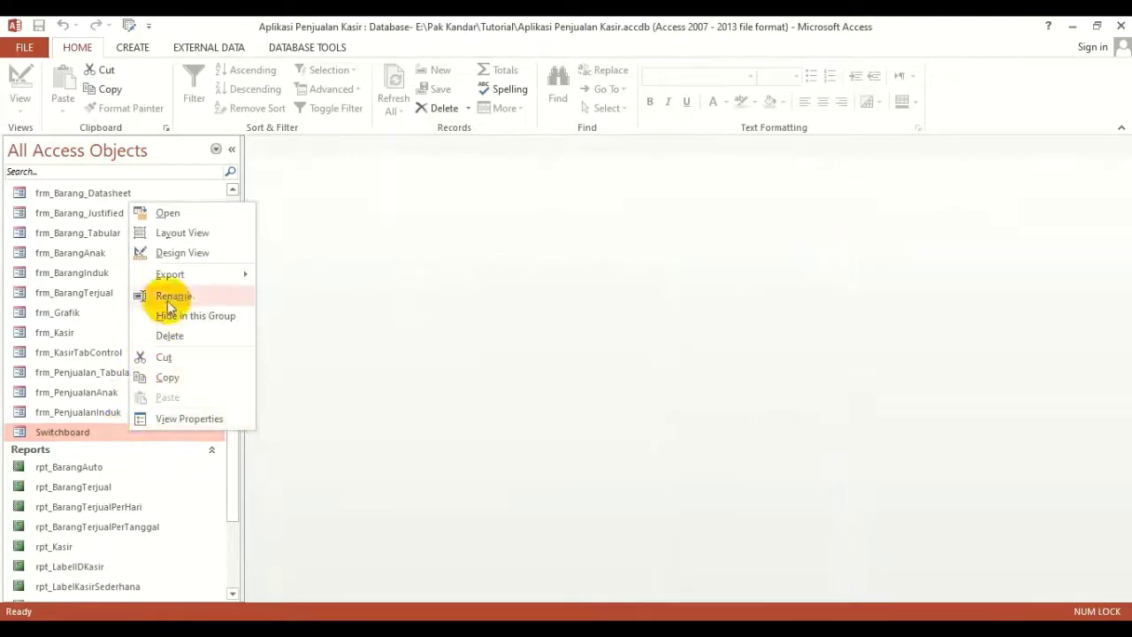
{"action": "left_click", "coordinate": [185, 253]}
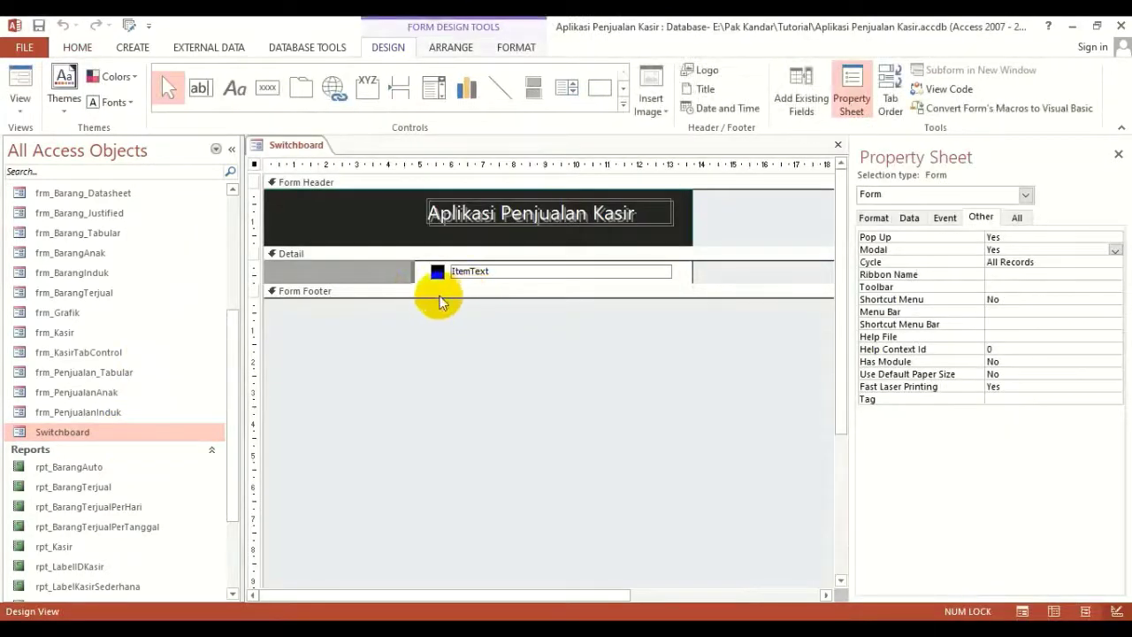
{"action": "left_click", "coordinate": [435, 276]}
{"action": "left_click", "coordinate": [452, 47]}
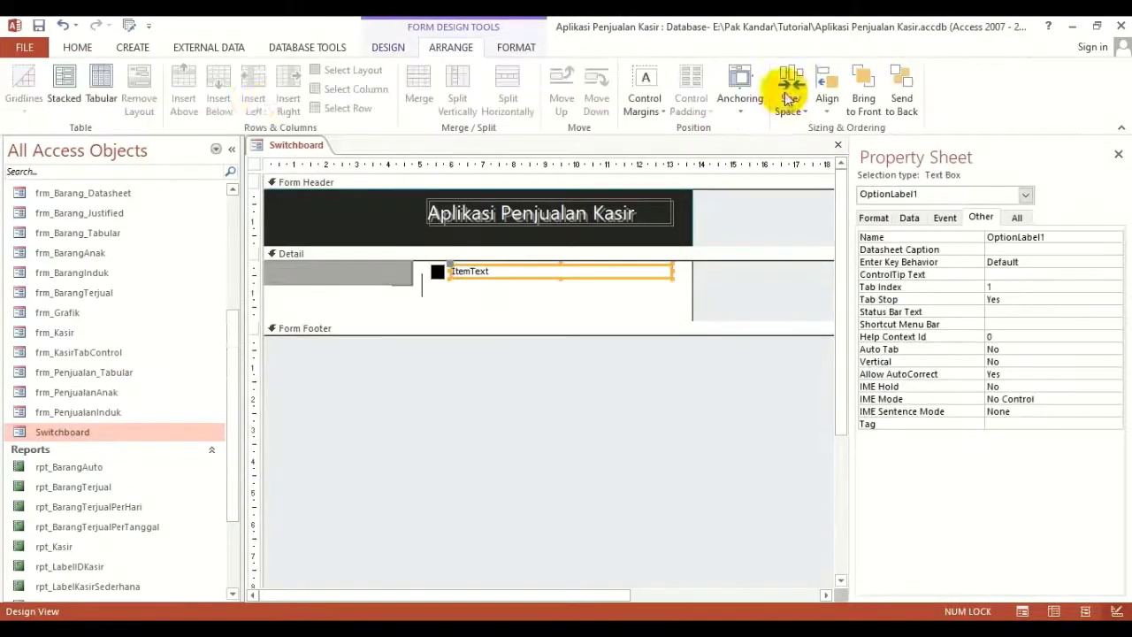
{"action": "left_click", "coordinate": [77, 47]}
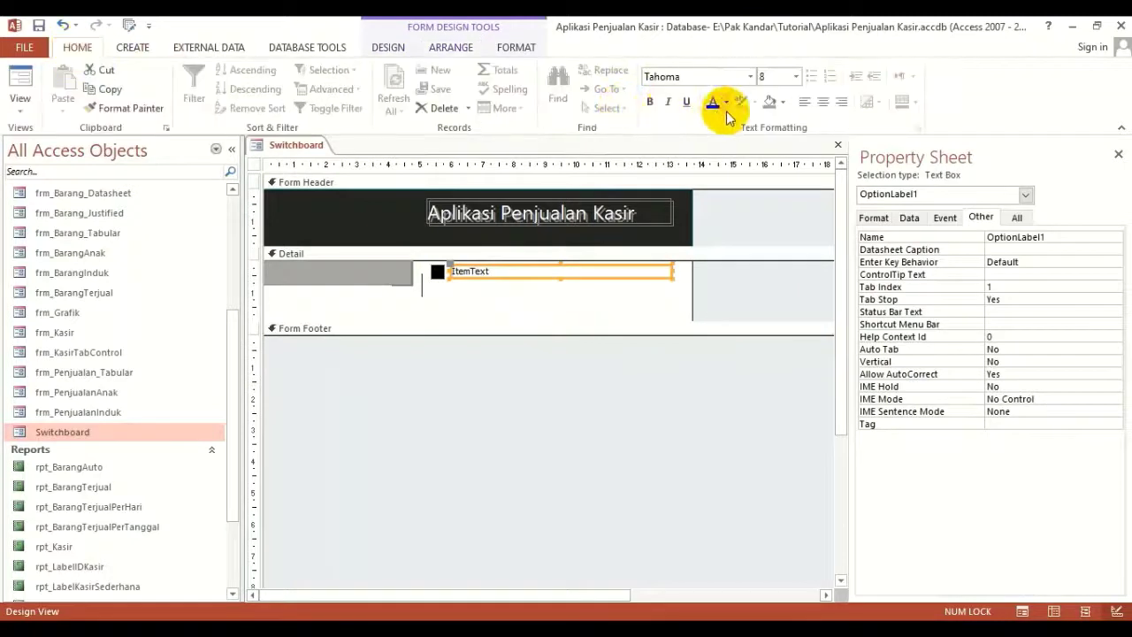
{"action": "left_click", "coordinate": [796, 76]}
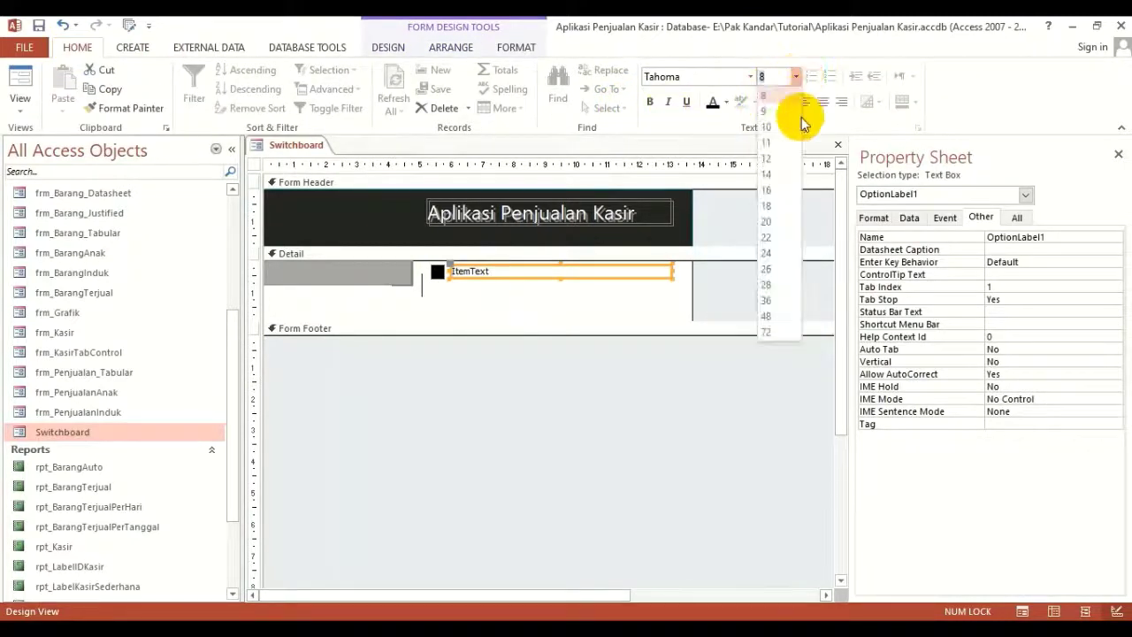
{"action": "left_click", "coordinate": [767, 126]}
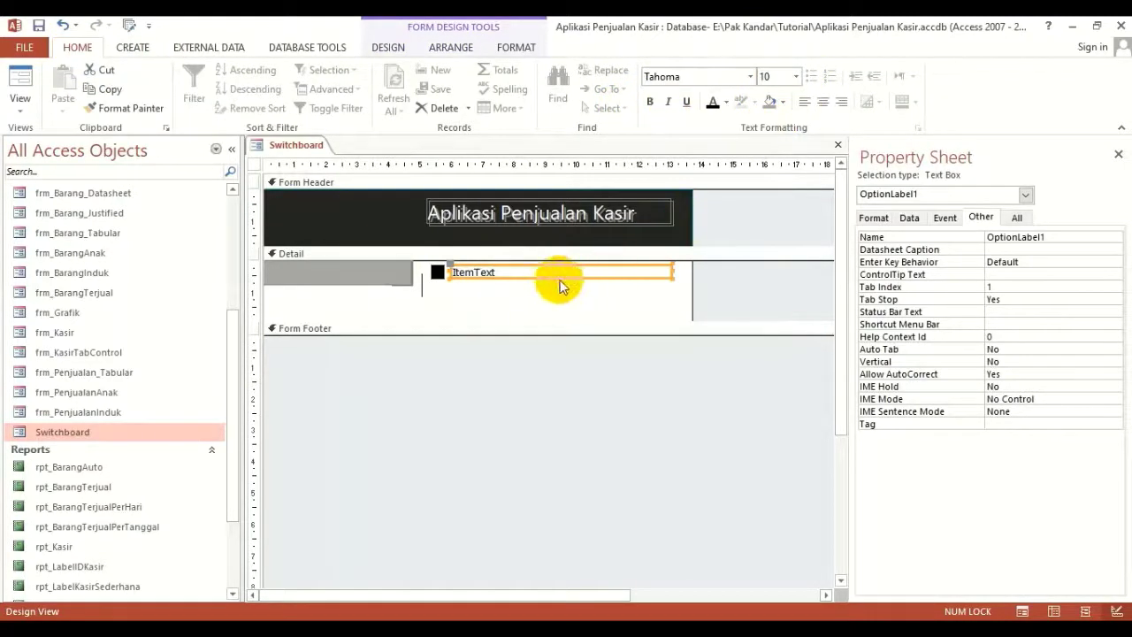
Shrink the Detail section to the height of its controls and close the Switchboard form, saving the design.
{"action": "left_click", "coordinate": [545, 301]}
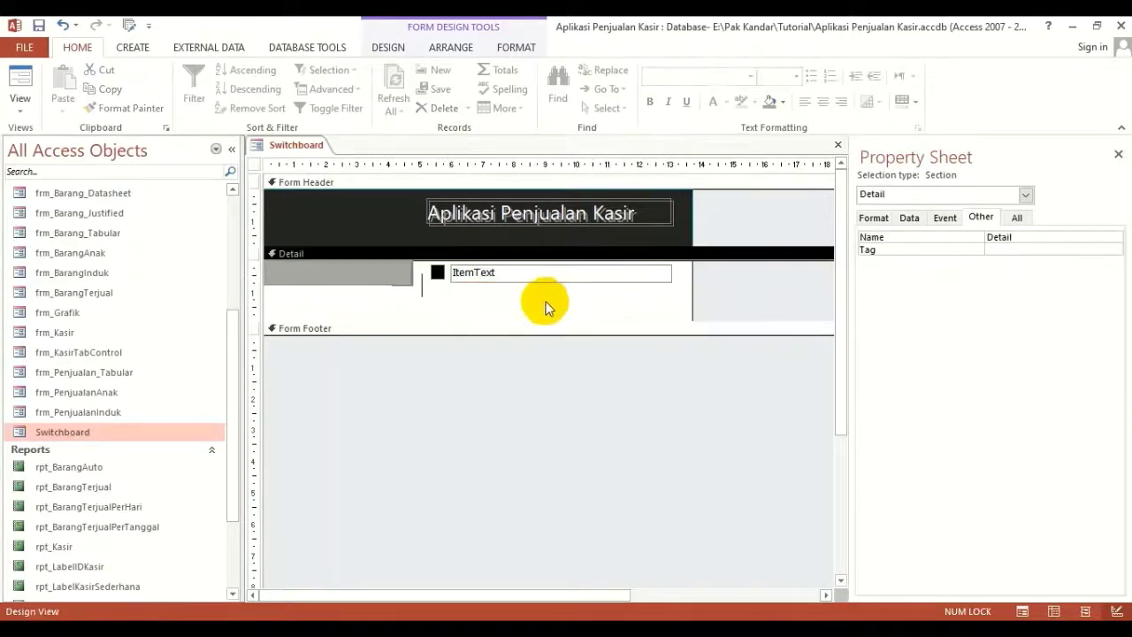
{"action": "left_click_drag", "start_coordinate": [527, 323], "coordinate": [527, 285]}
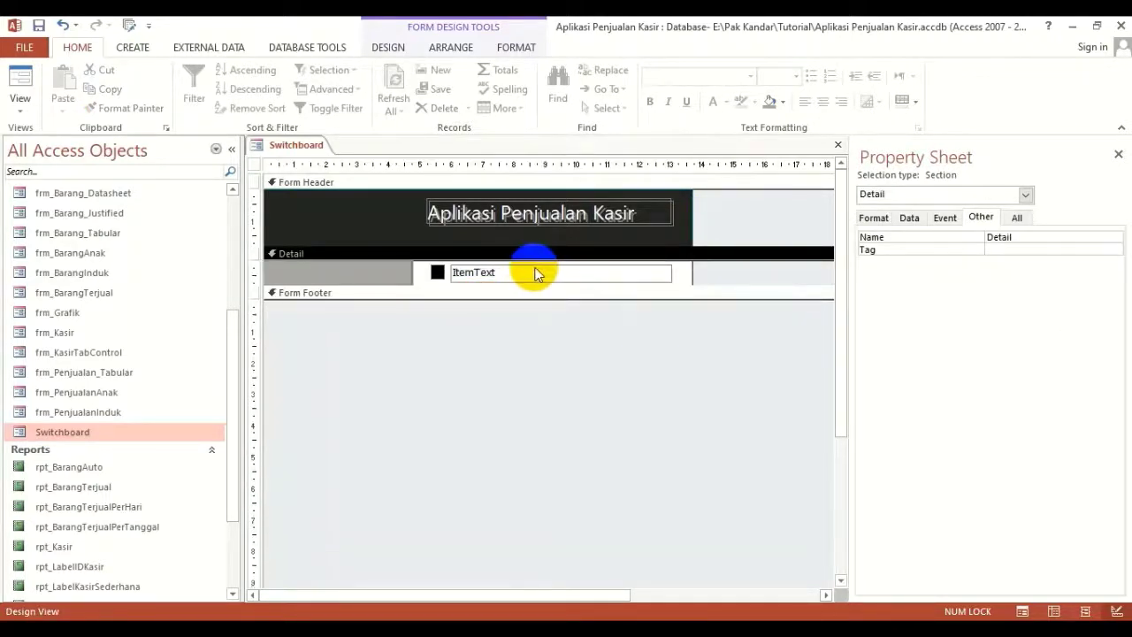
{"action": "left_click", "coordinate": [838, 145]}
{"action": "left_click", "coordinate": [510, 371]}
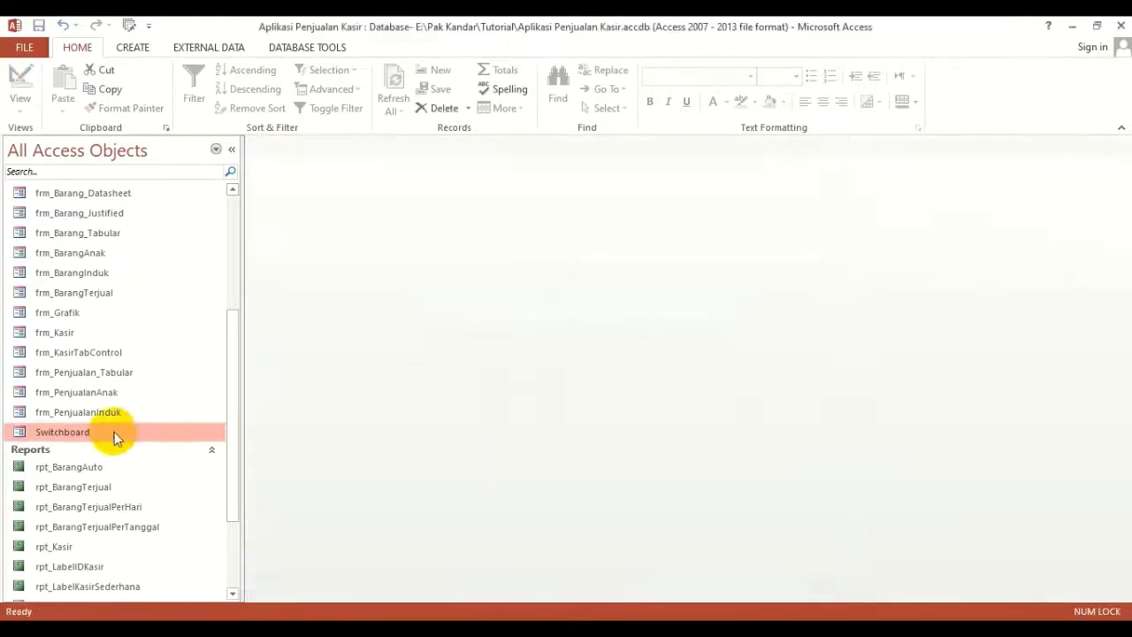
Test Keluar Aplikasi in the Switchboard form and reopen the recent Aplikasi Penjualan Kasir.accdb database from drive E.
{"action": "double_click", "coordinate": [113, 432]}
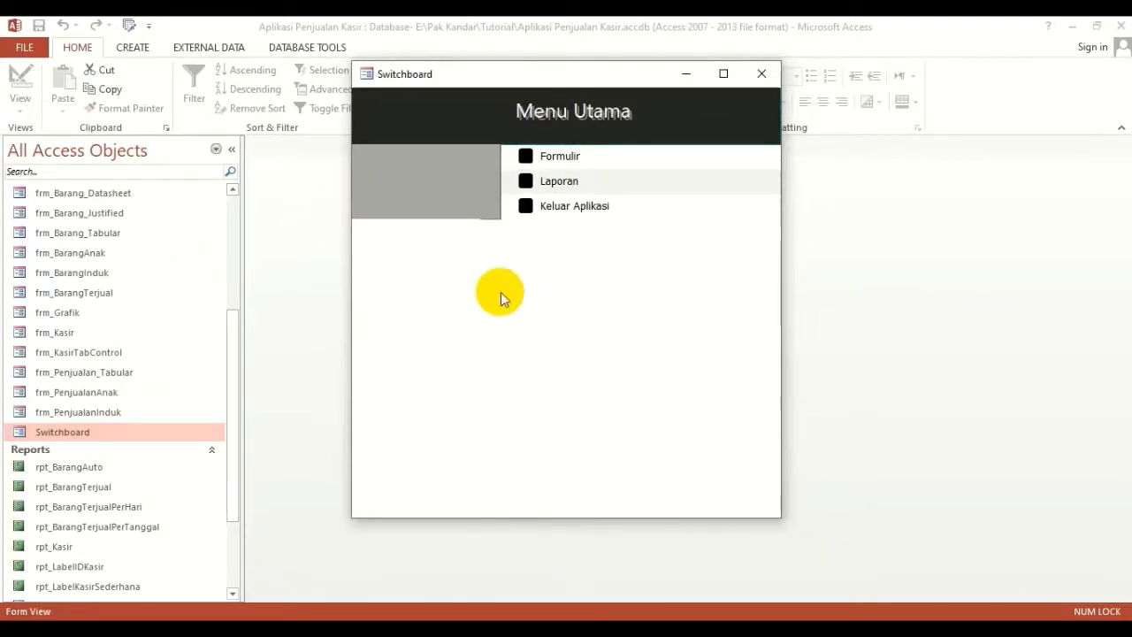
{"action": "left_click", "coordinate": [526, 208]}
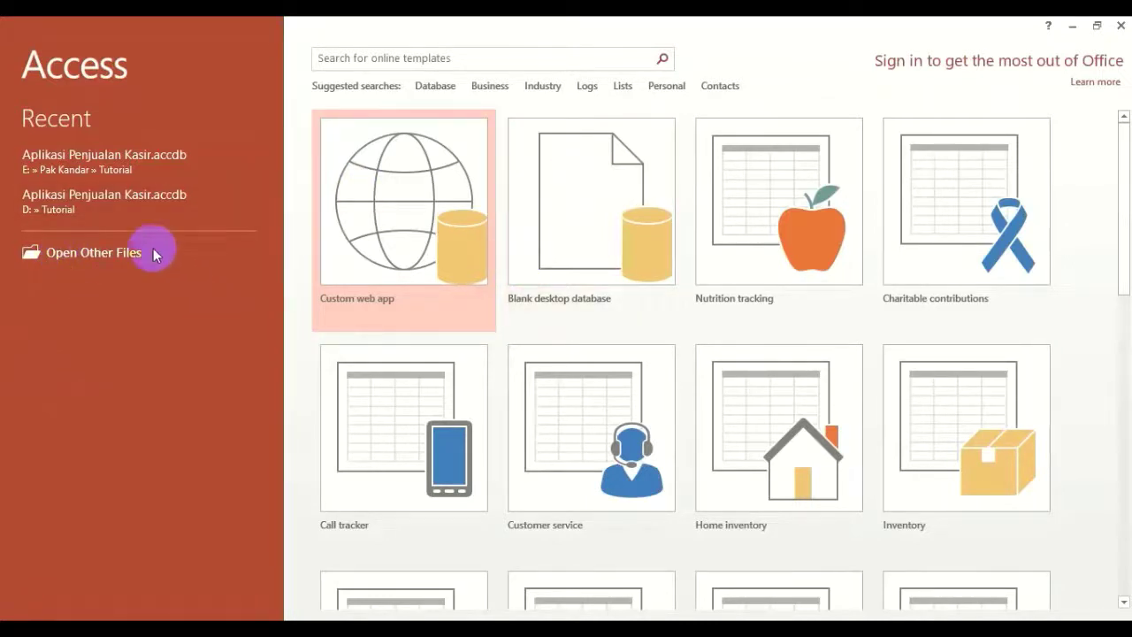
{"action": "left_click", "coordinate": [147, 162]}
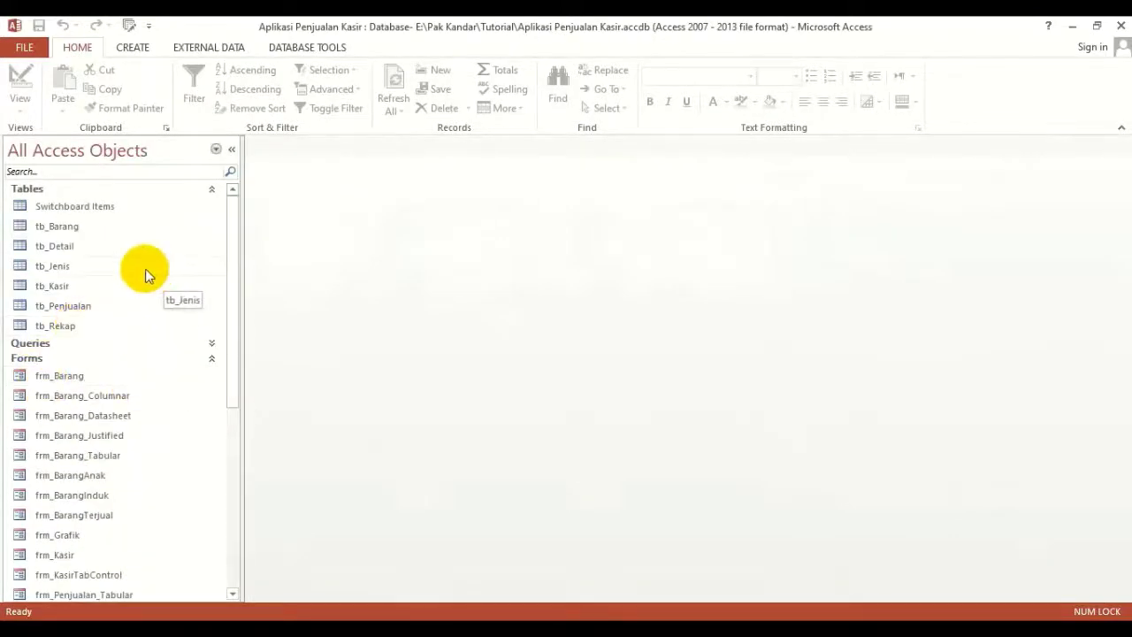
Collapse the Tables and Forms object groups and create a macro with the QuitAccess action set to Save All.
{"action": "left_click", "coordinate": [42, 189]}
{"action": "left_click", "coordinate": [42, 220]}
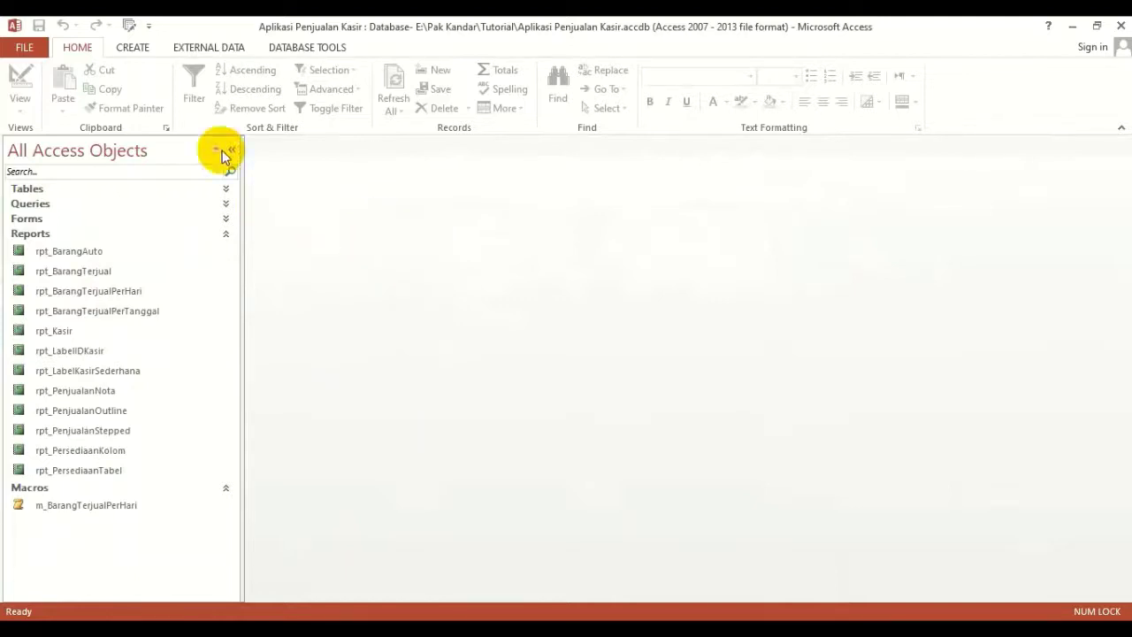
{"action": "left_click", "coordinate": [133, 49]}
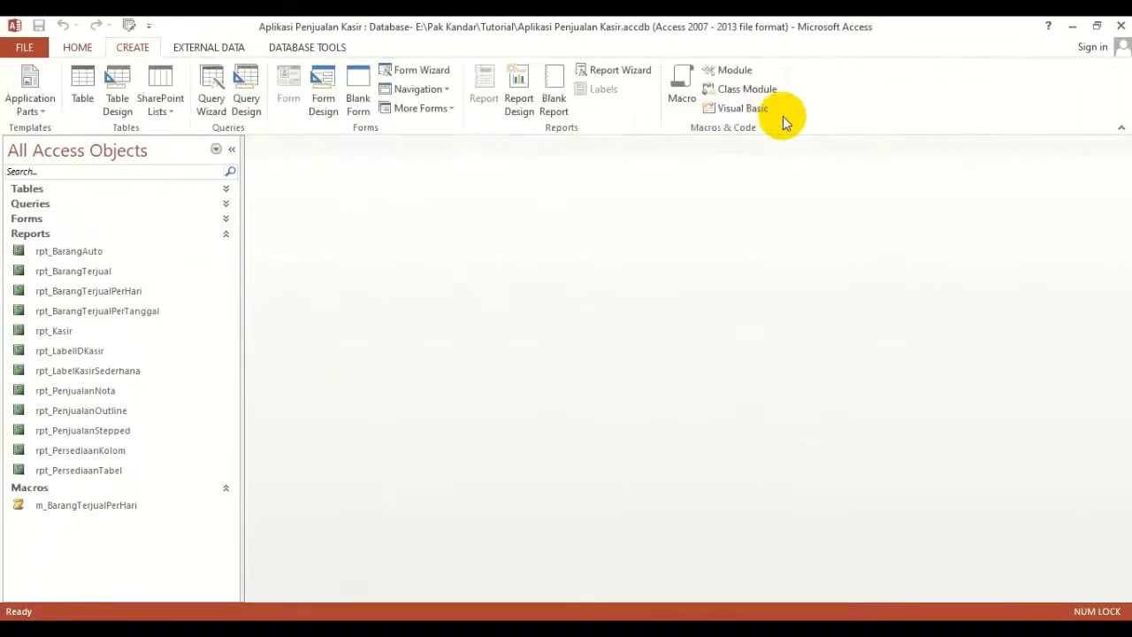
{"action": "left_click", "coordinate": [677, 104]}
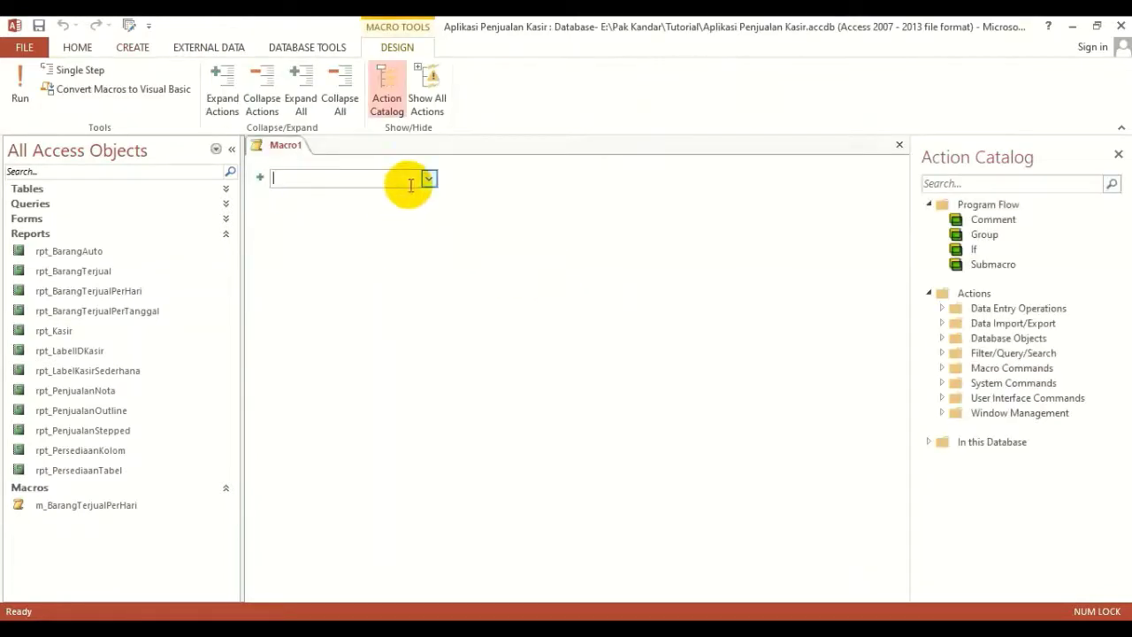
{"action": "left_click", "coordinate": [429, 180]}
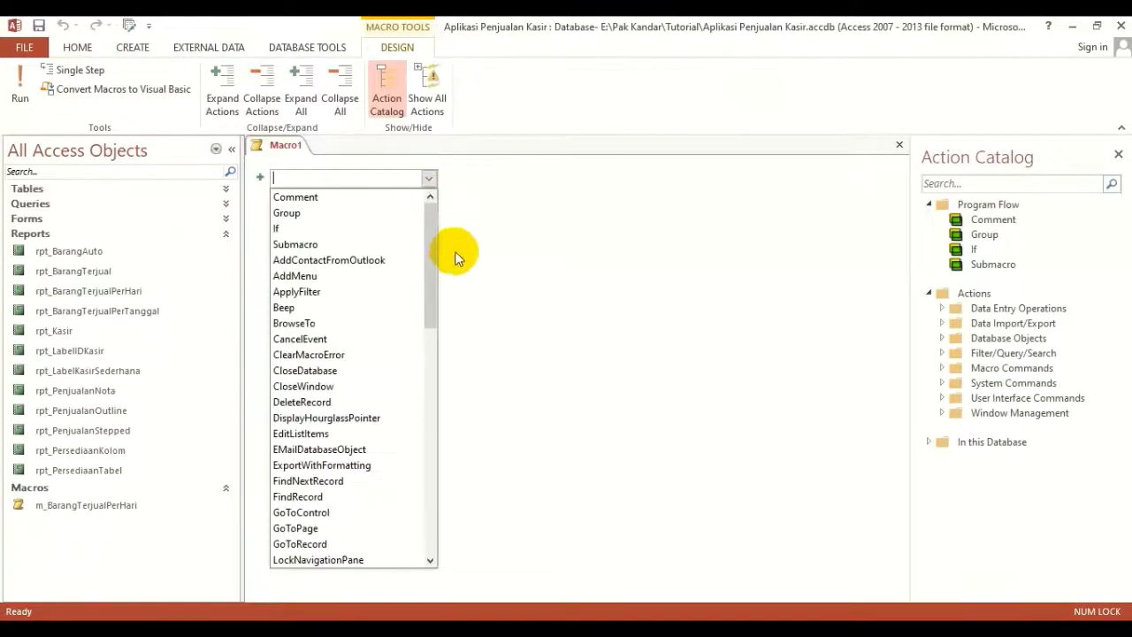
{"action": "left_click_drag", "start_coordinate": [429, 256], "coordinate": [450, 430]}
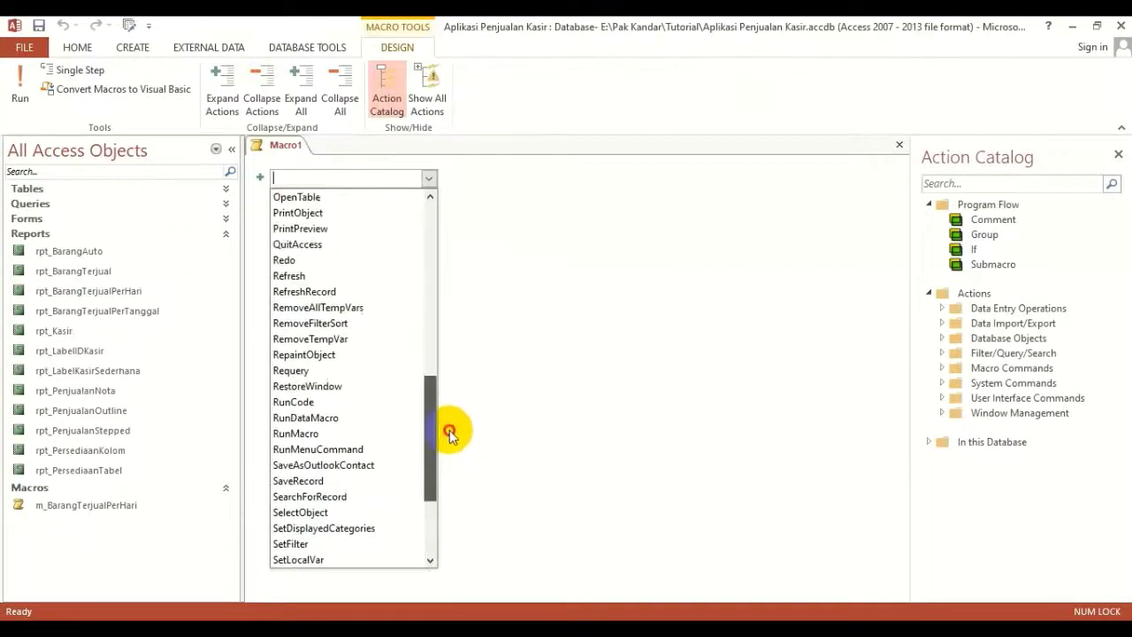
{"action": "left_click", "coordinate": [294, 249]}
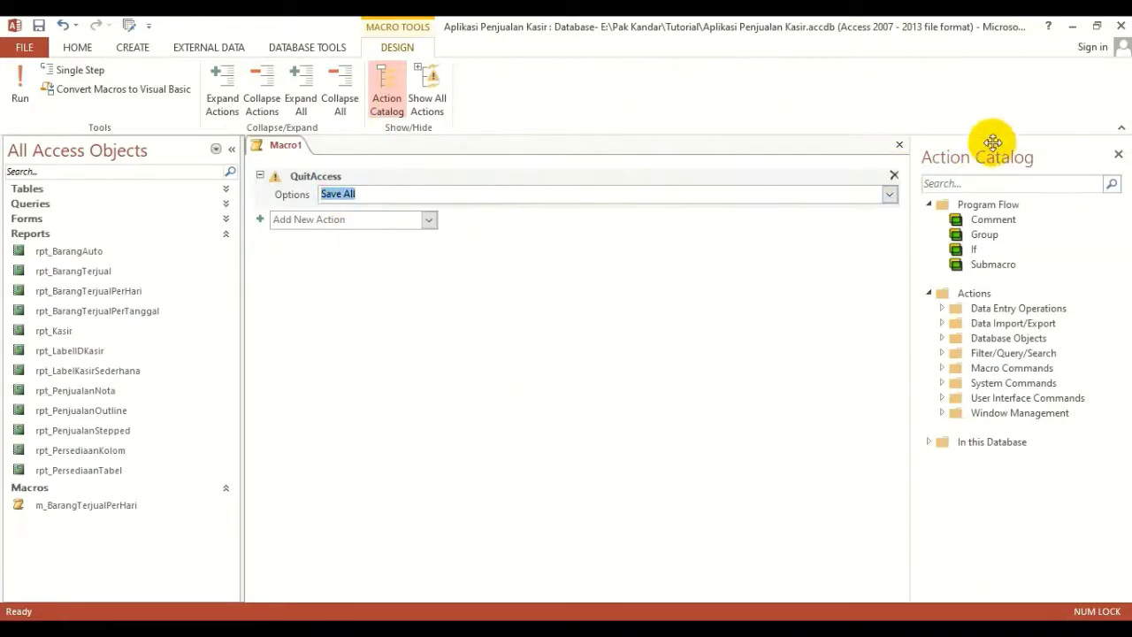
Close the new macro and save it as m_Keluar.
{"action": "left_click", "coordinate": [899, 145]}
{"action": "left_click", "coordinate": [502, 371]}
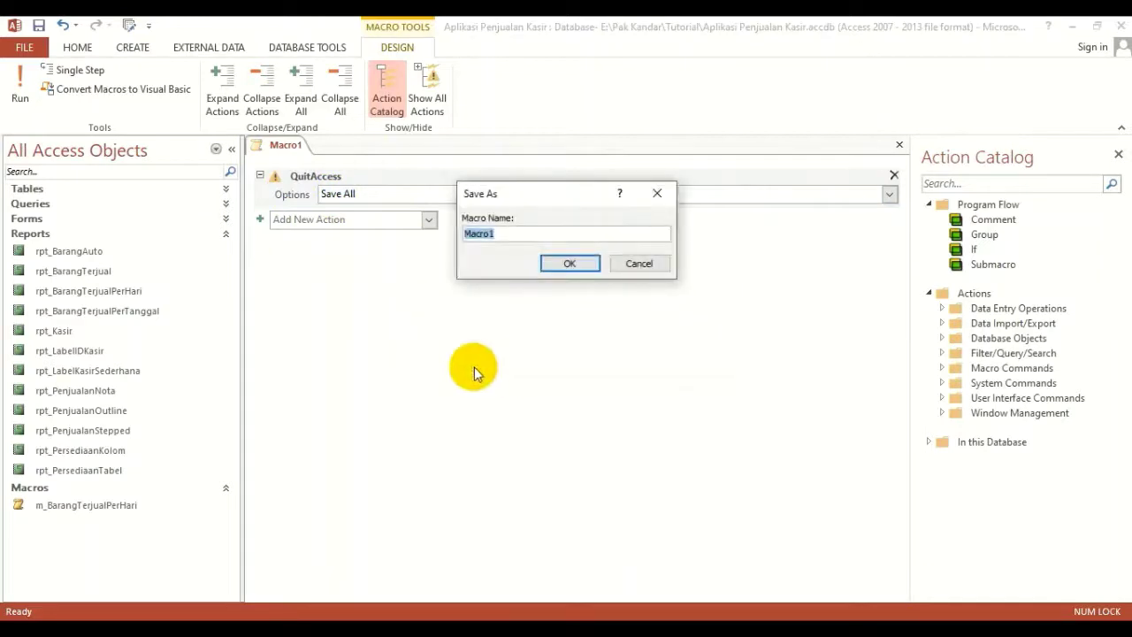
{"action": "type", "text": "q"}
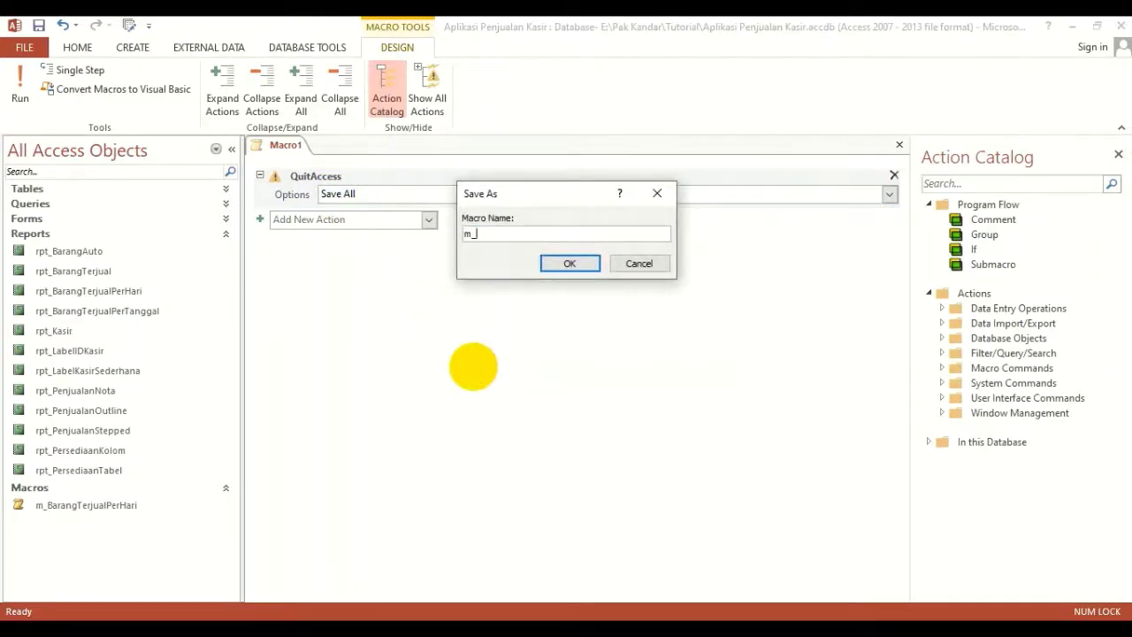
{"action": "type", "text": "m_Keluar"}
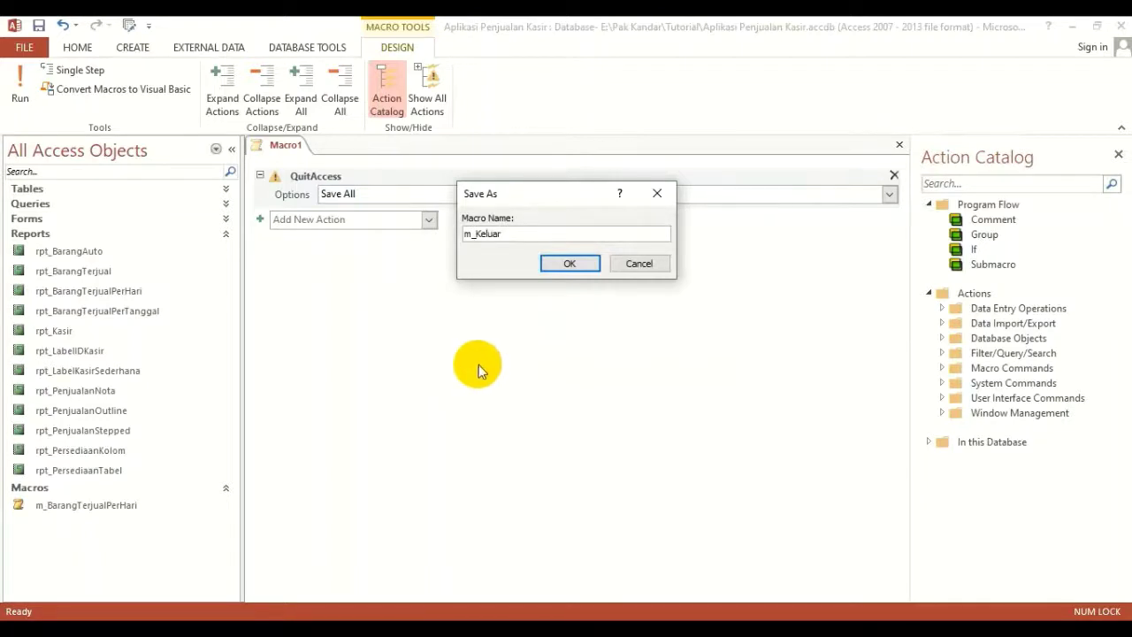
{"action": "left_click", "coordinate": [566, 264]}
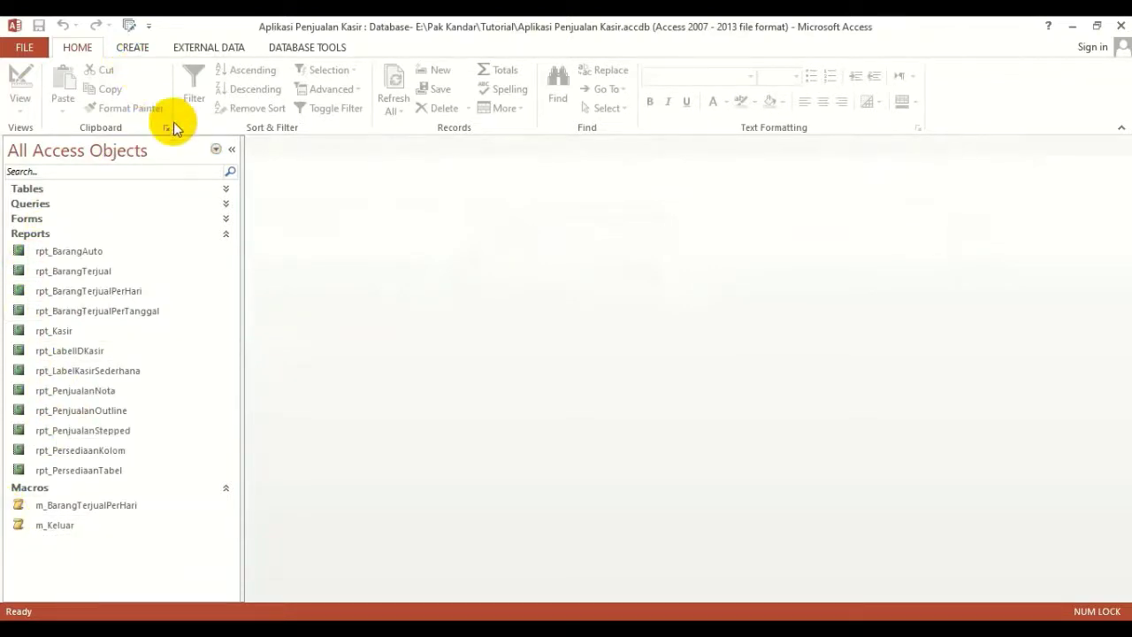
Set the Keluar Aplikasi item on the Menu Utama switchboard page to Run Macro with m_Keluar, and close the Switchboard Manager.
{"action": "left_click", "coordinate": [128, 28]}
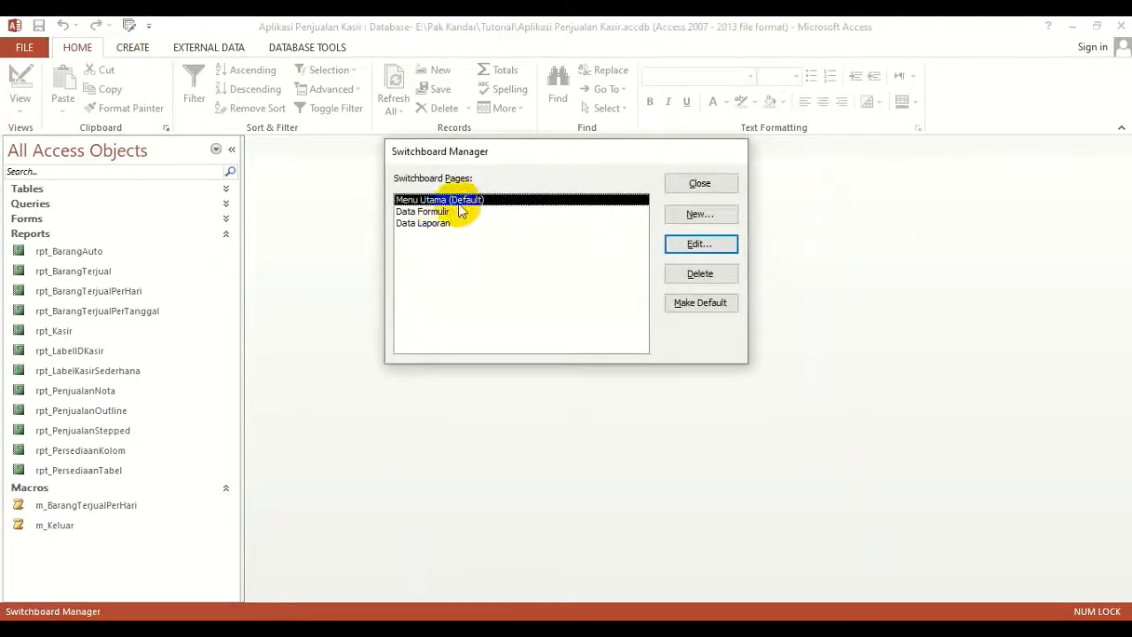
{"action": "left_click", "coordinate": [688, 245]}
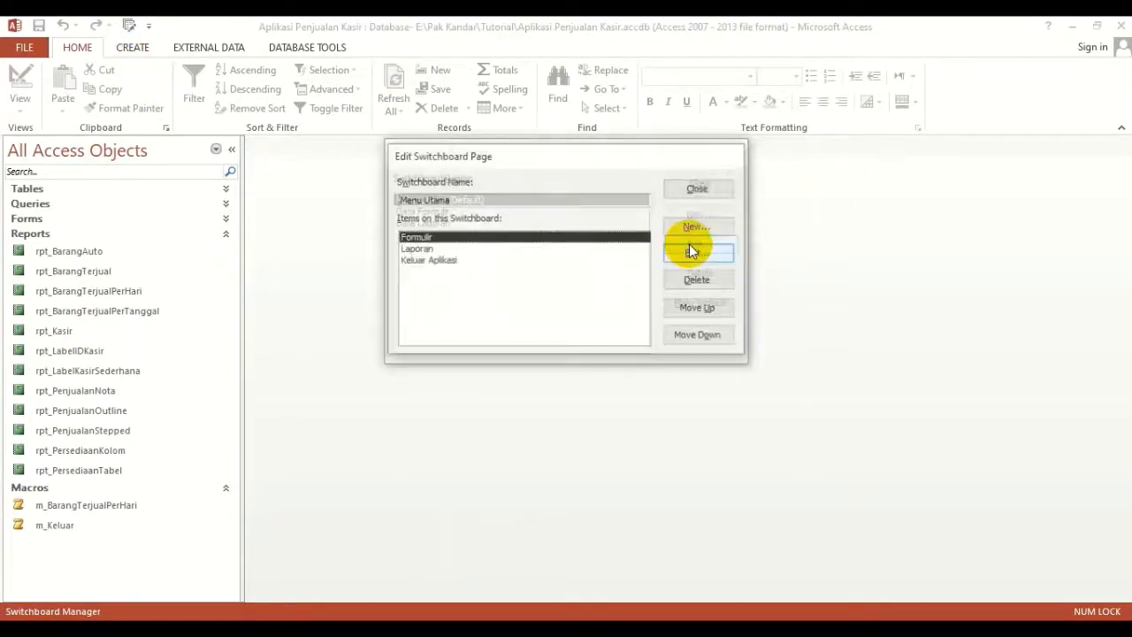
{"action": "left_click", "coordinate": [441, 266]}
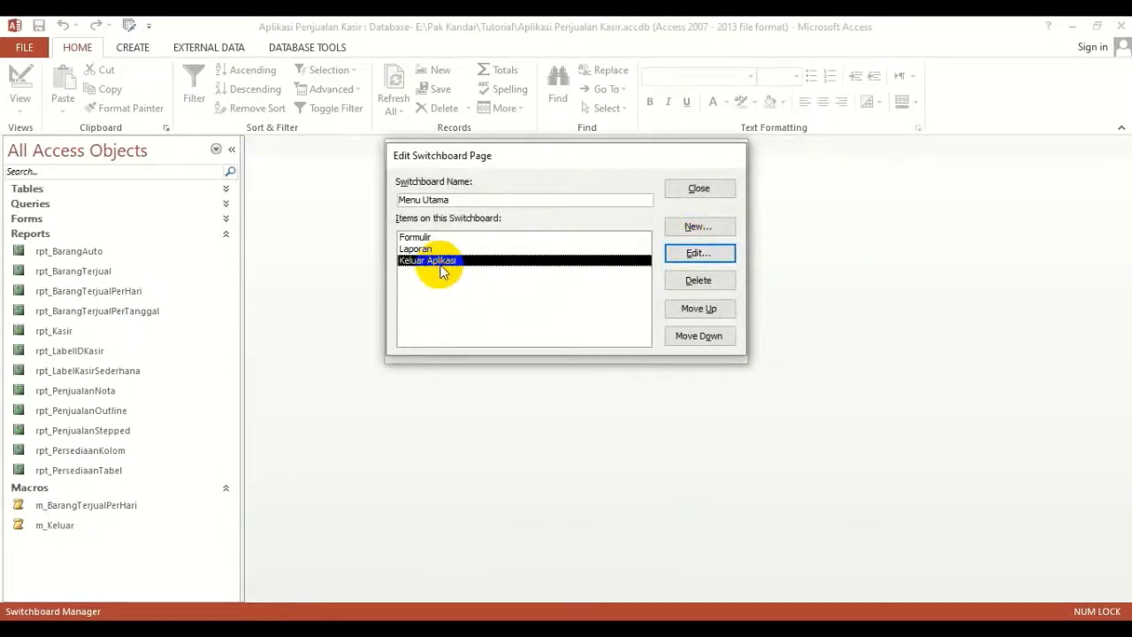
{"action": "left_click", "coordinate": [698, 254]}
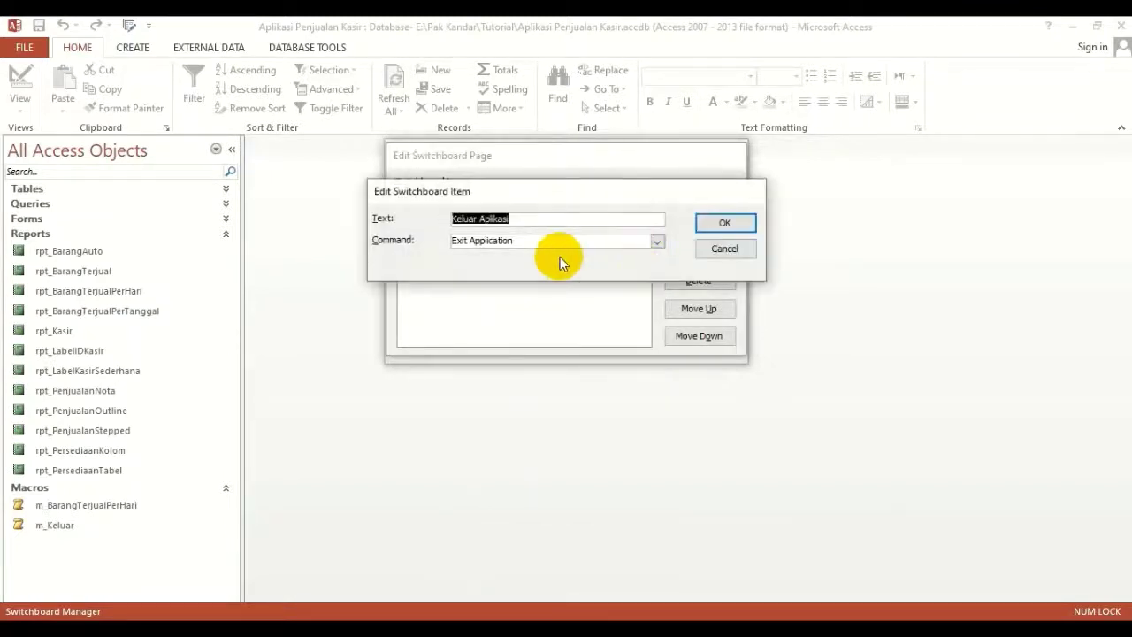
{"action": "left_click", "coordinate": [657, 241]}
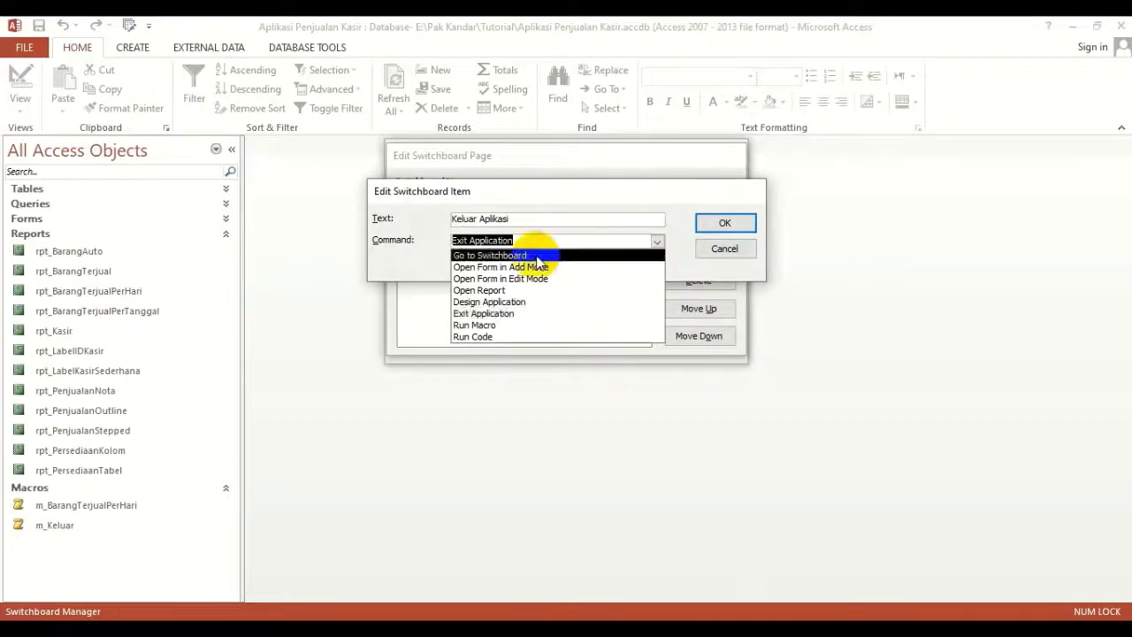
{"action": "left_click", "coordinate": [471, 326]}
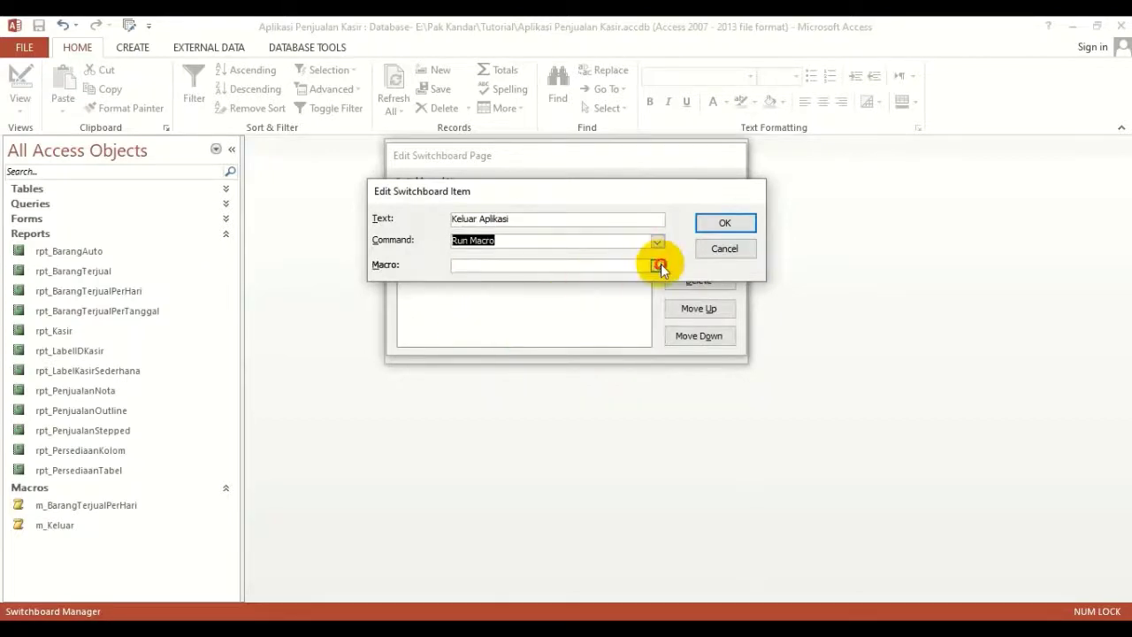
{"action": "left_click", "coordinate": [657, 265]}
{"action": "left_click", "coordinate": [473, 292]}
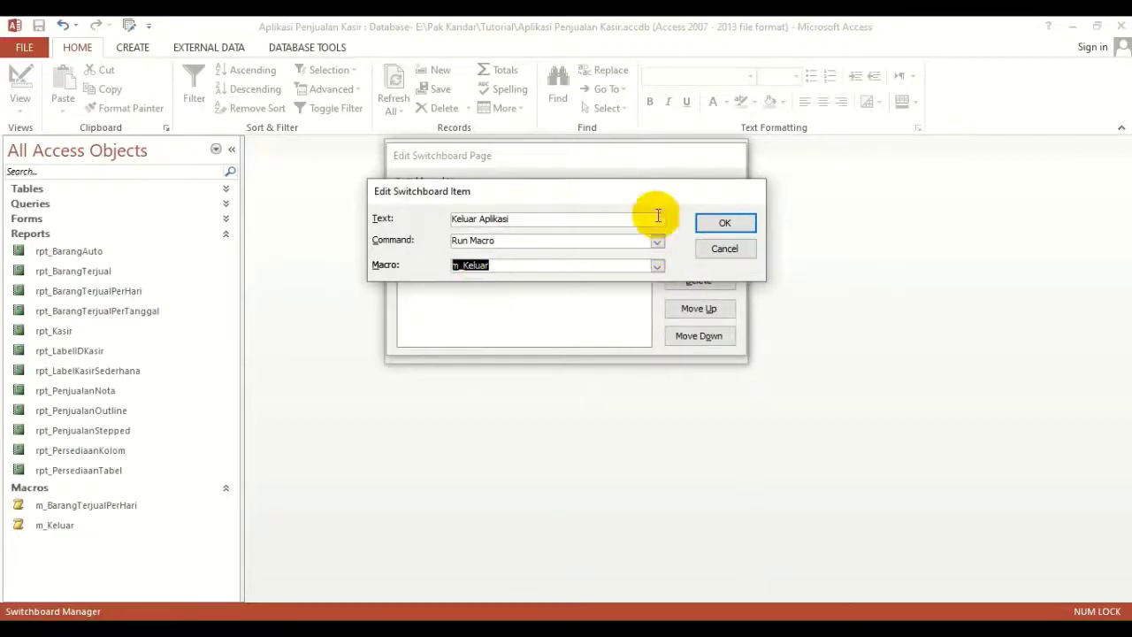
{"action": "left_click", "coordinate": [710, 223]}
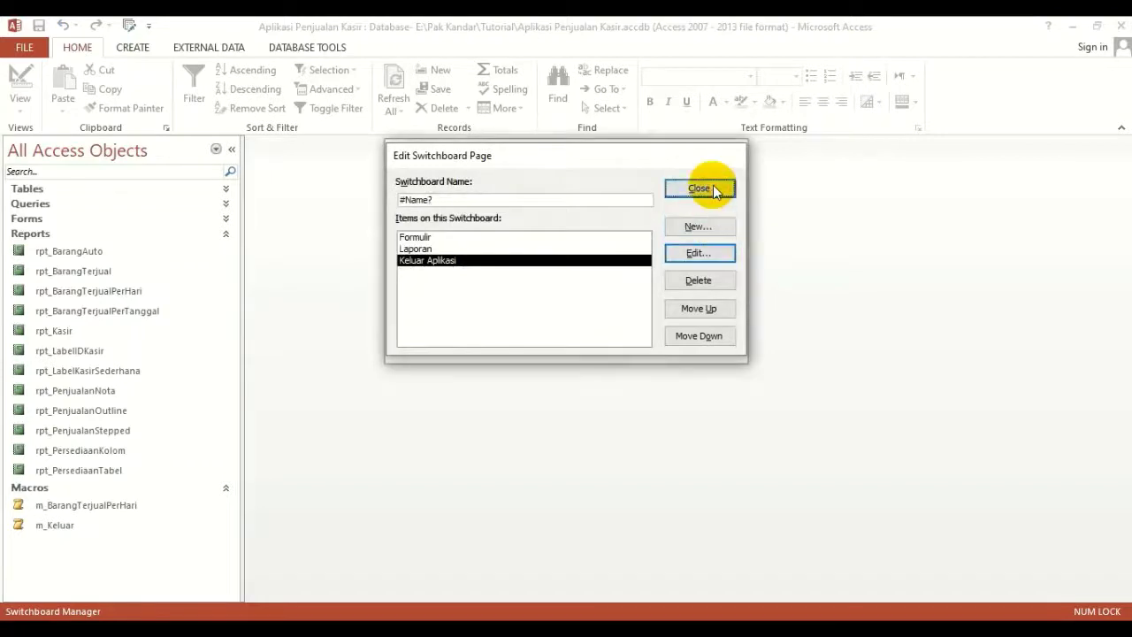
{"action": "left_click", "coordinate": [703, 188]}
{"action": "left_click", "coordinate": [708, 186]}
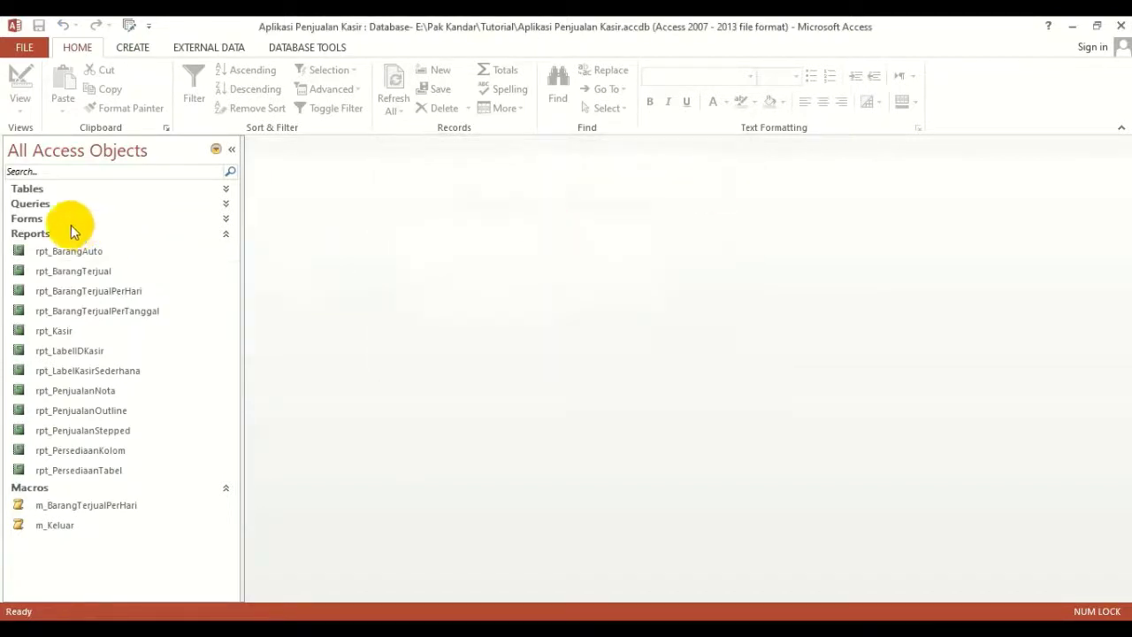
Collapse the Reports object group, expand Forms and open the Switchboard form.
{"action": "left_click", "coordinate": [36, 234]}
{"action": "left_click", "coordinate": [37, 219]}
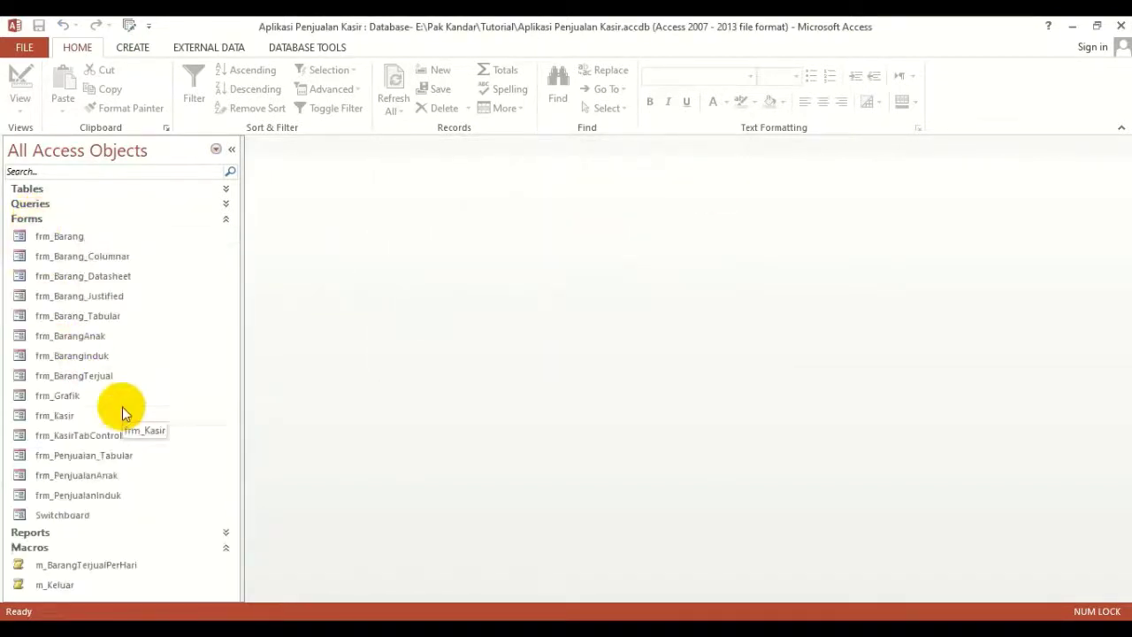
{"action": "left_click", "coordinate": [84, 517]}
{"action": "double_click", "coordinate": [84, 518]}
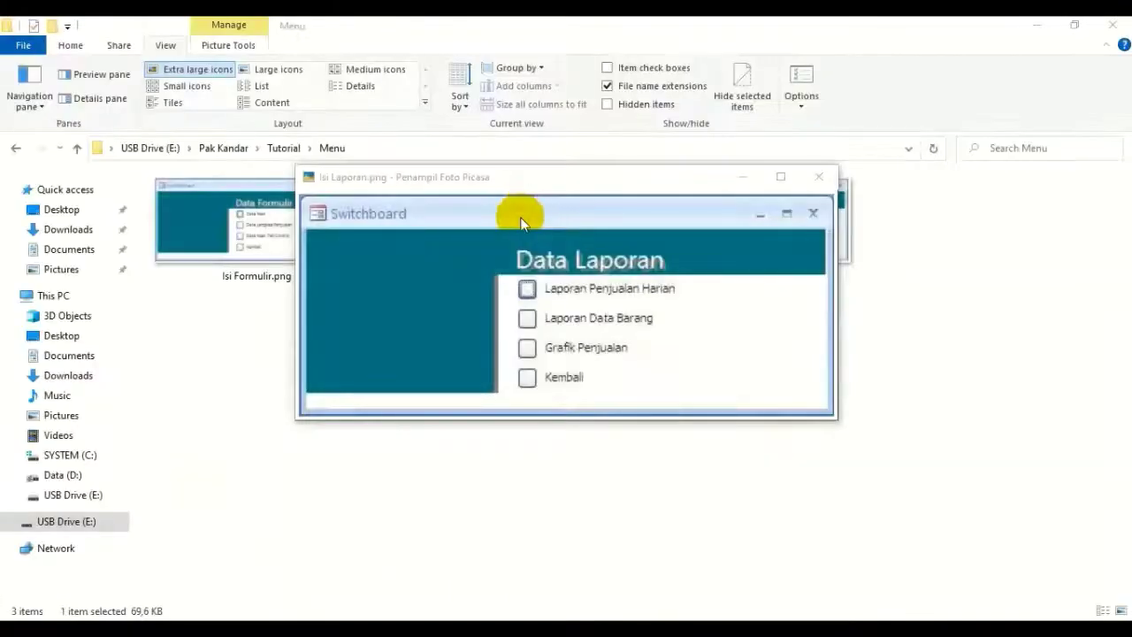
In File Explorer, go up to the Tutorial folder on drive E and reopen Aplikasi Penjualan Kasir.accdb.
{"action": "left_click", "coordinate": [283, 148]}
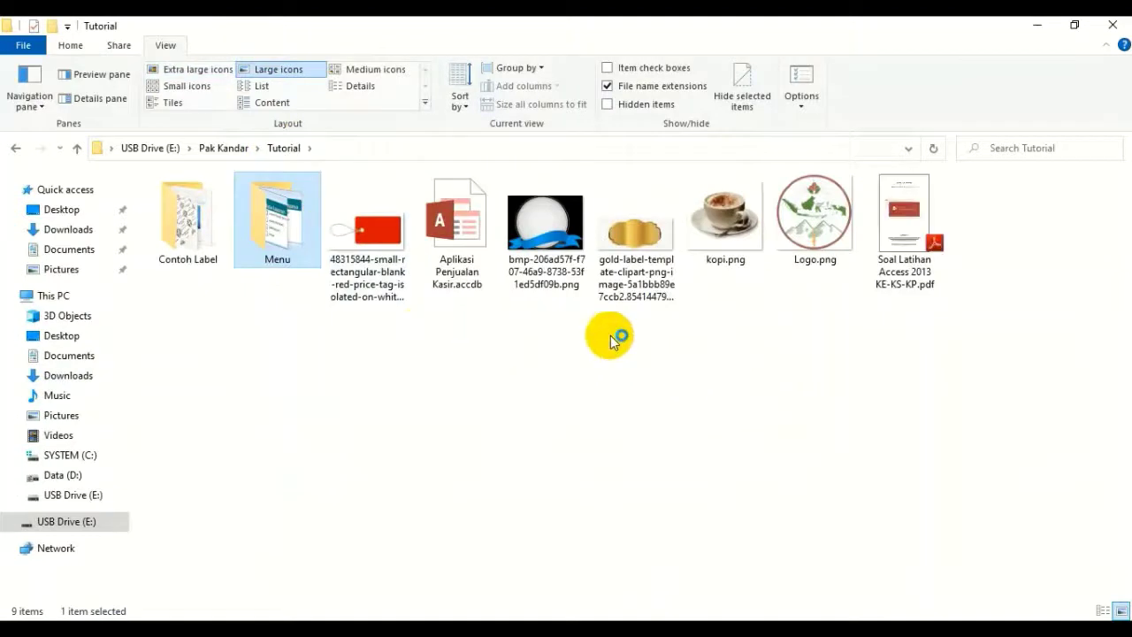
{"action": "left_click", "coordinate": [466, 250]}
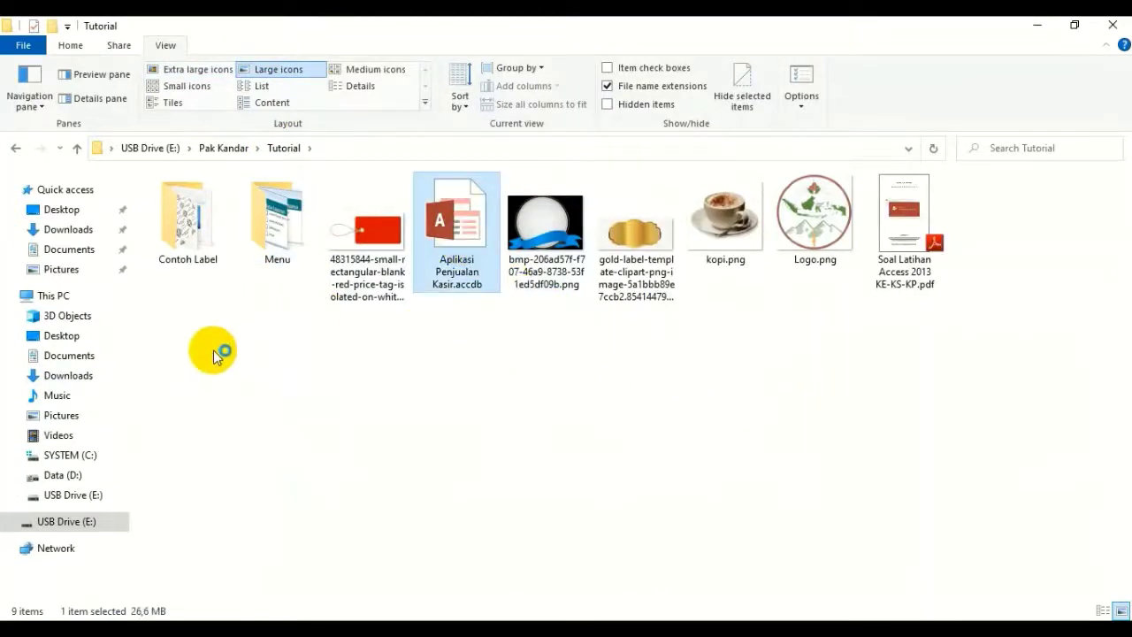